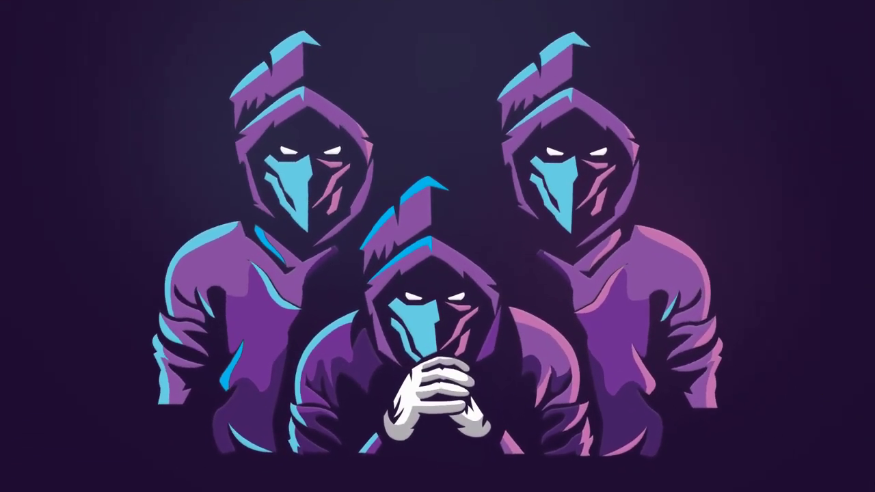
Zoom to 200% on the top figure's head, then set Fill to None and Stroke to black at 1 pt.
key("ctrl+shift+a")
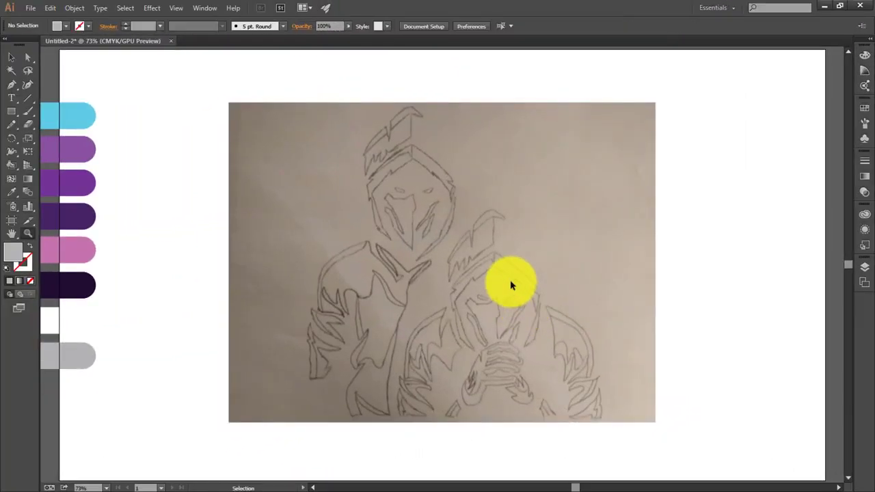
scroll(510, 287, "up", 5)
left_click_drag(516, 307, 408, 251)
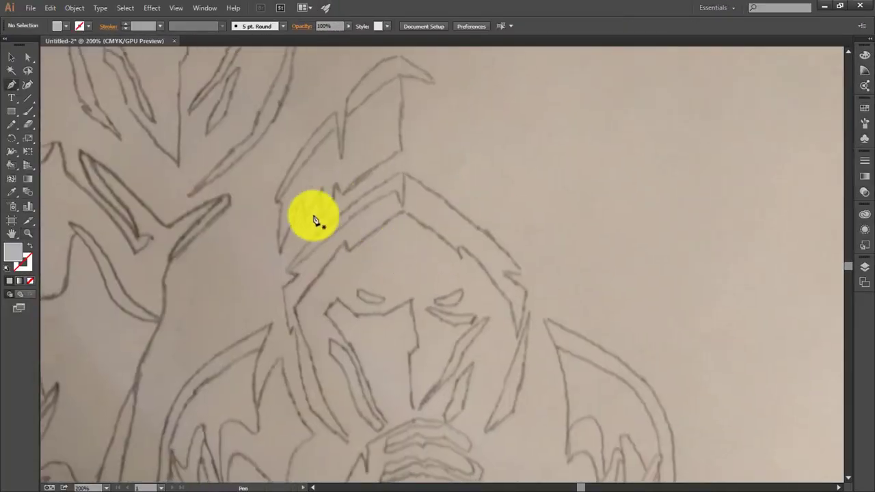
left_click(58, 26)
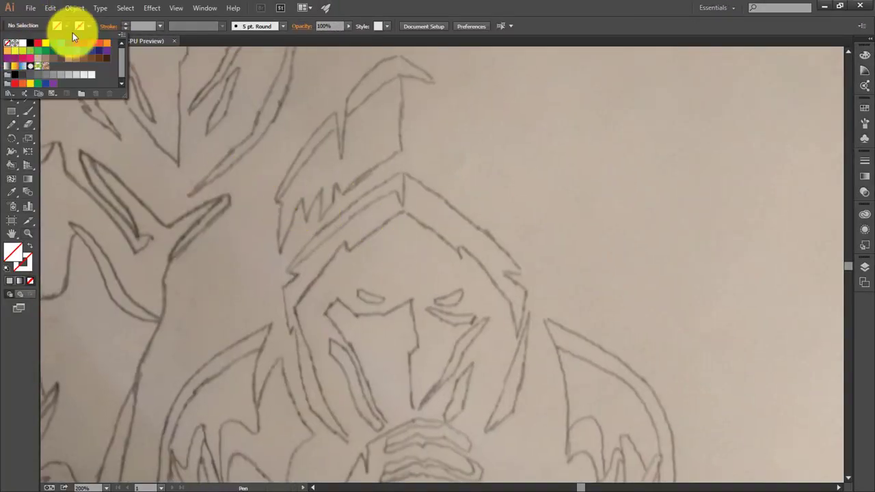
left_click(75, 30)
left_click(31, 47)
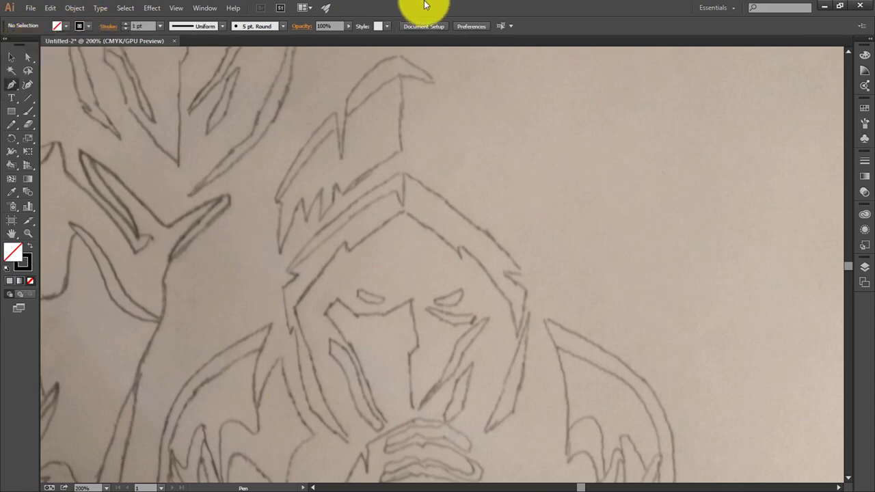
scroll(366, 172, "up", 3)
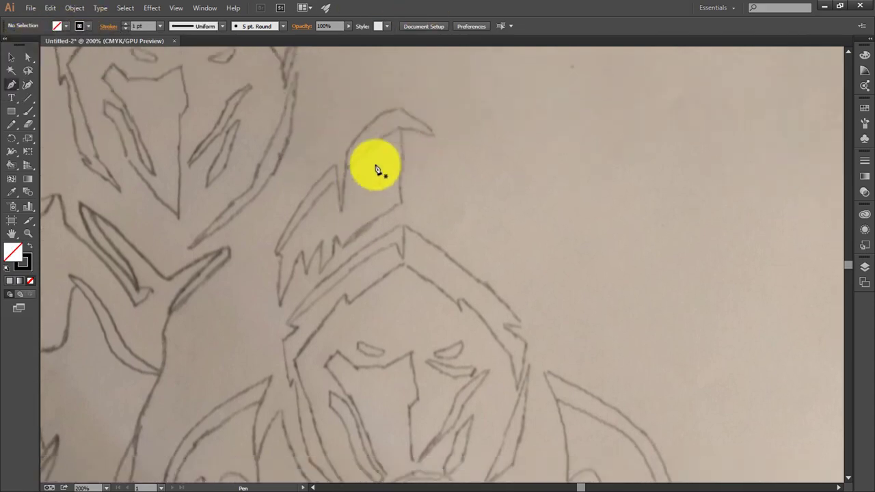
Trace the hood tip's curved upper edges with Pen anchors and adjusted curve handles.
left_click(342, 235)
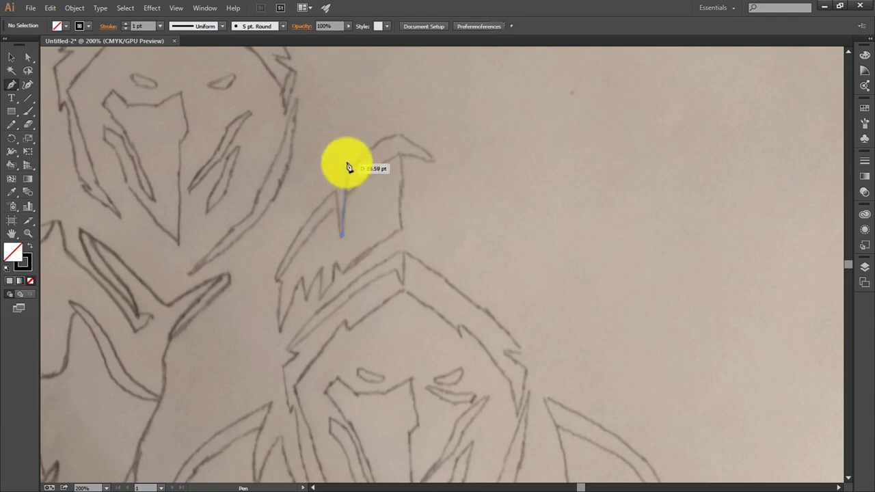
left_click(346, 175)
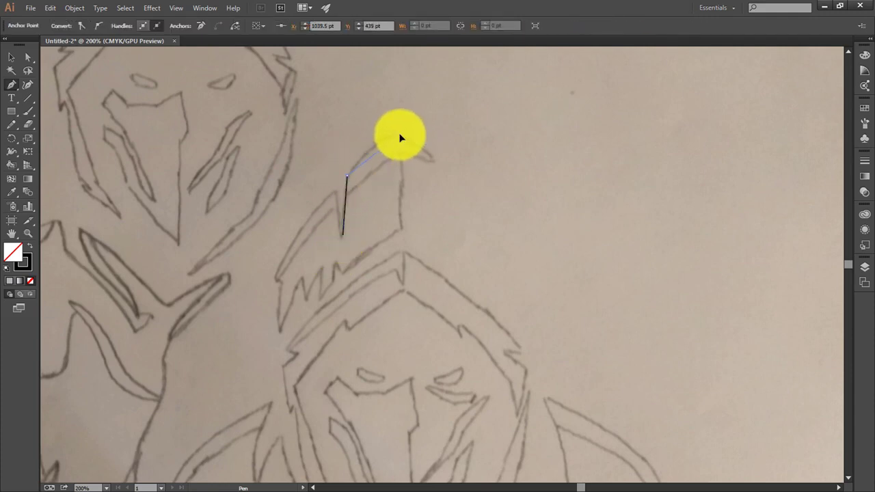
left_click_drag(402, 138, 440, 168)
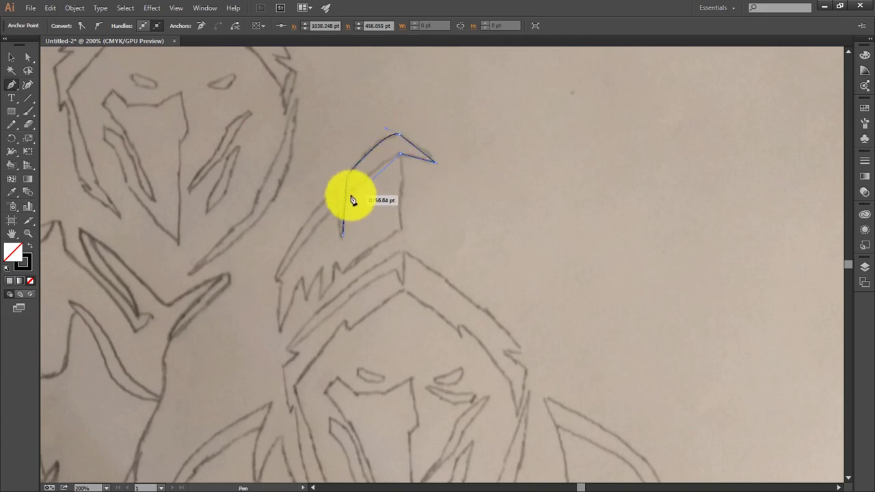
left_click_drag(347, 199, 340, 199)
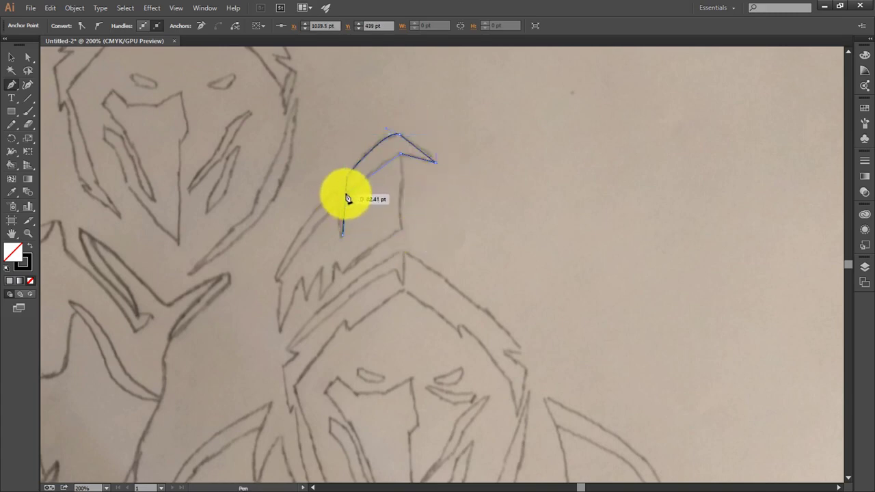
left_click_drag(476, 216, 322, 226)
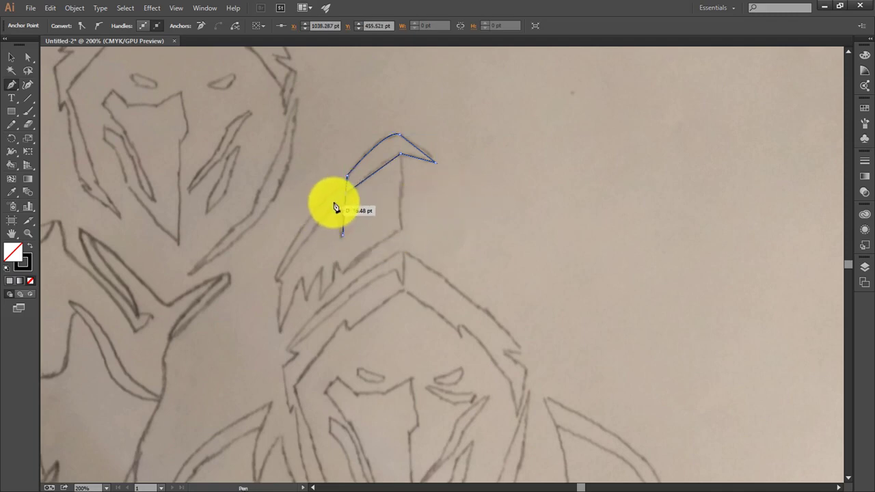
left_click_drag(400, 155, 396, 224)
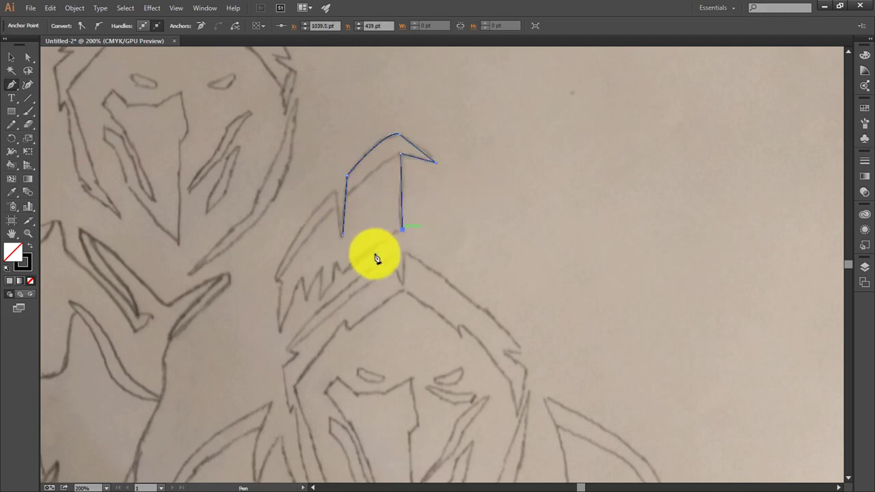
Add the zigzag points along the hood tip's base, close the outline, and begin the upper rim.
left_click(307, 299)
left_click(299, 280)
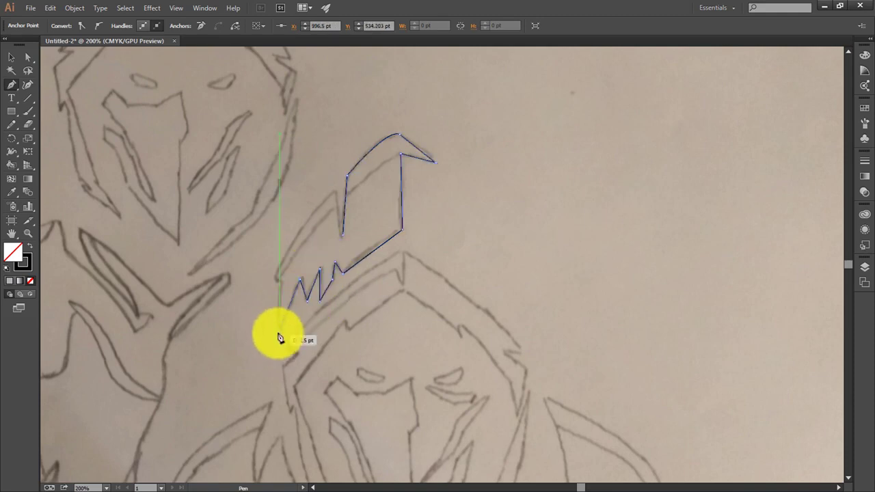
left_click(280, 330)
left_click(274, 279)
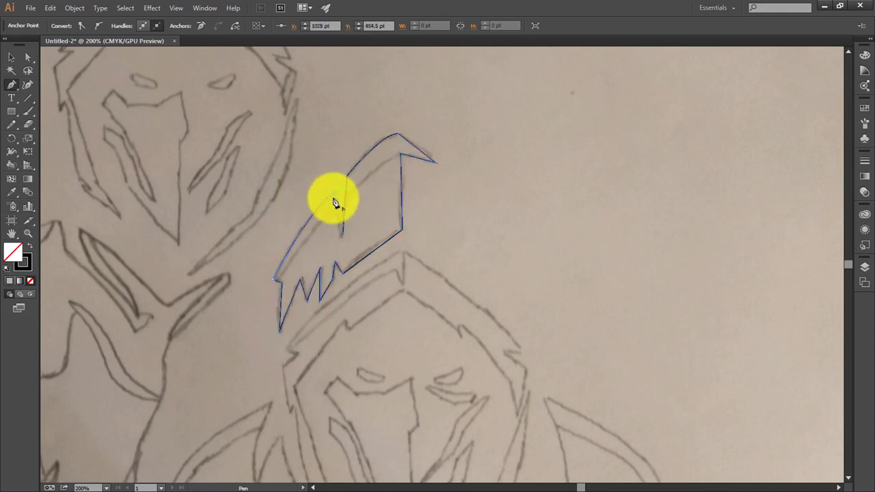
left_click(334, 197)
left_click(342, 223)
left_click(286, 335)
Trace the hood rim's curve and the notch and spike down its right edge.
left_click_drag(400, 239, 425, 267)
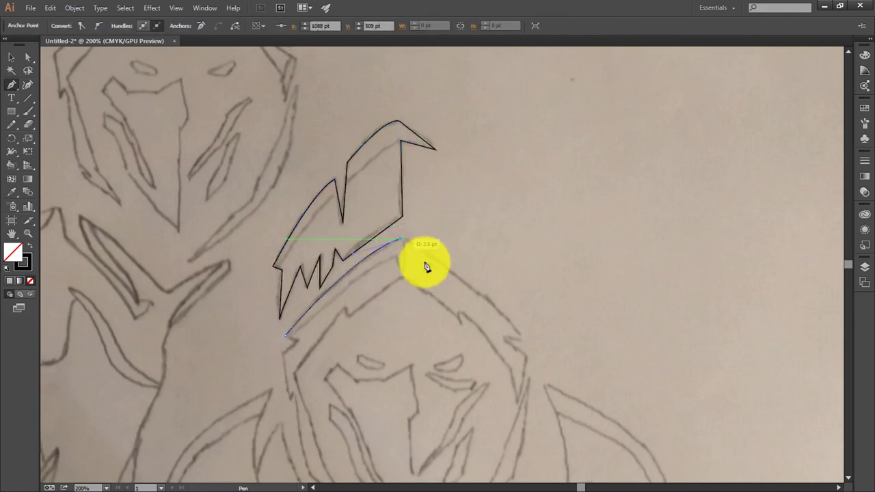
left_click(492, 298)
left_click(521, 338)
left_click(503, 340)
left_click(527, 359)
left_click(518, 403)
scroll(512, 396, "down", 2)
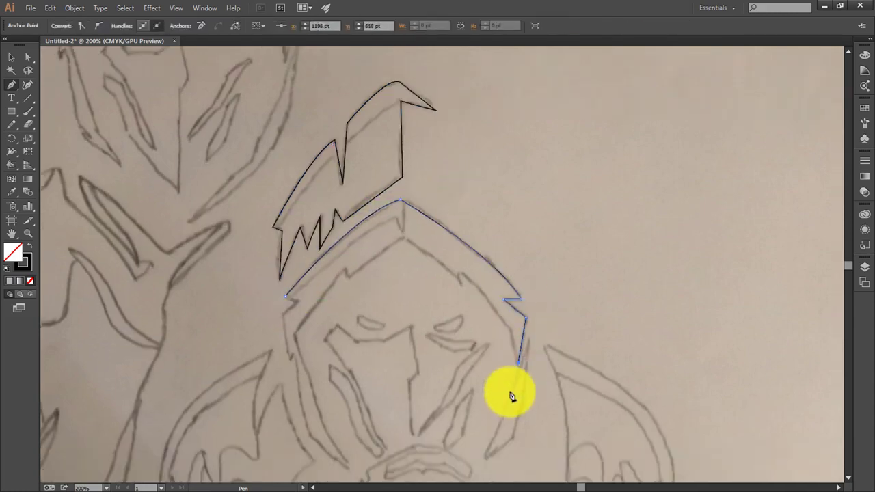
Continue the rim along its inner notch and left-side spike, closing it at the start point.
left_click(511, 301)
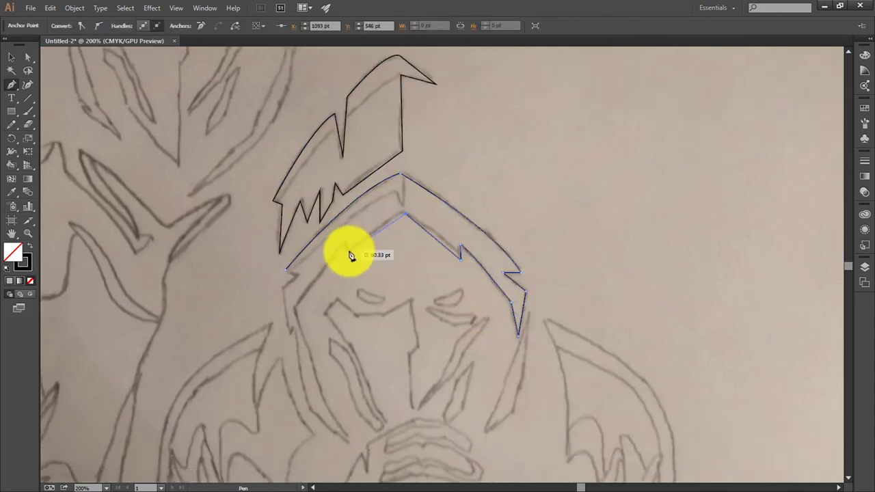
left_click(404, 220)
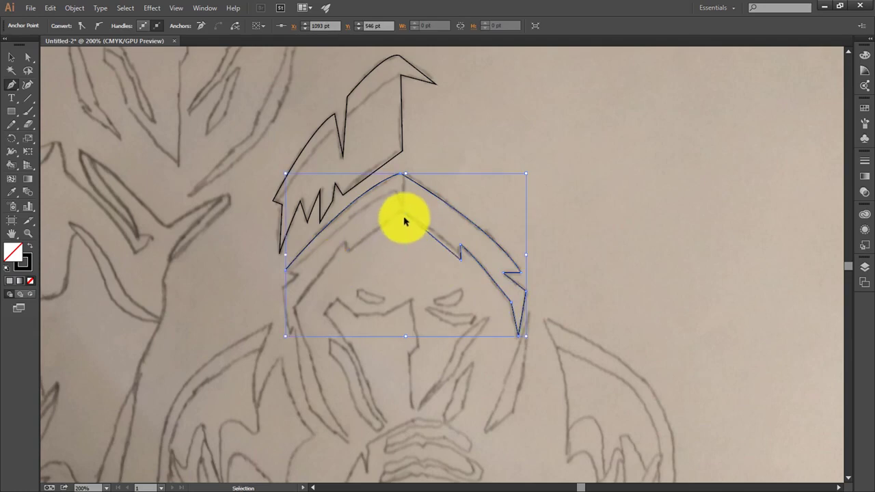
left_click(344, 244)
left_click(349, 251)
left_click(294, 305)
scroll(318, 339, "down", 1)
left_click(349, 413)
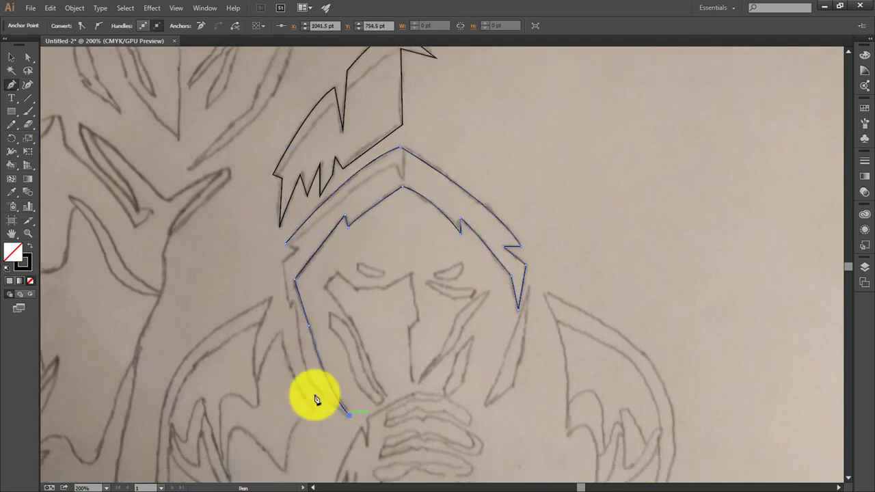
left_click(306, 380)
left_click(289, 314)
left_click(282, 260)
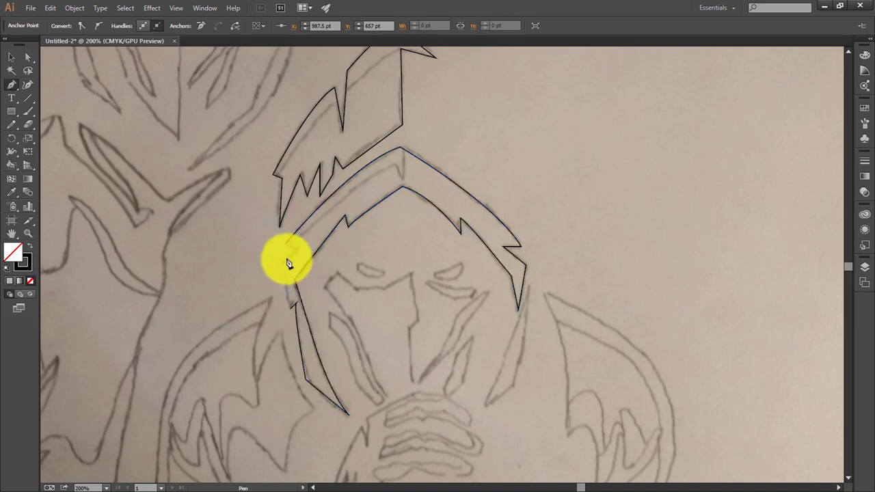
left_click(286, 243)
Trace the face mask as a closed black outline.
scroll(440, 279, "down", 1)
scroll(440, 279, "down", 1)
left_click(325, 261)
left_click(338, 246)
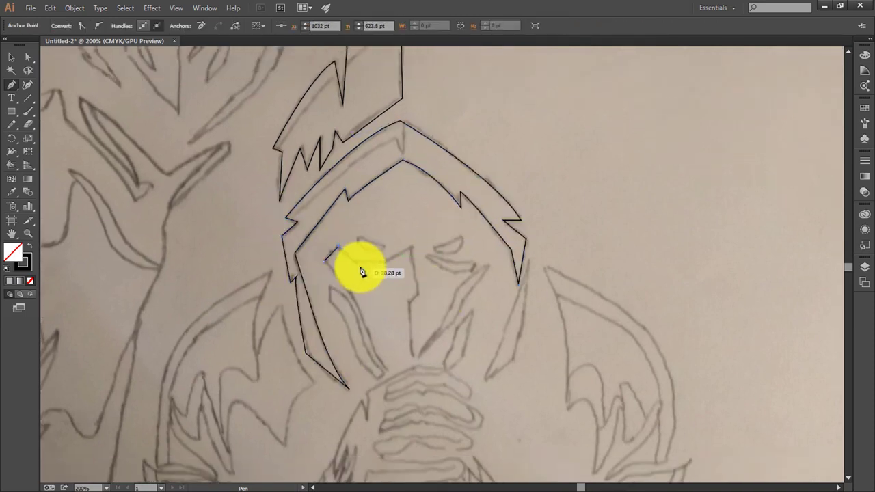
left_click(411, 249)
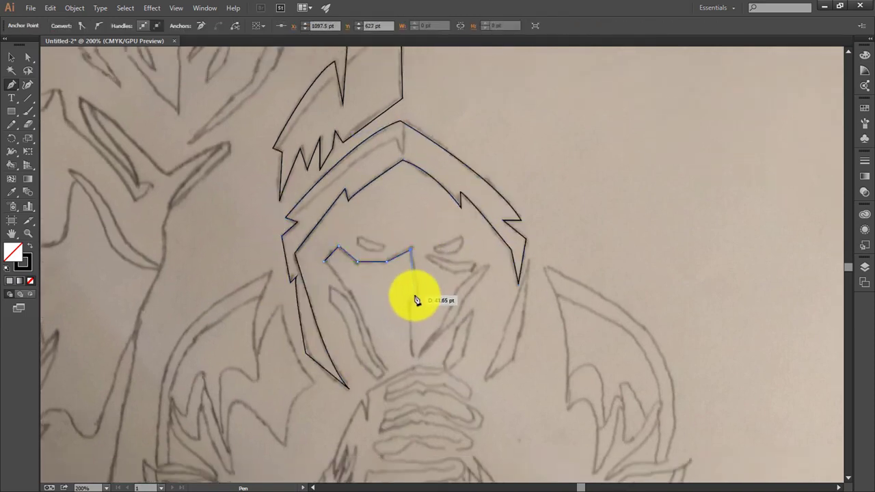
left_click(417, 294)
left_click(407, 300)
left_click(374, 351)
left_click(367, 328)
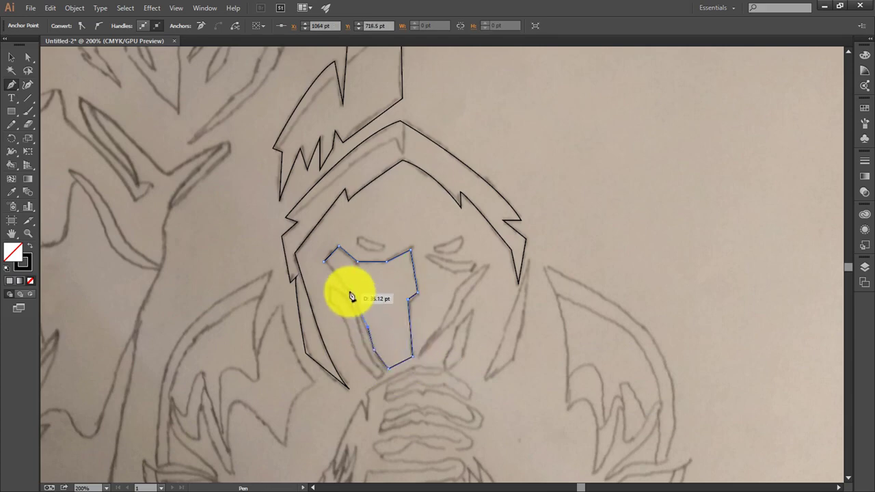
left_click(329, 263)
Trace the eye slit as a closed shape with a curved upper edge.
scroll(383, 253, "down", 1)
left_click_drag(461, 239, 474, 250)
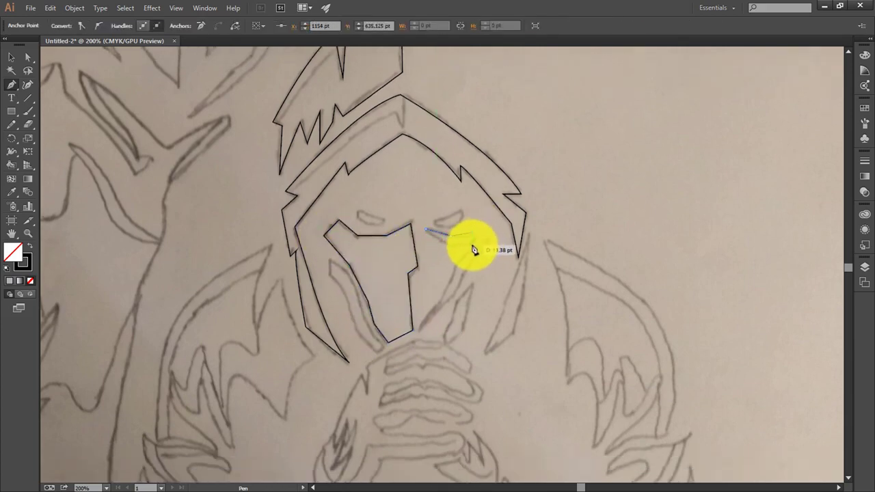
left_click(474, 240)
left_click(453, 247)
left_click(425, 228)
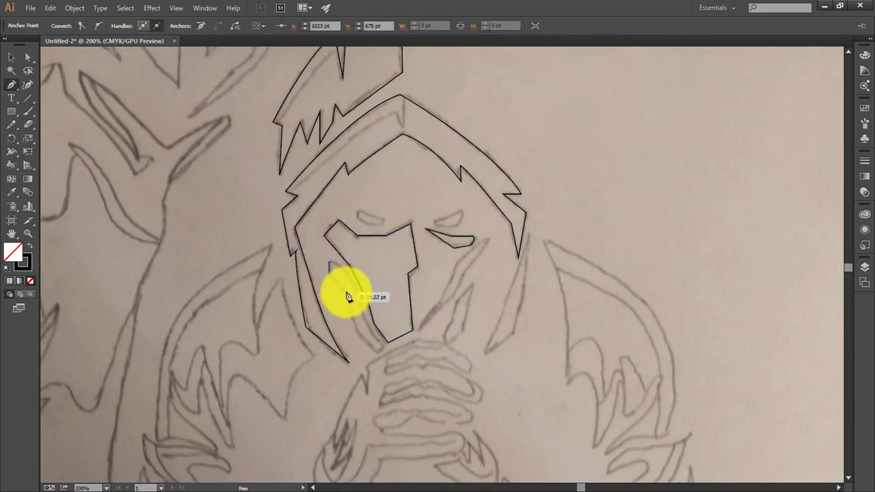
Trace the curved sliver beside the mask's left side, zooming to 400%.
left_click(348, 296)
scroll(356, 291, "down", 2)
left_click_drag(387, 299, 355, 237)
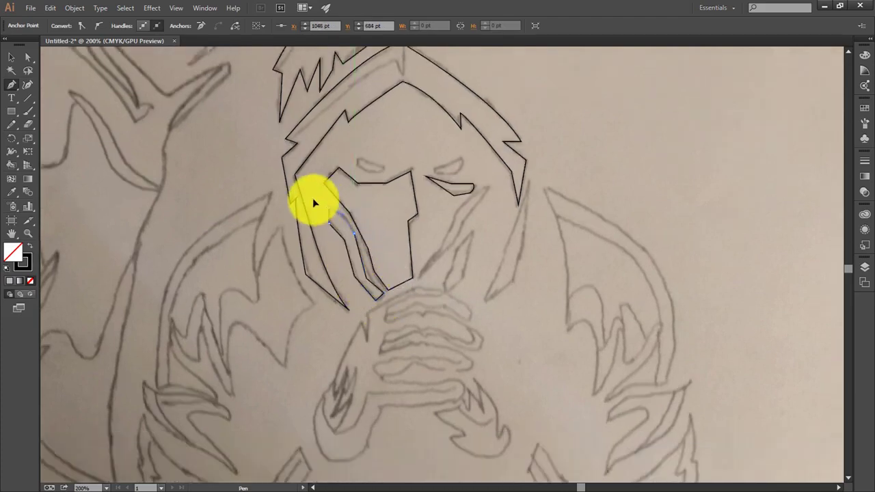
key("ctrl+plus")
key("ctrl+plus")
scroll(363, 239, "up", 3)
Trace and close the curved sliver along the face's right side.
left_click(413, 429)
left_click(456, 376)
left_click(485, 301)
left_click_drag(548, 254, 551, 276)
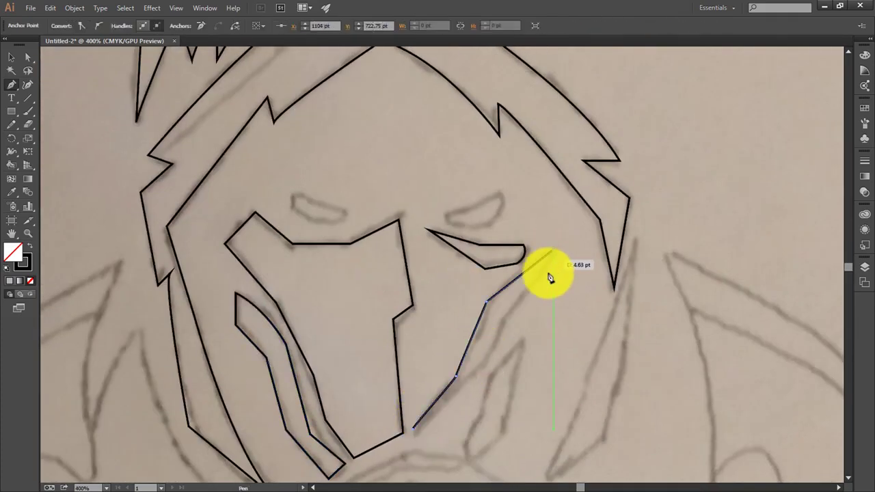
left_click(504, 314)
scroll(485, 335, "down", 1)
left_click(481, 341)
scroll(445, 322, "down", 3)
left_click(413, 311)
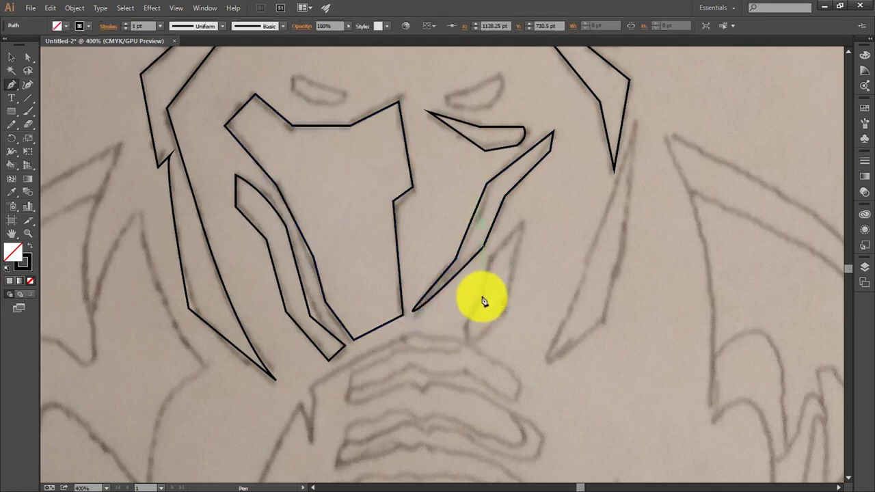
Outline another small closed shape beside the mask.
left_click(472, 272)
left_click(488, 191)
left_click(523, 159)
left_click(503, 253)
left_click(473, 273)
Trace a thin closed sliver near the hood's lower edge.
mouse_move(527, 308)
left_mouse_down()
mouse_move(406, 370)
mouse_move(601, 217)
mouse_move(656, 142)
left_mouse_up()
left_click(406, 371)
left_click(488, 132)
left_click(458, 334)
left_click(403, 367)
Trace the top of the clasped hands and the top finger, including its notched lower edge.
left_click(366, 160)
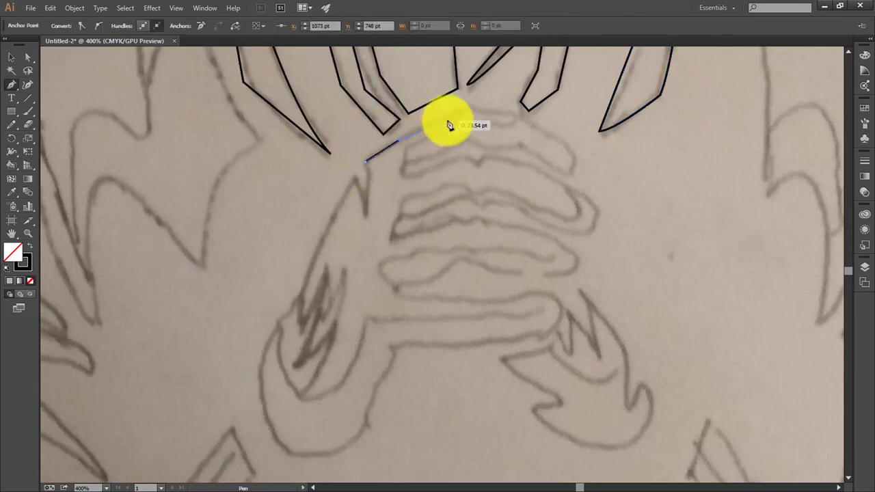
left_click(463, 106)
left_click(400, 138)
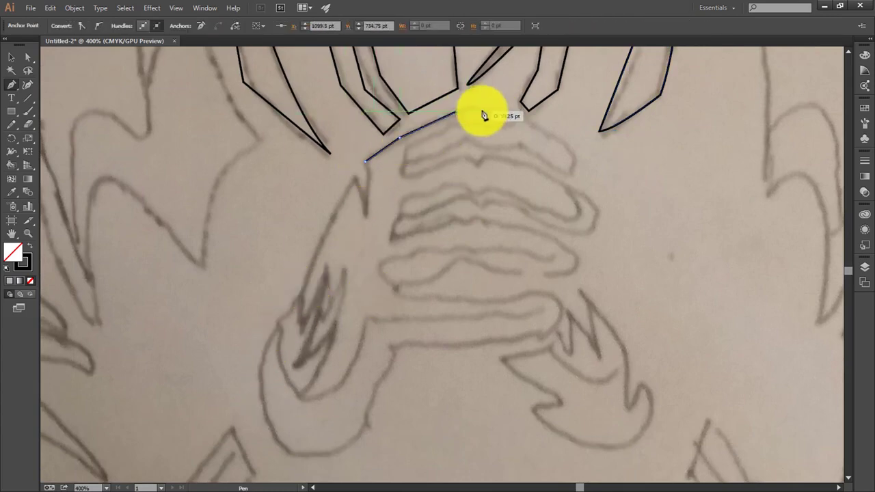
left_click_drag(576, 155, 604, 196)
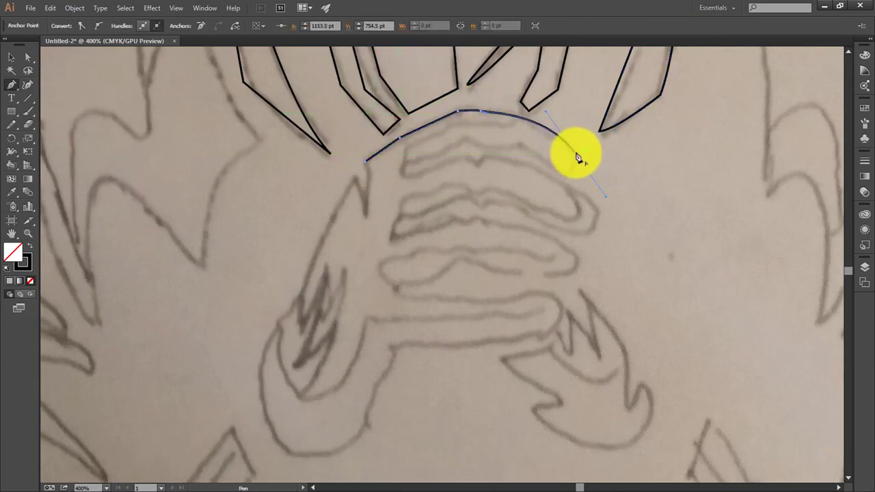
left_click(520, 142)
left_click(468, 139)
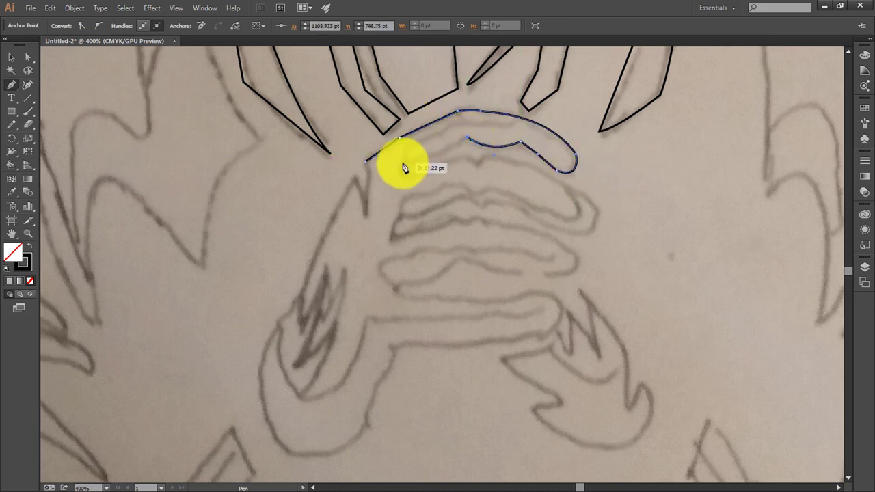
left_click(402, 173)
left_click(468, 158)
left_click(477, 164)
left_click(482, 157)
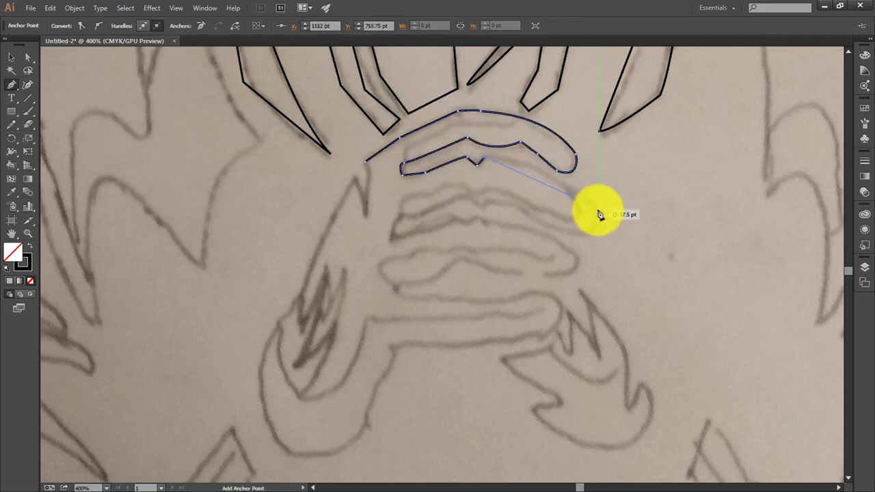
left_click(517, 161)
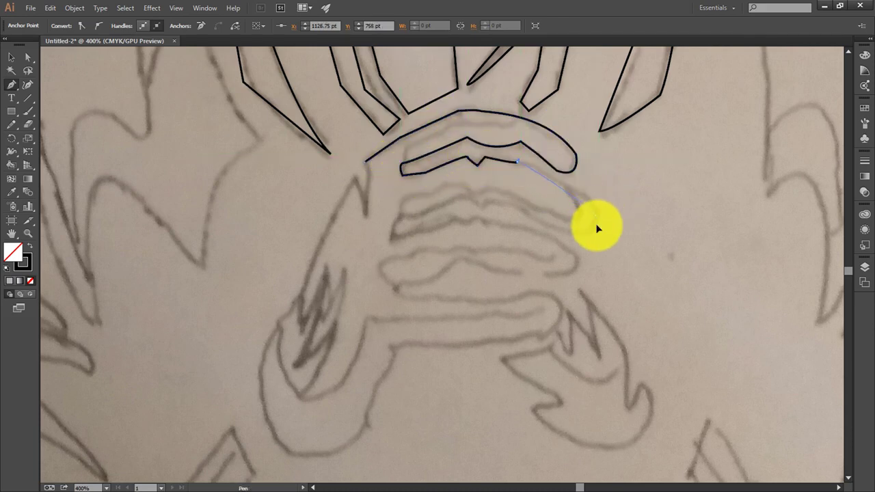
Continue the path around the second and third finger tips down to the bottom finger.
left_click(484, 221)
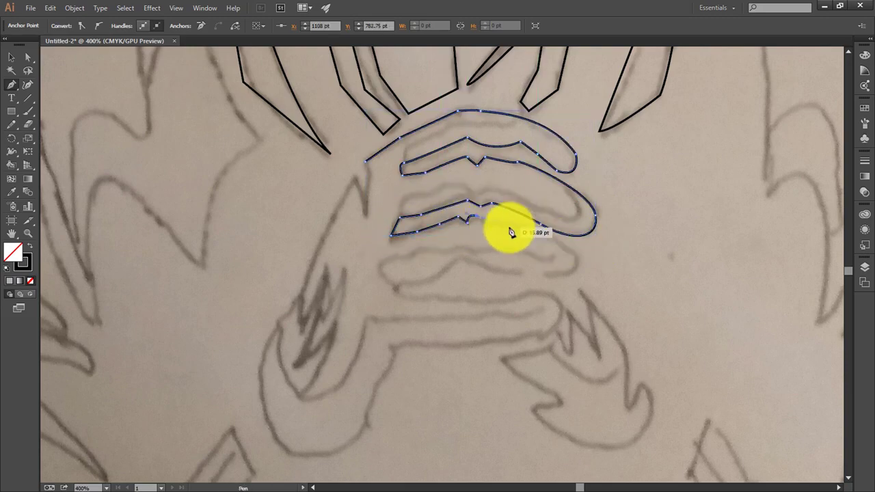
mouse_move(510, 232)
left_mouse_down()
mouse_move(582, 274)
mouse_move(478, 270)
left_mouse_up()
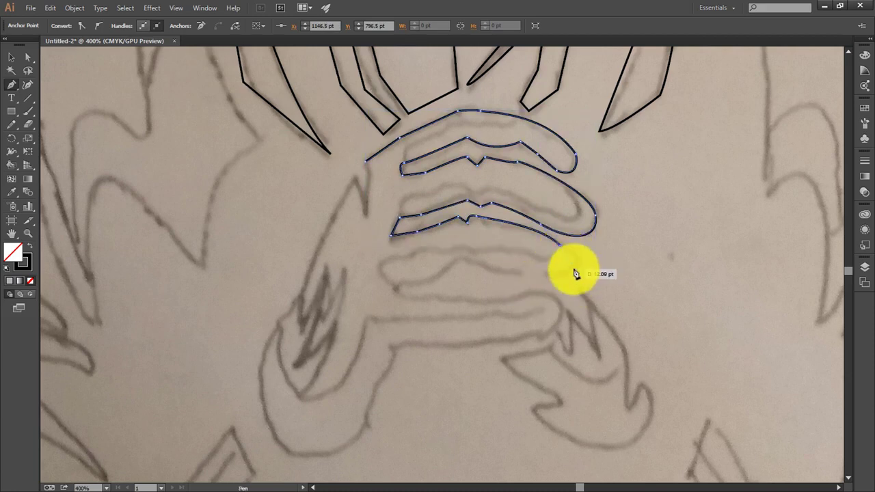
left_click(562, 244, "ctrl")
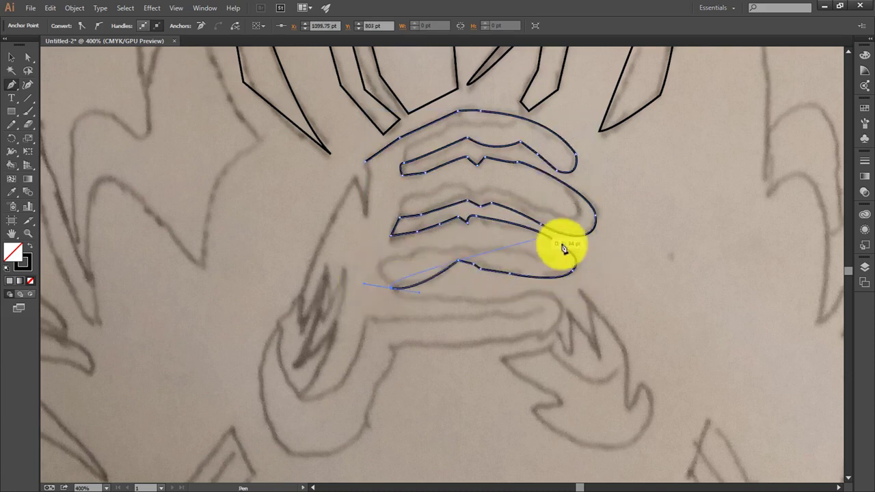
left_click_drag(453, 263, 455, 283)
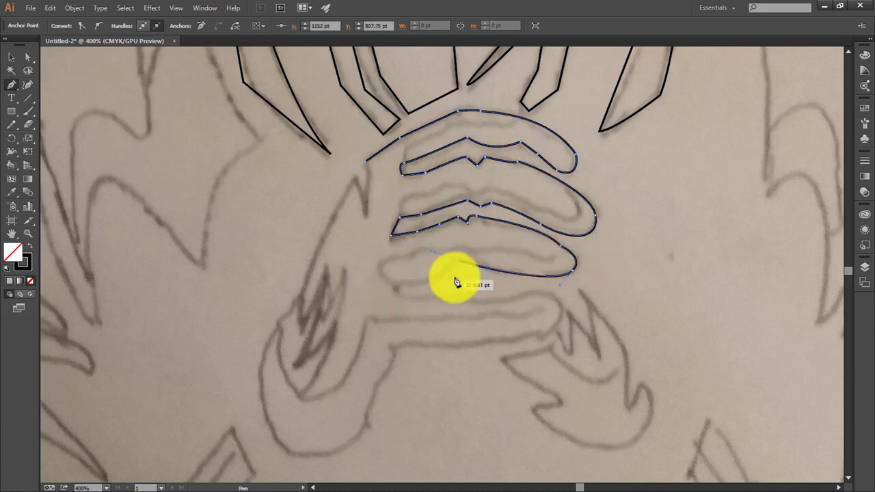
left_click(392, 290, "ctrl")
left_click(395, 291)
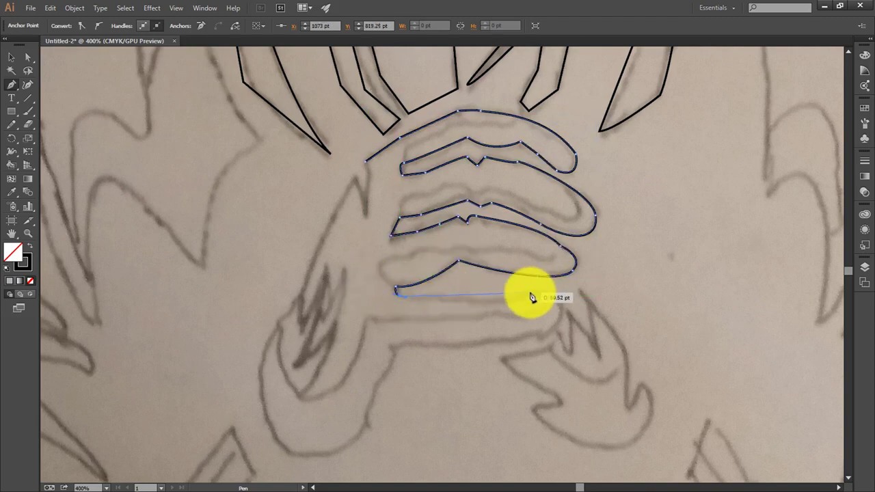
left_click_drag(529, 293, 555, 287)
left_click(547, 337)
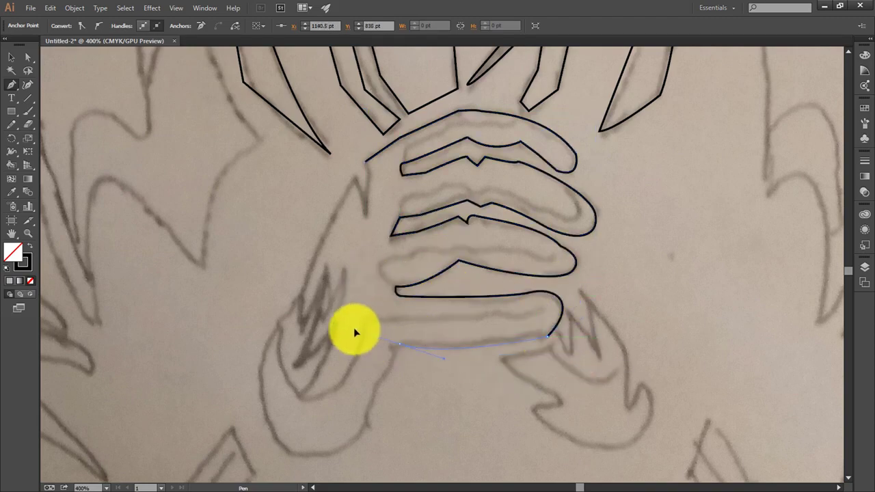
scroll(372, 349, "down", 3)
Carry the hand outline around the thumb's zigzag spikes and join it to the hand's top edge.
scroll(391, 361, "down", 1)
mouse_move(409, 281)
left_mouse_down()
mouse_move(362, 309)
mouse_move(337, 361)
mouse_move(267, 270)
mouse_move(266, 129)
left_mouse_up()
scroll(397, 294, "down", 2)
scroll(292, 292, "up", 3)
left_click(276, 290)
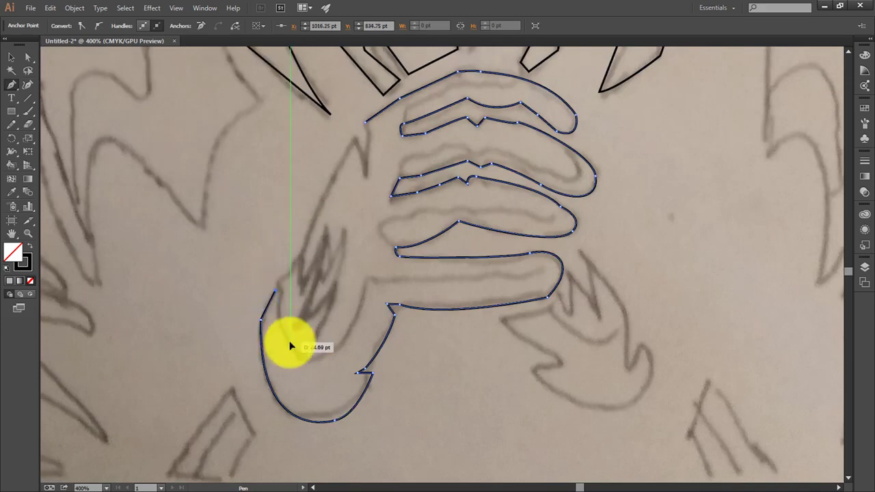
mouse_move(298, 353)
left_mouse_down()
mouse_move(339, 287)
mouse_move(301, 356)
mouse_move(303, 348)
left_mouse_up()
left_click(336, 288)
scroll(289, 332, "up", 3)
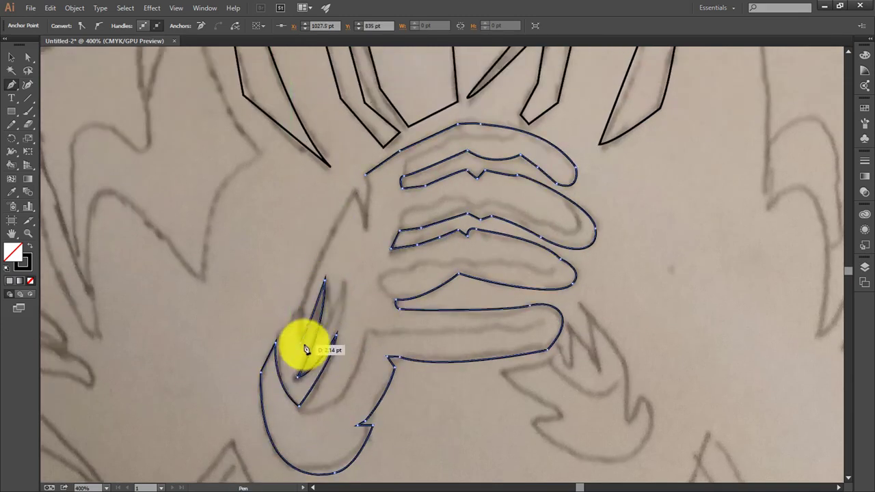
left_click(299, 342)
left_click(297, 305)
scroll(293, 322, "up", 3)
left_click(355, 244)
left_click(362, 281)
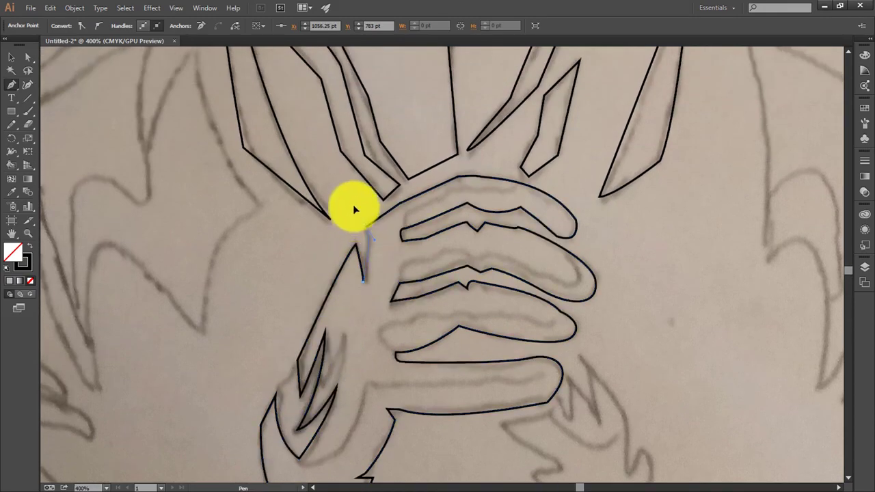
left_click(365, 226)
Start tracing the flame shape under the fingers, placing its first spike and curved edge.
mouse_move(313, 221)
left_mouse_down()
mouse_move(245, 171)
mouse_move(113, 4)
left_mouse_up()
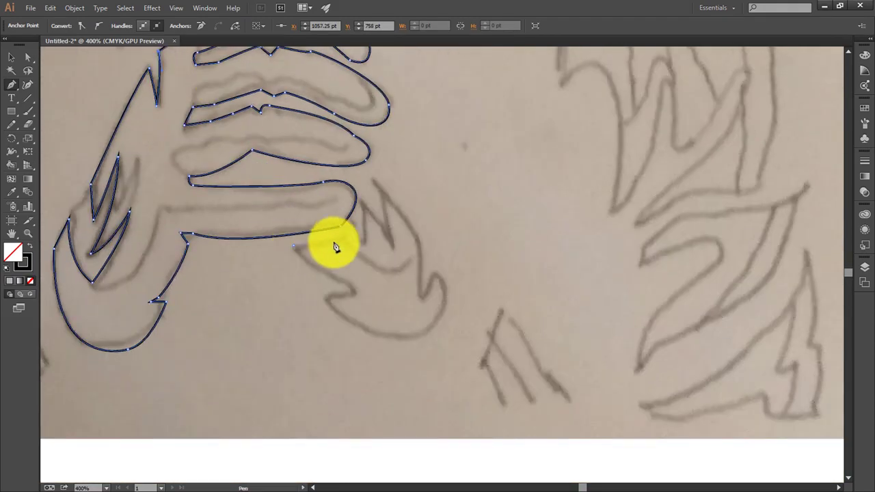
left_click(362, 242)
left_click(364, 204)
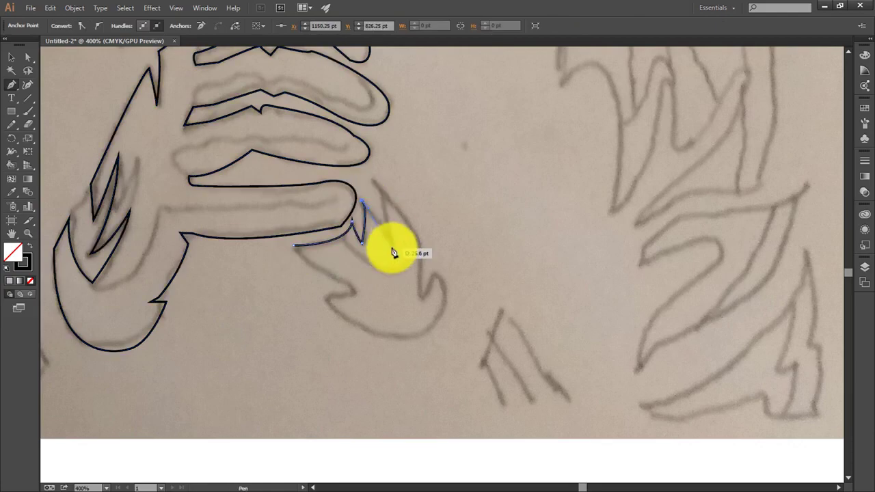
left_click_drag(393, 249, 395, 269)
left_click(371, 179)
scroll(410, 274, "down", 2)
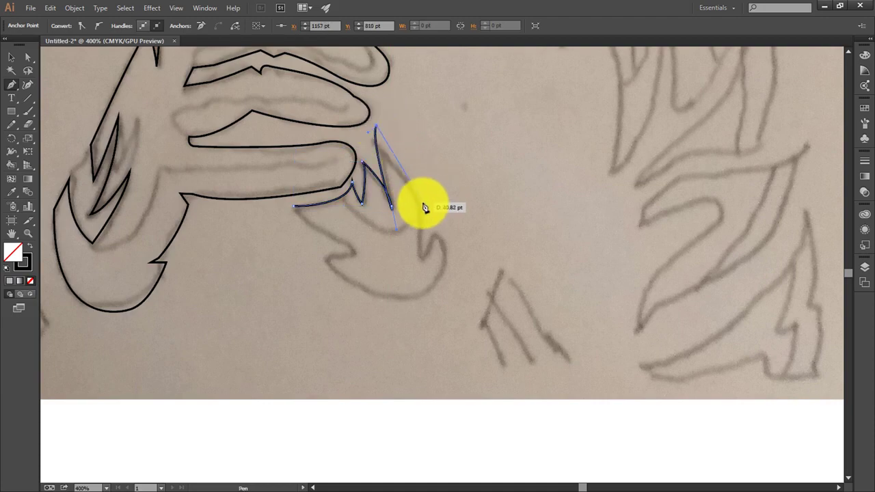
Curve the flame's outer and lower edges and finish it as a closed outline.
left_click_drag(426, 258, 427, 260)
scroll(426, 260, "down", 1)
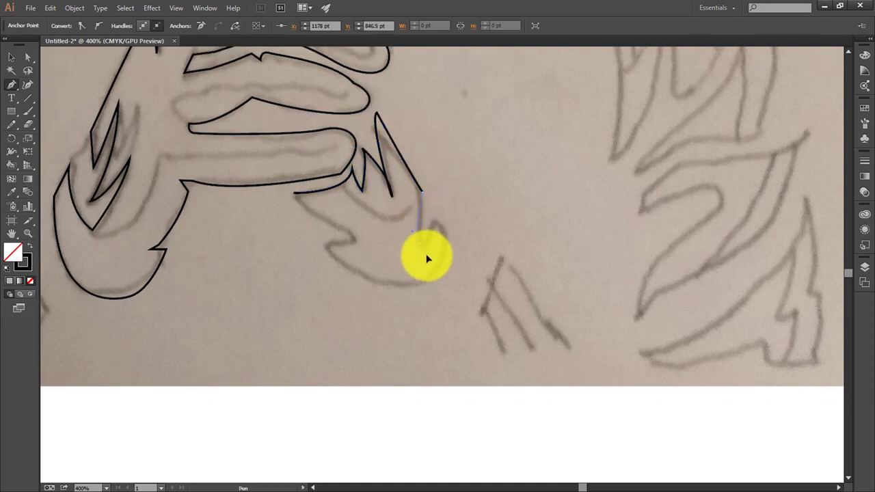
left_click(436, 212)
scroll(424, 232, "down", 2)
left_click_drag(379, 282, 326, 213)
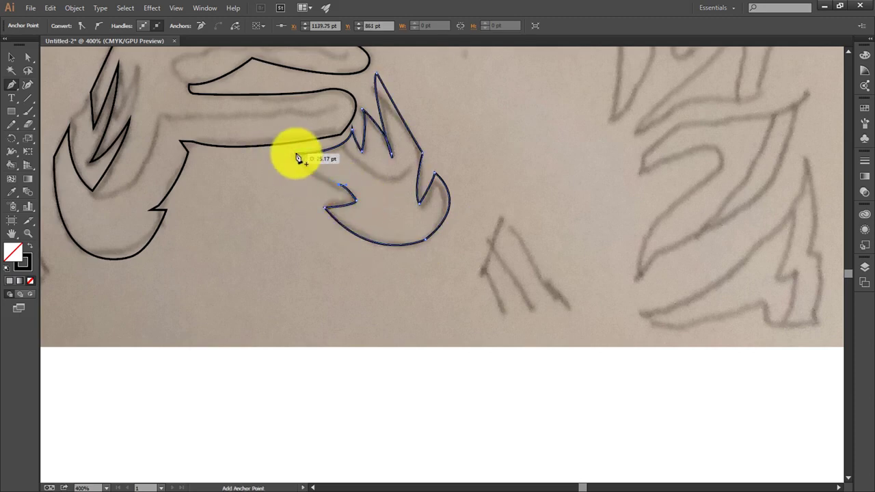
scroll(463, 264, "up", 2)
scroll(449, 264, "up", 2)
left_click_drag(344, 238, 336, 234)
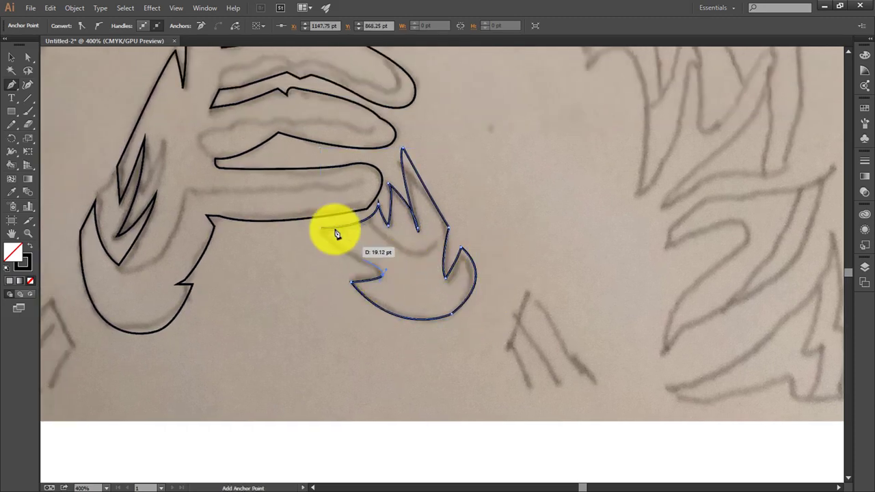
key("a")
Select the whole hand outline and pan across the sketch toward the next area.
scroll(342, 239, "right", 5)
scroll(376, 287, "up", 1)
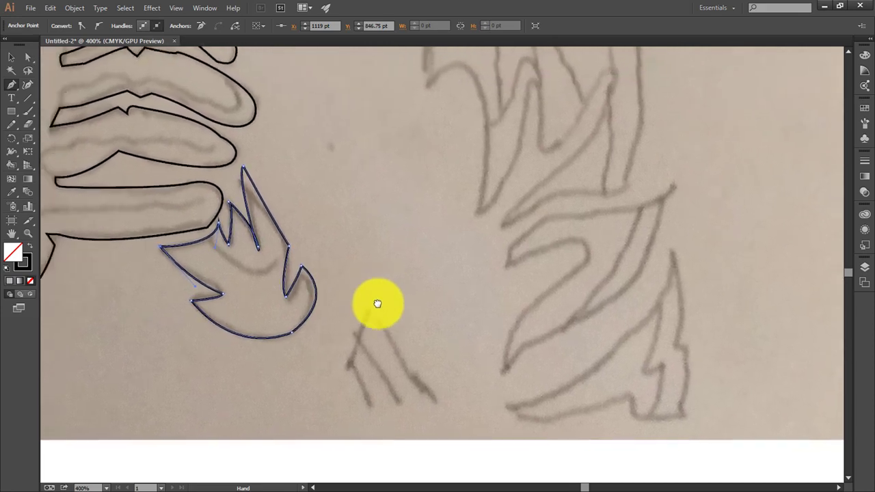
scroll(308, 246, "left", 1)
scroll(455, 289, "left", 2)
scroll(455, 289, "up", 1)
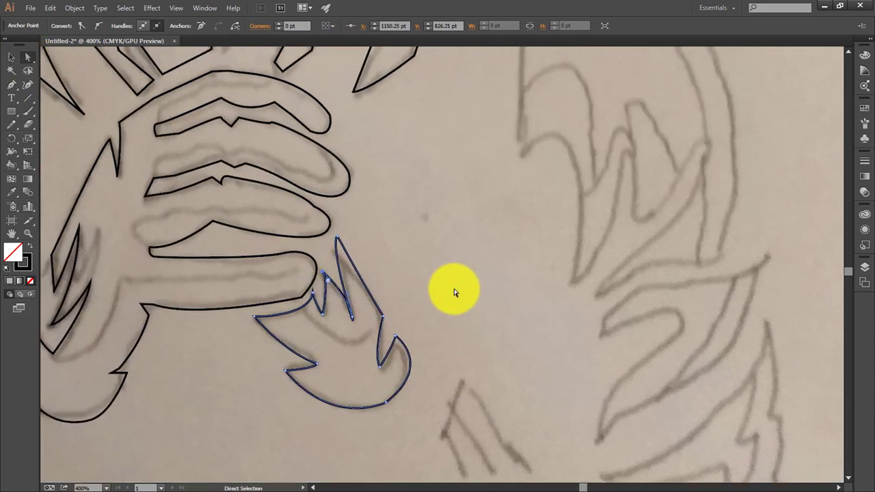
scroll(517, 267, "left", 2)
scroll(517, 268, "up", 2)
left_click(371, 188)
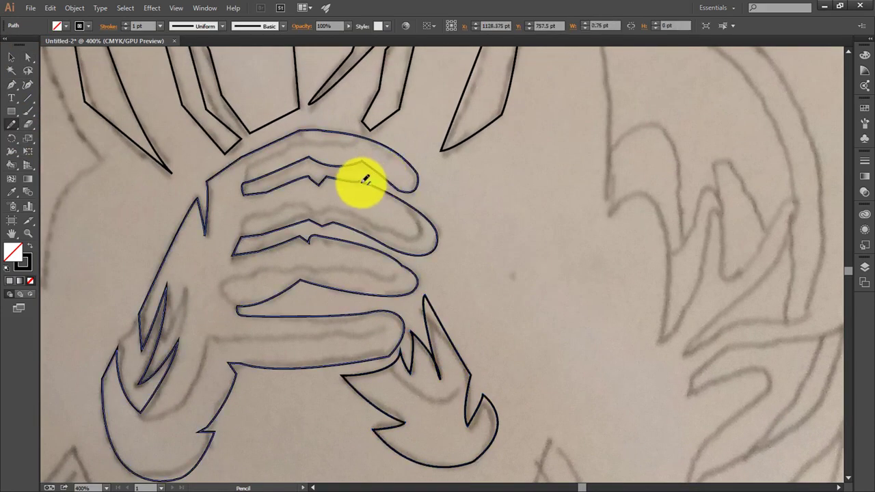
mouse_move(380, 223)
left_mouse_down()
mouse_move(326, 167)
mouse_move(336, 153)
left_mouse_up()
scroll(342, 175, "left", 1)
scroll(451, 164, "down", 2)
scroll(451, 164, "left", 3)
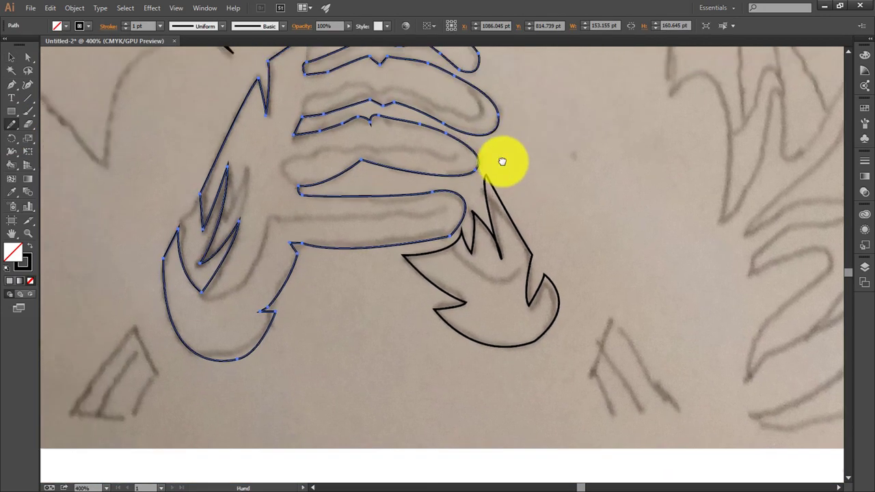
scroll(489, 205, "up", 2)
scroll(489, 206, "right", 2)
scroll(465, 283, "up", 1)
scroll(419, 264, "right", 3)
scroll(348, 264, "right", 2)
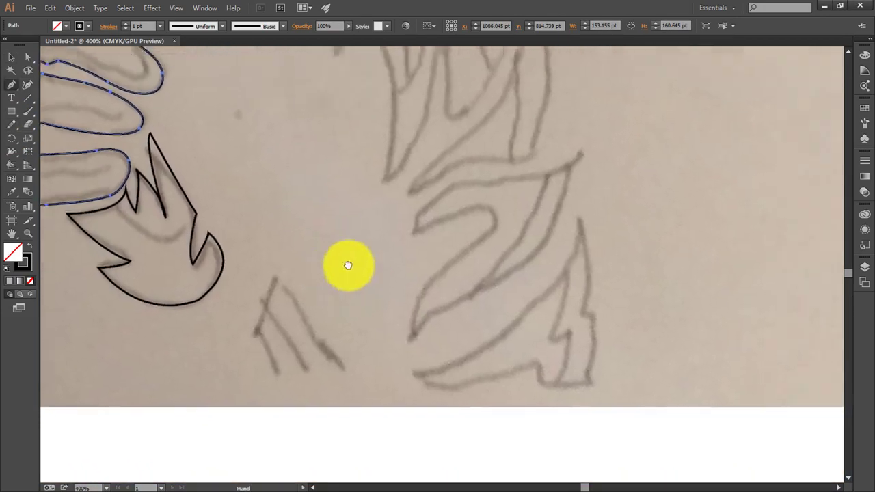
scroll(512, 404, "up", 3)
scroll(511, 404, "left", 1)
Pen-trace the curved tapering piece down to its lowest point, adding its peaks and valleys.
scroll(457, 249, "down", 1)
key("p")
left_click(460, 301)
scroll(470, 328, "down", 1)
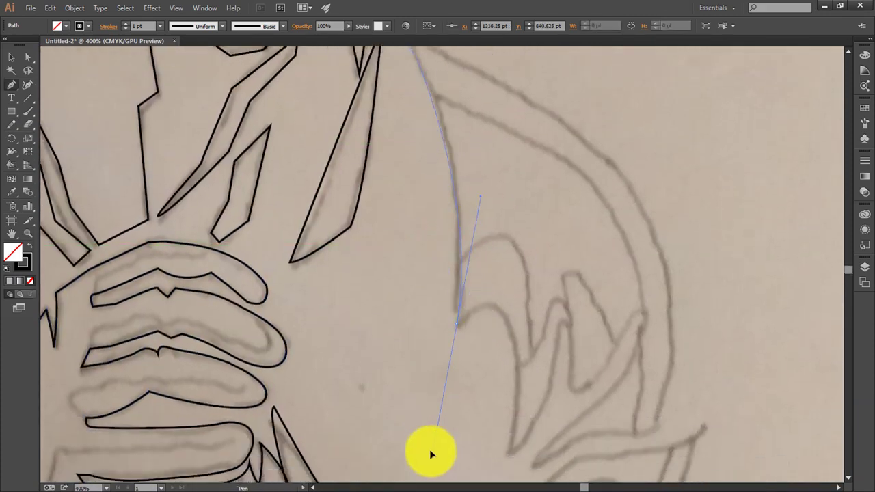
left_click_drag(431, 453, 509, 328)
left_click_drag(507, 453, 558, 359)
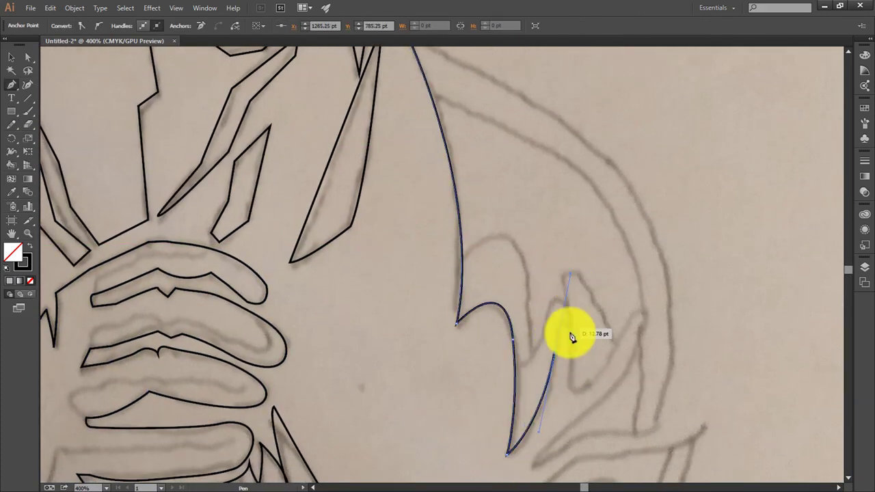
left_click(567, 310)
left_click_drag(597, 378, 645, 322)
scroll(645, 322, "down", 3)
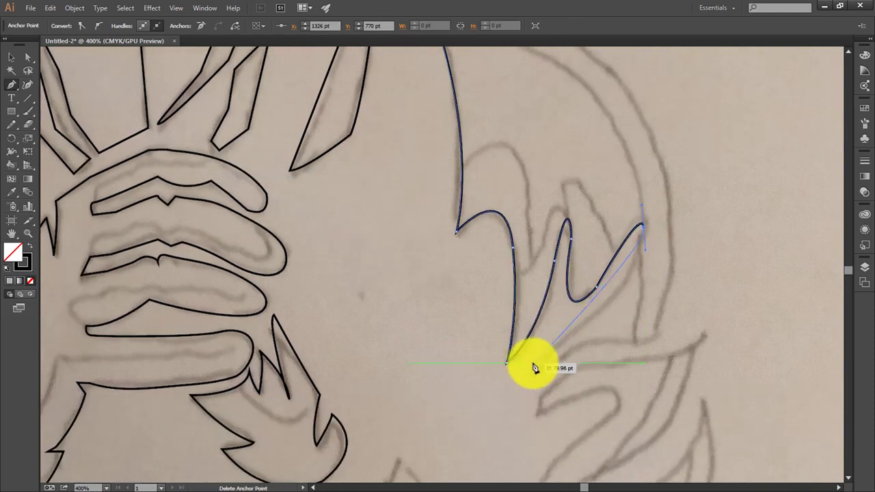
left_click_drag(535, 367, 525, 393)
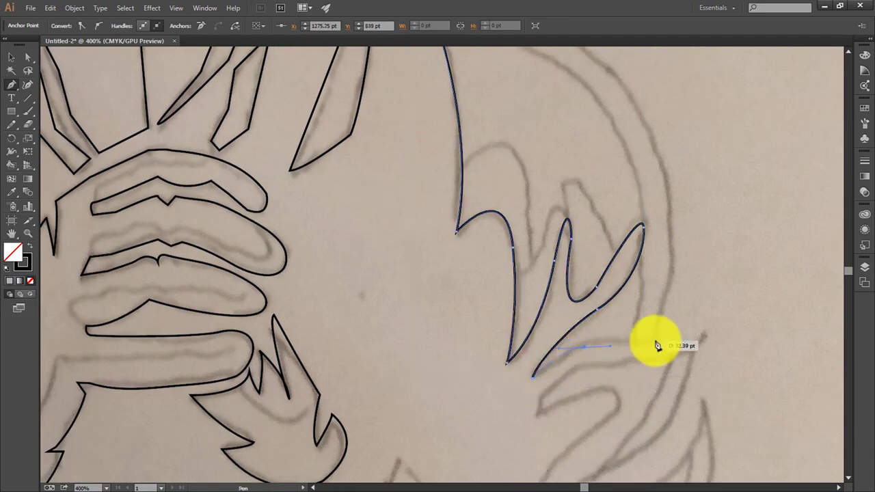
scroll(656, 345, "up", 6)
left_click_drag(642, 295, 587, 193)
left_click_drag(408, 129, 378, 132)
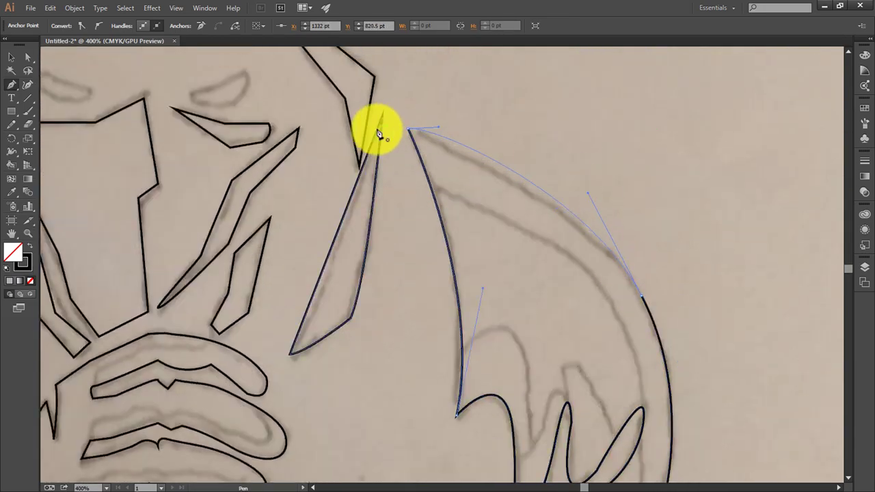
scroll(535, 141, "down", 10)
scroll(536, 141, "right", 5)
Trace the next flame shape below toward its tip and close it at its start point.
left_click(377, 291)
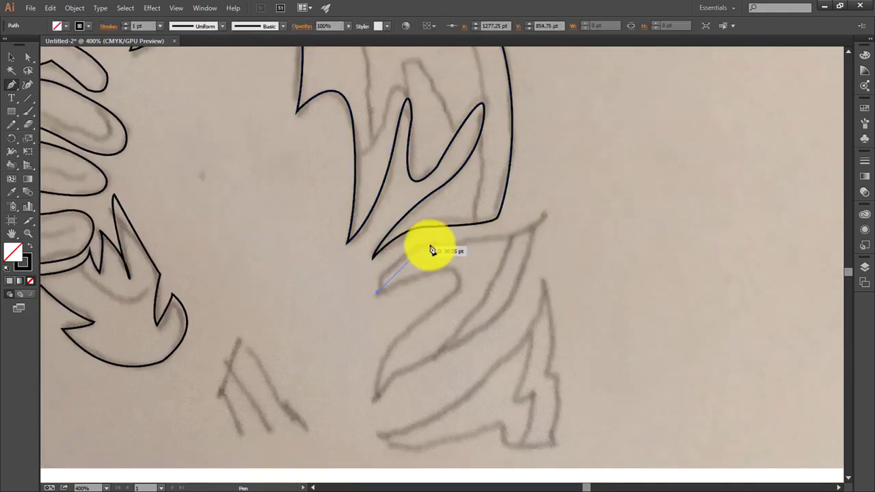
left_click_drag(544, 217, 524, 270)
mouse_move(451, 343)
left_mouse_down()
mouse_move(371, 362)
mouse_move(441, 309)
left_mouse_up()
left_click(376, 404)
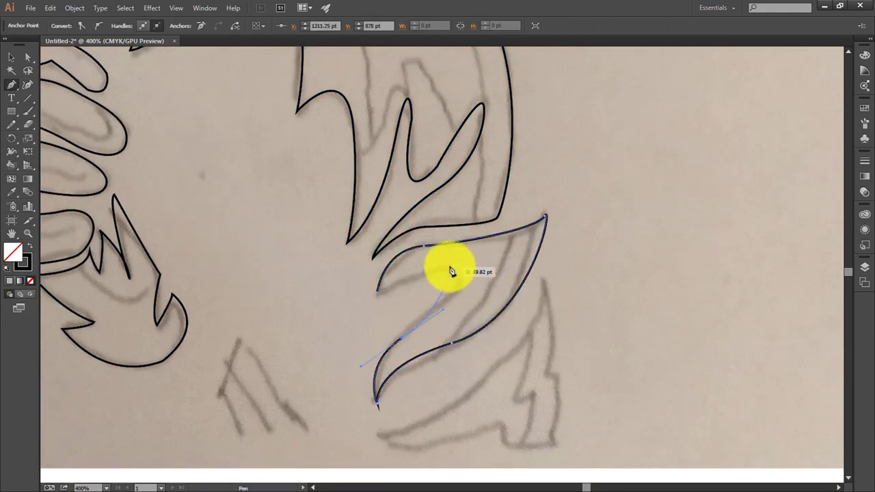
left_click(377, 292)
Outline the spiky flame beneath it, curving up to the tip and back along its base.
scroll(396, 273, "down", 5)
left_click(396, 306)
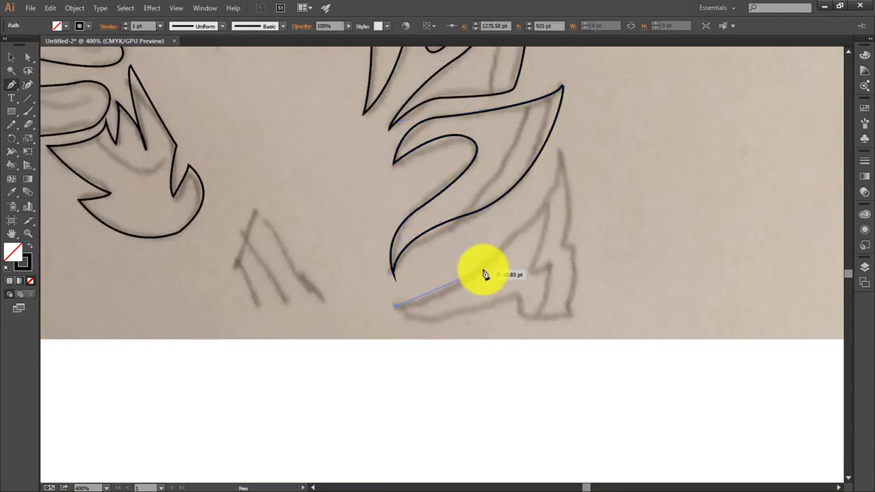
mouse_move(558, 149)
left_mouse_down()
mouse_move(576, 231)
mouse_move(554, 259)
left_mouse_up()
left_click_drag(573, 315, 537, 316)
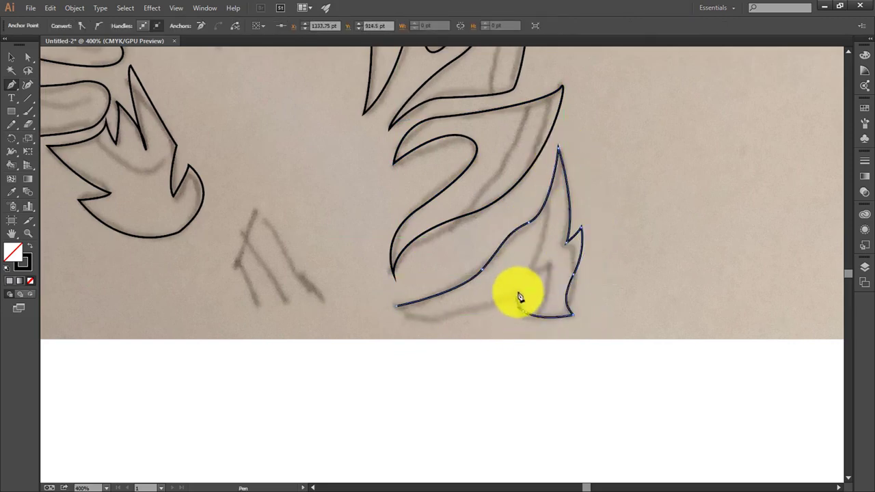
left_click(520, 297)
left_click_drag(432, 380, 506, 361)
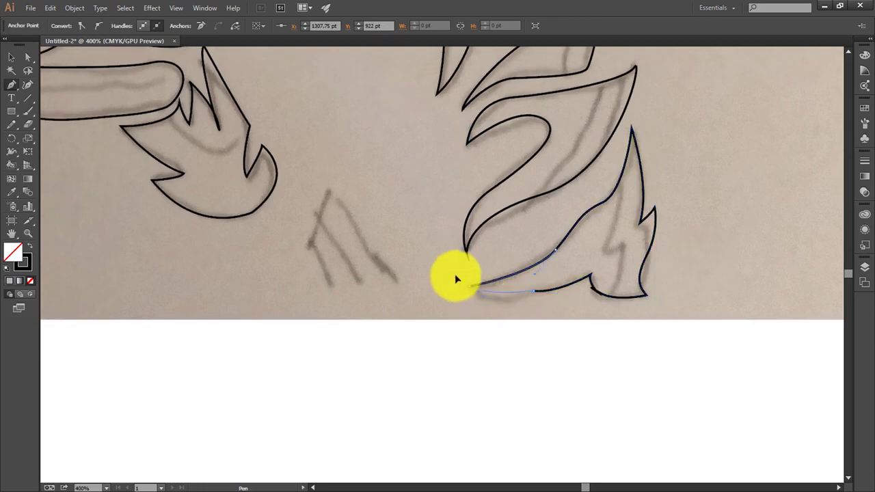
left_click_drag(525, 299, 738, 335)
Trace the small triangle with three corner points and close it.
left_click(474, 325)
left_click(494, 271)
left_click(566, 370)
left_click(491, 371)
mouse_move(474, 325)
left_mouse_down()
mouse_move(528, 326)
mouse_move(260, 357)
left_mouse_up()
mouse_move(322, 356)
left_mouse_down()
mouse_move(803, 318)
mouse_move(462, 183)
left_mouse_up()
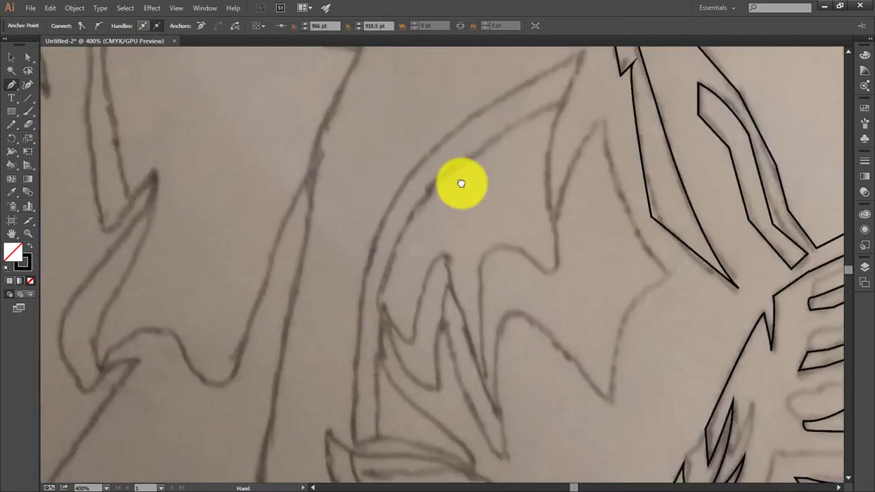
Trace the wing's outer curve and jagged edge down to its inner spike.
key("ctrl+minus")
key("ctrl+minus")
mouse_move(362, 160)
left_mouse_down()
mouse_move(427, 196)
mouse_move(429, 269)
left_mouse_up()
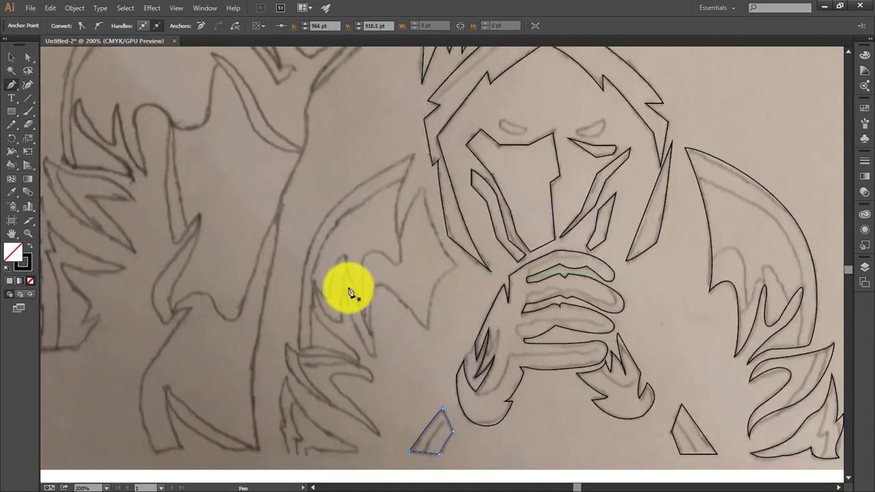
left_click(296, 350)
left_click_drag(412, 155, 567, 94)
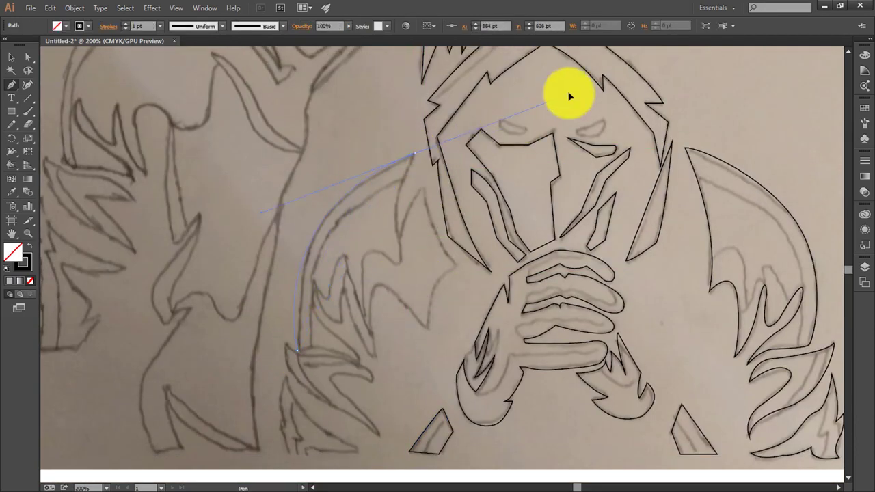
left_click(400, 239)
left_click(423, 192)
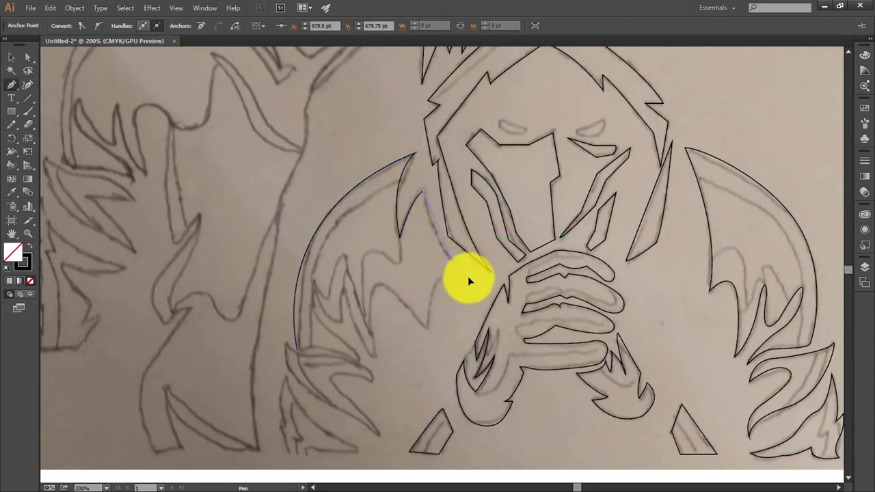
left_click(456, 266)
left_click_drag(427, 328, 426, 381)
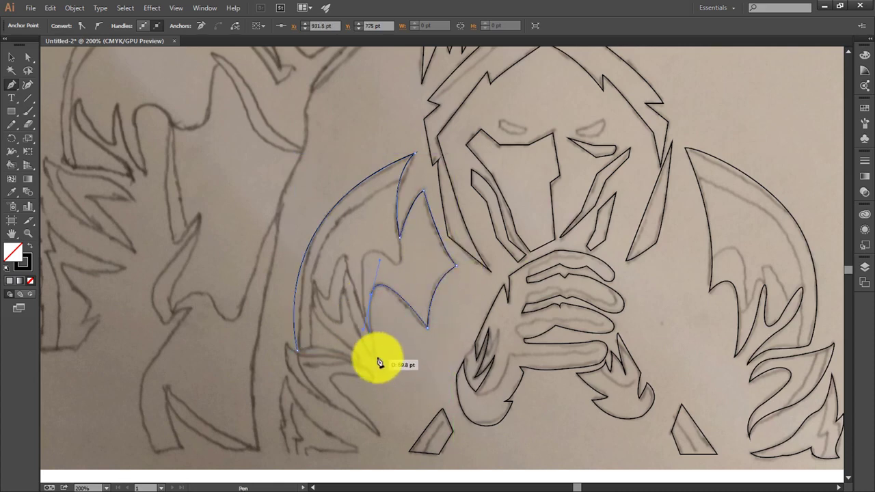
left_click_drag(380, 362, 380, 364)
mouse_move(343, 323)
left_mouse_down()
mouse_move(318, 290)
mouse_move(361, 366)
left_mouse_up()
left_click(315, 284)
Start the wing's inner zigzag outline from its left point through its first valley and peak.
scroll(369, 362, "up", 3)
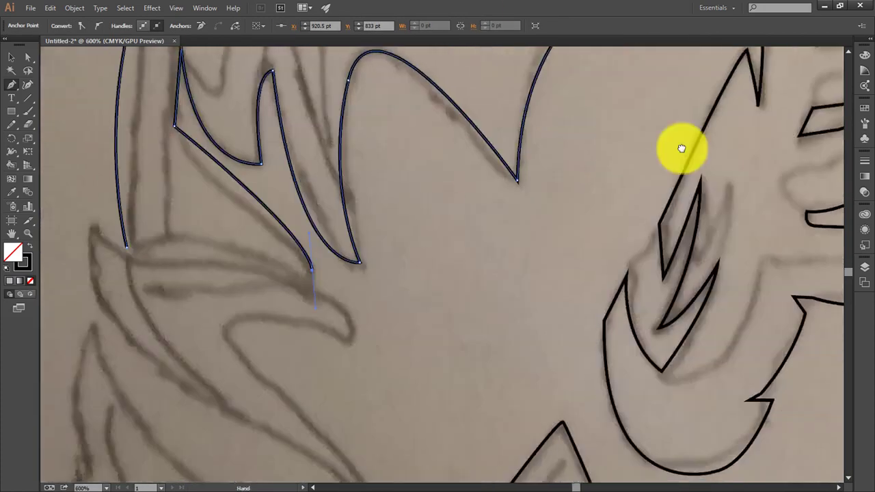
left_click_drag(289, 285, 414, 451)
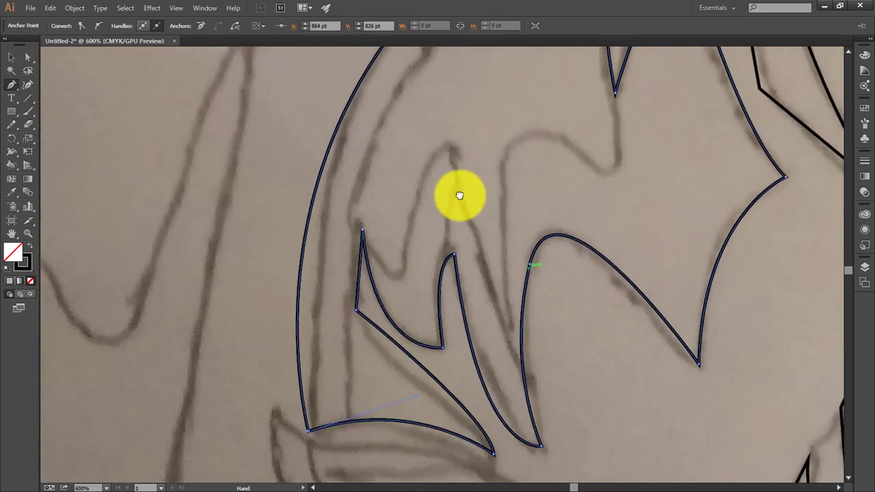
left_click_drag(457, 195, 419, 332)
key("v")
key("p")
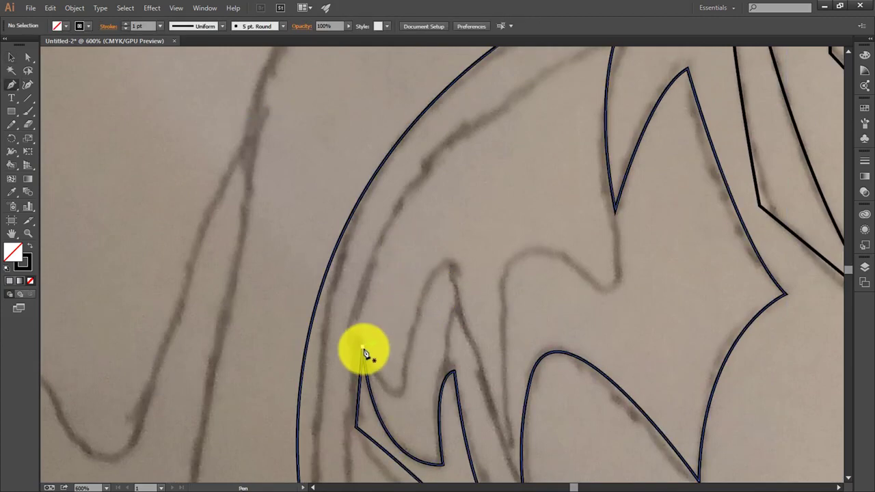
left_click(362, 349)
left_click_drag(403, 387, 458, 278)
left_click(452, 268)
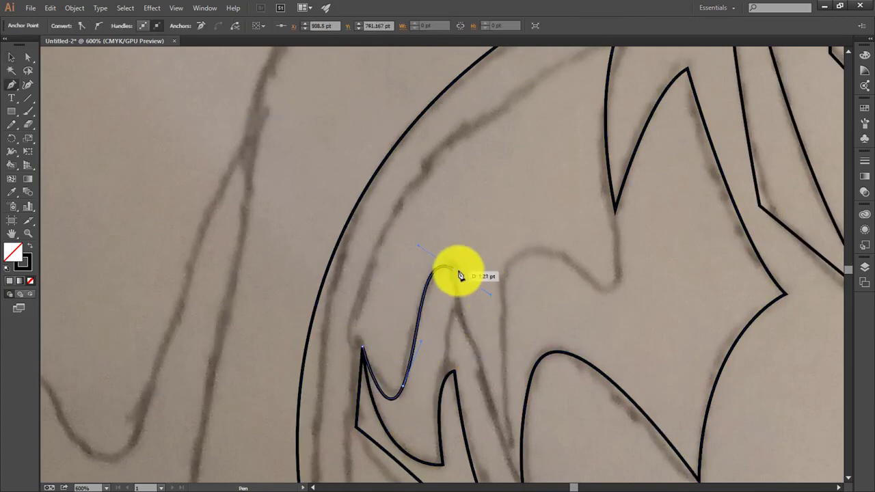
Carry the zigzag to the right spike, undo an accidental gradient fill, and close the outline.
left_click(509, 442)
left_click_drag(509, 441, 509, 411)
left_click_drag(507, 232, 550, 224)
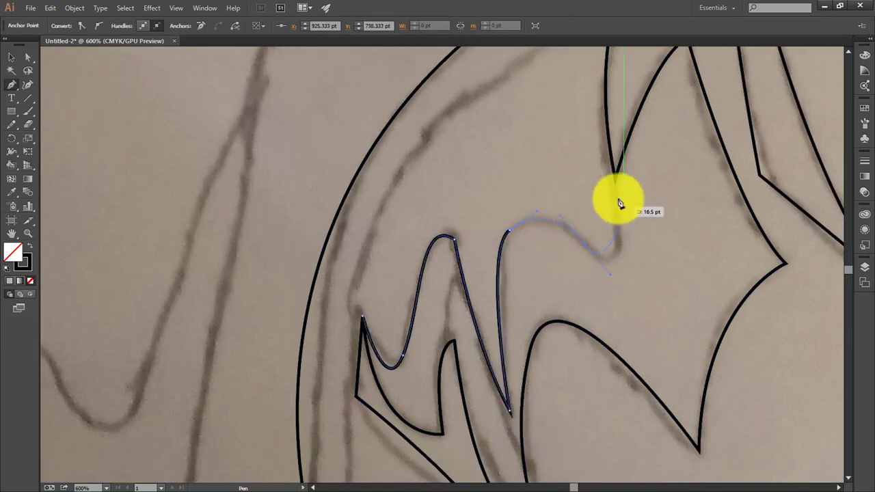
left_click_drag(619, 203, 600, 107)
key("period")
key("slash")
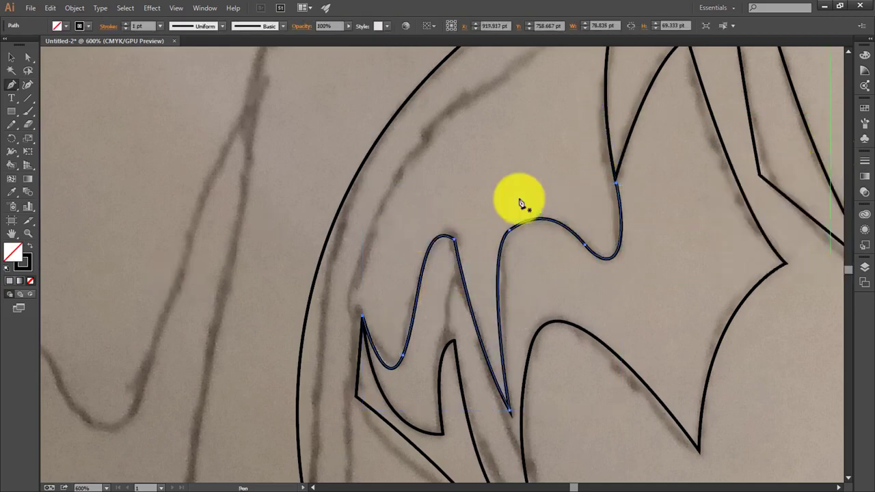
key("ctrl+minus")
scroll(367, 238, "down", 3)
left_click_drag(352, 333, 382, 333)
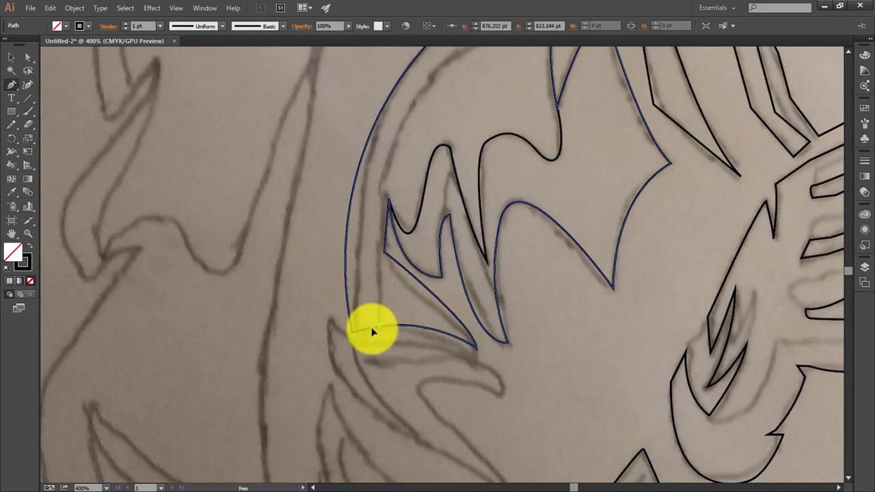
Trace a thin curved strip along the wing's outer rim up to the tip, then deselect it.
left_click(373, 331)
key("ctrl+minus")
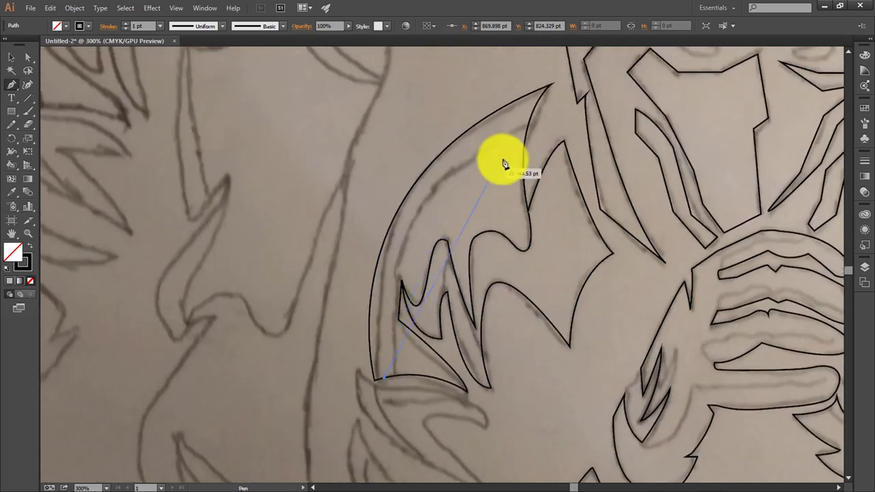
left_click_drag(529, 122, 578, 134)
scroll(707, 55, "up", 5)
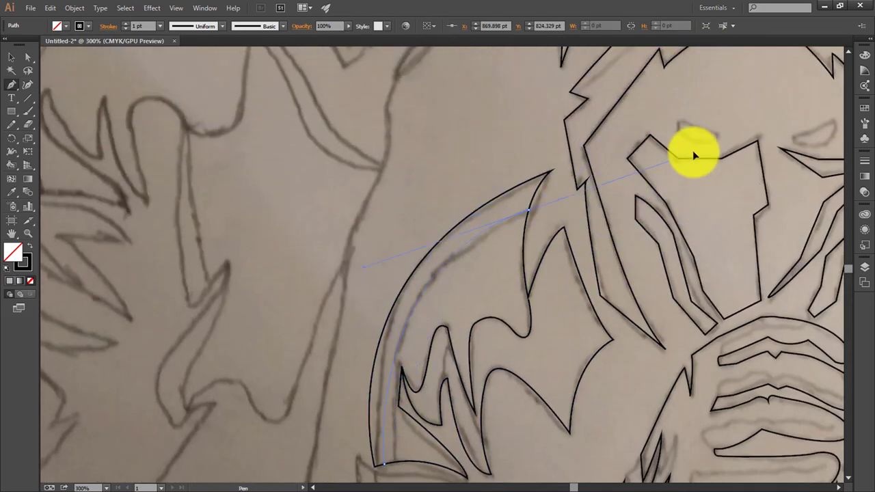
key("v")
scroll(342, 205, "down", 5)
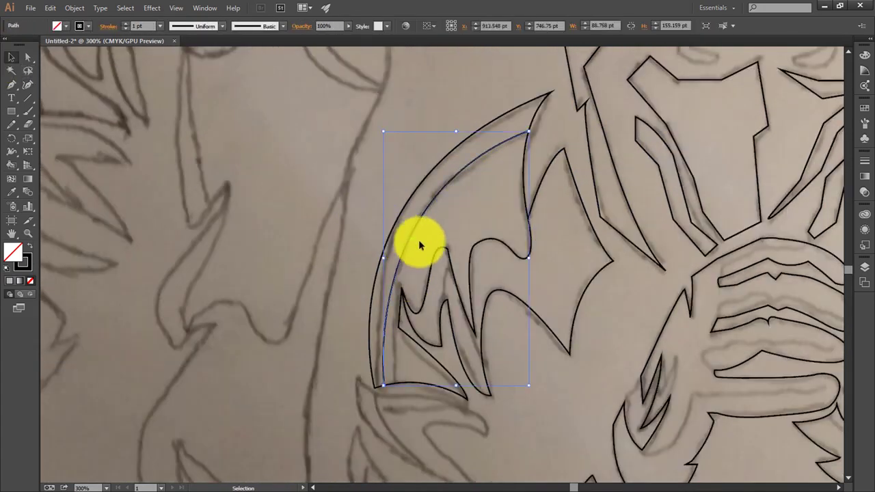
left_click(395, 297)
left_click_drag(395, 296, 542, 267)
scroll(543, 268, "down", 3)
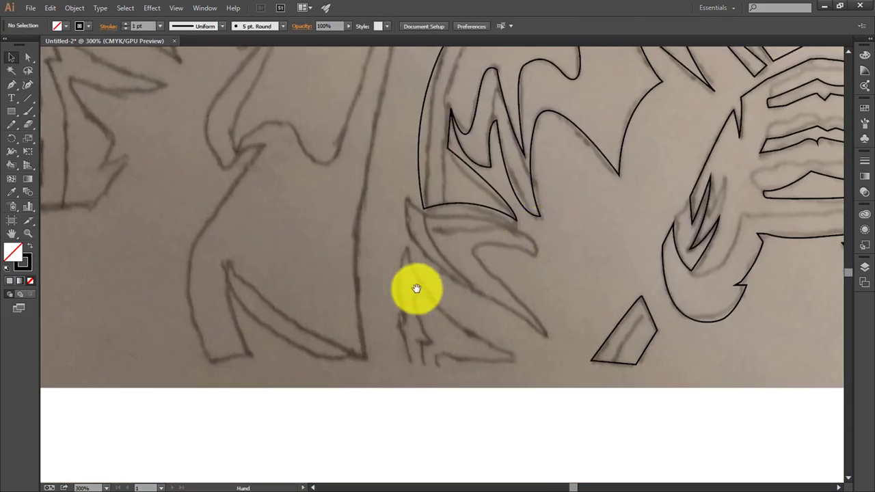
Trace the hooked flame below the wing and close it at its start.
left_click_drag(416, 288, 386, 297)
left_click_drag(359, 235, 398, 254)
left_click_drag(470, 281, 437, 284)
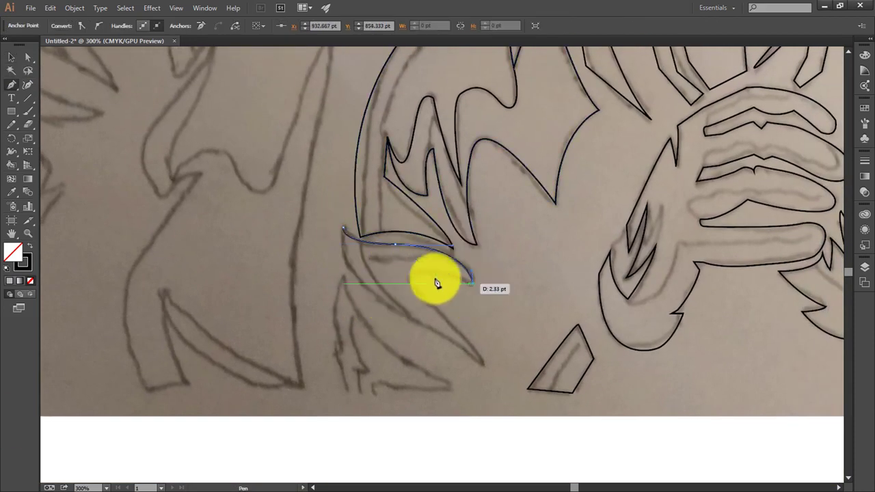
left_click(481, 367)
left_click(391, 310)
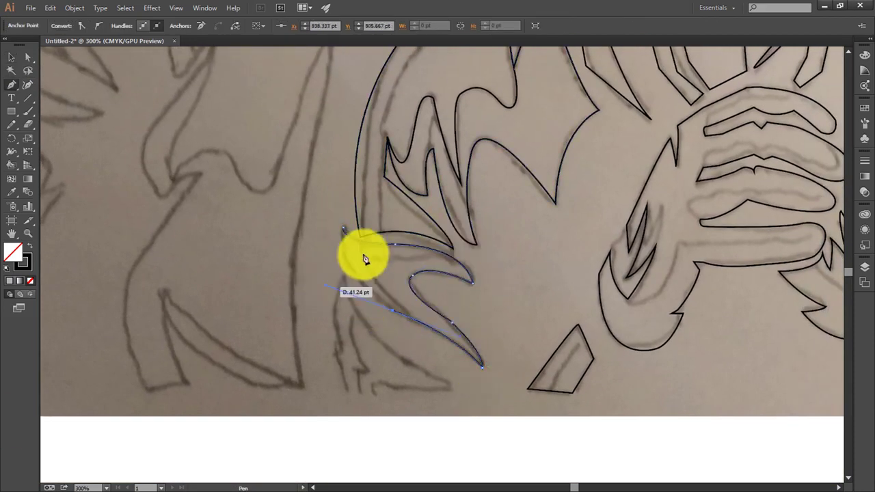
left_click_drag(343, 228, 358, 176)
Outline the small claw with corner and bottom points, close it, and deselect.
left_click(343, 273)
left_click(340, 343)
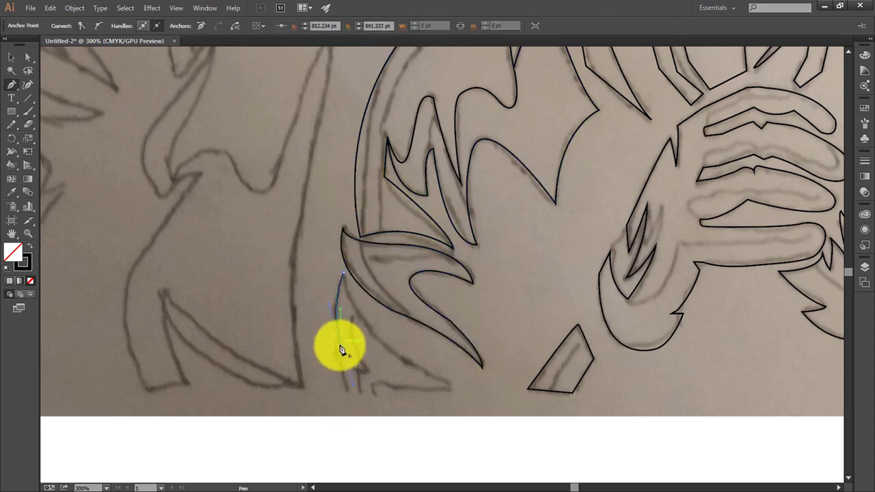
left_click(335, 350)
left_click(348, 392)
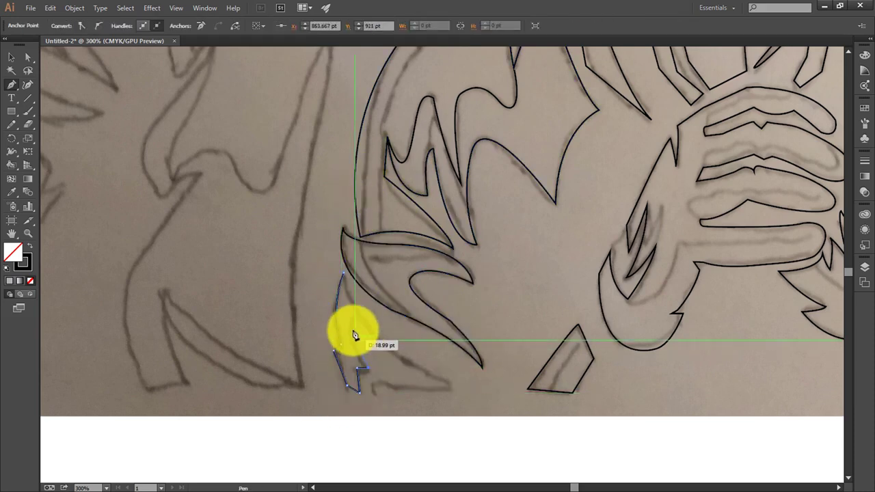
left_click(374, 395)
left_click(449, 387)
left_click(343, 273)
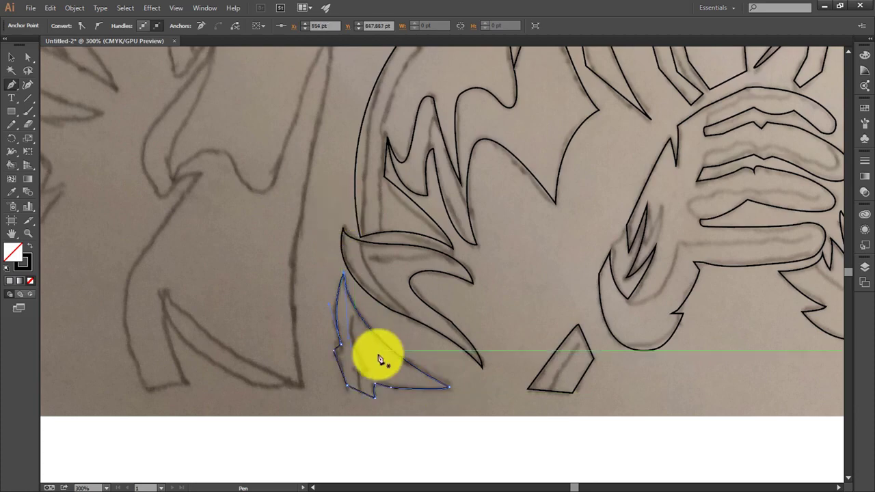
left_click(381, 324, "ctrl")
Begin a new Pen path on the left claw.
key("p")
left_click(361, 371)
left_click(367, 377)
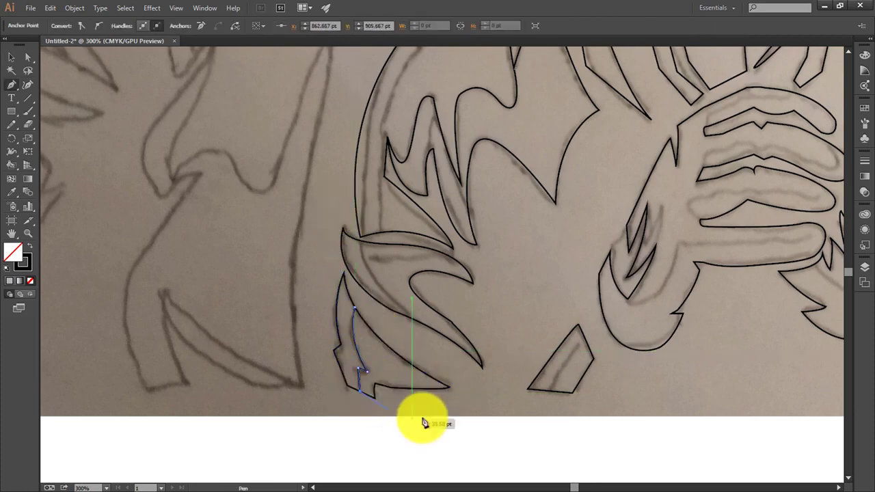
scroll(424, 420, "down", 5)
Trace the rear figure's jagged hood spike as a closed outline.
key("v")
left_click(651, 361)
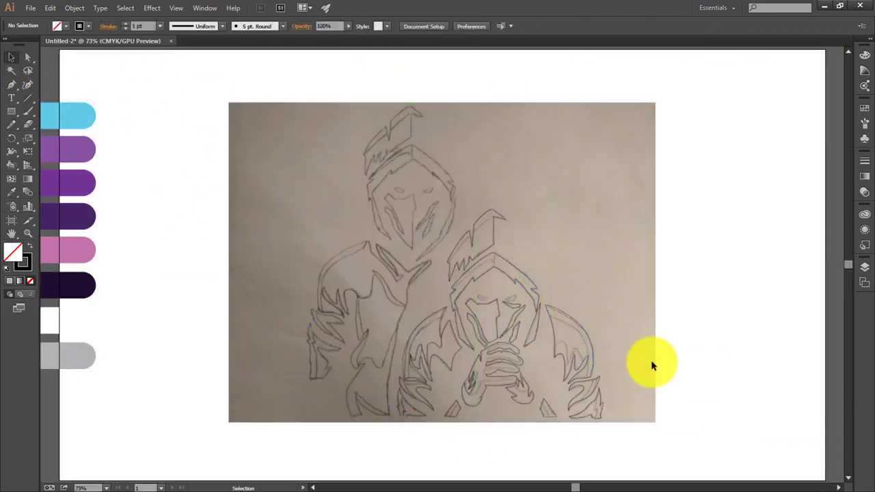
scroll(594, 308, "up", 3)
scroll(550, 229, "up", 2)
key("p")
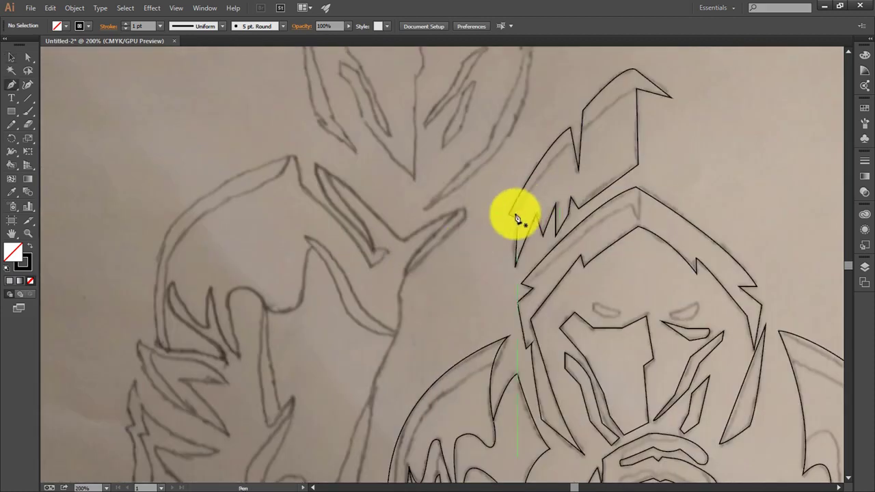
left_click(510, 214)
left_click(572, 128)
left_click(578, 169)
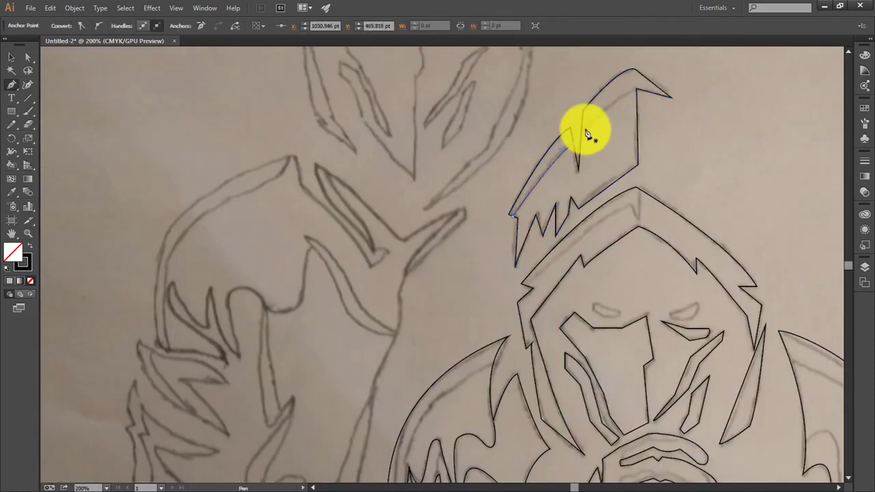
left_click(581, 126)
left_click(636, 70)
left_click(671, 99)
left_click(638, 164)
scroll(595, 264, "down", 1)
left_click(521, 270)
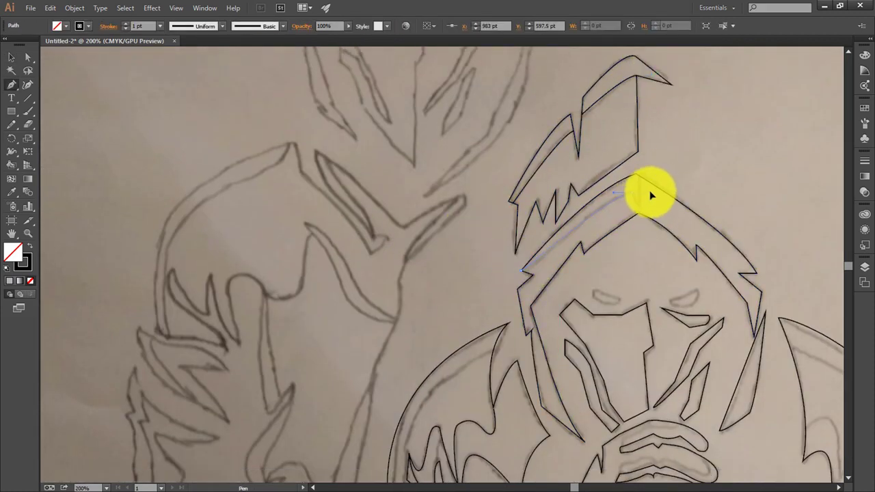
key("v")
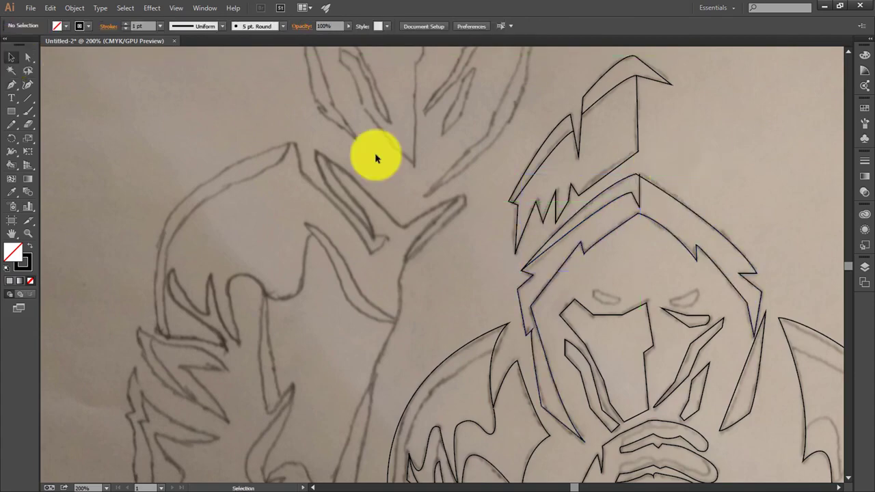
Begin outlining the upper-left hood crest along its left edge and zigzag.
scroll(670, 209, "down", 3)
scroll(376, 402, "down", 4)
scroll(376, 402, "right", 4)
scroll(524, 357, "up", 1)
scroll(485, 296, "left", 3)
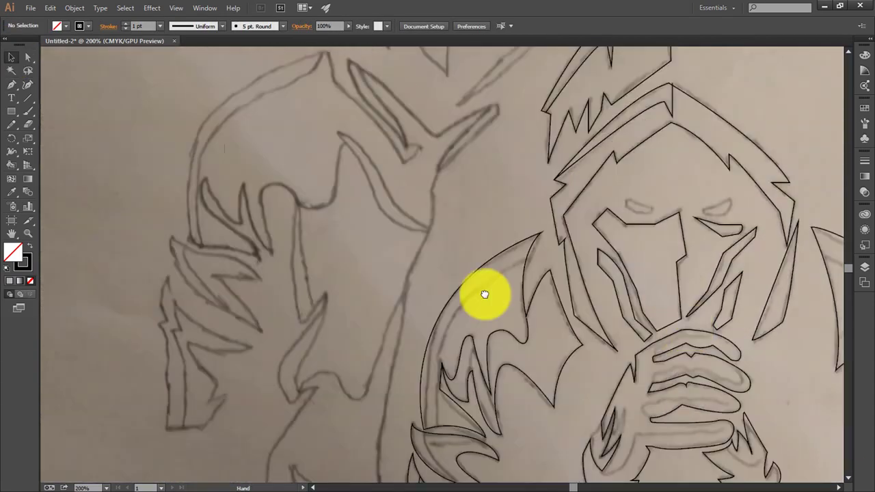
scroll(392, 242, "up", 2)
scroll(430, 272, "up", 1)
scroll(430, 272, "up", 3)
key("p")
left_click(296, 226)
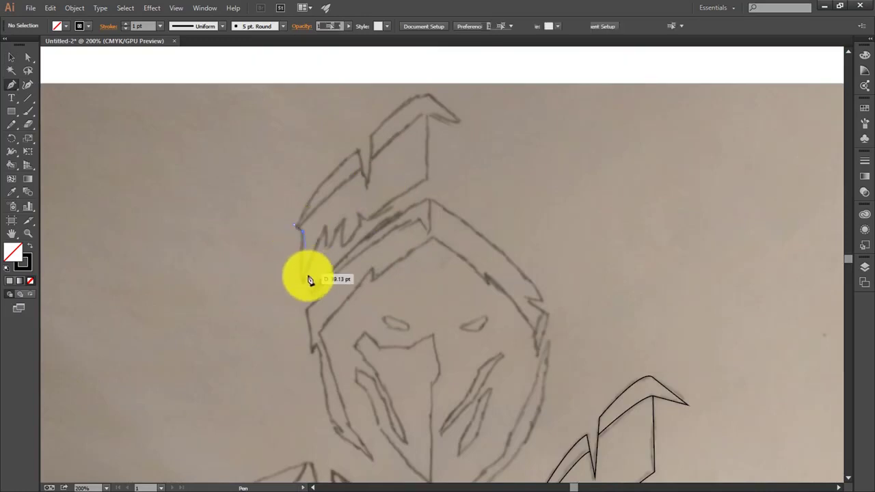
left_click(303, 284)
left_click(357, 214)
left_click(369, 220)
left_click(426, 181)
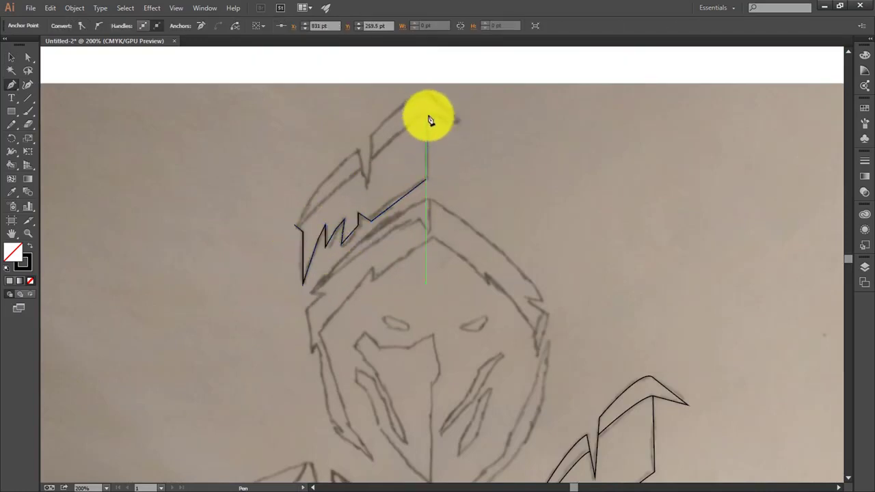
left_click(426, 116)
Complete the crest outline over its top and curved right side to the lower tip.
left_click(458, 123)
left_click(429, 92)
left_click(368, 134)
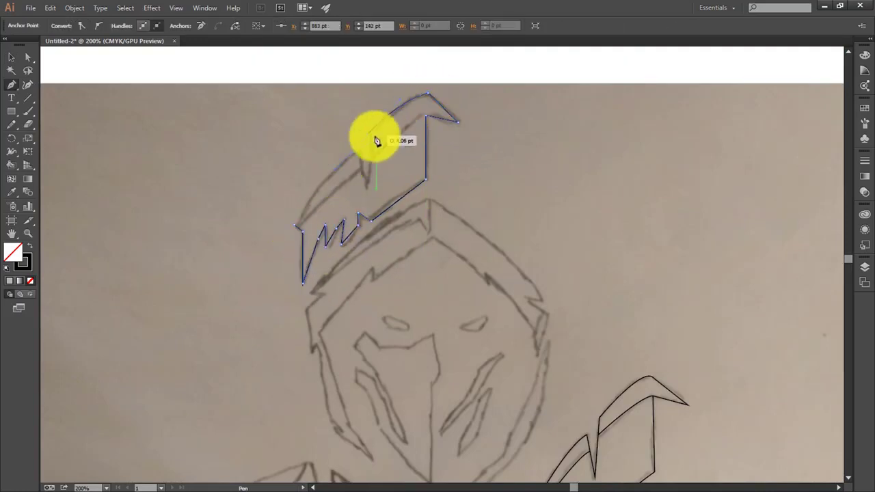
left_click(369, 185)
left_click_drag(370, 186, 358, 152)
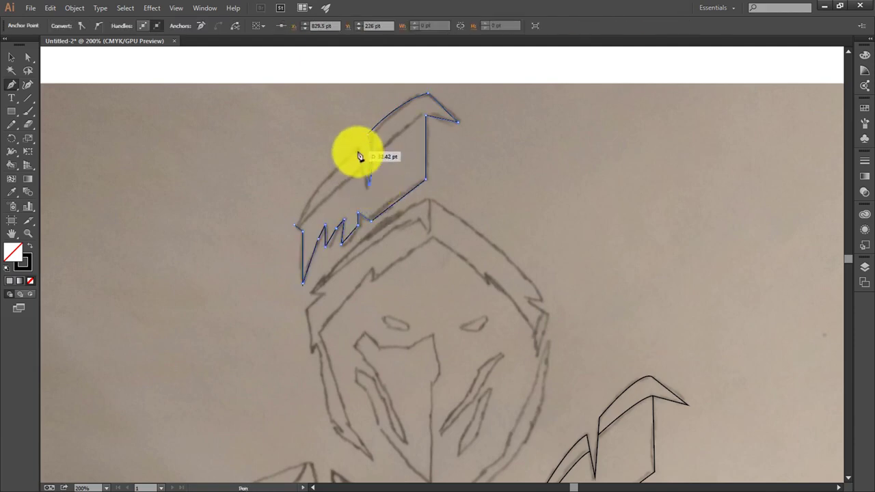
left_click(340, 134, "ctrl")
left_click(310, 289)
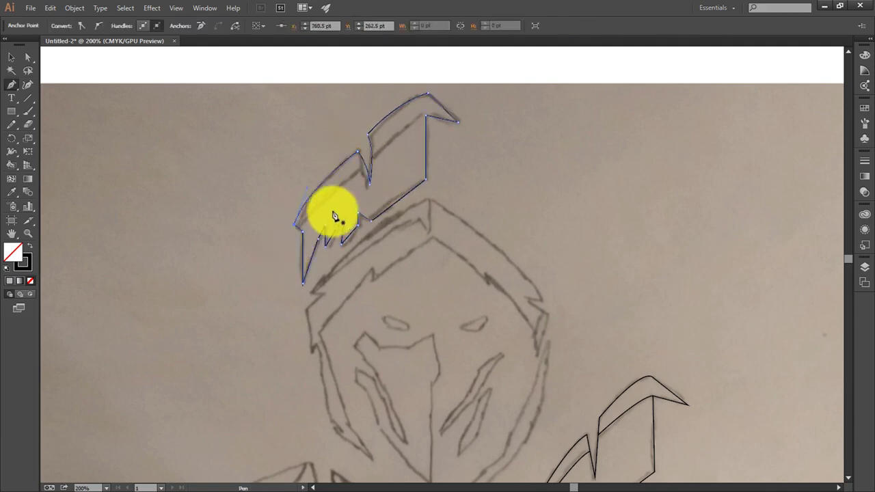
Trace the hood's top edge, jagged sides and inner rim as a closed outline.
scroll(342, 212, "down", 1)
left_click(427, 175)
left_click(540, 272)
left_click(547, 287)
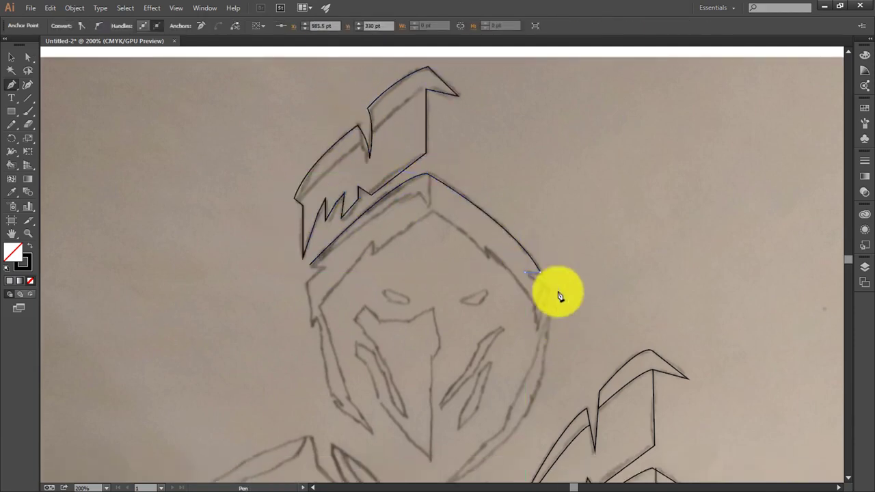
left_click(537, 329)
left_click(433, 215)
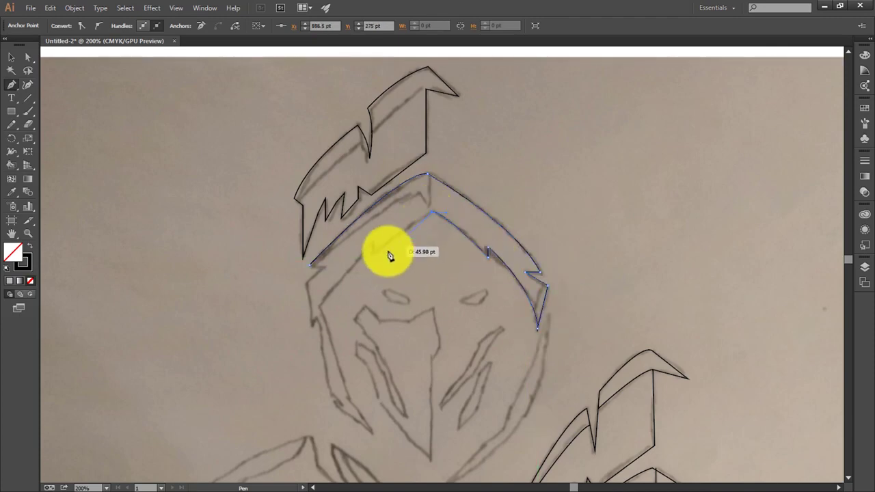
left_click(374, 249)
left_click(321, 305)
scroll(332, 293, "down", 1)
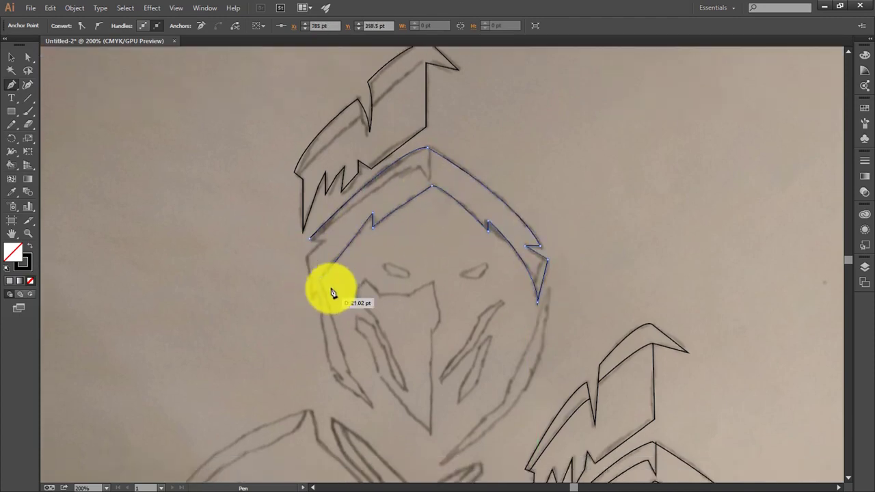
scroll(335, 301, "down", 3)
left_click(371, 340)
left_click(333, 313)
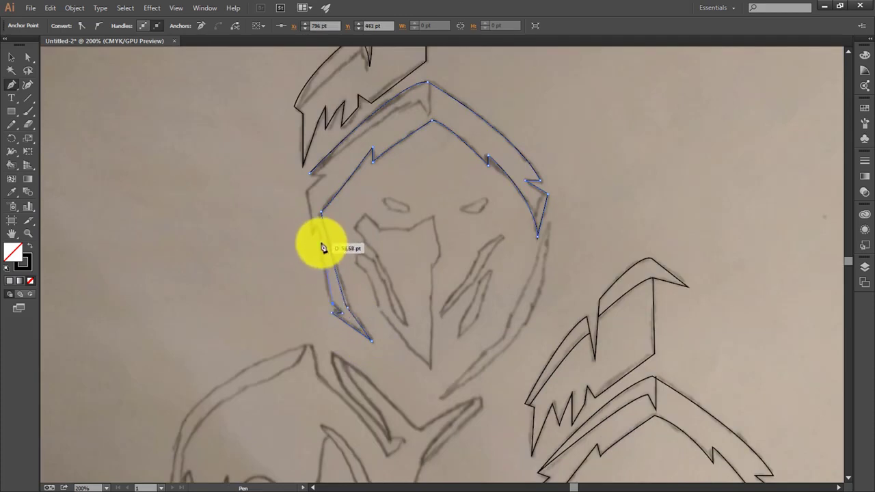
left_click(312, 230)
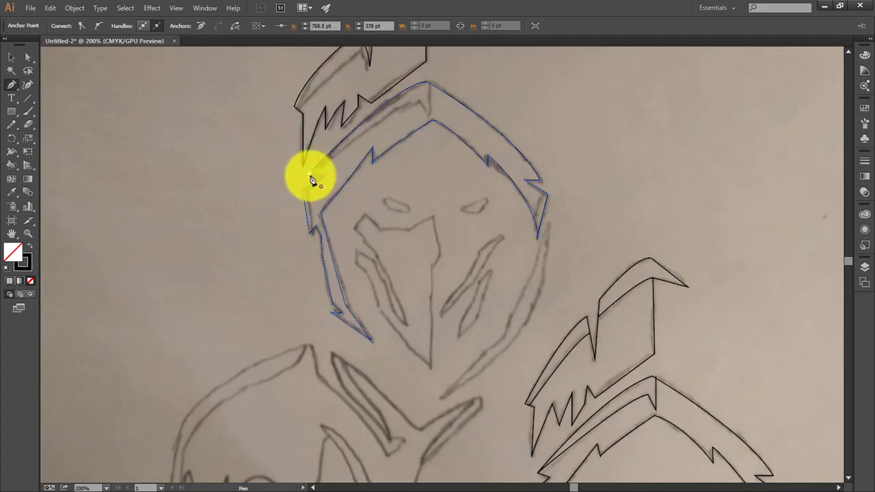
left_click(312, 179)
Outline the face mask's top edge and right side down to its pointed chin.
left_click(354, 224)
left_click(363, 216)
left_click(379, 229)
left_click(433, 216)
left_click(439, 255)
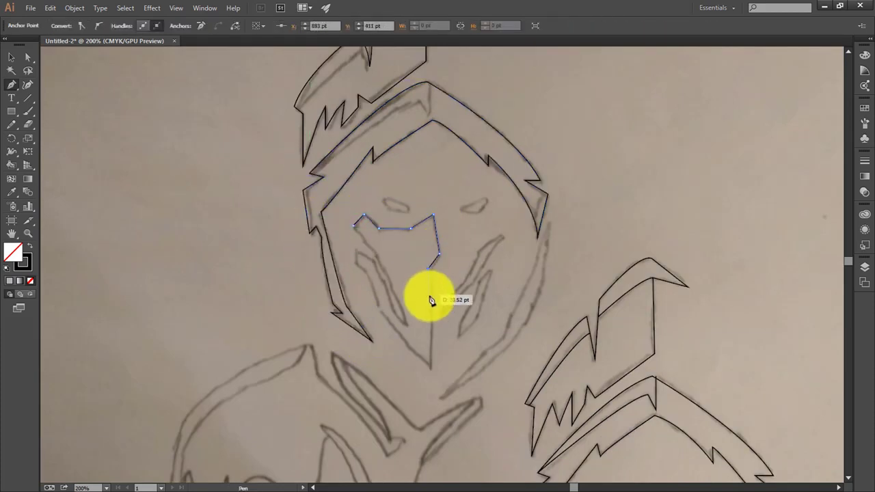
left_click(430, 301)
scroll(431, 303, "down", 1)
left_click(429, 355)
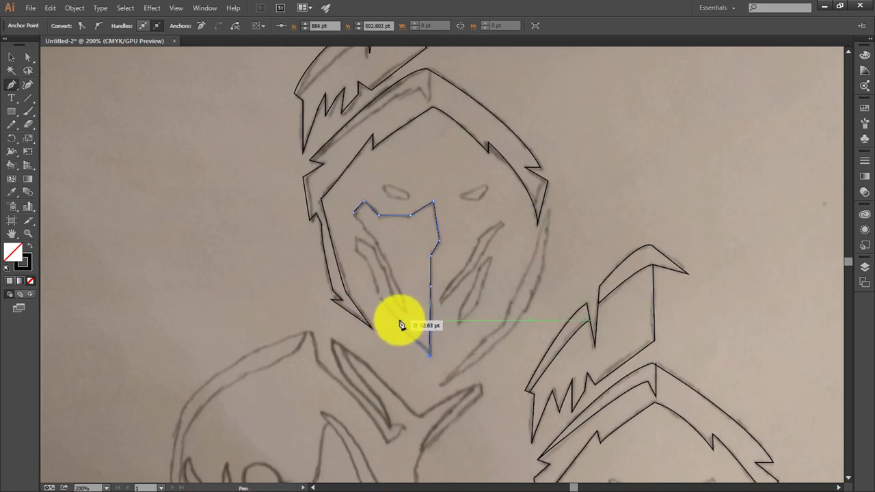
Finish the mask's left side with its inner sliver, close it, and return to the Selection tool.
left_click(400, 319)
left_click(378, 296)
left_click(356, 236)
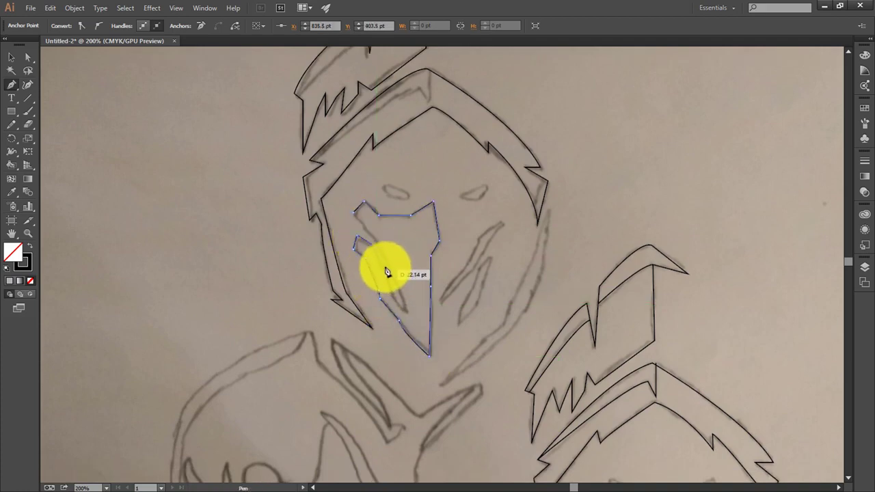
left_click(408, 313)
left_click(378, 250)
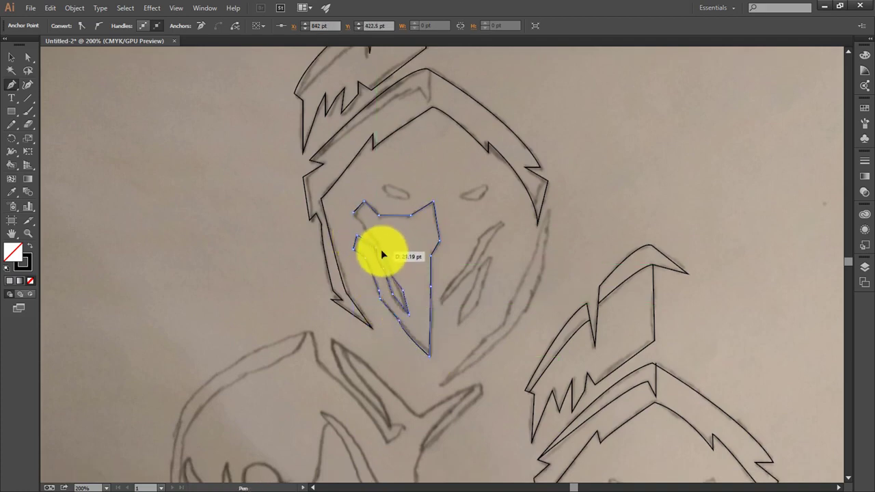
left_click(356, 236)
scroll(451, 268, "down", 2)
left_click(12, 58)
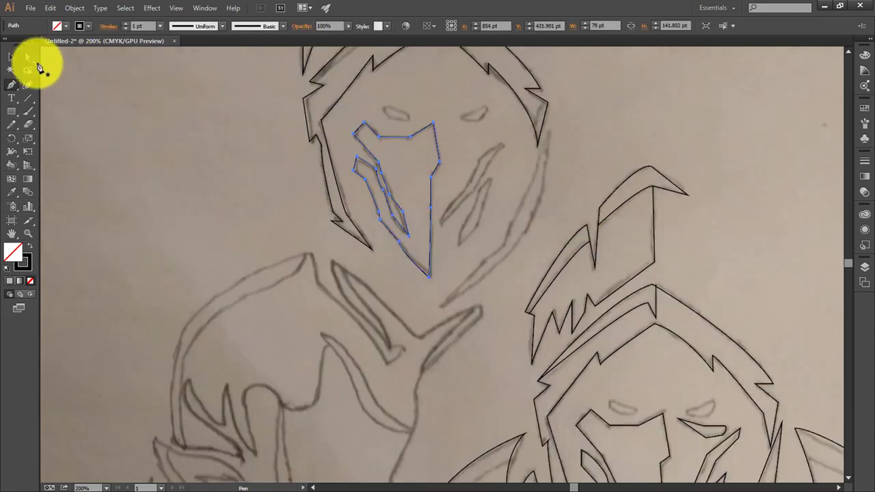
scroll(479, 273, "down", 10)
Copy the lower face's cheek piece up onto the upper figure's face.
left_click(715, 417)
left_click_drag(714, 417, 480, 121)
scroll(490, 142, "up", 4)
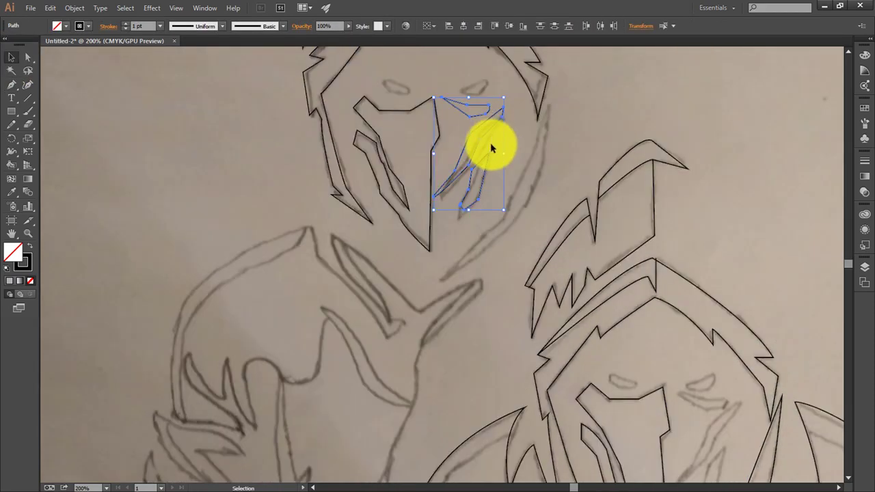
scroll(492, 133, "down", 3)
scroll(507, 152, "up", 3)
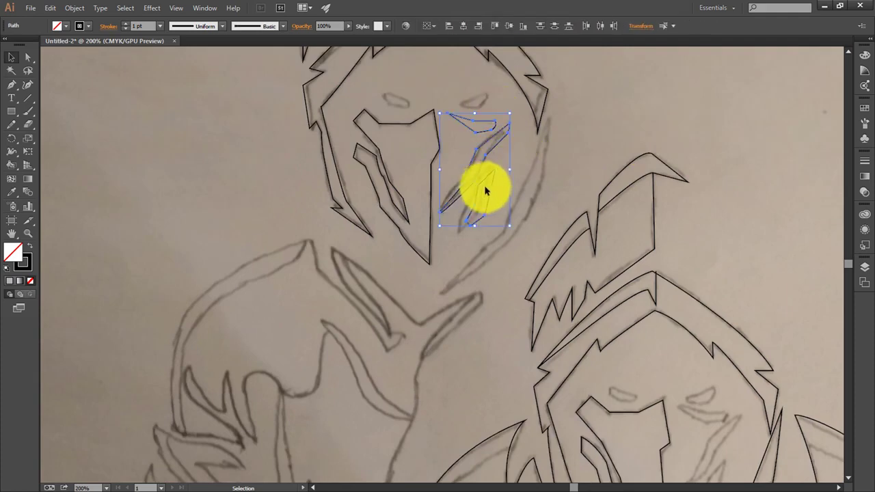
left_click(608, 148)
scroll(609, 147, "up", 3)
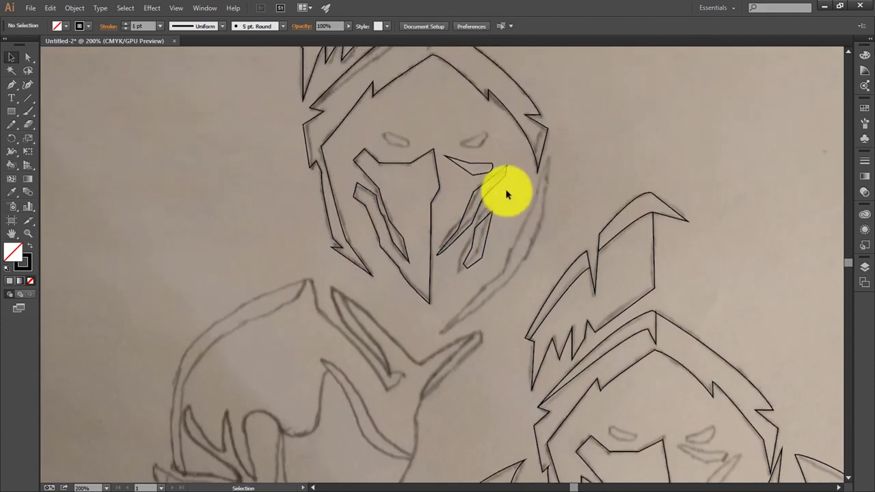
scroll(625, 378, "down", 7)
Draw an angular eye outline on the lower figure's face.
key("p")
left_click(713, 334)
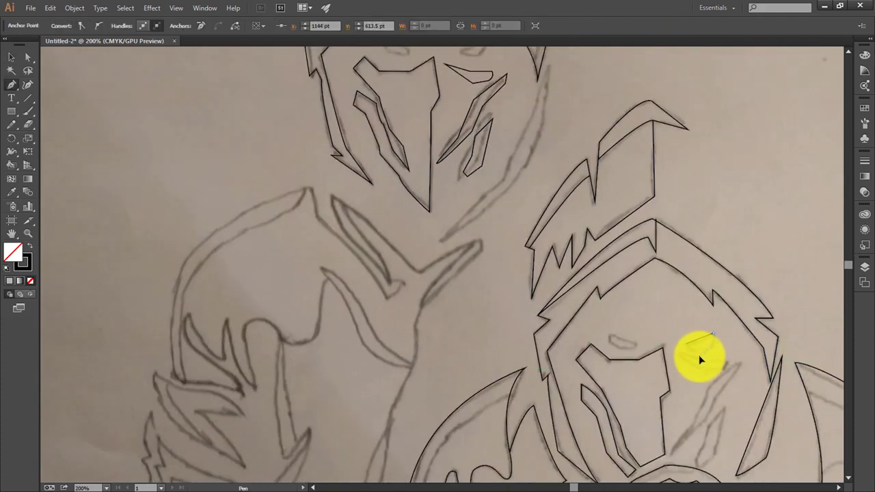
left_click(685, 346)
key("v")
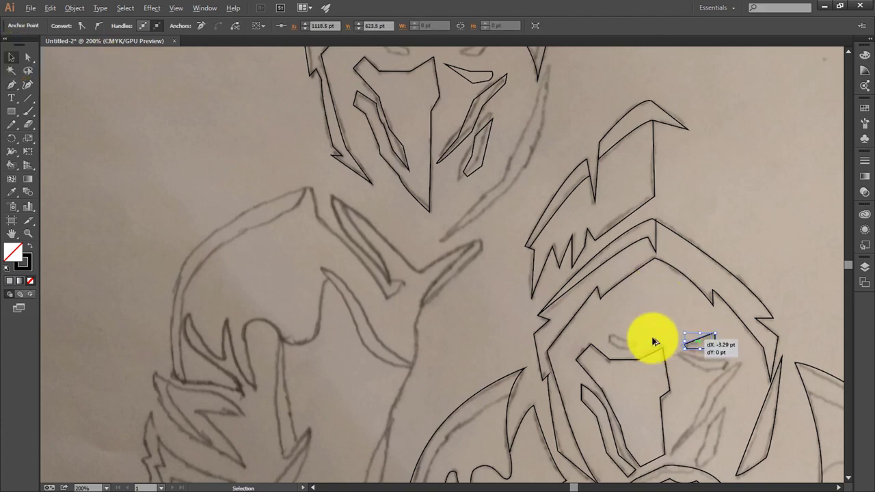
Reflect a mirrored copy of the eye, then copy both eyes onto the upper face.
right_click(622, 335)
left_click(542, 345)
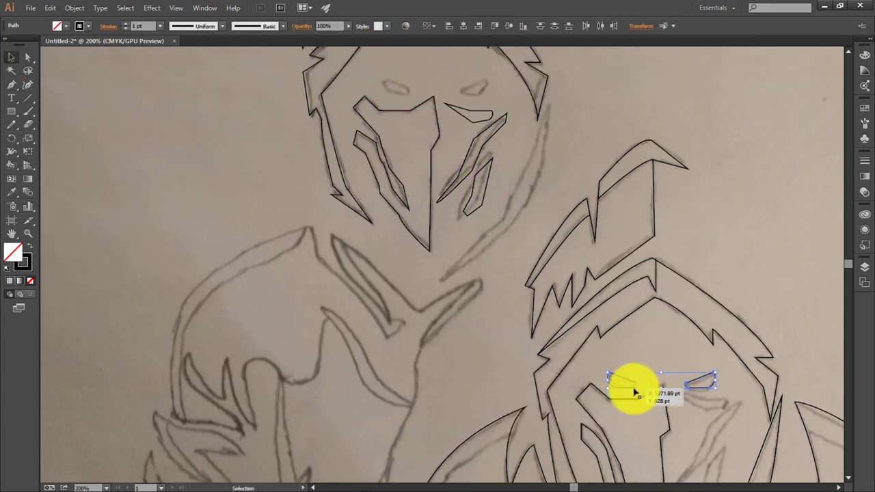
left_click_drag(431, 85, 401, 88)
left_click(648, 142)
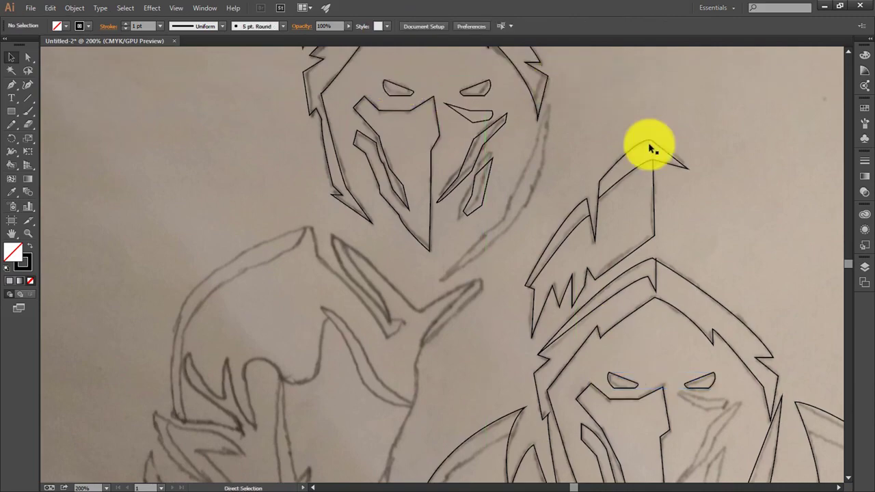
scroll(648, 143, "down", 4)
scroll(499, 196, "up", 6)
Fit the artboard in view and copy the upper face mask onto the lower face.
key("ctrl+0")
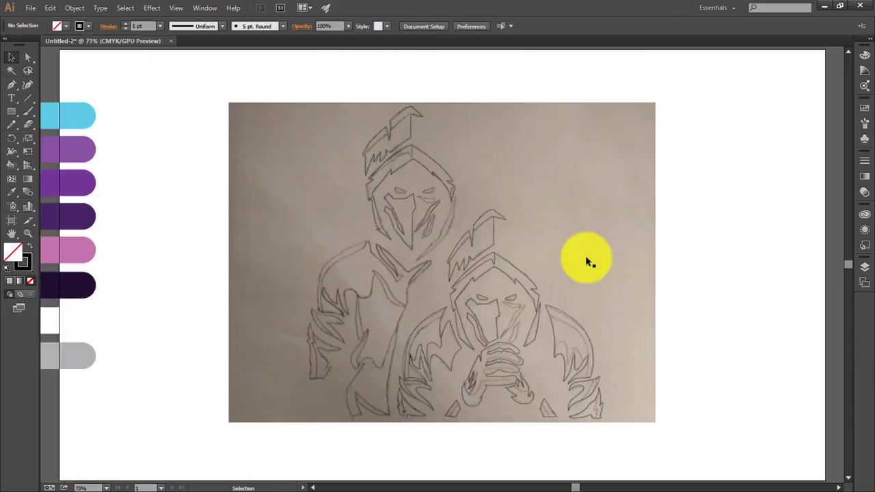
left_click_drag(414, 205, 518, 335)
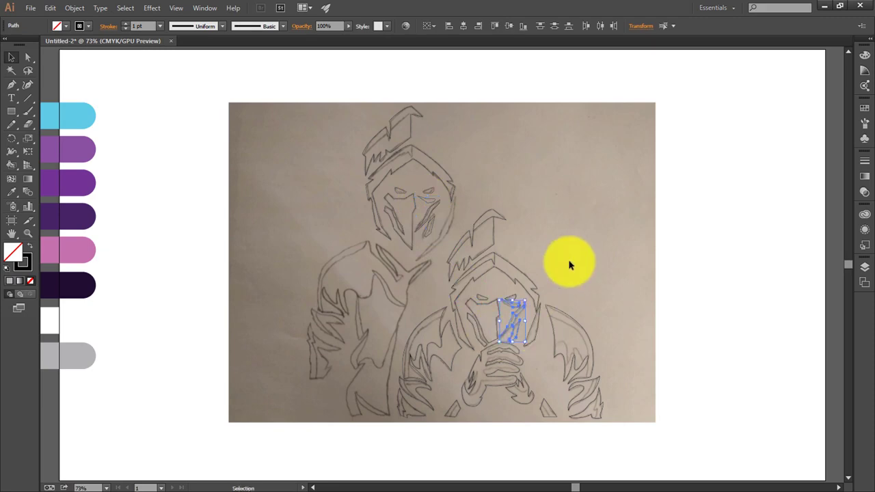
left_click(527, 215)
scroll(478, 233, "up", 3)
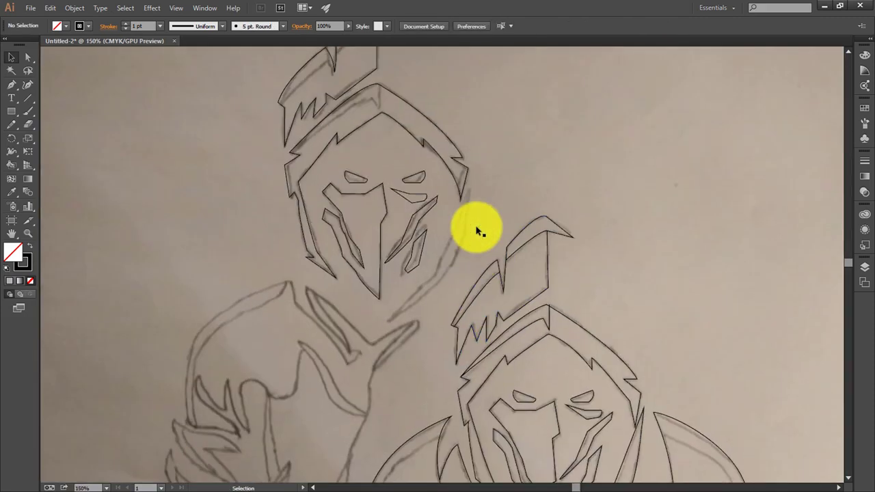
Trace the upper hood's lower edge with a curved segment.
key("p")
left_click(469, 193)
left_click(437, 272)
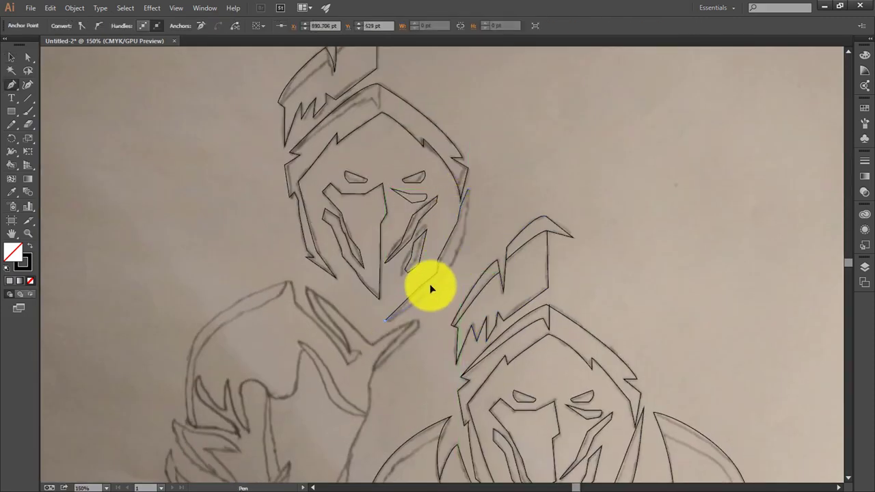
mouse_move(430, 288)
left_mouse_down()
mouse_move(465, 236)
mouse_move(467, 162)
left_mouse_up()
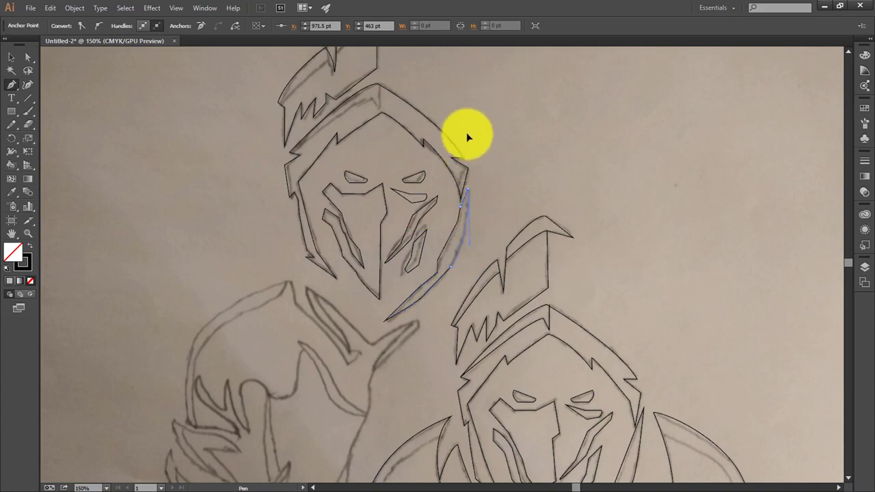
scroll(342, 260, "down", 6)
scroll(287, 225, "up", 3)
Start the cloak outline down the shoulder, zigzag and arm edge, redoing one misplaced curve.
left_click(288, 178)
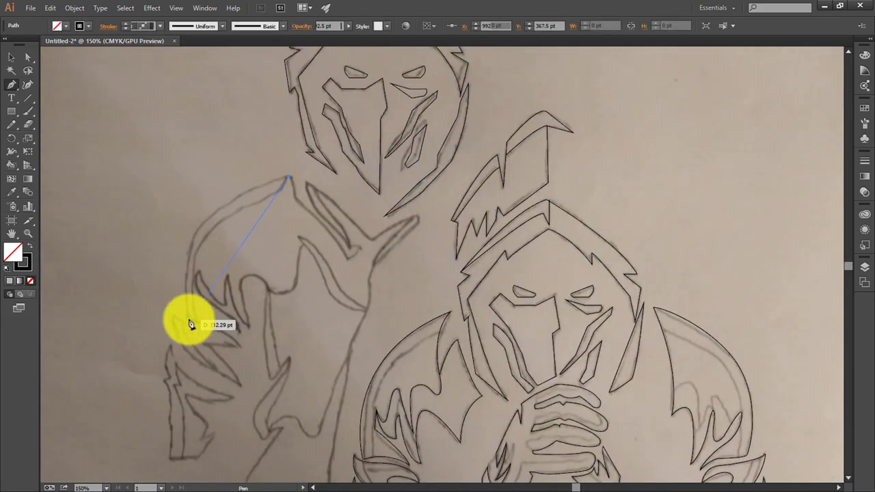
left_click_drag(188, 319, 214, 439)
scroll(228, 429, "down", 2)
left_click(188, 271)
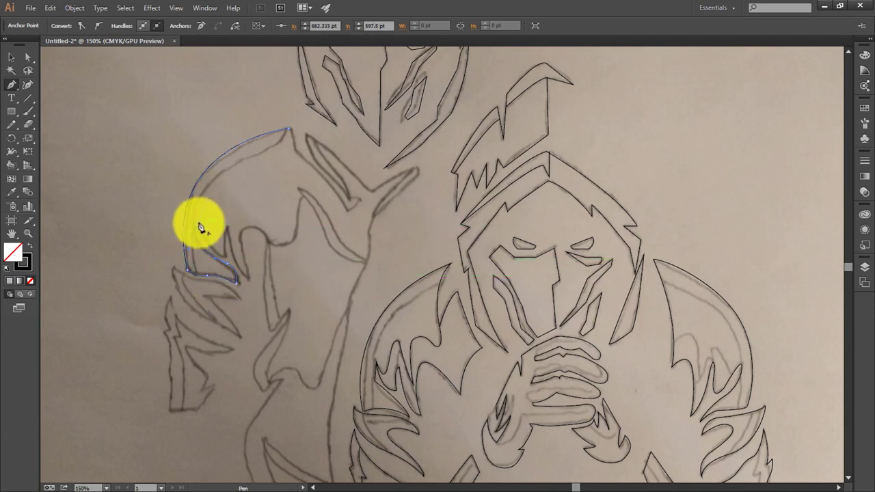
left_click(225, 227)
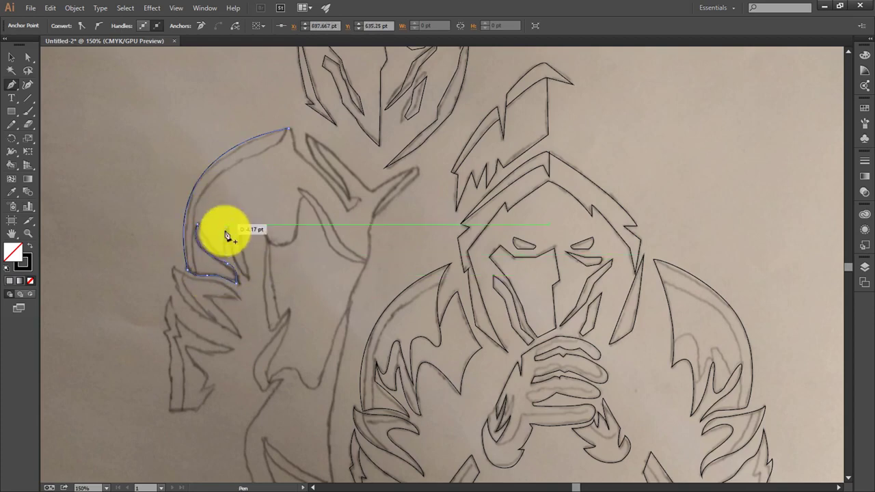
left_click(249, 276)
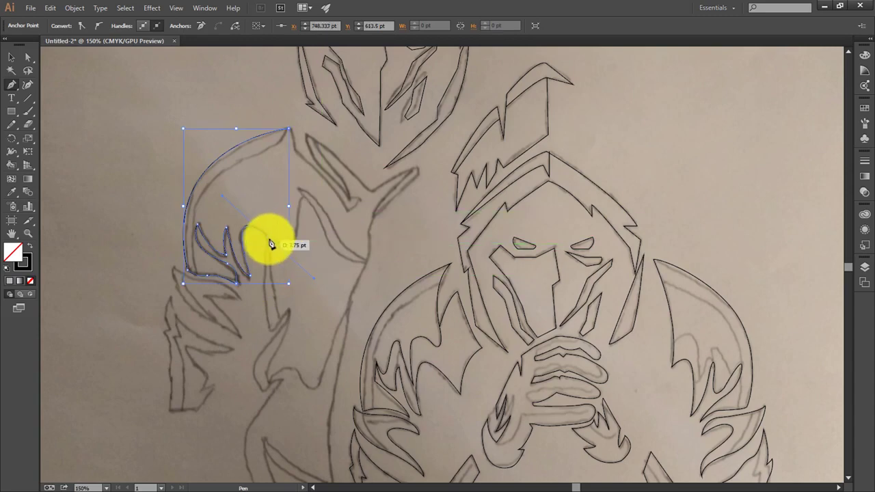
left_click_drag(295, 228, 303, 202)
key("ctrl+z")
key("ctrl+z")
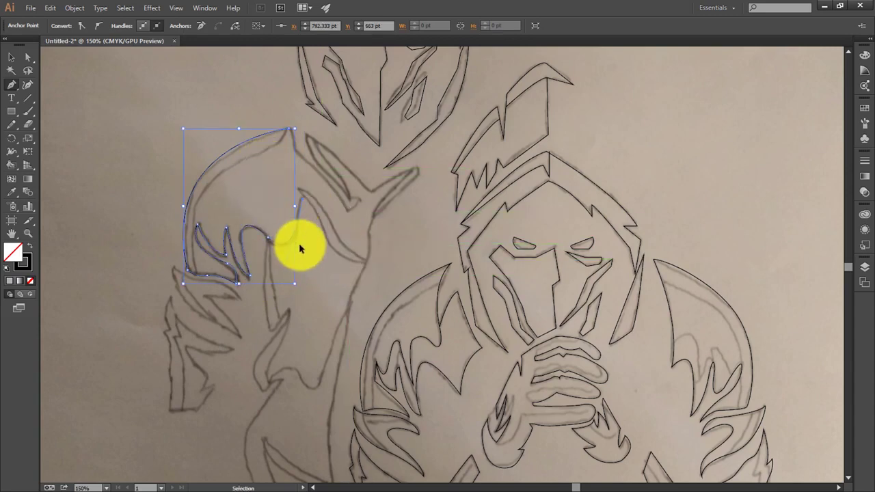
left_click_drag(266, 243, 276, 335)
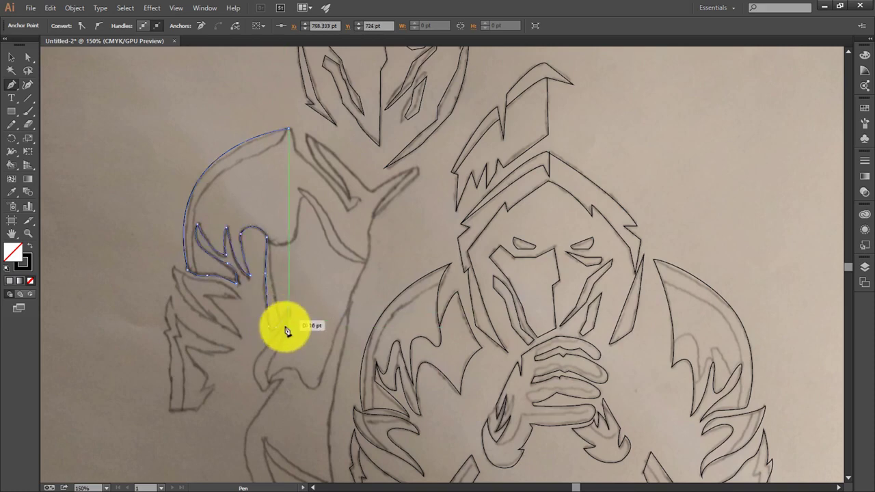
left_click(272, 340)
left_click_drag(264, 390, 285, 422)
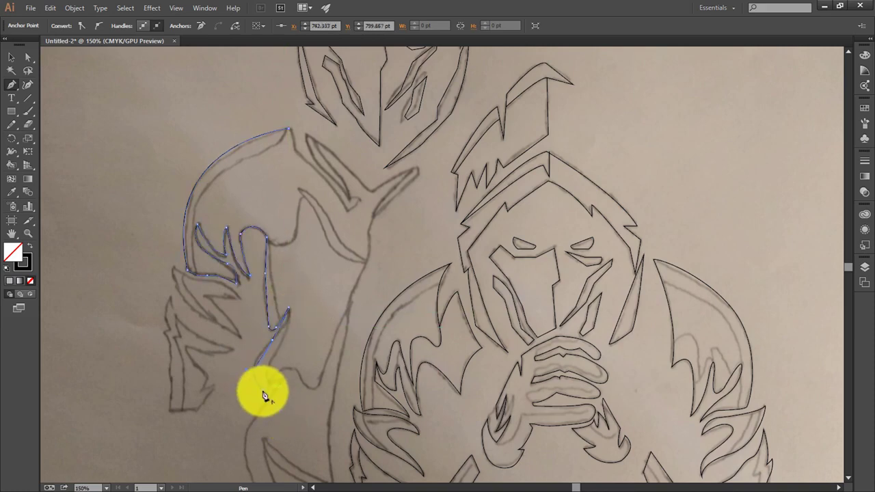
scroll(277, 386, "down", 3)
Continue the cloak outline along its lower edge and flame spike bottom.
left_click(249, 327)
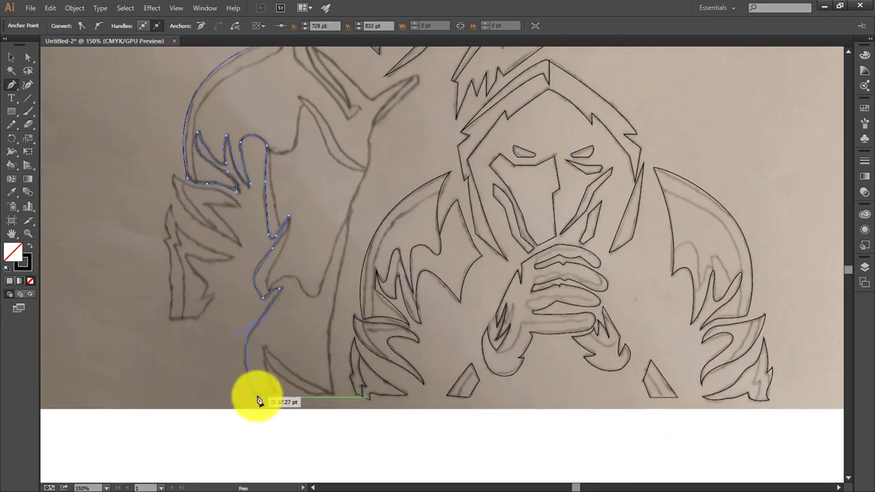
left_click(244, 376)
left_click(256, 395)
left_click(263, 347)
left_click(330, 395)
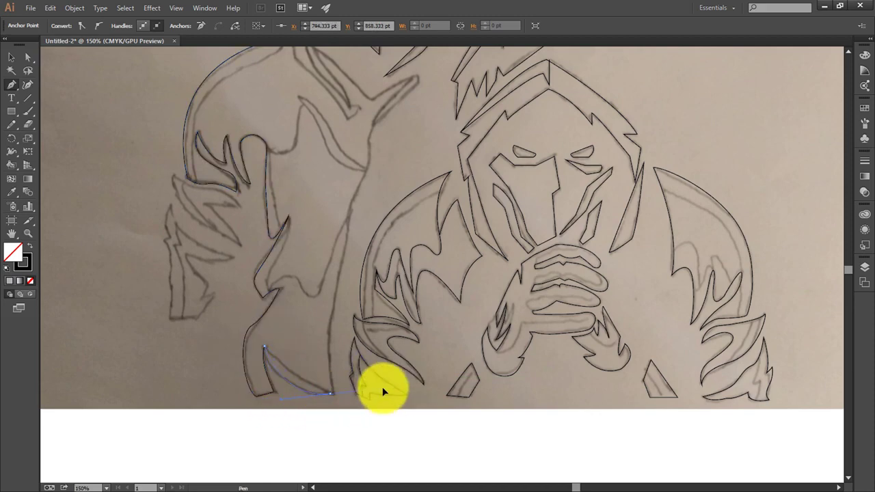
scroll(338, 301, "up", 1)
Run the outline up the raised arm to the head tip and neck, closing it.
left_click(363, 218)
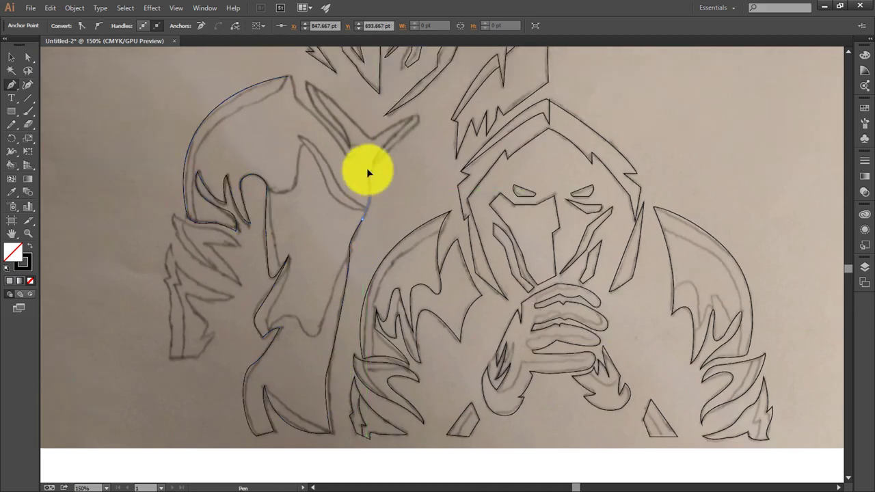
left_click(417, 117)
left_click(372, 138)
scroll(328, 133, "up", 1)
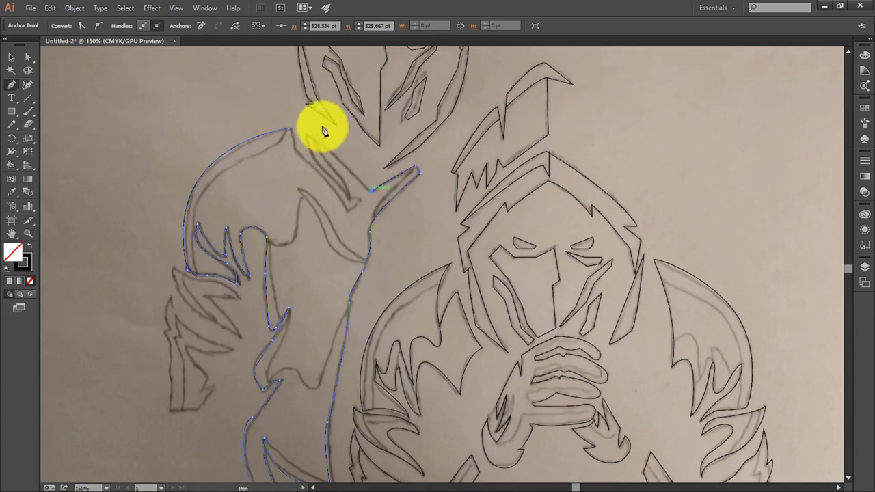
left_click(308, 137)
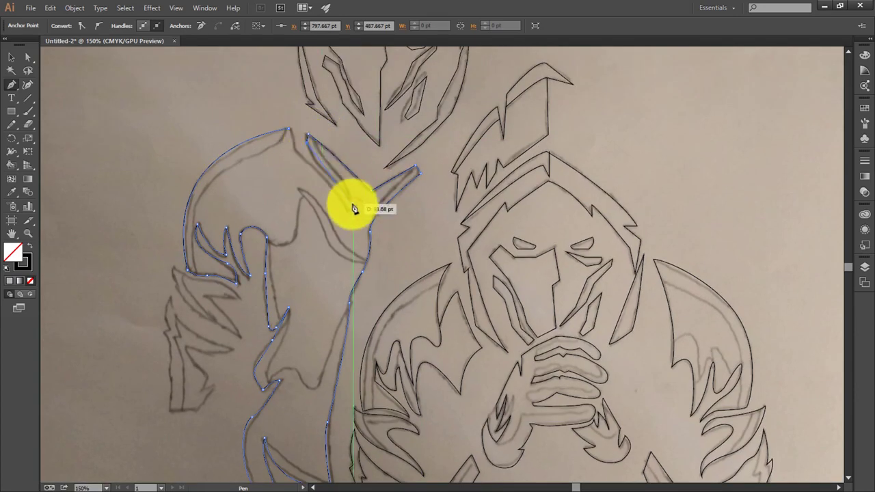
left_click(347, 200)
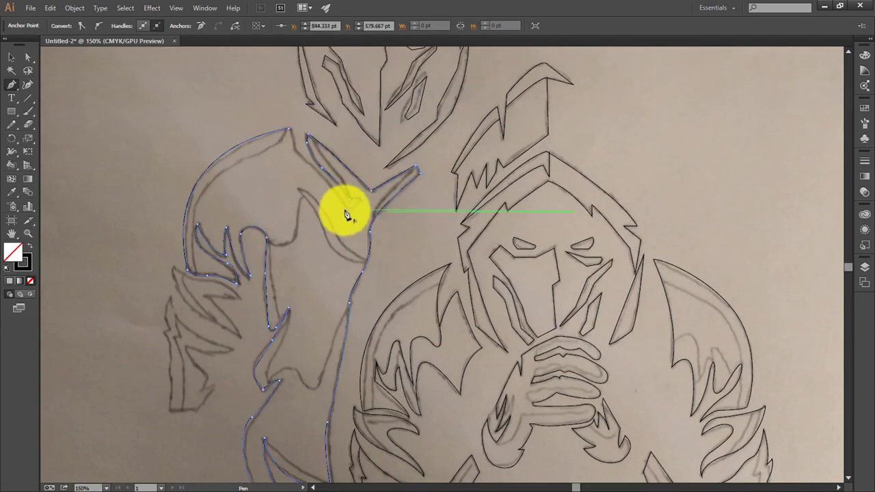
scroll(328, 205, "down", 1)
scroll(308, 267, "down", 1)
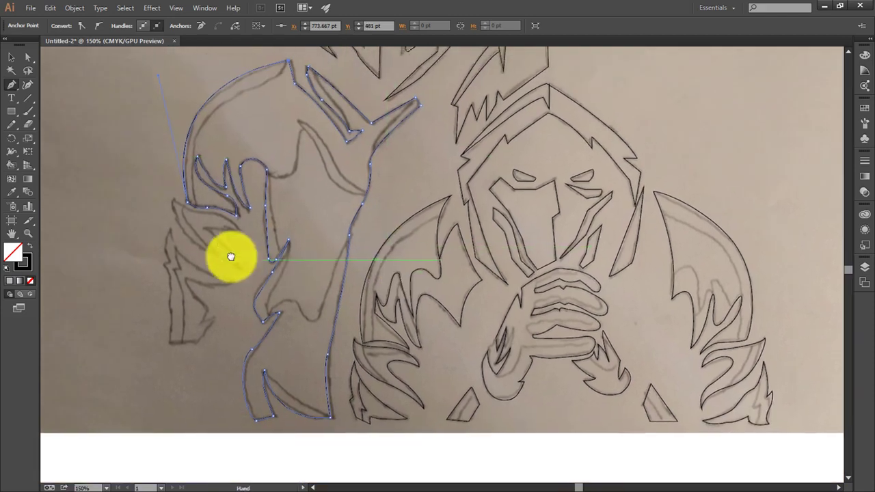
left_click(176, 196)
Trace the upper zigzag flame spikes beside the figure as a closed shape.
left_click(176, 197)
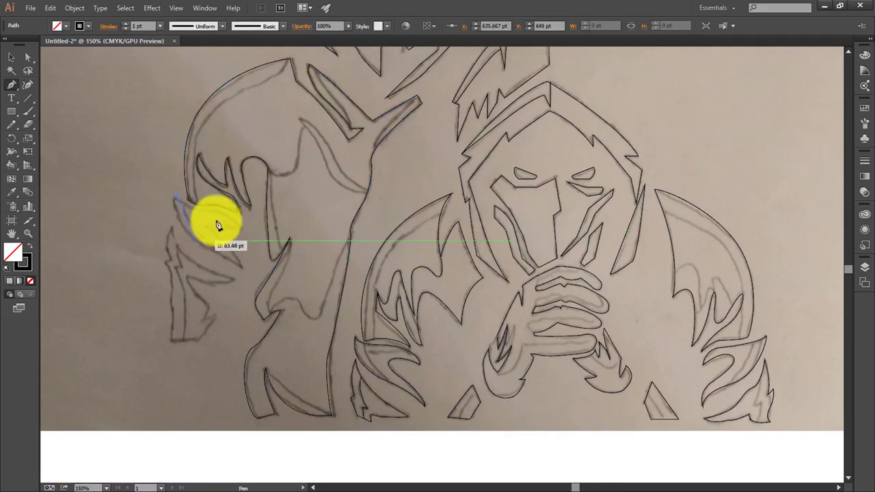
left_click(237, 211)
left_click(227, 246)
left_click(242, 266)
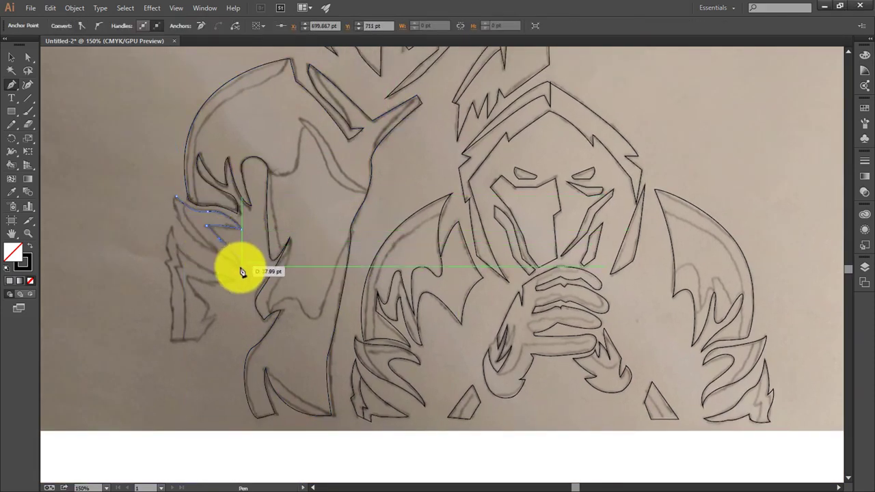
left_click(168, 236)
left_click(179, 202)
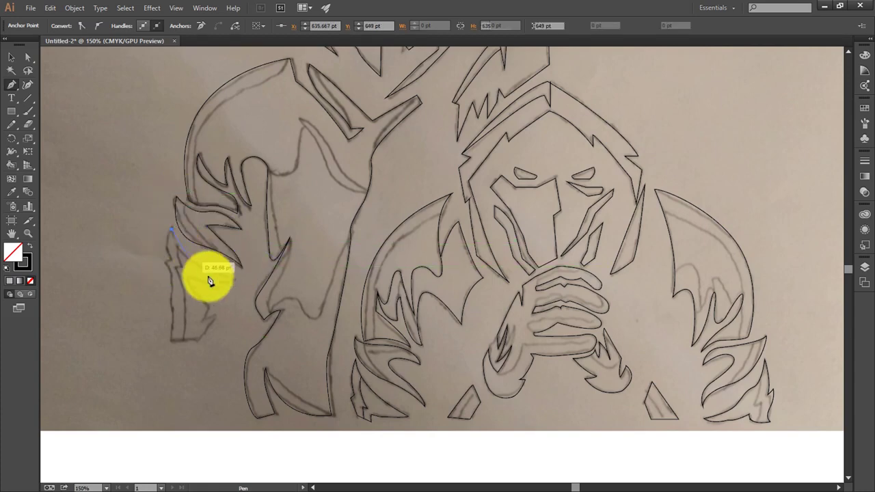
Trace the lower flame's zigzag and bottom edge back up its left side.
left_click(234, 279)
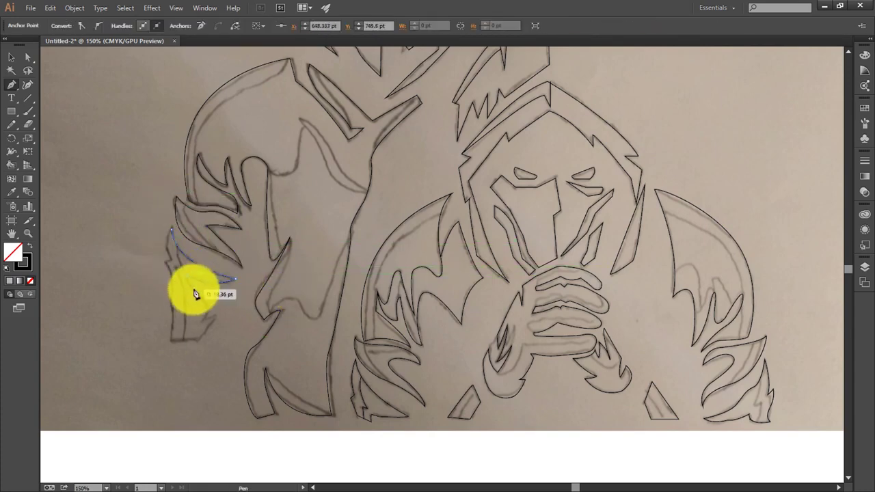
left_click(195, 289)
left_click(203, 319)
left_click(215, 314)
left_click(203, 341)
left_click(171, 341)
left_click(173, 310)
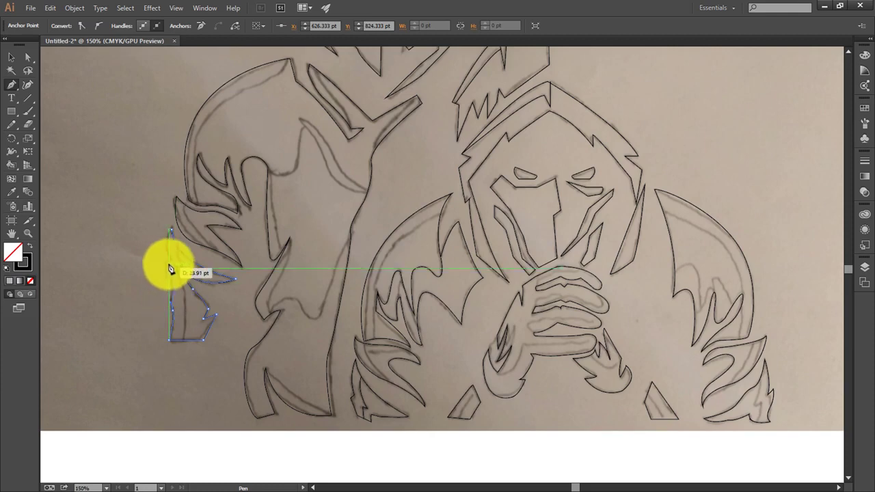
left_click(167, 259)
left_click(11, 58)
key("ctrl+0")
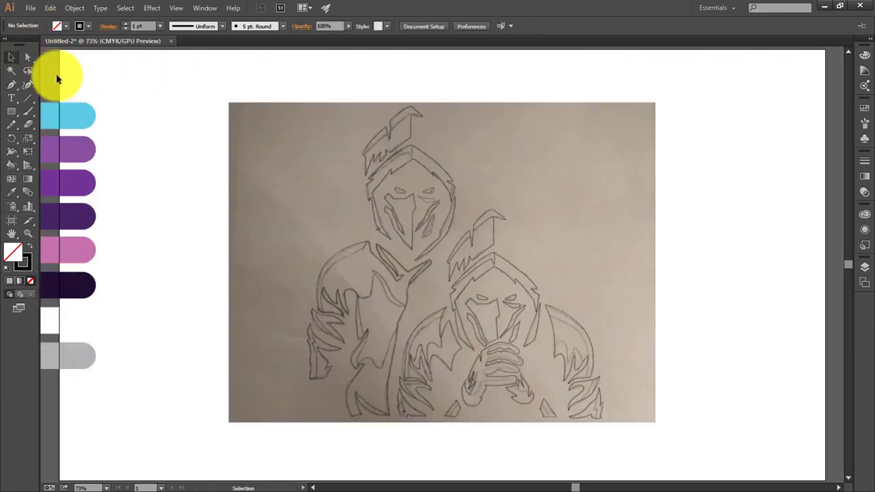
left_click(495, 218)
key("i")
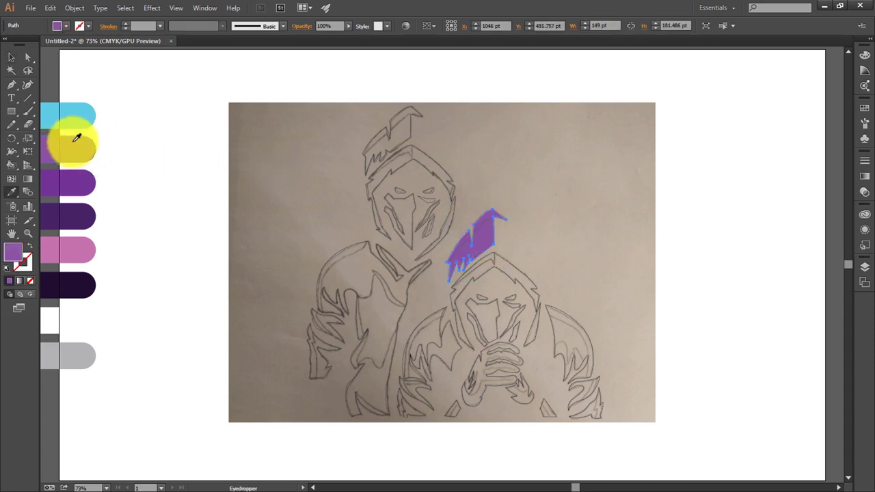
key("v")
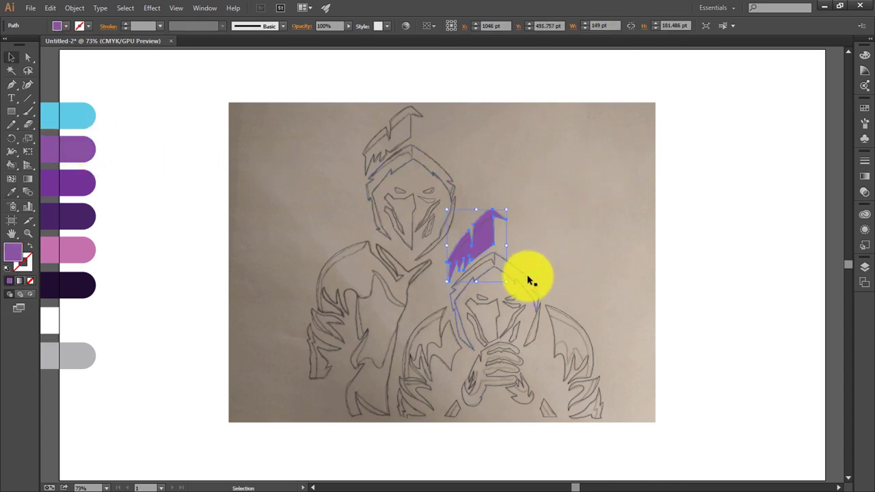
left_click(526, 284)
key("i")
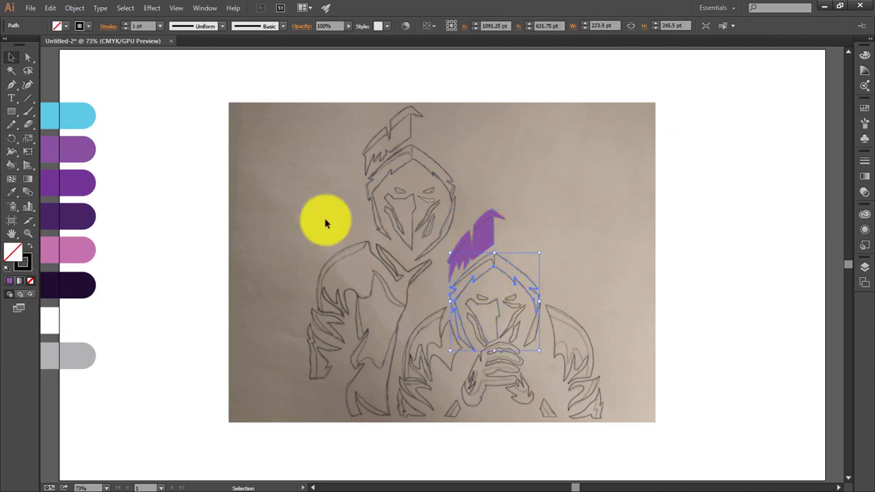
left_click(97, 151)
key("v")
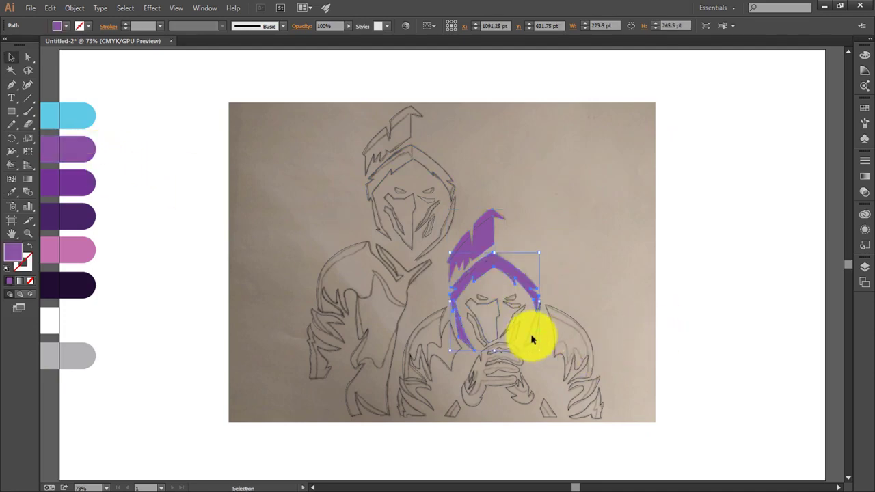
left_click(531, 340)
key("i")
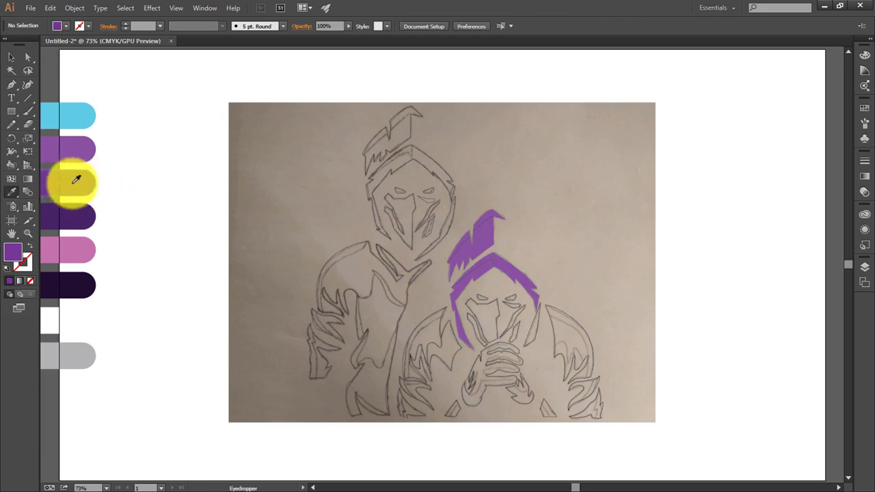
key("v")
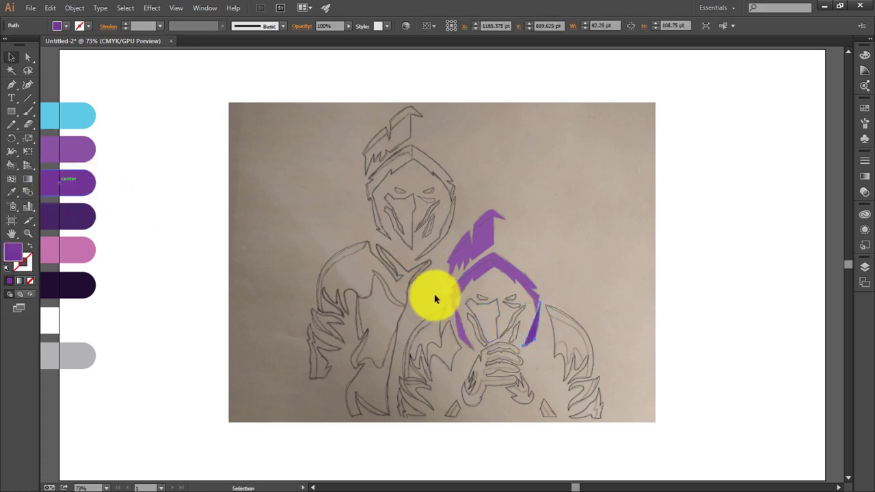
left_click(506, 323)
left_click(513, 316)
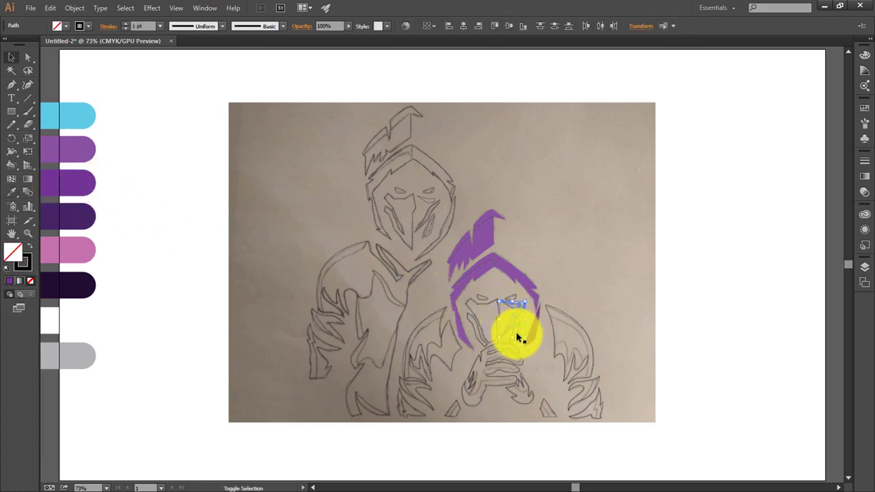
key("i")
left_click(69, 249)
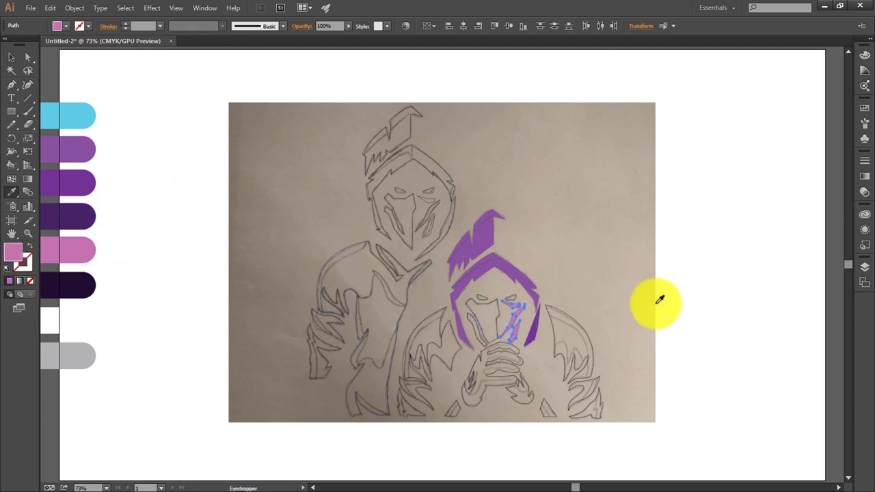
key("v")
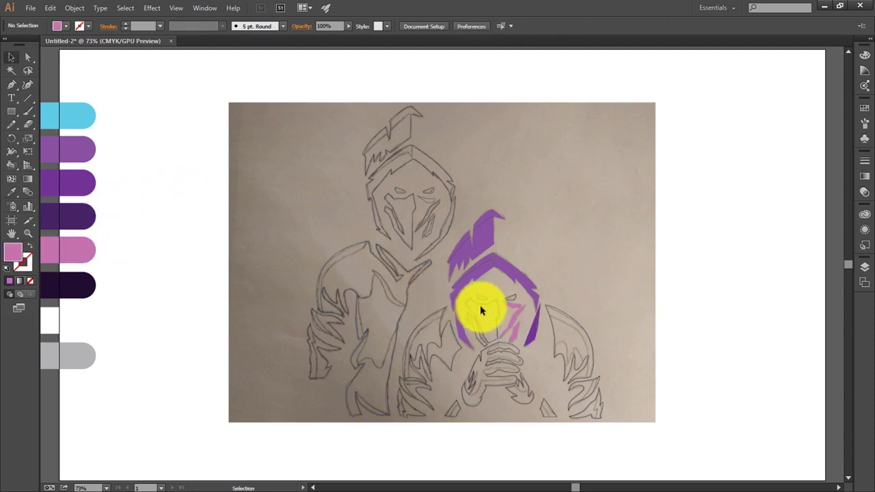
left_click(477, 327)
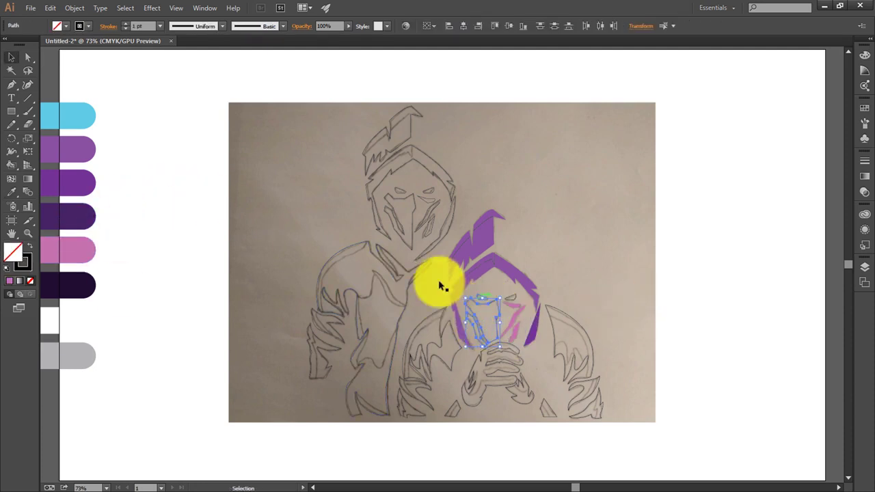
key("i")
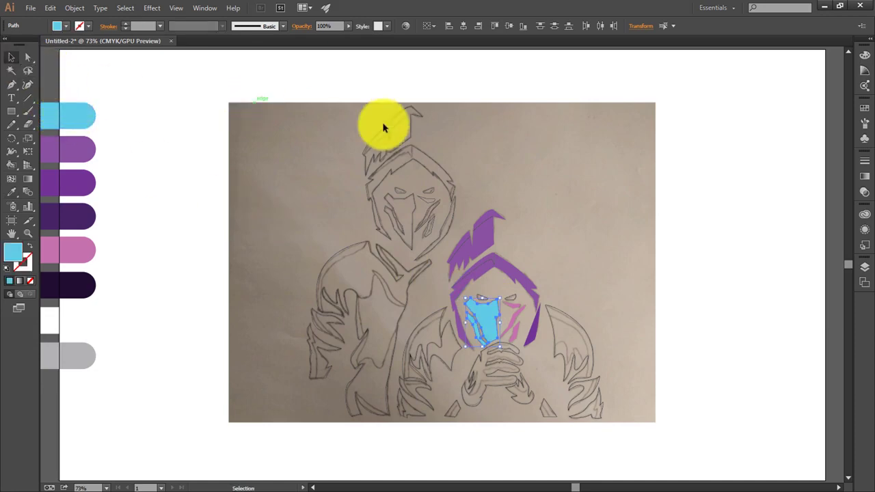
left_click(383, 128)
scroll(516, 150, "down", 2)
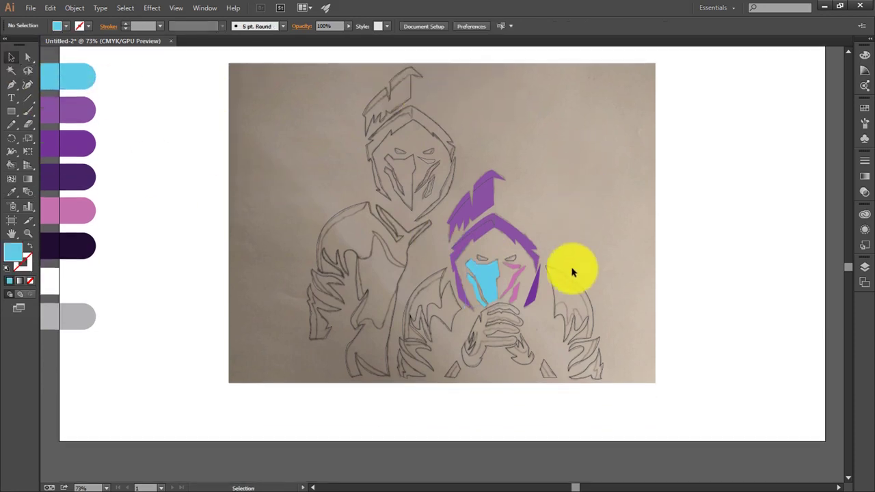
left_click(443, 297)
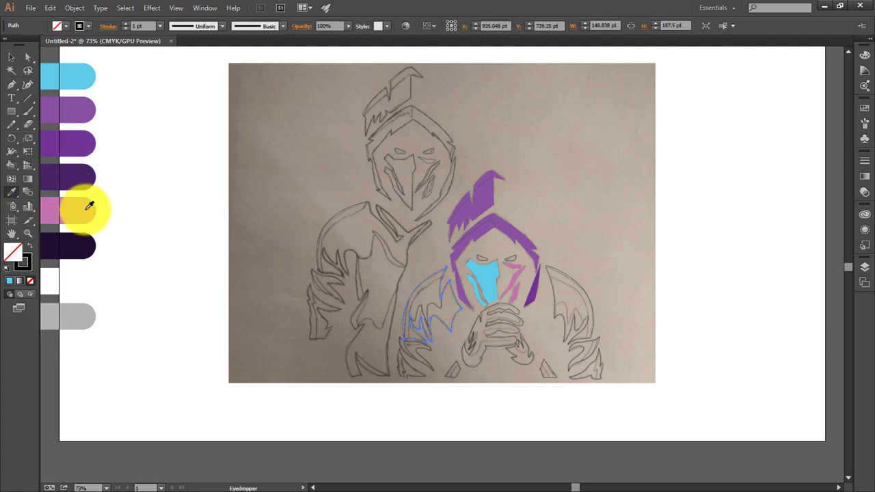
left_click(84, 175)
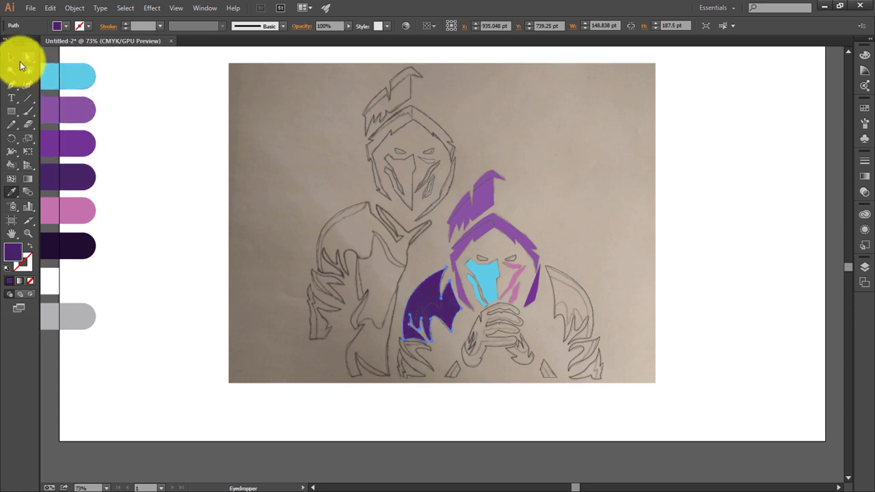
key("ctrl+z")
left_click(19, 61)
left_click(741, 343)
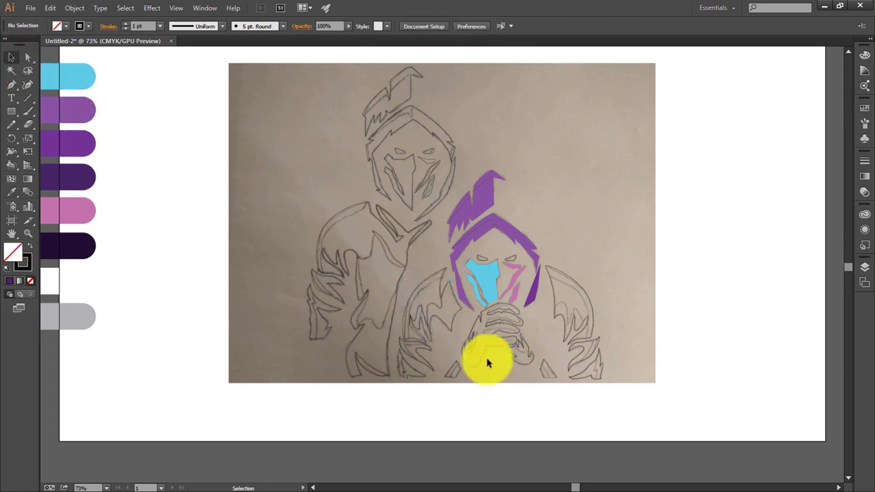
scroll(486, 363, "up", 3)
Zoom to the clasped hands and trace the thumb outline with the Pen tool.
left_click_drag(485, 356, 371, 228)
key("p")
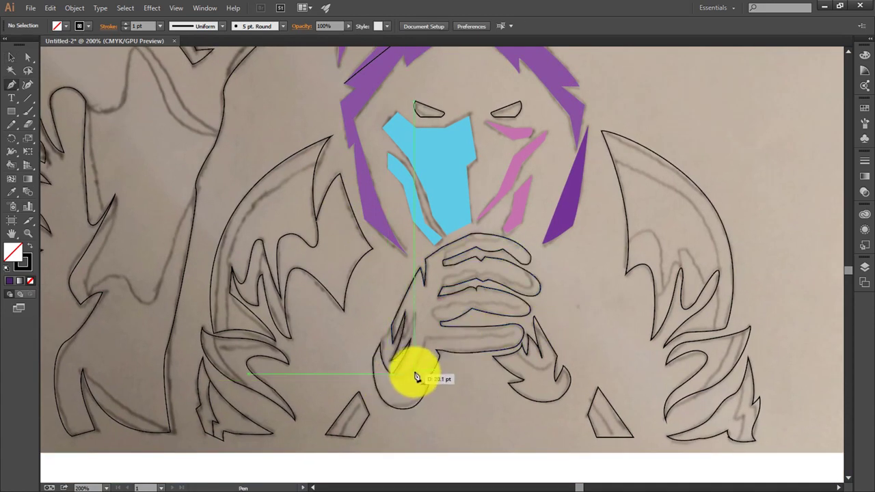
left_click_drag(410, 373, 429, 342)
left_click(427, 339)
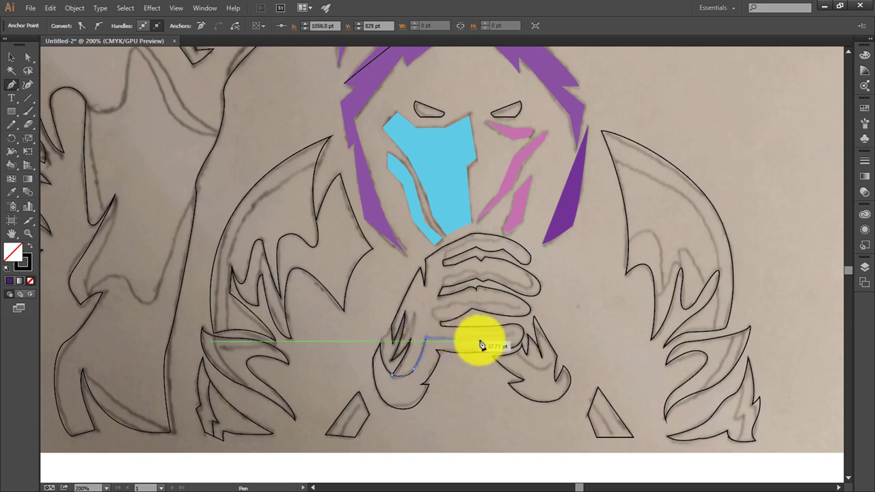
left_click(538, 323)
left_click_drag(433, 322, 433, 314)
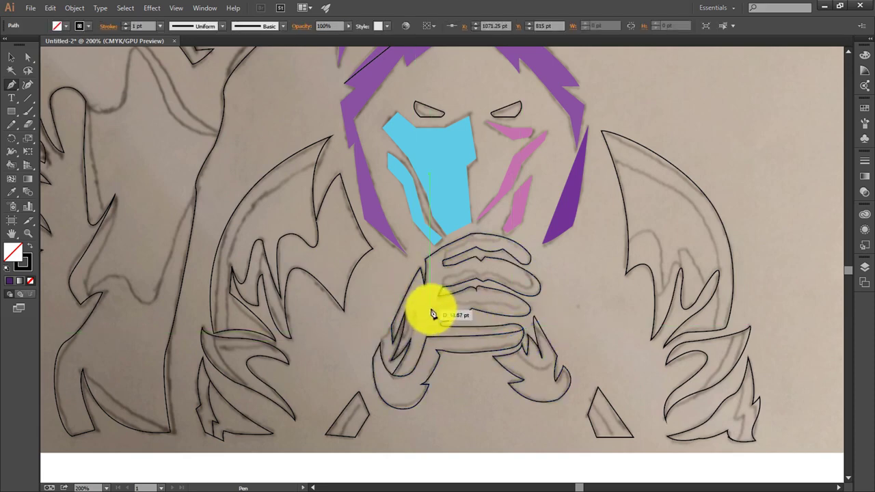
Trace the outline along the lower finger out to its tip.
left_click(433, 309)
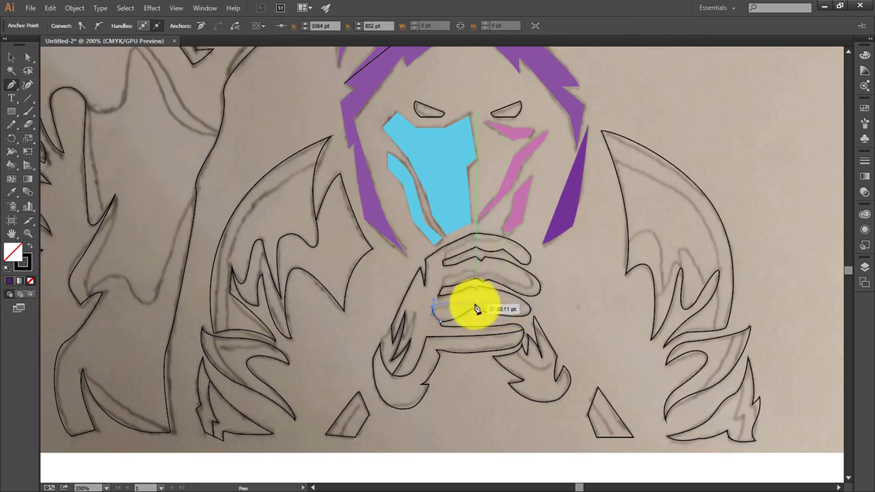
left_click(486, 307)
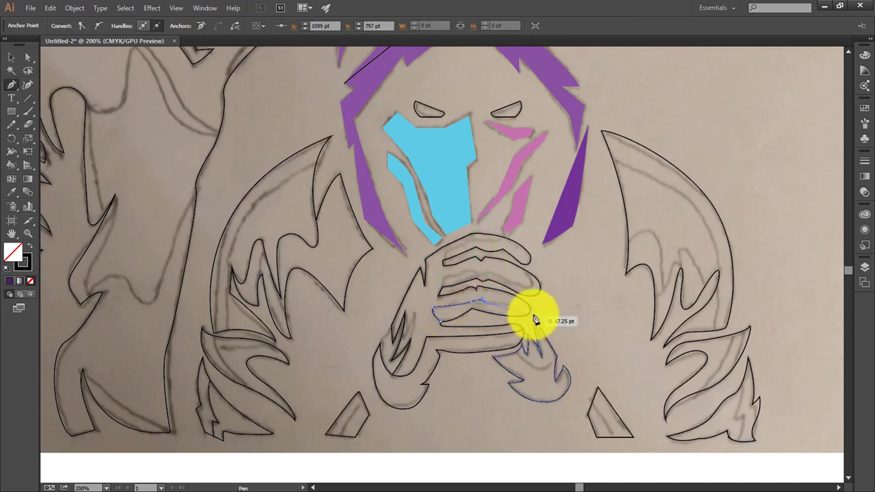
left_click(536, 301)
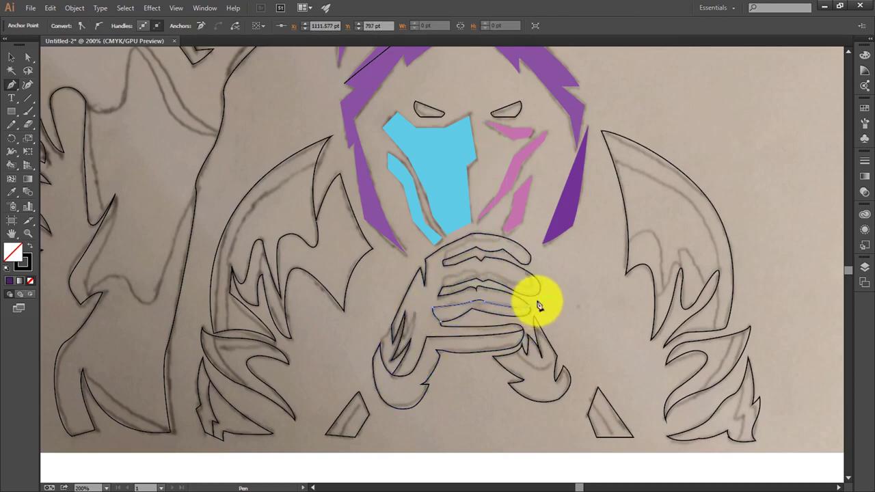
key("ctrl+plus")
key("Escape")
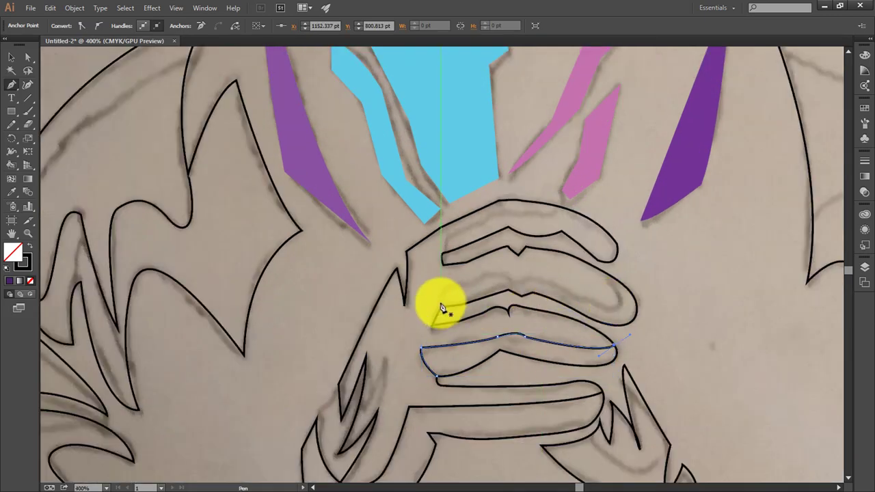
Trace the middle finger's outline around its rounded tip.
left_click(432, 326)
key("ctrl+z")
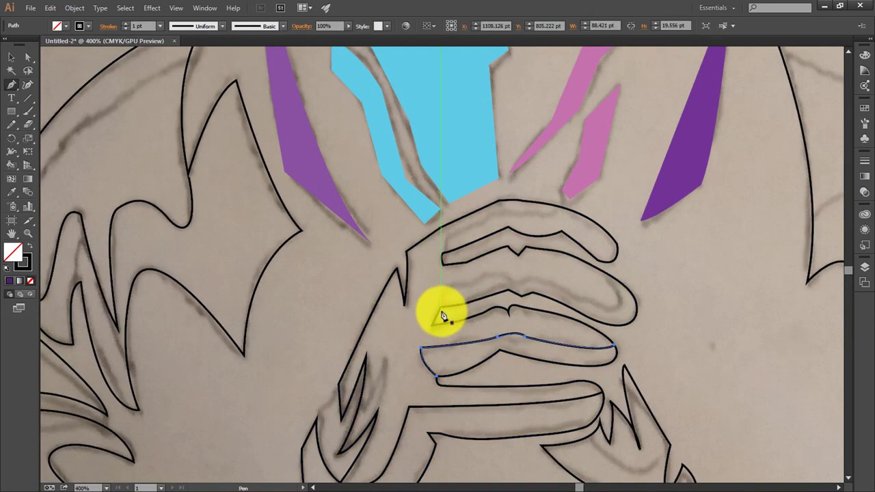
left_click(432, 324)
left_click(444, 290)
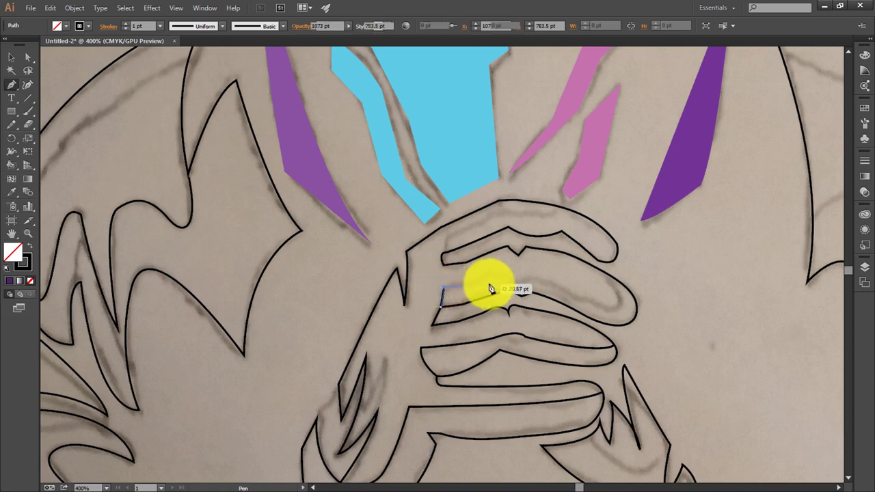
left_click(504, 275)
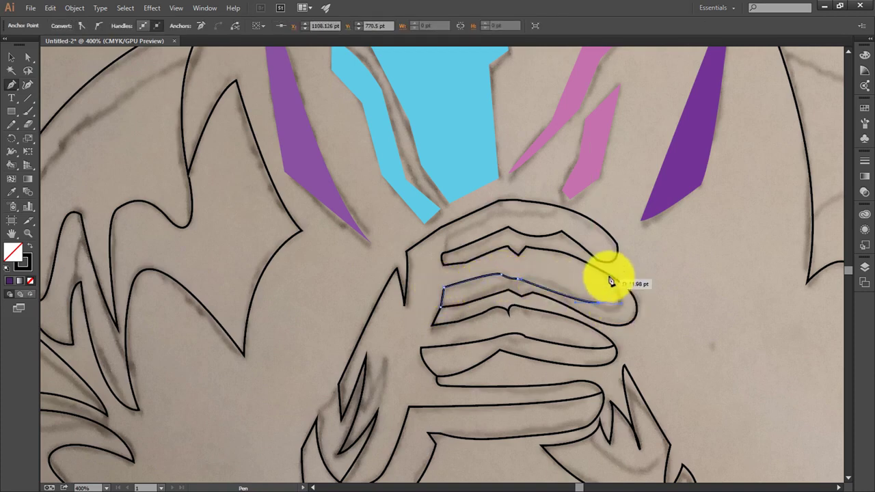
left_click(607, 272)
left_click(600, 301)
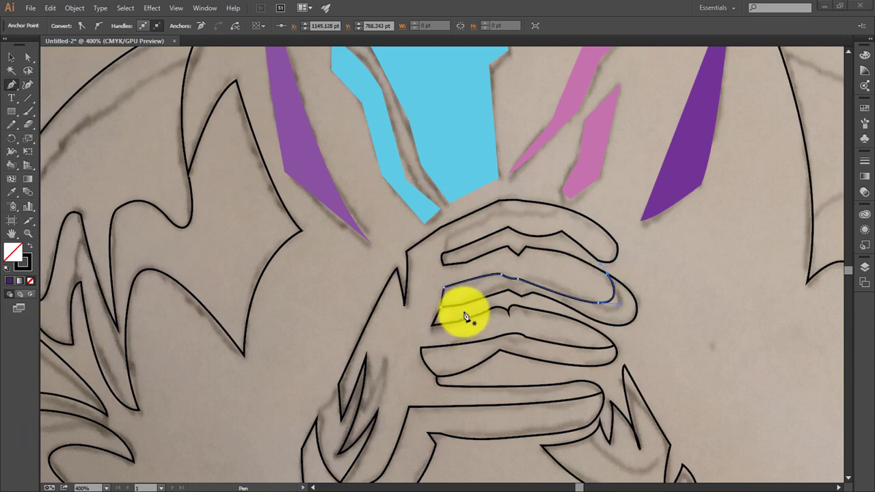
Trace the top finger's edge and an anchor on the lower claw shape.
left_click(445, 251)
left_click(446, 233)
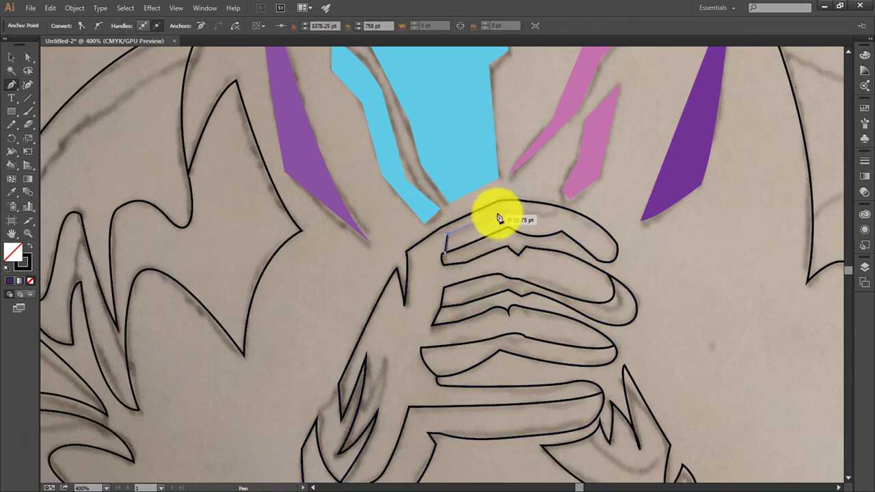
left_click(561, 203)
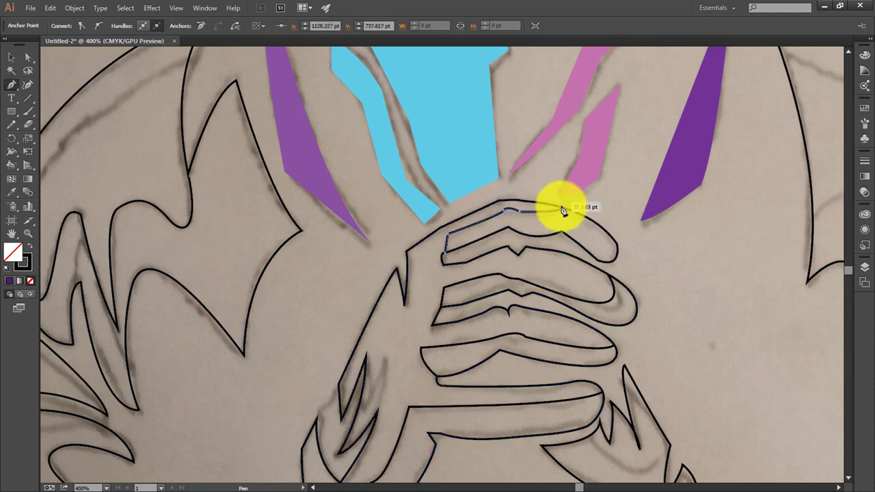
scroll(586, 283, "down", 2)
scroll(518, 293, "down", 3)
scroll(518, 292, "down", 1)
left_click(584, 265)
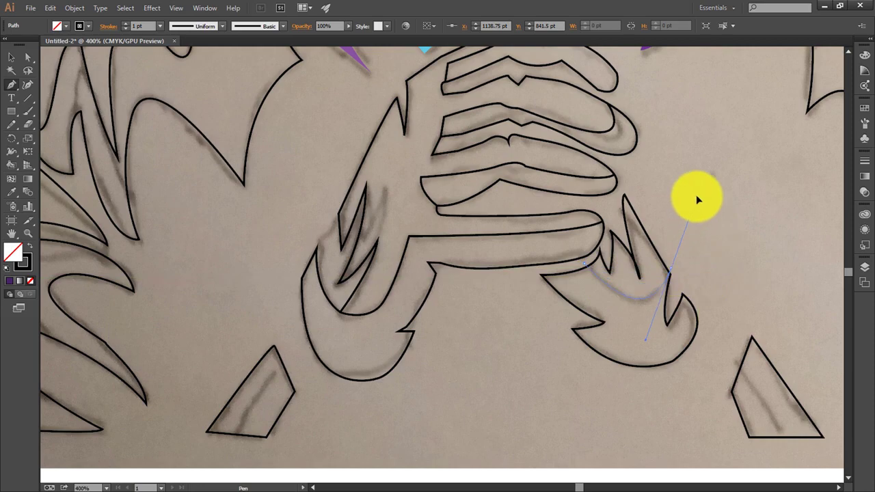
Trace a segment along the lower-left triangle's edge, then bring the hands back into view.
scroll(547, 280, "down", 2)
left_click(284, 308)
left_click(226, 393)
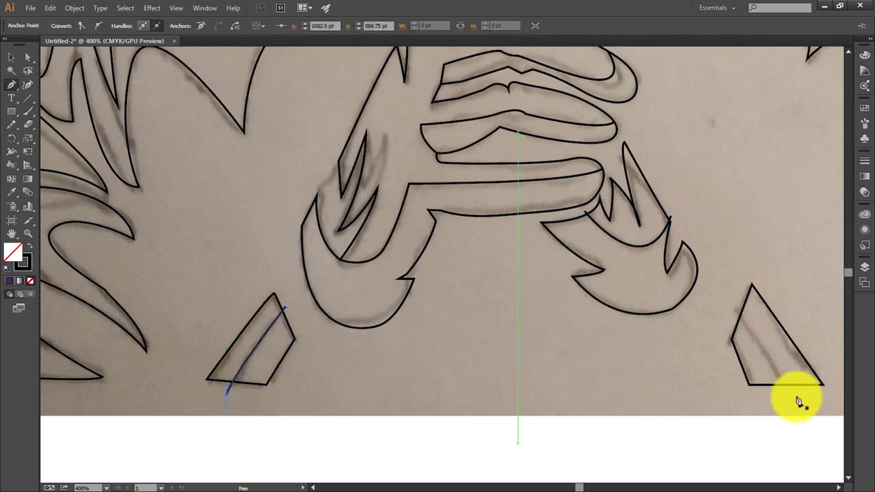
scroll(654, 316, "up", 3)
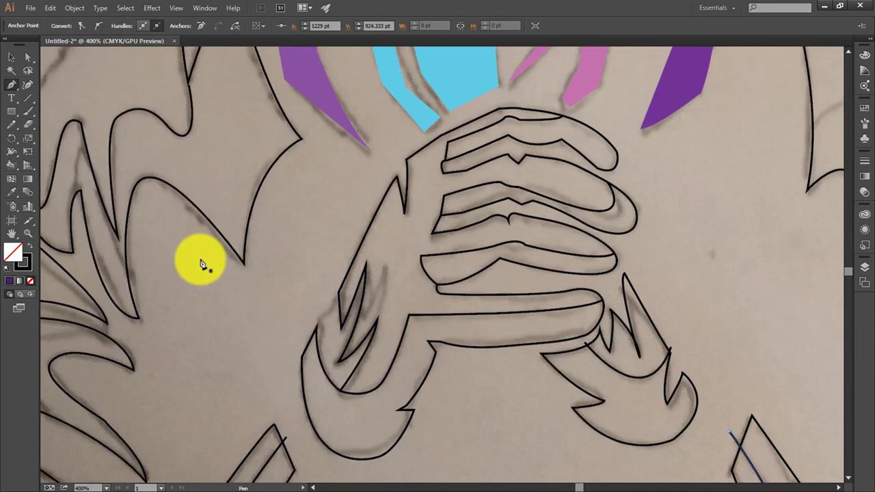
left_click_drag(200, 253, 635, 189)
scroll(638, 245, "down", 3)
Close the curved lobe outline and curve the tall figure's shoulder up to its peak.
scroll(634, 234, "down", 2)
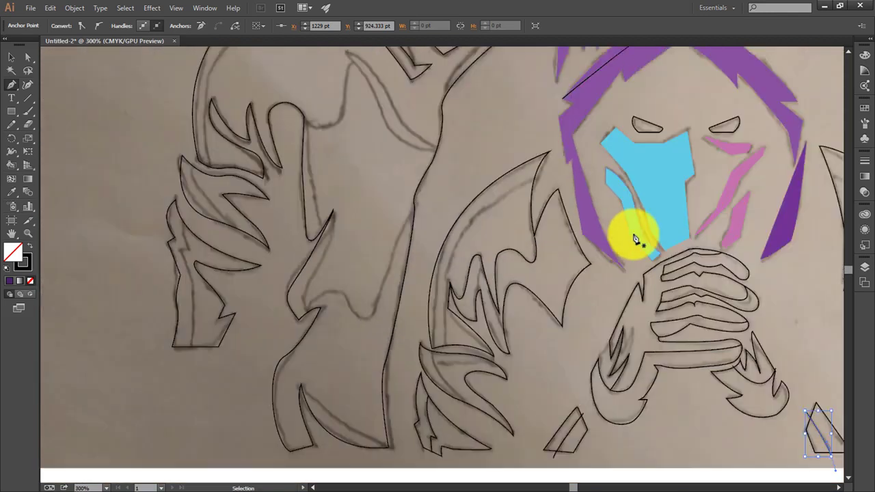
scroll(554, 216, "up", 2)
left_click(305, 207)
left_click(332, 79)
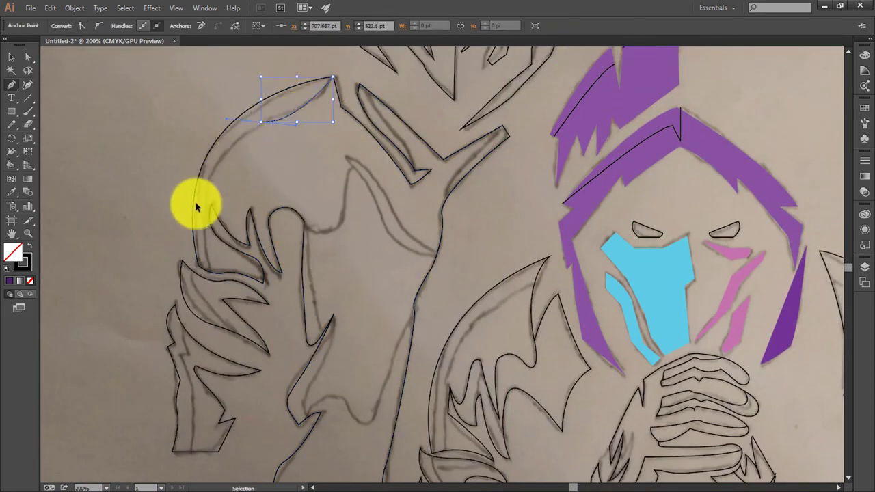
left_click(209, 272)
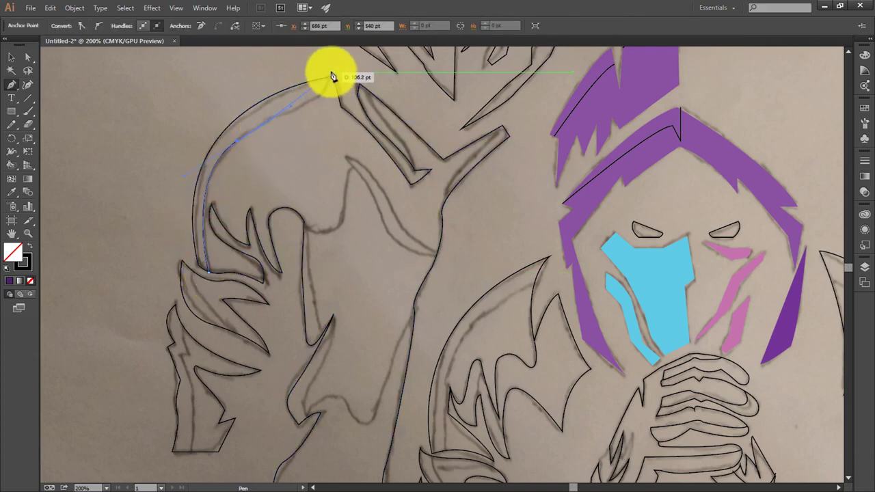
left_click_drag(332, 78, 332, 217)
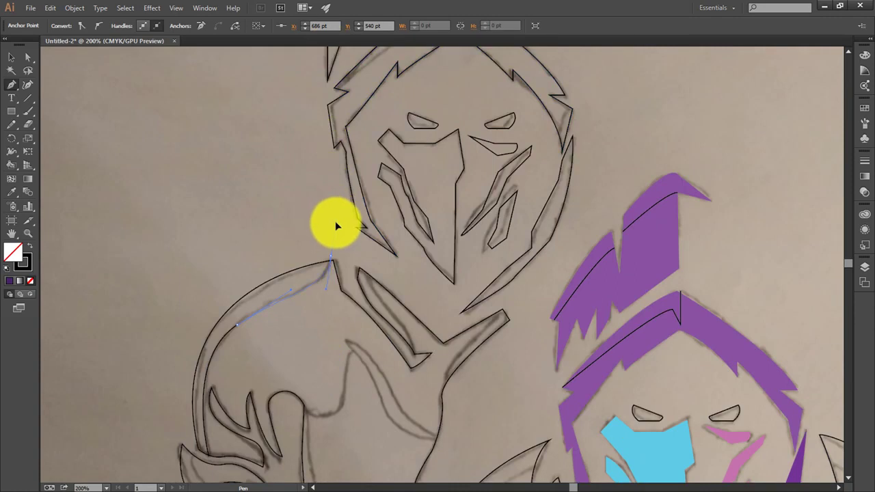
Trace the tall figure's shoulder edge with curved anchors around the hood's peak.
scroll(338, 233, "down", 1)
left_click_drag(387, 267, 414, 325)
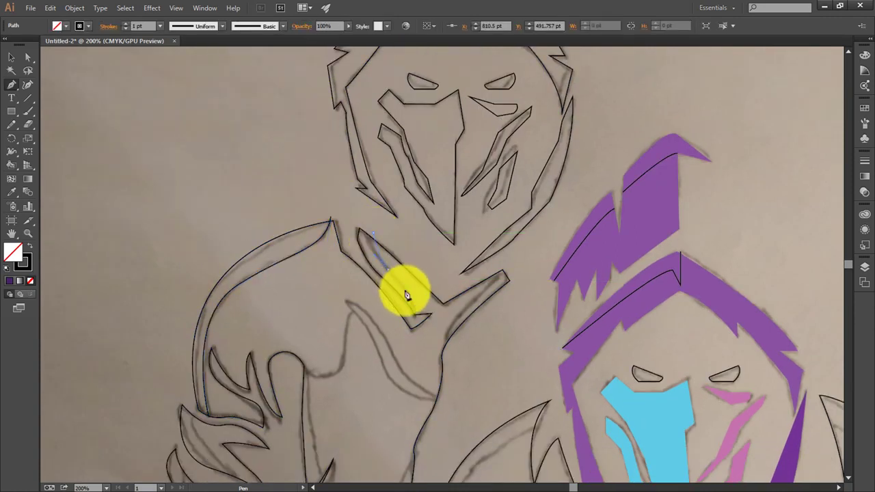
scroll(484, 319, "down", 1)
left_click_drag(492, 219, 474, 260)
scroll(475, 260, "down", 1)
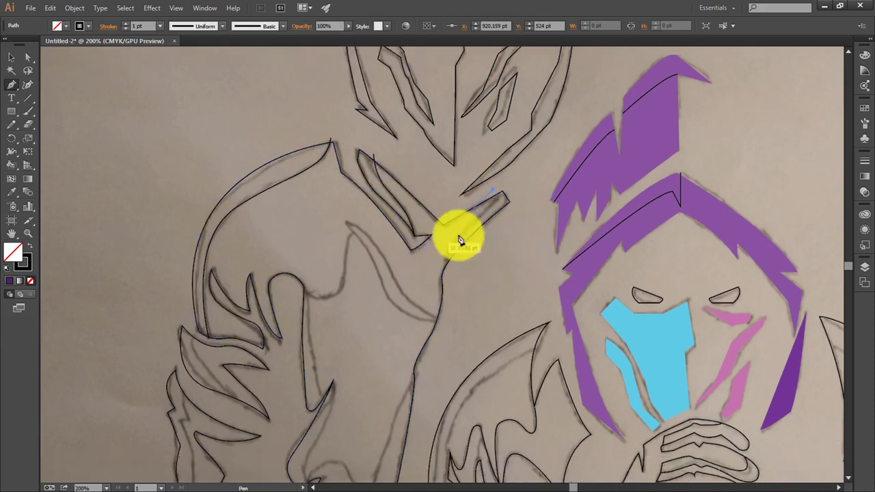
mouse_move(504, 200)
left_mouse_down()
mouse_move(514, 209)
mouse_move(498, 203)
left_mouse_up()
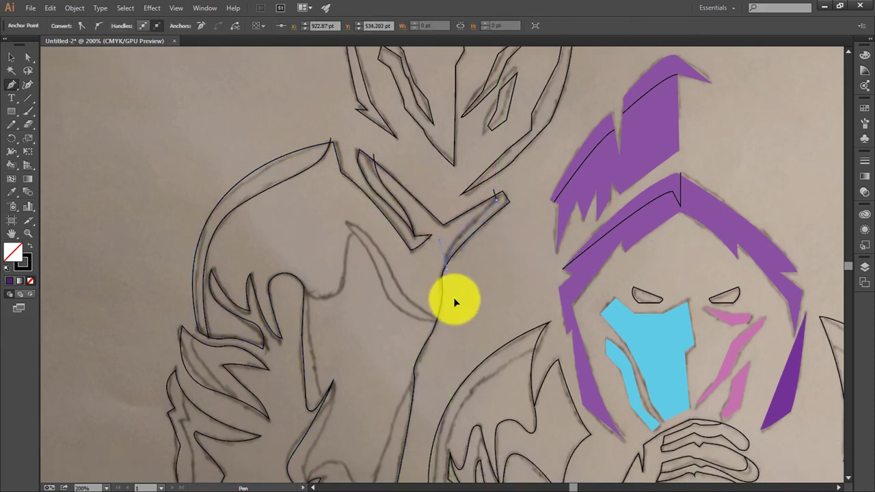
scroll(444, 273, "down", 1)
scroll(342, 208, "down", 1)
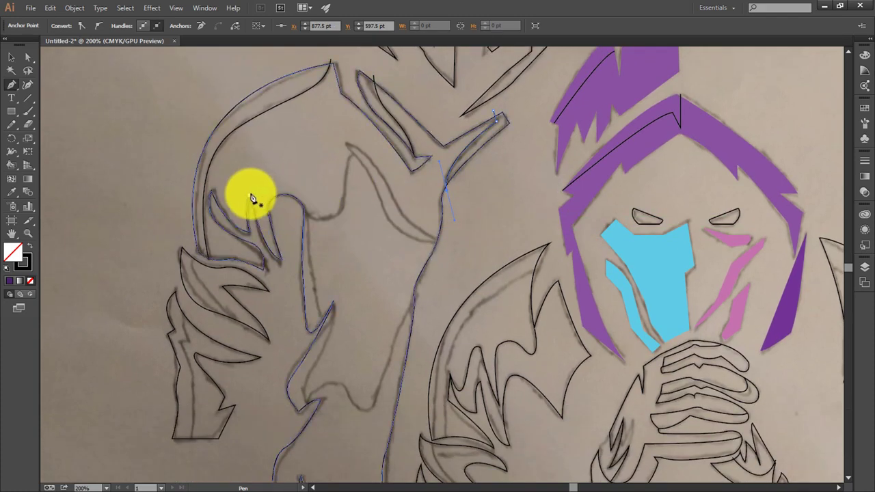
left_click_drag(251, 196, 294, 267)
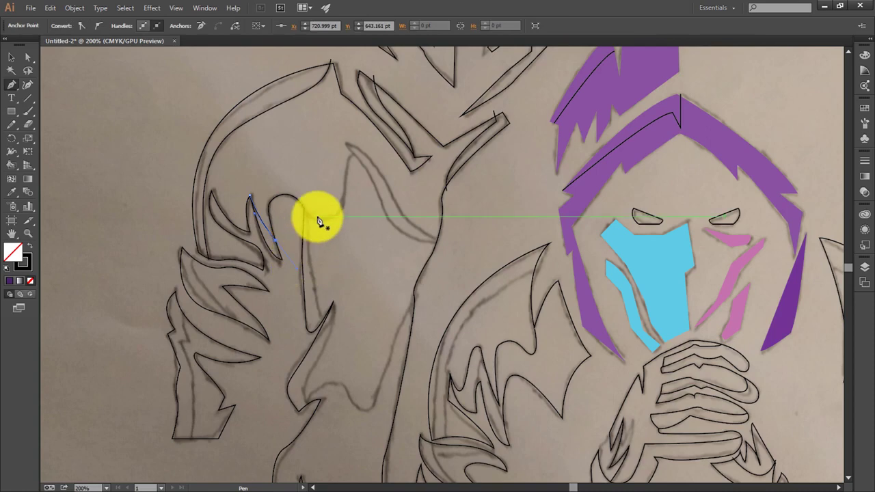
mouse_move(294, 207)
left_mouse_down()
mouse_move(303, 218)
mouse_move(353, 178)
mouse_move(357, 162)
left_mouse_up()
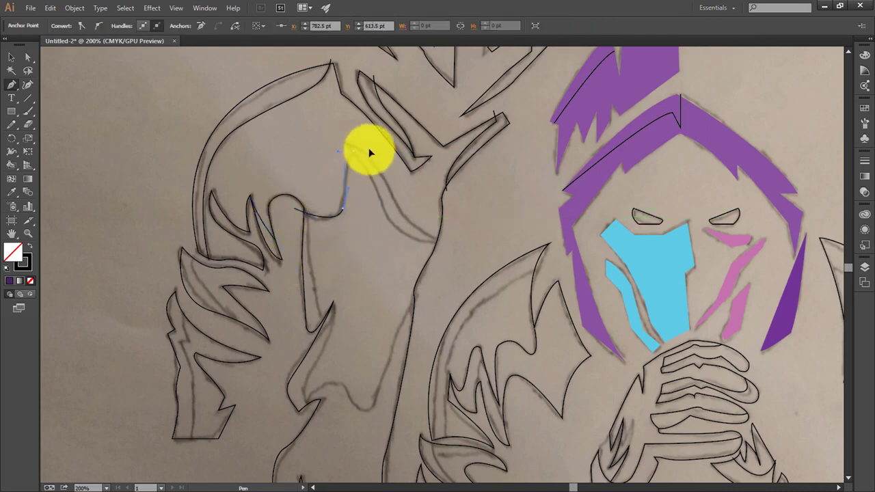
left_click_drag(373, 153, 369, 150)
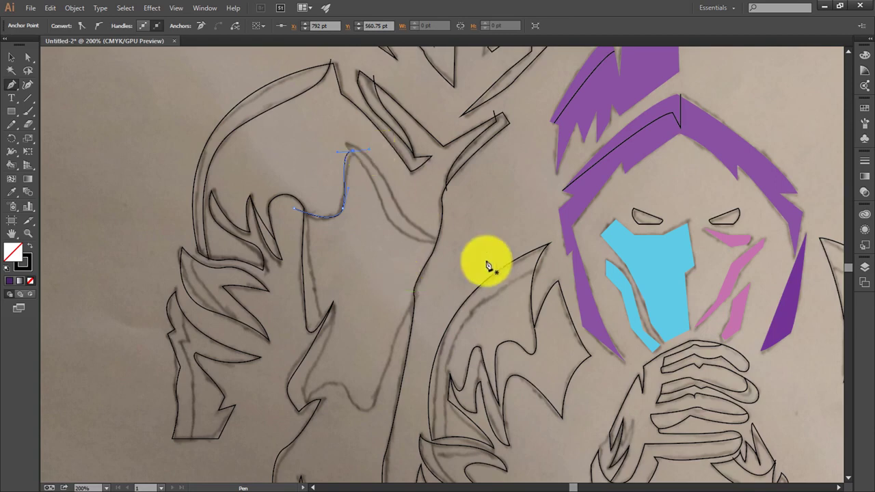
Extend the outline up the hood fold and trace the inner fold edge.
scroll(354, 268, "down", 3)
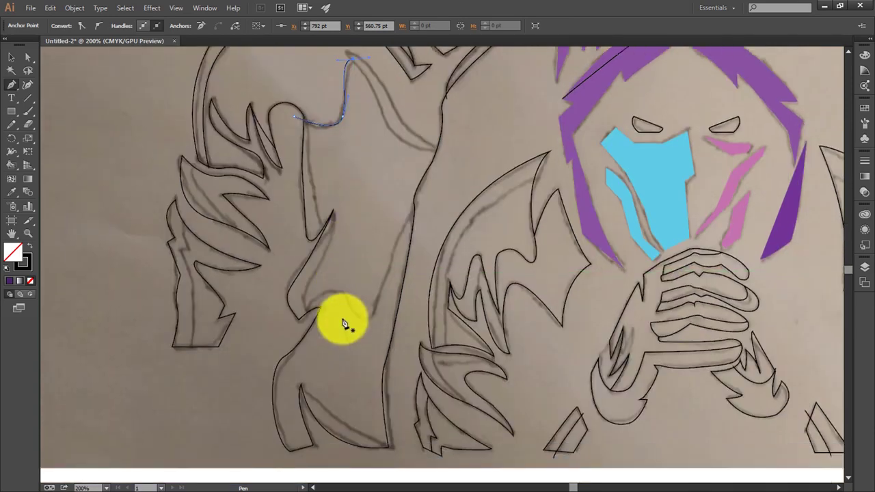
left_click_drag(307, 316, 339, 293)
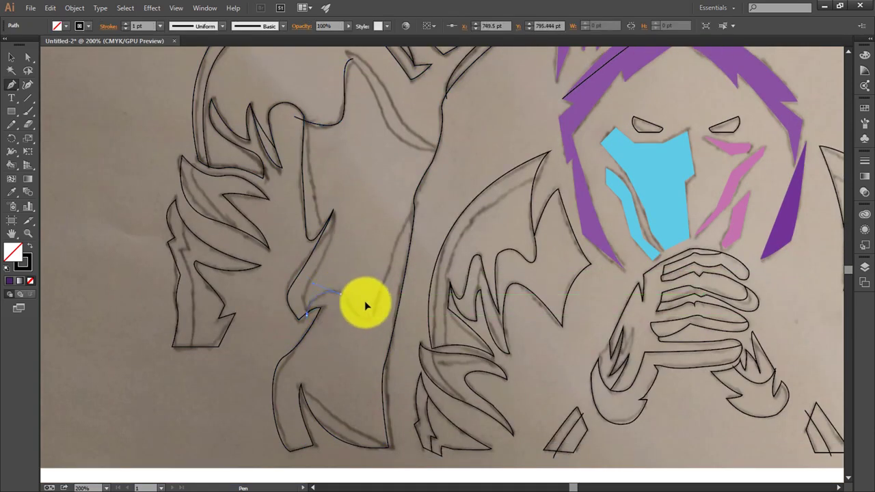
mouse_move(369, 320)
left_mouse_down()
mouse_move(388, 301)
mouse_move(391, 260)
left_mouse_up()
left_click(400, 246)
left_click(421, 203)
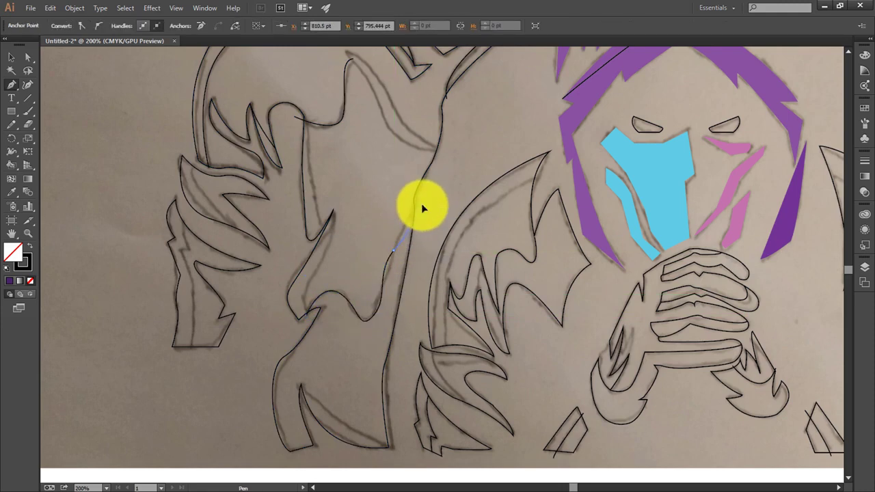
scroll(361, 127, "up", 3)
left_click_drag(346, 143, 394, 198)
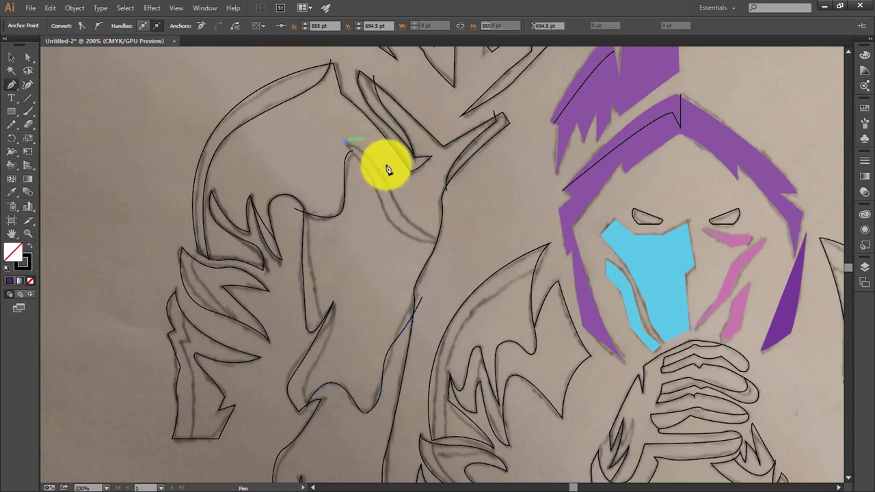
left_click_drag(418, 227, 449, 246)
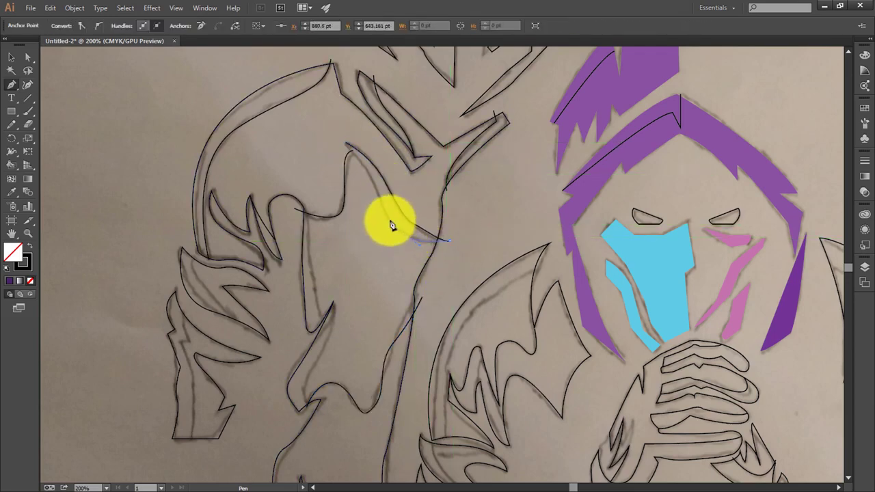
left_click_drag(347, 145, 358, 160)
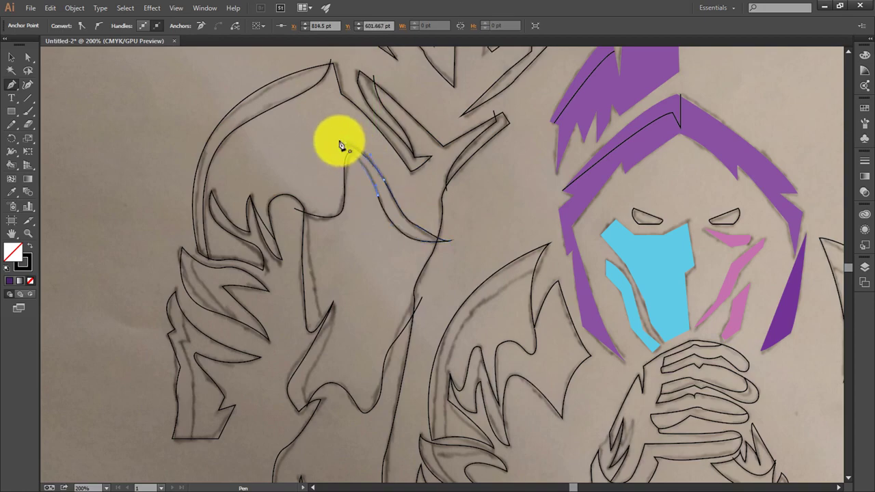
scroll(465, 239, "up", 2)
scroll(403, 246, "down", 1)
scroll(260, 252, "down", 2)
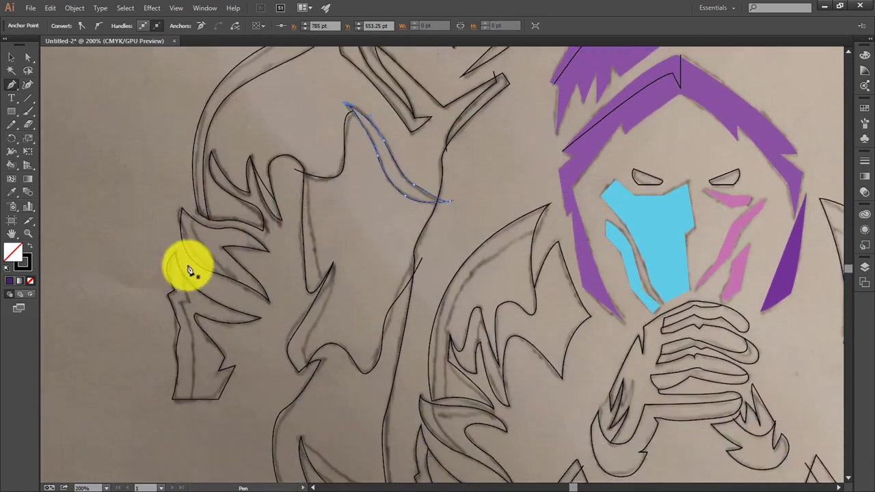
Trace the left sleeve outline, then deselect the finished path with Direct Selection.
left_click_drag(190, 271, 193, 320)
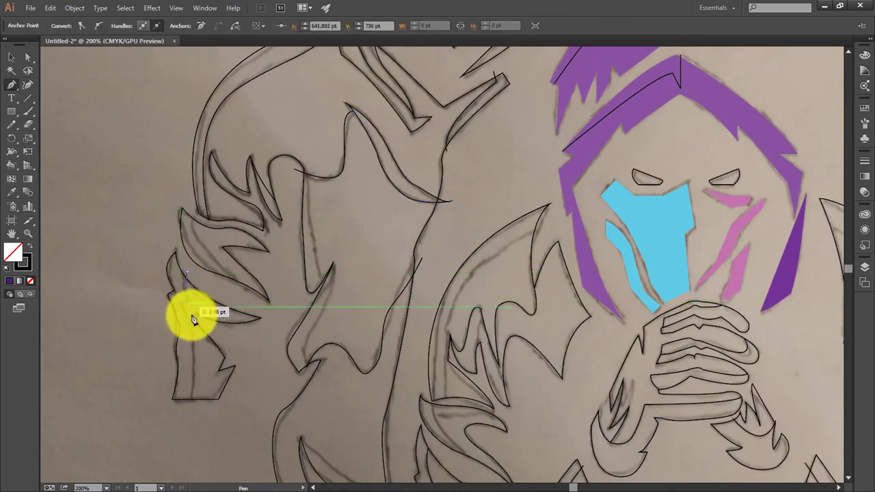
scroll(193, 320, "down", 2)
scroll(214, 284, "up", 2)
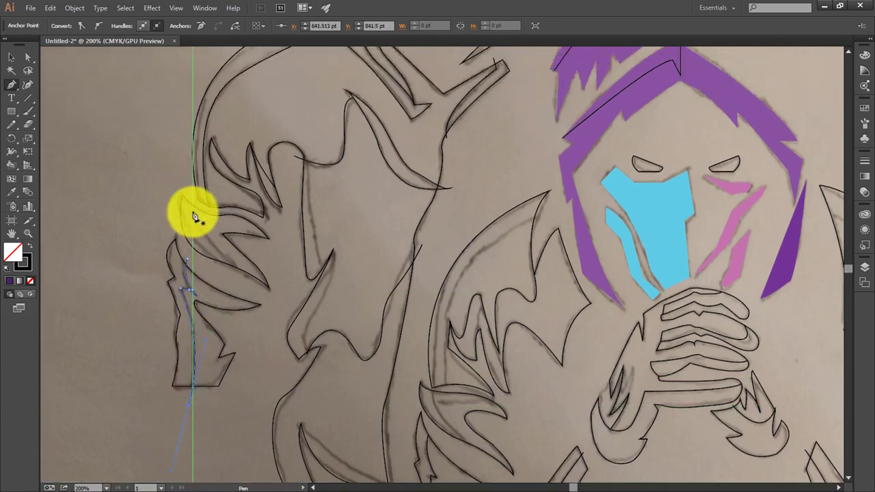
left_click_drag(182, 197, 208, 244)
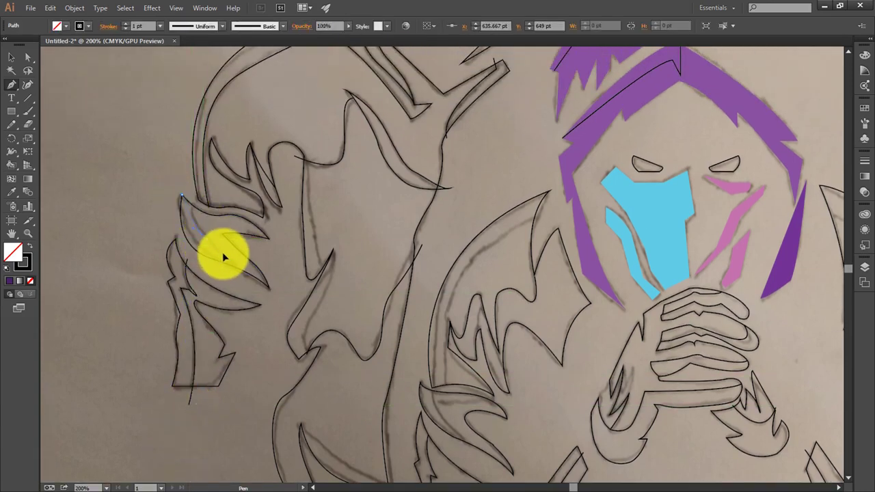
left_click(227, 268)
scroll(185, 228, "up", 1)
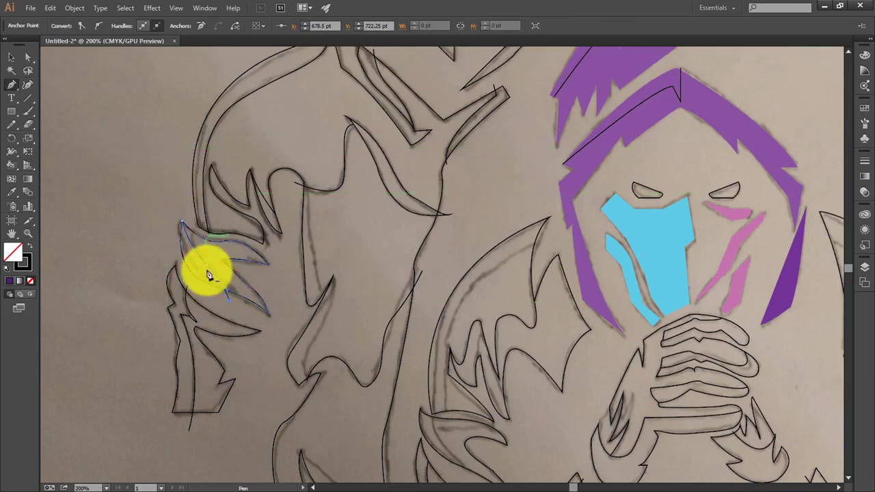
left_click(27, 57)
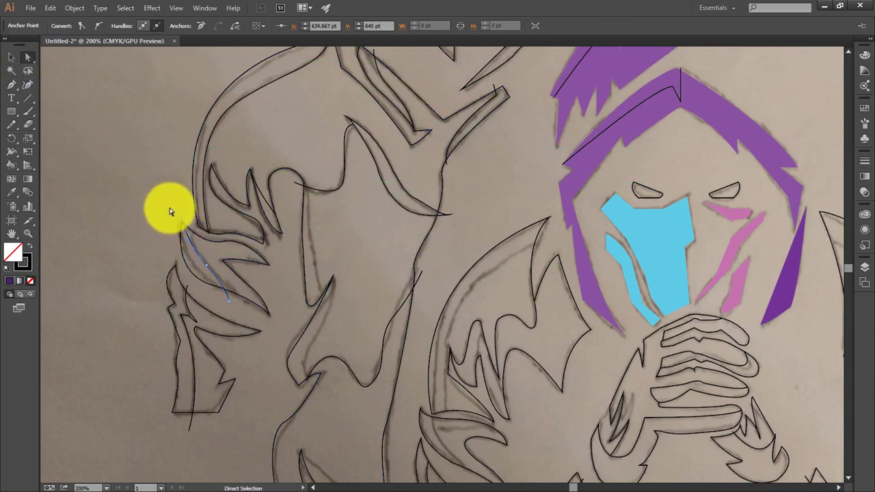
left_click(171, 212)
Trace the body fold down to its lower tip, redrawing one misplaced curve.
key("p")
scroll(363, 300, "down", 2)
scroll(328, 246, "down", 2)
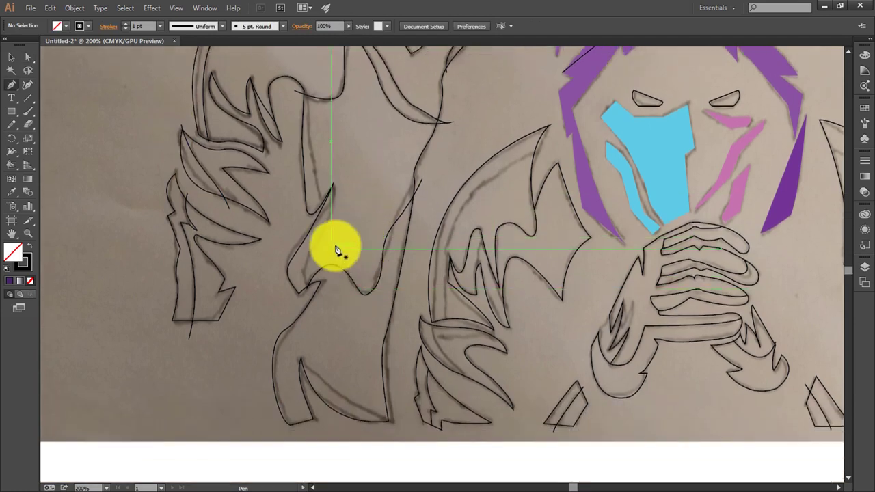
left_click(331, 186)
left_click_drag(301, 260, 309, 292)
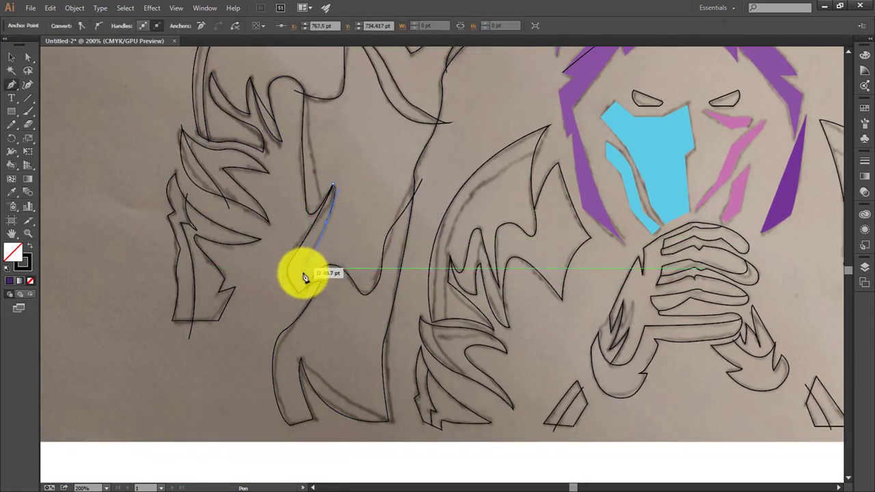
key("ctrl+z")
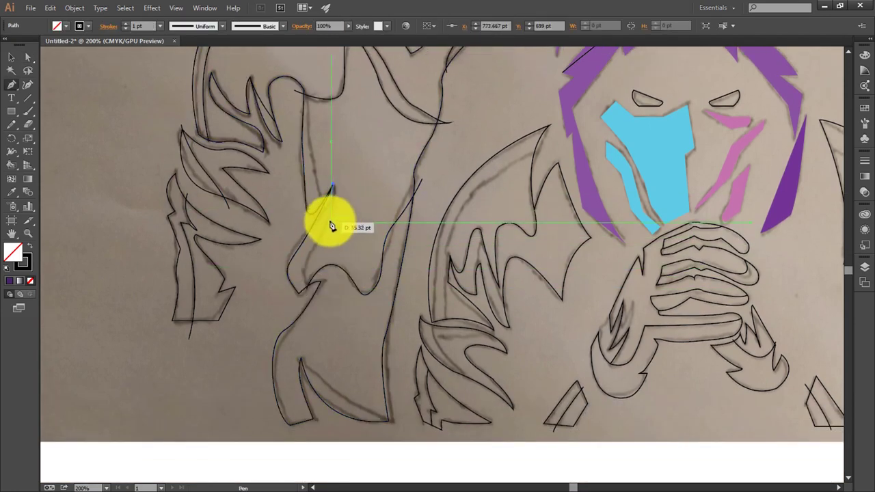
left_click_drag(308, 275, 310, 297)
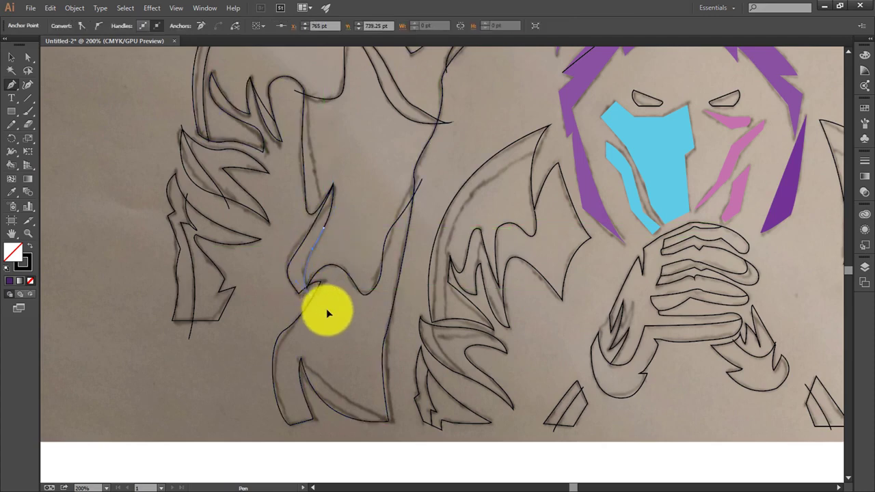
scroll(331, 313, "down", 1)
scroll(336, 346, "down", 1)
left_click(301, 279)
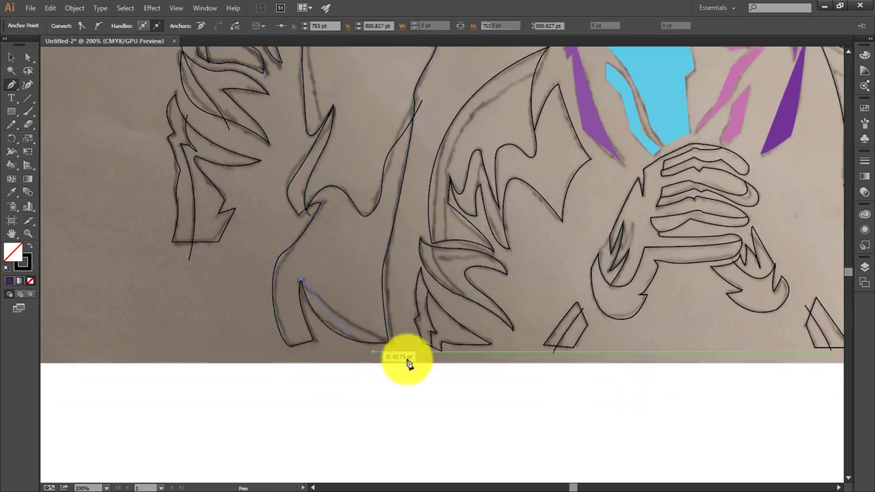
left_click_drag(476, 372, 474, 370)
scroll(474, 375, "up", 2)
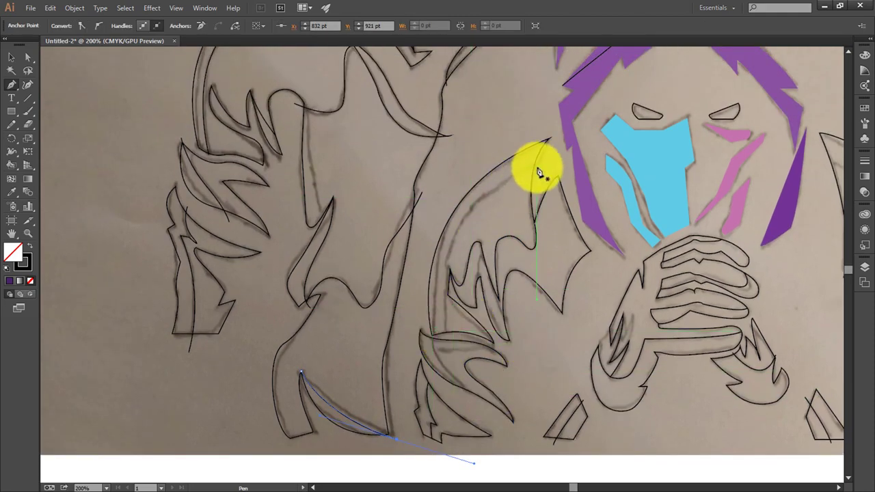
Trace the front figure's cloak edge down its left side and a small fold at its base.
left_click_drag(537, 170, 466, 222)
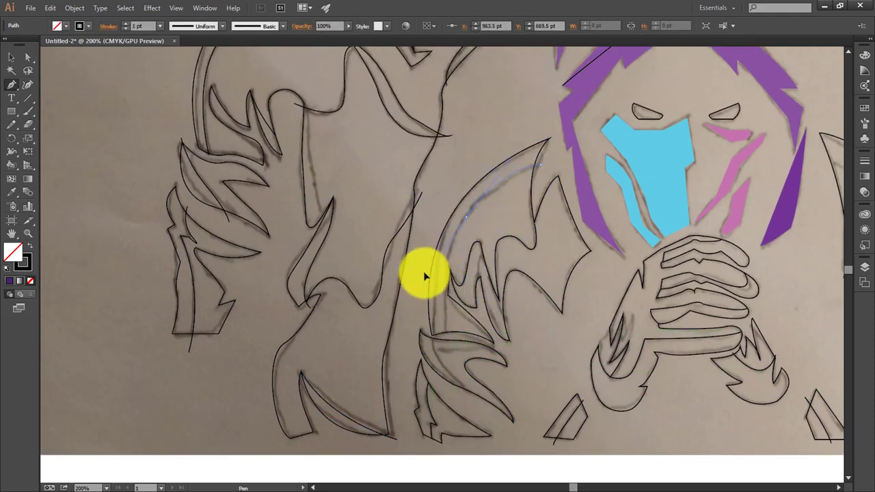
left_click_drag(511, 420, 445, 343)
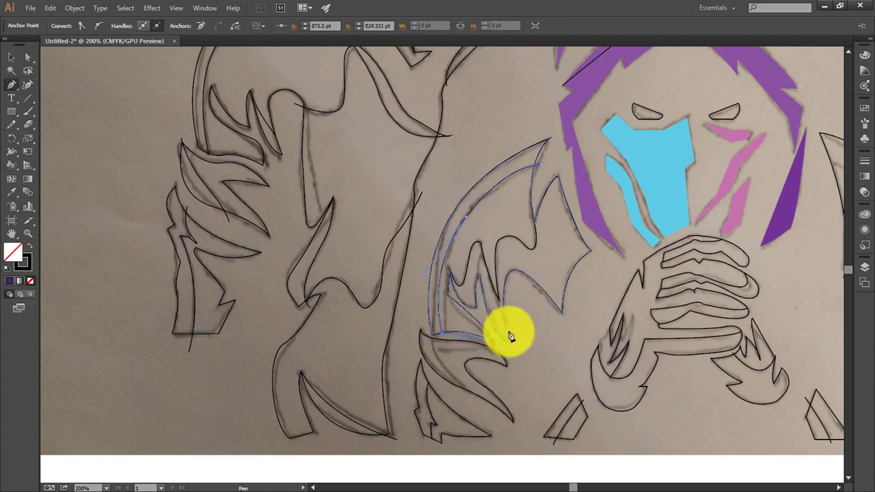
scroll(429, 294, "down", 3)
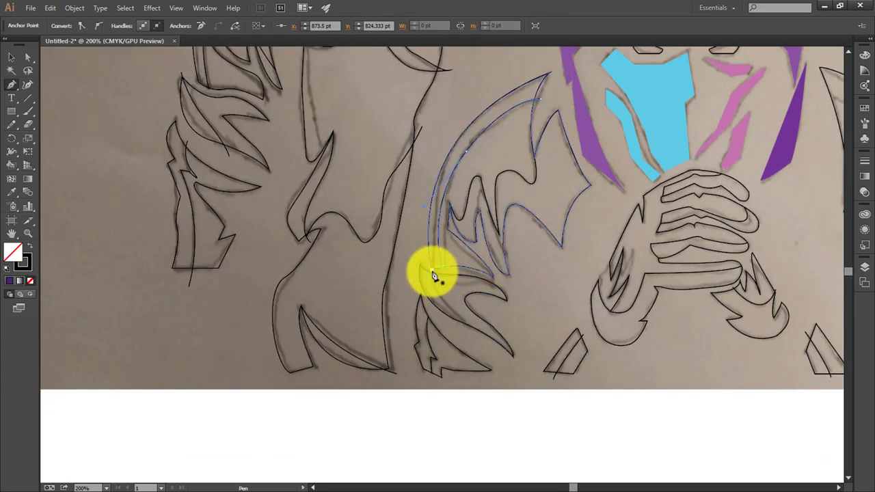
mouse_move(433, 272)
left_mouse_down()
mouse_move(458, 309)
mouse_move(433, 293)
mouse_move(461, 326)
mouse_move(455, 332)
left_mouse_up()
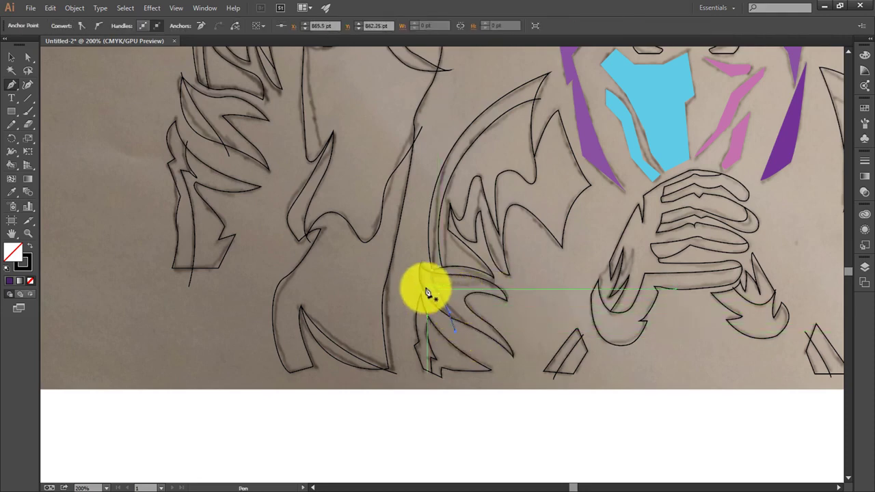
left_click_drag(441, 288, 505, 304)
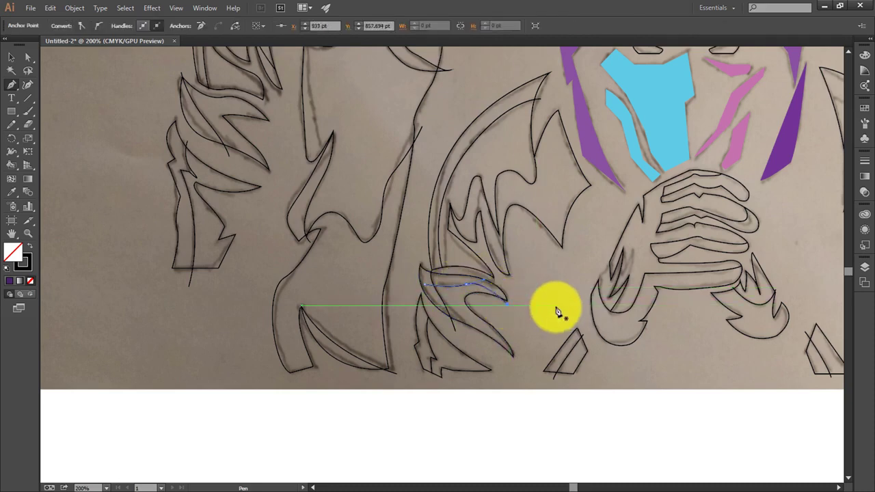
scroll(492, 291, "up", 2)
scroll(492, 290, "down", 1)
scroll(567, 280, "down", 2)
Select all traced outline paths, trying a red fill and then undoing it.
scroll(529, 241, "down", 3)
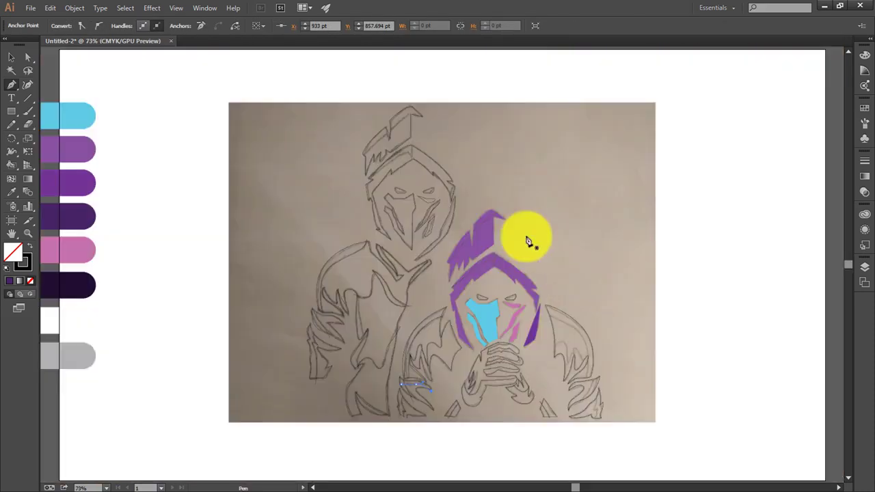
left_click(11, 57)
left_click_drag(645, 265, 363, 463)
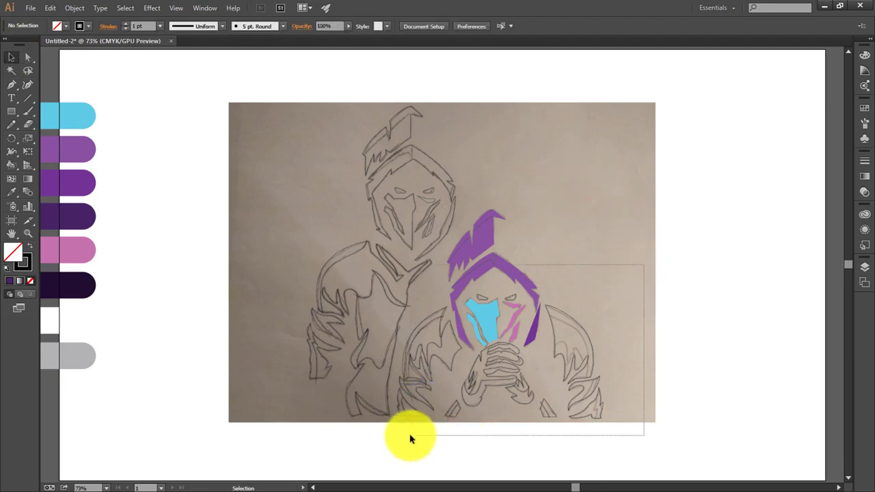
left_click(56, 26)
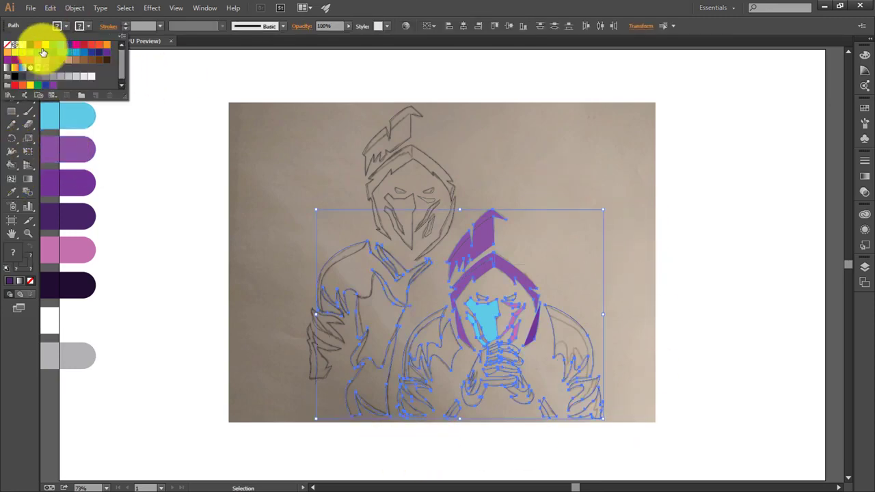
left_click(38, 44)
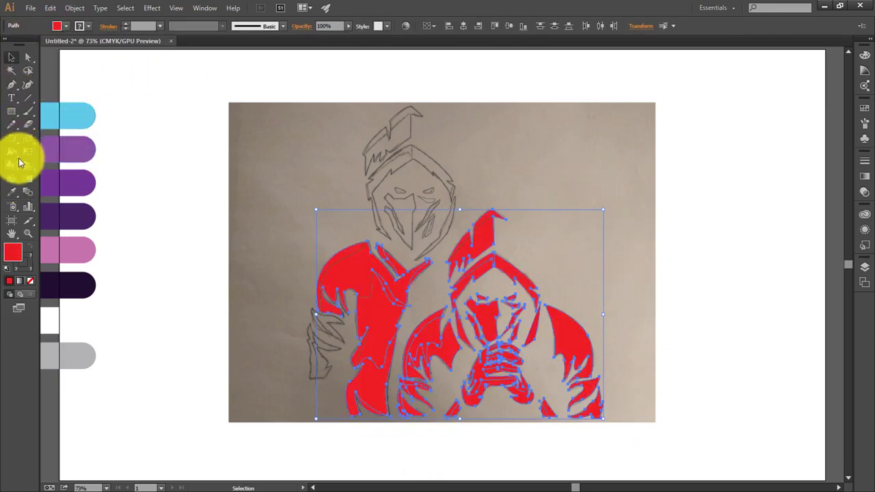
key("ctrl+z")
Fill the cloak region and remaining left-wing regions yellow with the Shape Builder.
left_click(16, 164)
left_click_drag(13, 165, 43, 166)
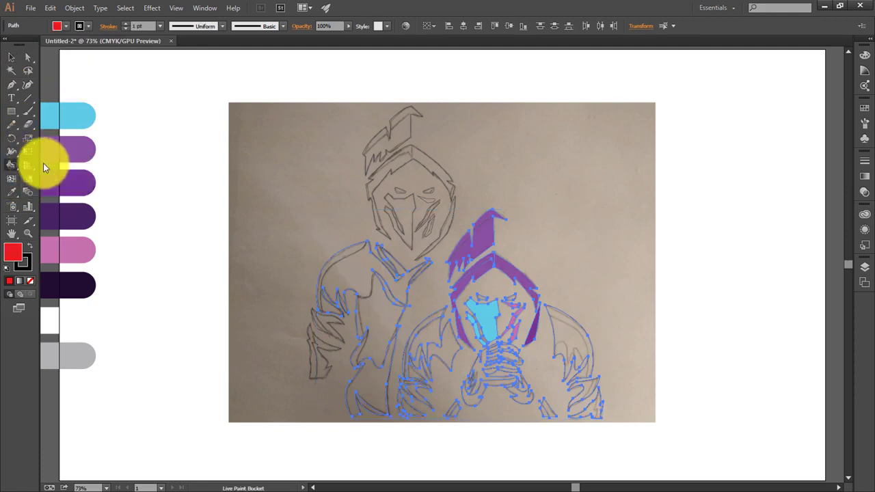
left_click(57, 26)
left_click(45, 50)
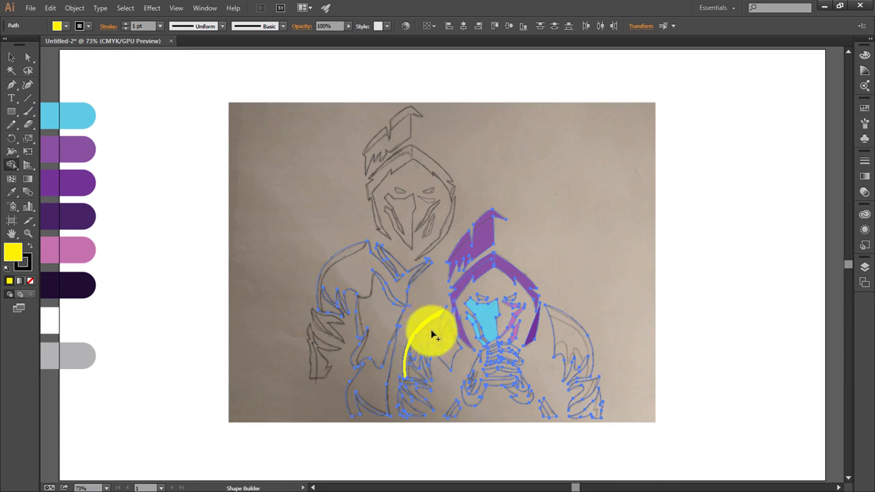
left_click(424, 400)
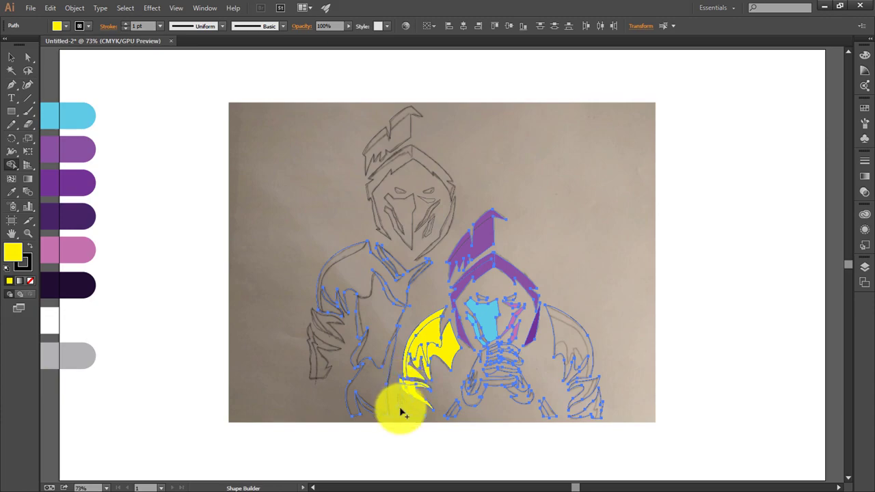
left_click_drag(408, 412, 441, 417)
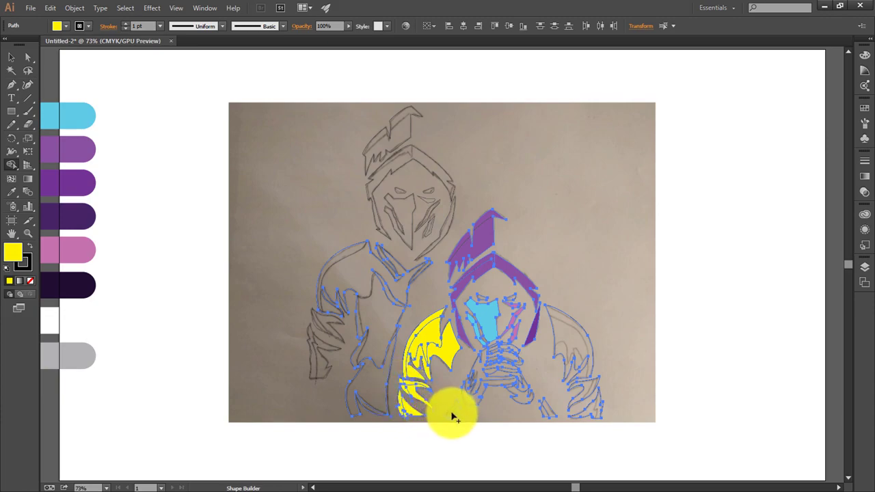
key("ctrl+plus")
key("ctrl+plus")
Fill a small wing region and the hand shapes yellow with the Shape Builder.
scroll(437, 274, "down", 5)
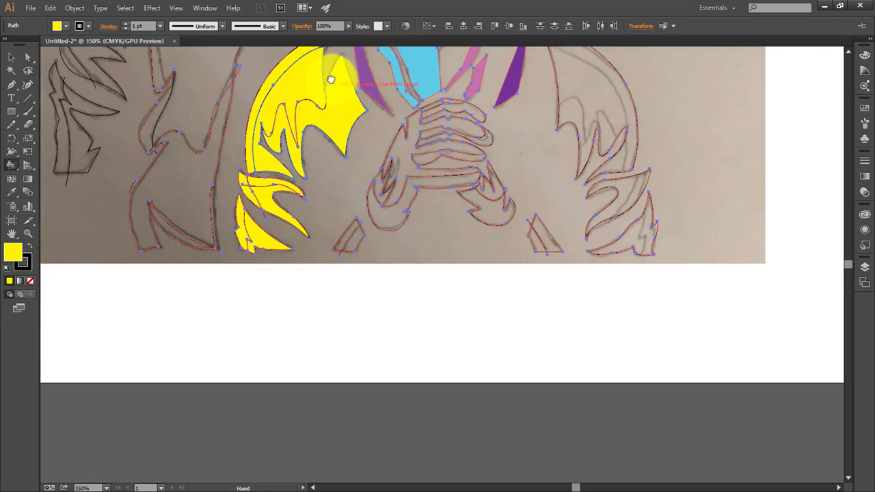
key("k")
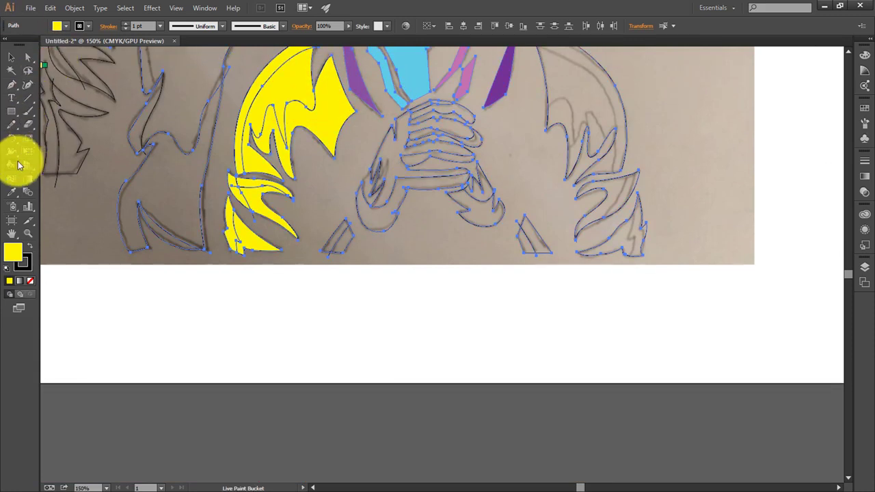
left_click(11, 164)
left_click(336, 238)
mouse_move(370, 219)
left_mouse_down()
mouse_move(391, 176)
mouse_move(418, 179)
left_mouse_up()
scroll(419, 179, "up", 1)
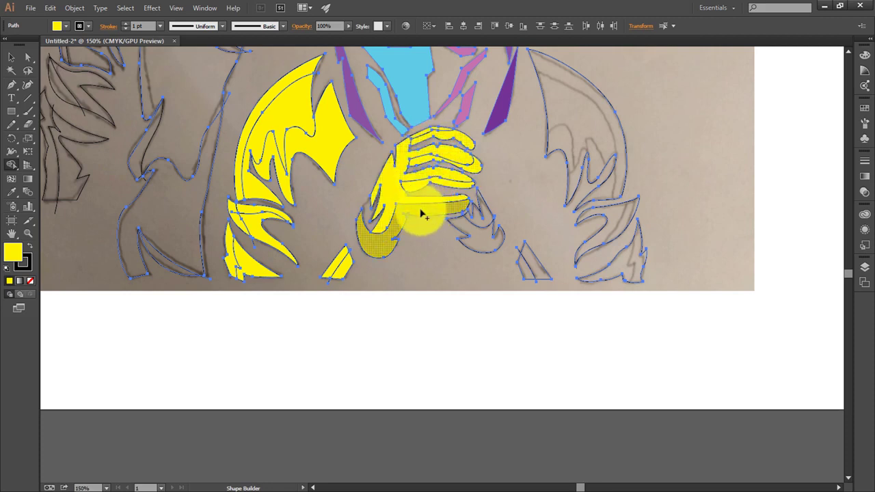
Fill the thumb, finger regions and bottom-right triangle yellow, then deselect everything.
left_click_drag(422, 215, 406, 201)
scroll(503, 141, "up", 1)
left_click_drag(440, 243, 488, 251)
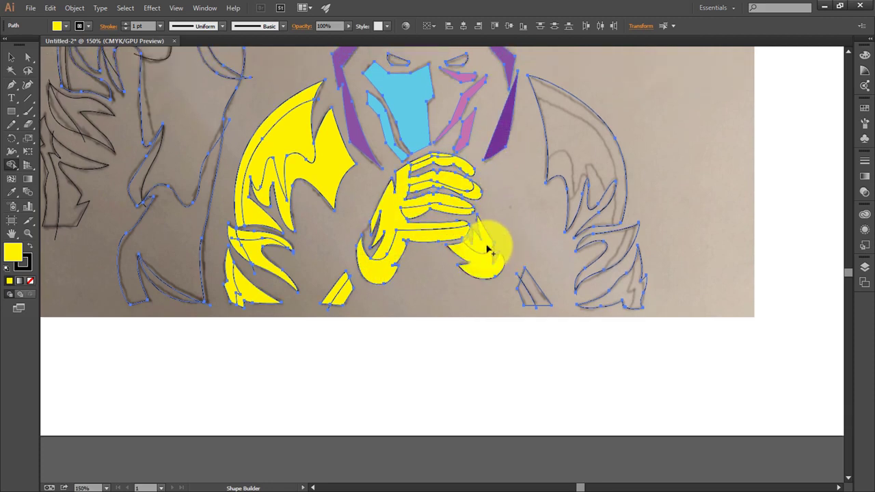
left_click(530, 293)
scroll(561, 304, "up", 1)
scroll(438, 250, "up", 3)
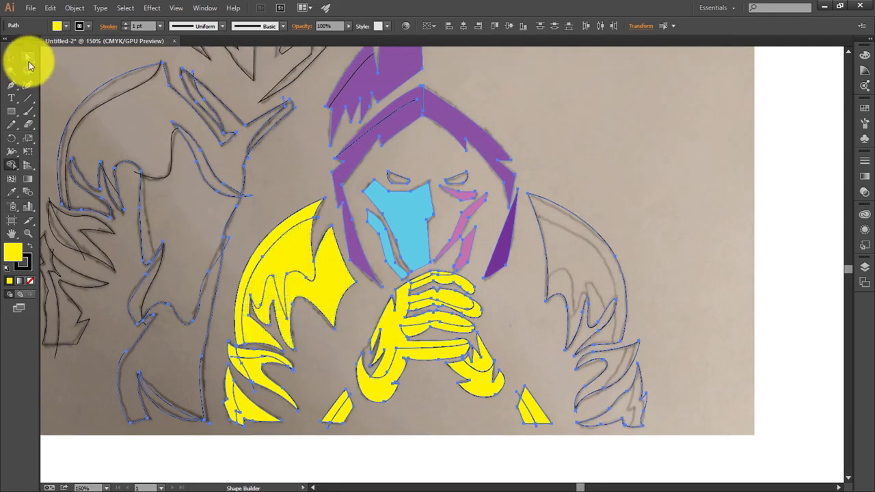
left_click(28, 61)
left_click(273, 189)
Zoom in and drag the inner wing's upper and lower anchors to reshape it.
key("ctrl+plus")
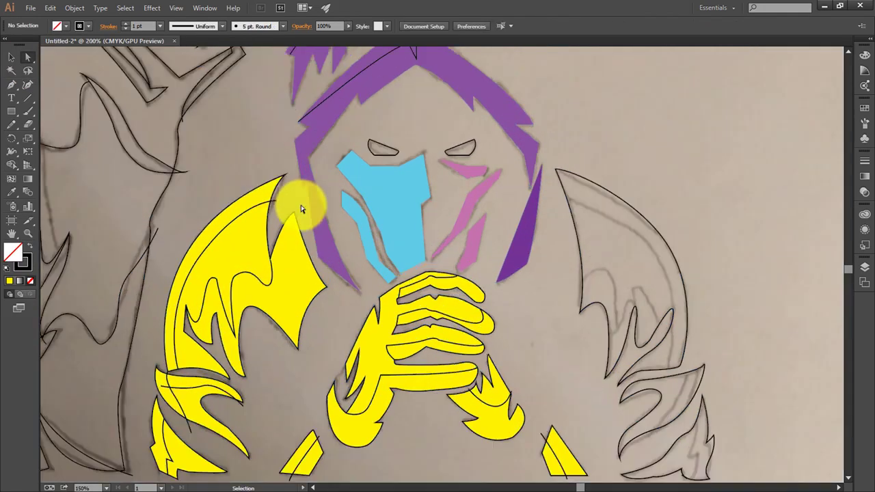
key("ctrl+plus")
key("ctrl+plus")
scroll(342, 137, "left", 5)
key("a")
left_click(393, 212)
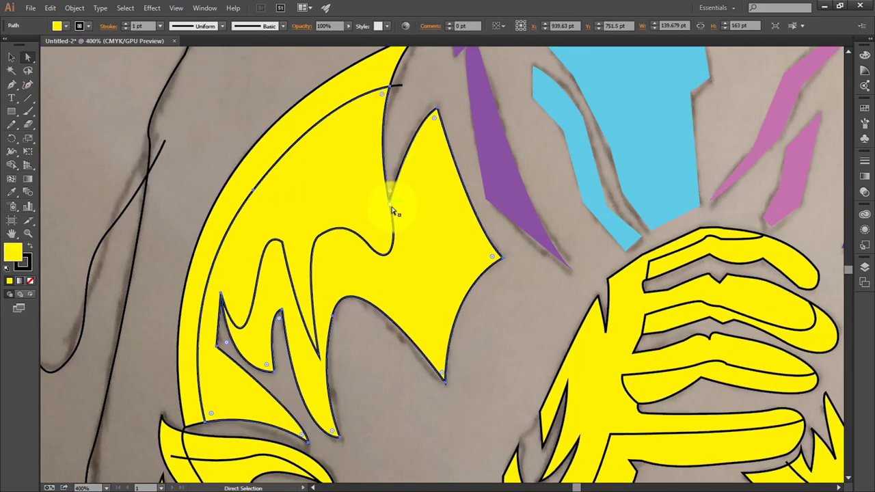
left_click_drag(393, 212, 395, 198)
left_click_drag(222, 295, 219, 298)
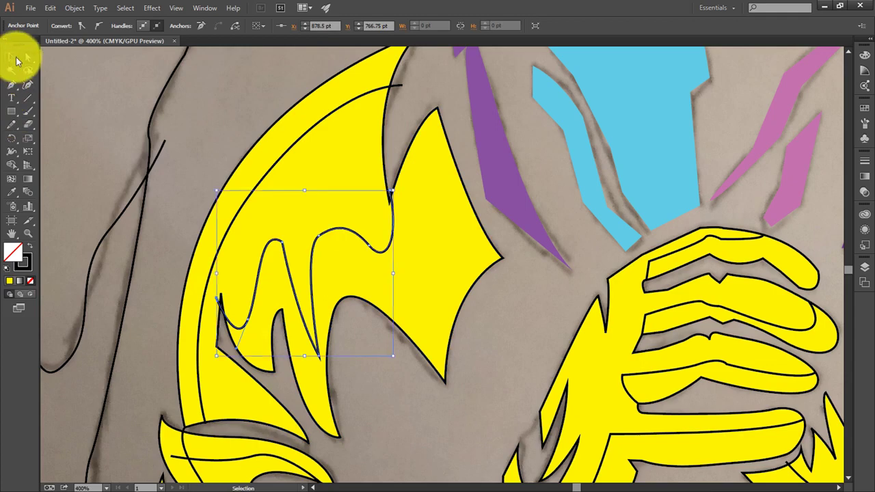
Colour the inner wing region blue with the Shape Builder, then deselect and zoom in.
key("ctrl+0")
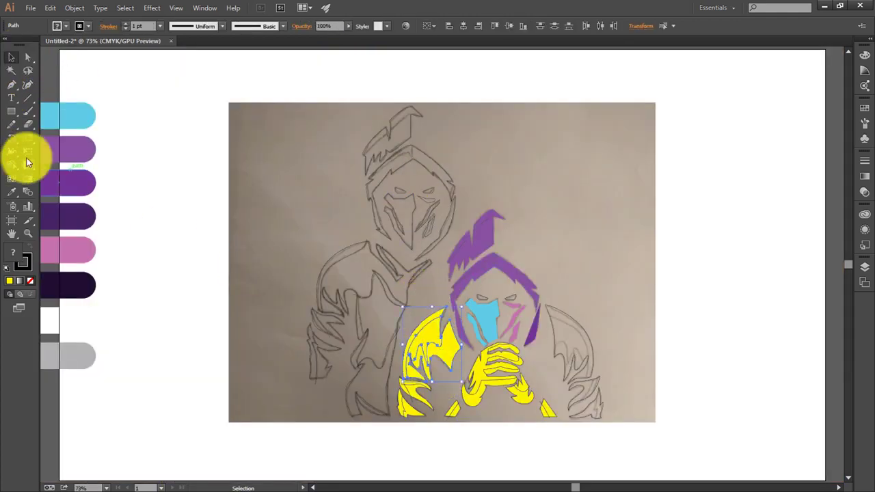
left_click(27, 162)
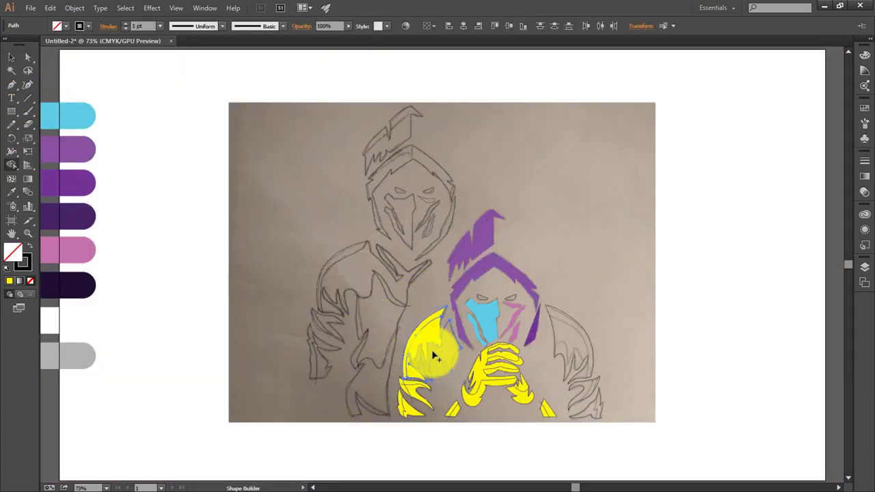
left_click(65, 26)
left_click(54, 38)
left_click(458, 360)
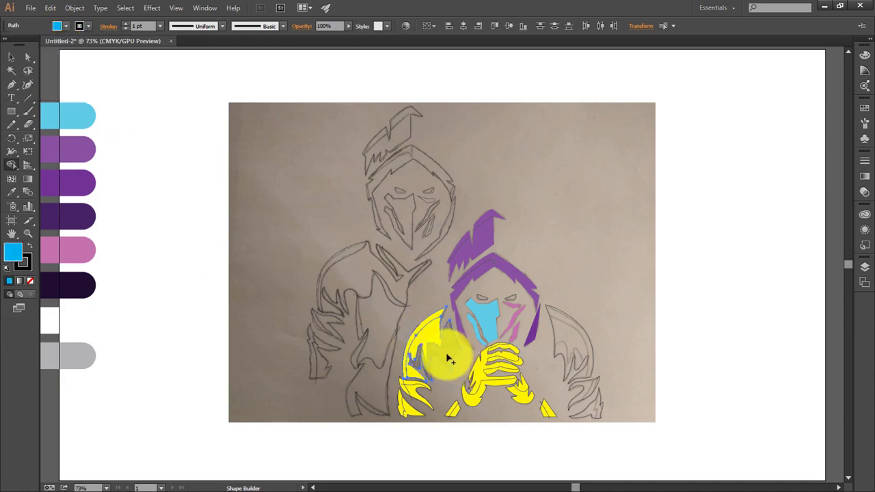
left_click(449, 359)
left_click(11, 57)
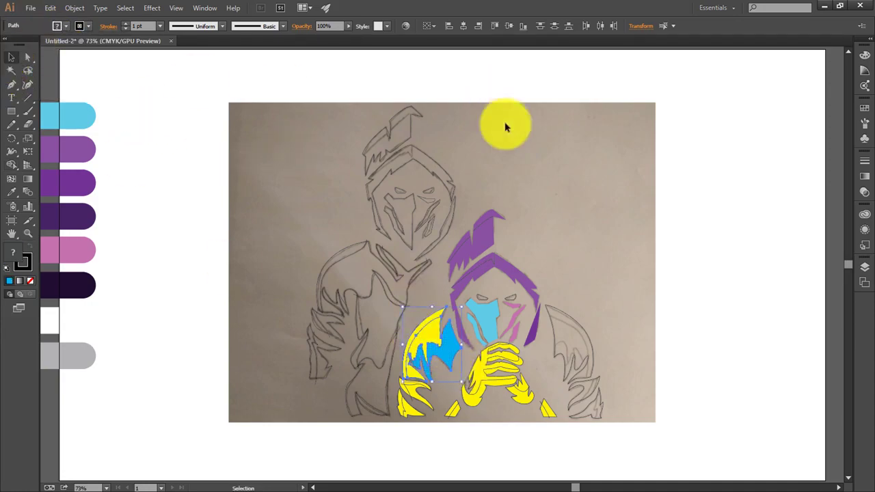
key("ctrl+plus")
key("ctrl+plus")
key("ctrl+plus")
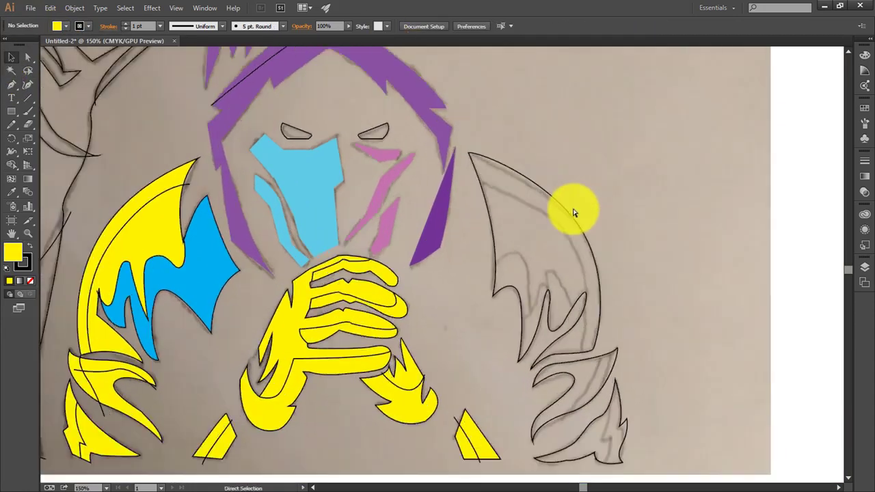
key("ctrl+plus")
key("ctrl+plus")
Zoom in on the right wing and start a path down its inner edge.
key("p")
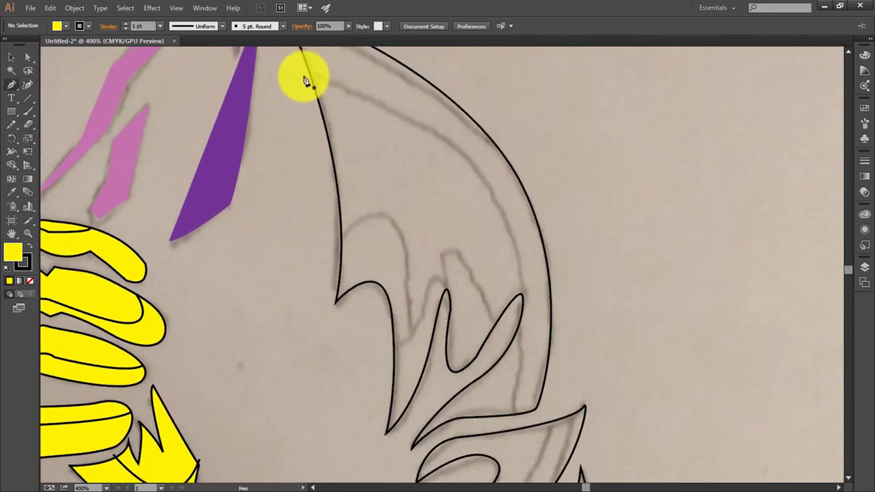
left_click(302, 74)
left_click_drag(496, 204, 495, 203)
scroll(495, 202, "down", 1)
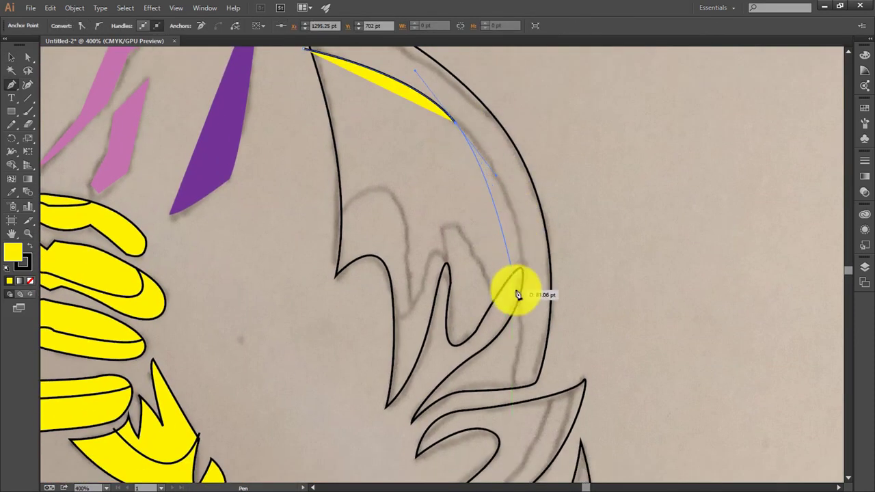
left_click_drag(527, 288, 522, 327)
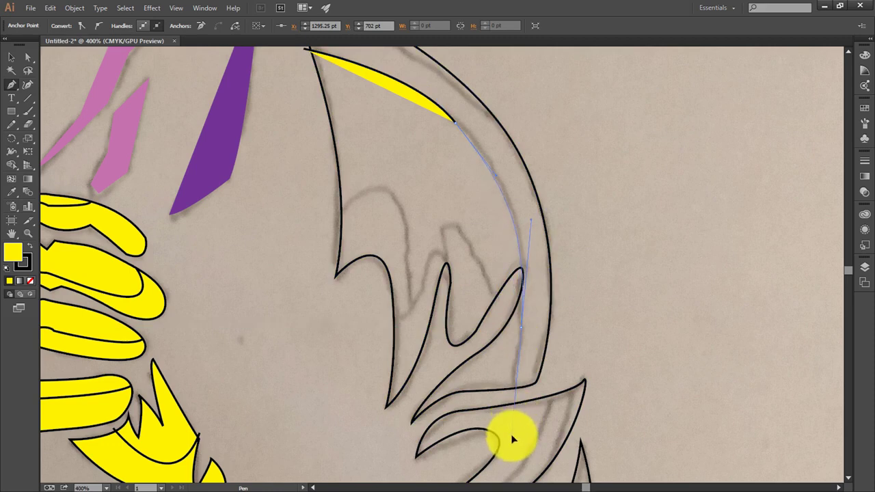
left_click(512, 437)
Set the new path's fill to None, leaving only the stroke.
left_click(29, 248)
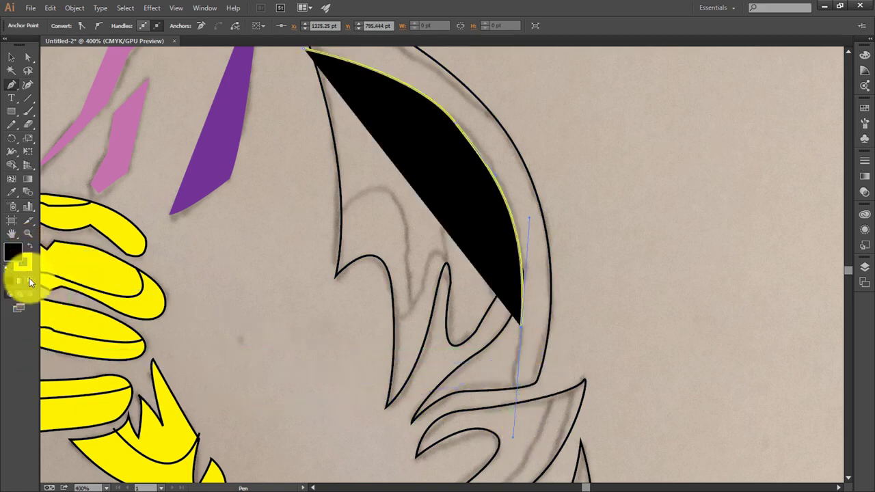
left_click(29, 247)
left_click(31, 281)
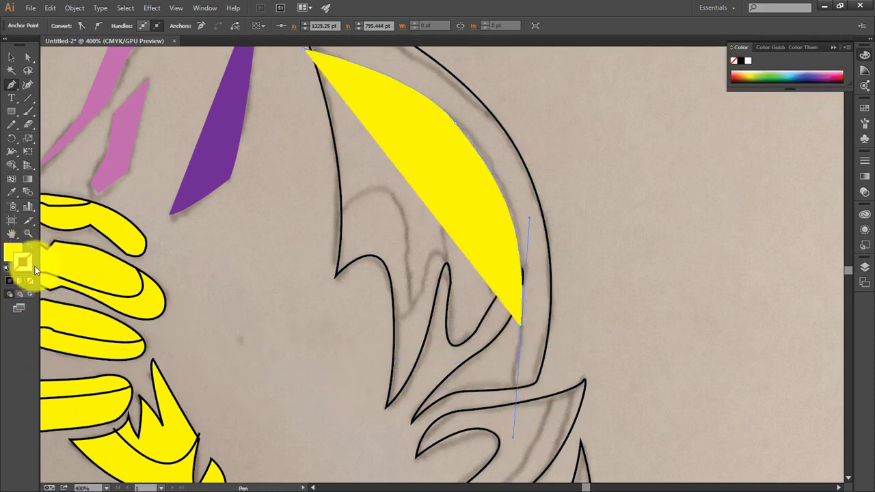
left_click(31, 249)
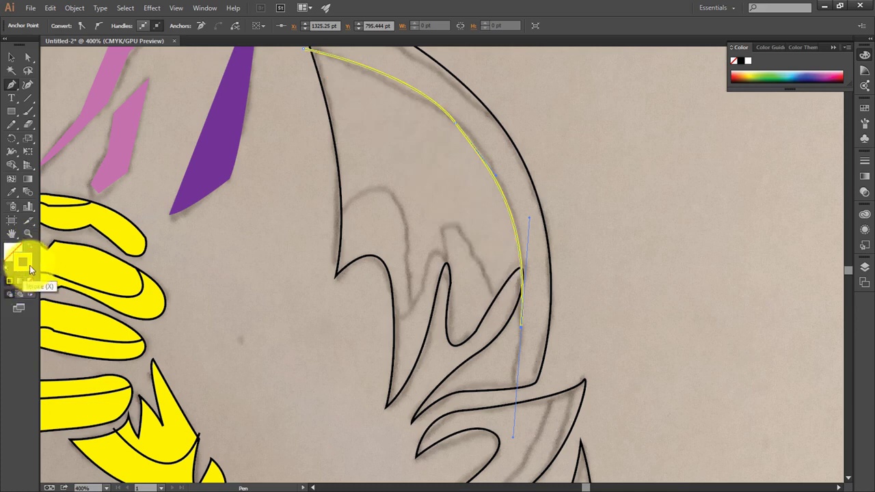
left_click(29, 266)
left_click(29, 244)
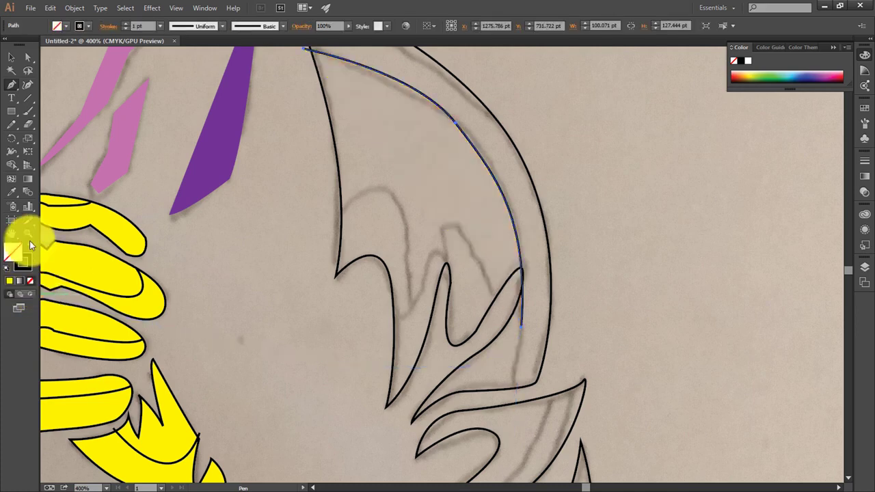
Extend the path from its bottom endpoint along the lower wing curve.
left_click(521, 327)
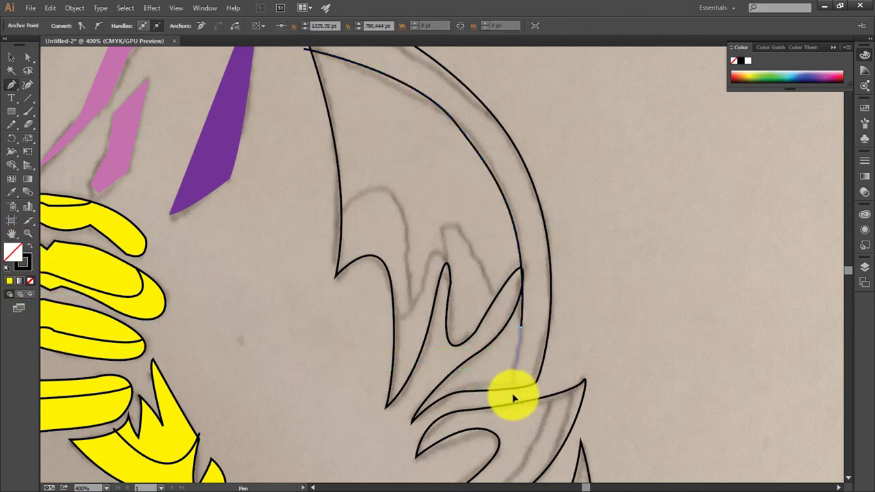
left_click(512, 393)
scroll(578, 361, "up", 1)
Trace a new curved path along the inner feather, forming a pointed spike.
left_click(317, 259)
mouse_move(371, 220)
left_mouse_down()
mouse_move(407, 302)
mouse_move(408, 344)
mouse_move(364, 408)
left_mouse_up()
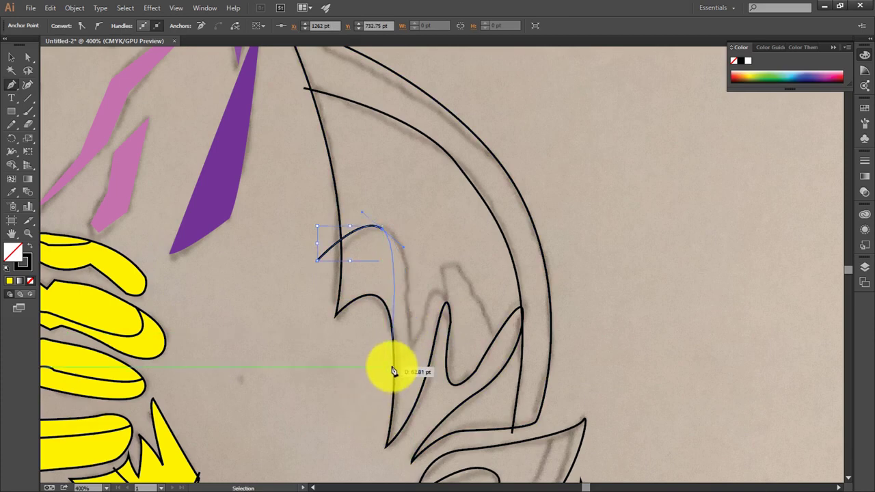
left_click_drag(393, 371, 355, 462)
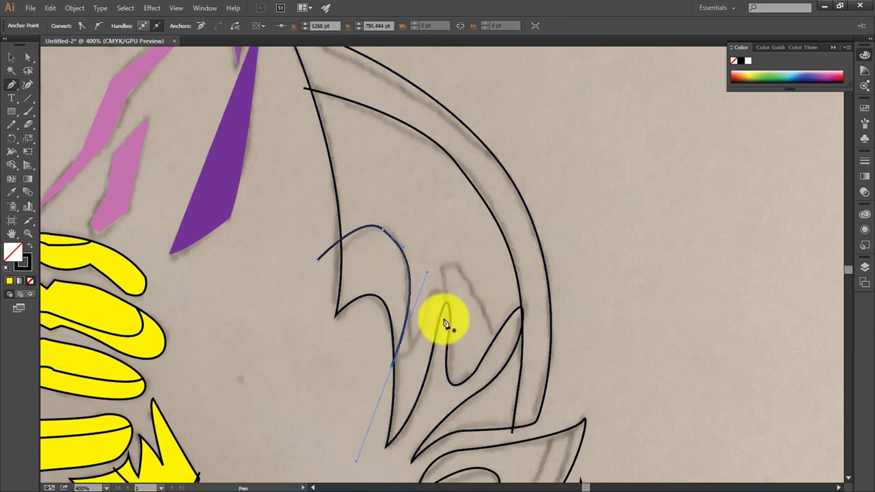
left_click(390, 377, "ctrl")
left_click_drag(390, 377, 445, 303)
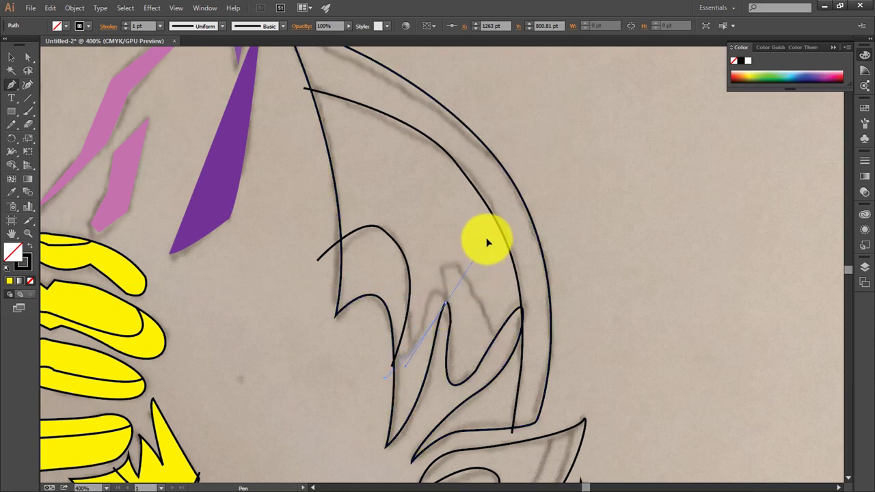
mouse_move(490, 237)
left_mouse_down()
mouse_move(464, 279)
mouse_move(472, 253)
mouse_move(451, 276)
mouse_move(458, 192)
left_mouse_up()
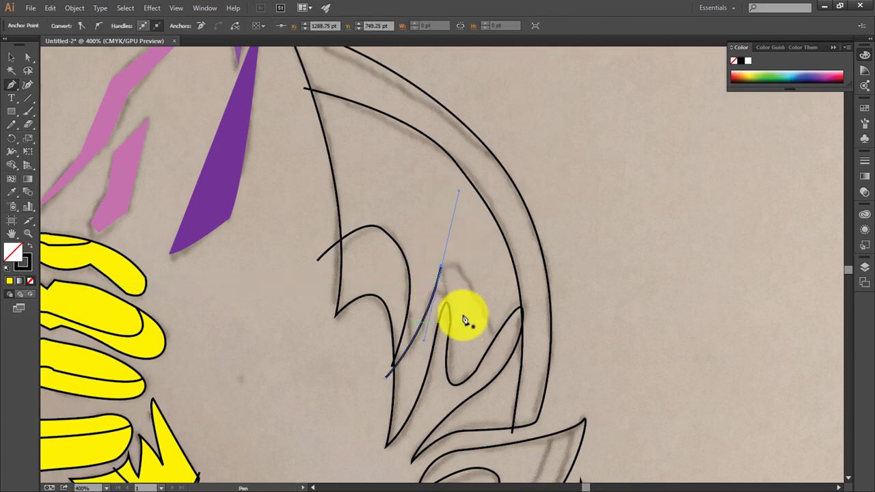
mouse_move(443, 269)
left_mouse_down()
mouse_move(448, 318)
mouse_move(456, 268)
left_mouse_up()
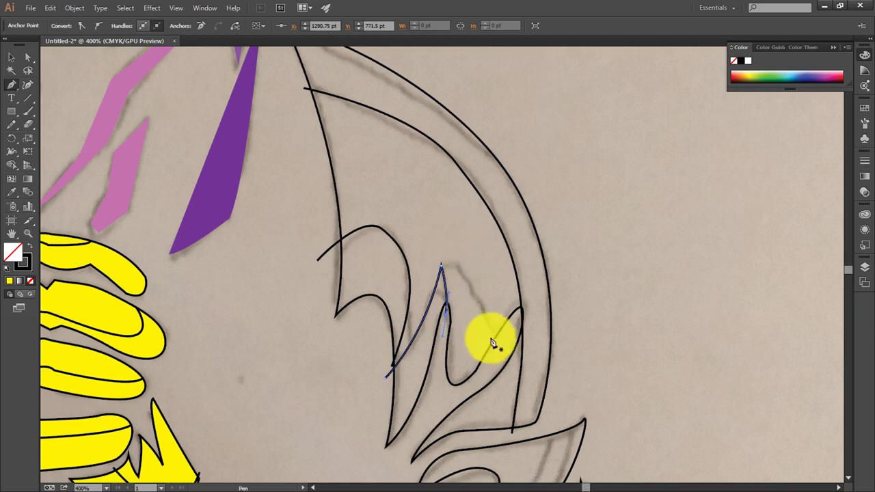
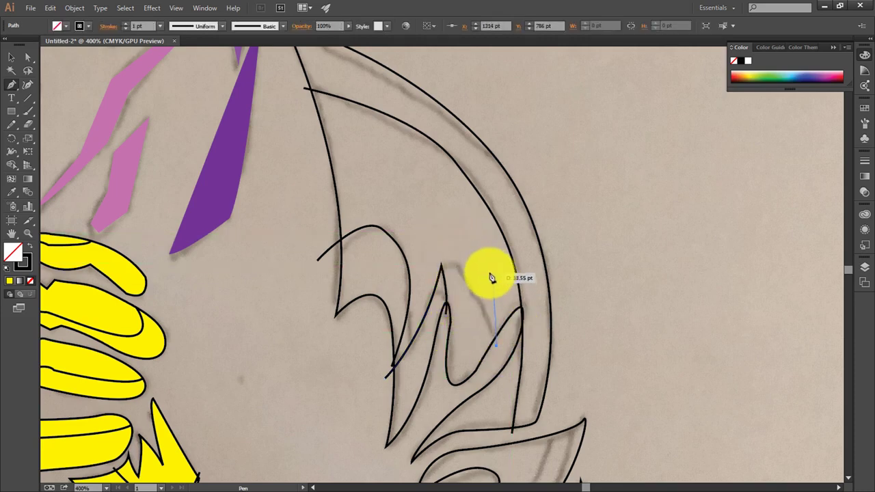
Trace curved Pen outlines along the leaf-shaped wing lines on the right shoulder, then fit the artboard.
left_click_drag(456, 268, 444, 269)
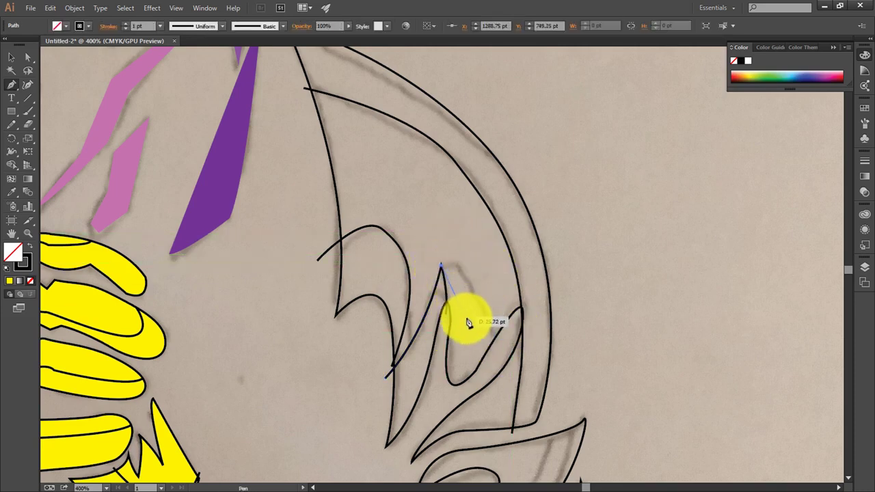
left_click_drag(466, 320, 464, 354)
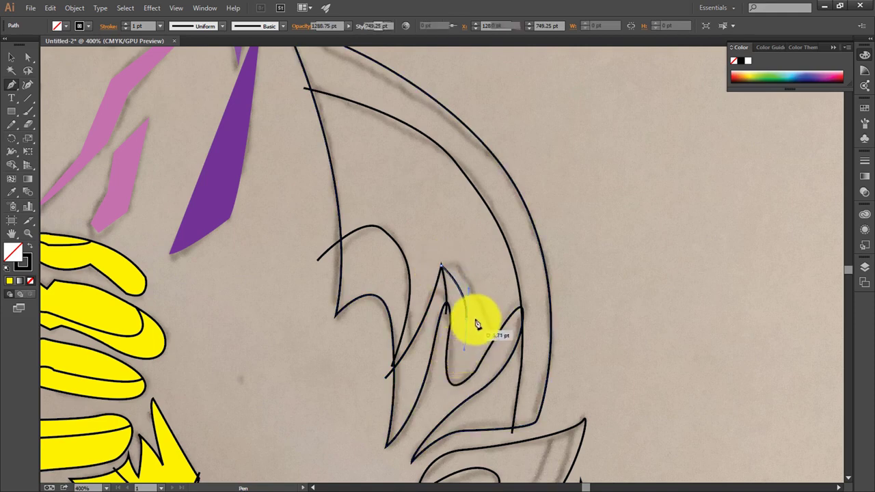
left_click_drag(468, 319, 518, 292)
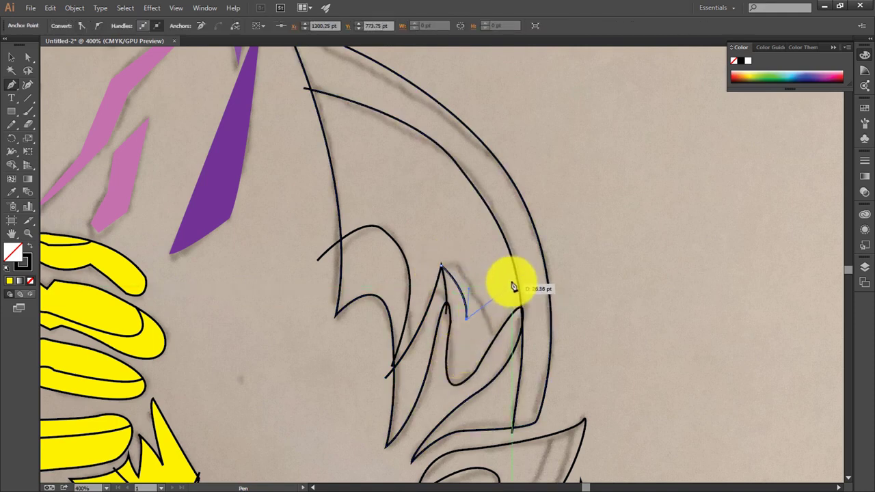
left_click_drag(517, 273, 536, 236)
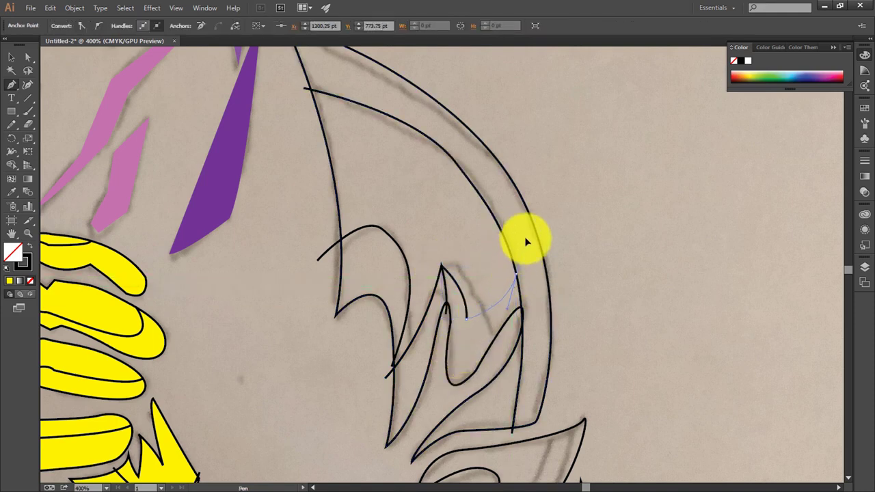
scroll(556, 336, "down", 3)
scroll(517, 380, "down", 2)
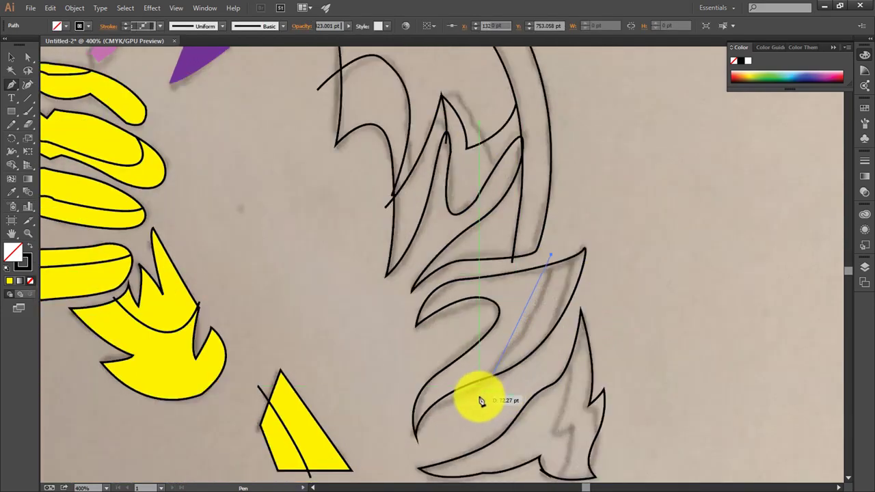
left_click_drag(534, 299, 517, 342)
scroll(518, 400, "down", 2)
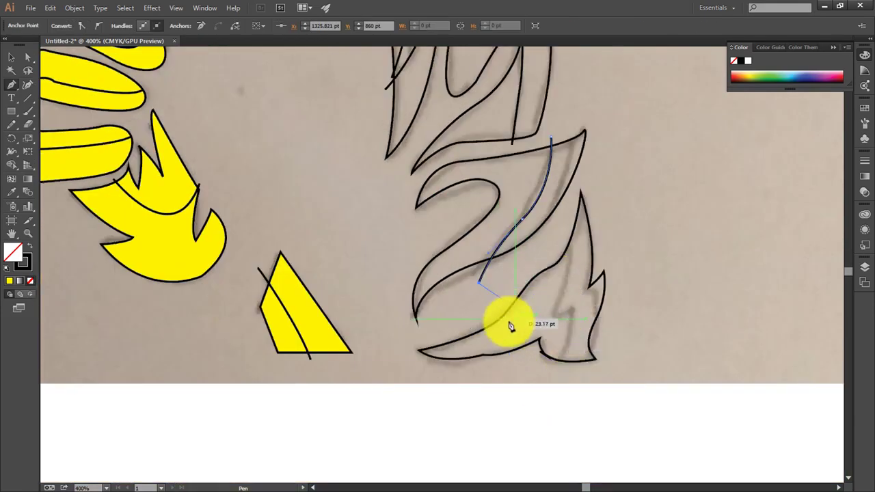
mouse_move(579, 260)
left_mouse_down()
mouse_move(559, 296)
mouse_move(550, 378)
left_mouse_up()
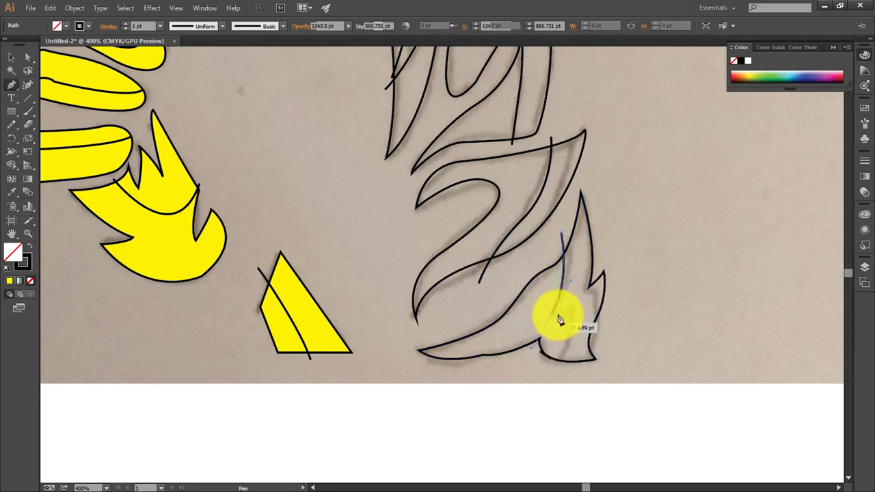
key("ctrl+minus")
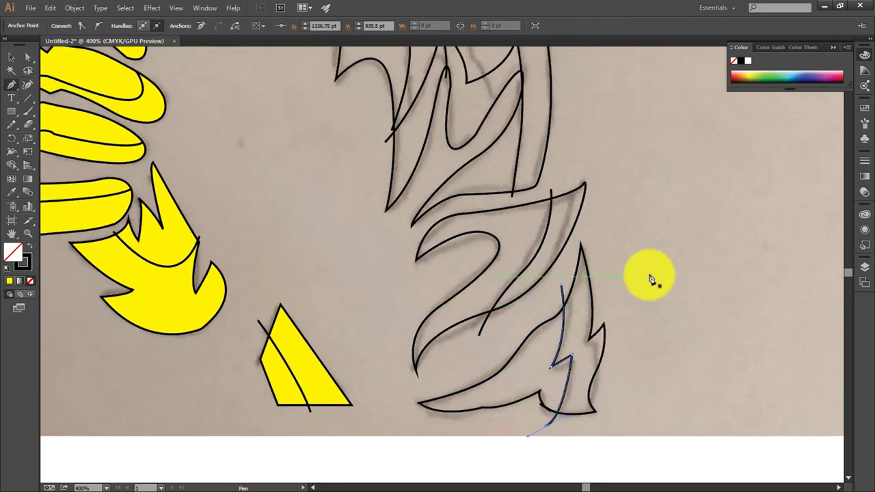
key("ctrl+minus")
key("ctrl+0")
Select the right-shoulder leaf paths and fill a shoulder region green with Shape Builder.
left_click(15, 62)
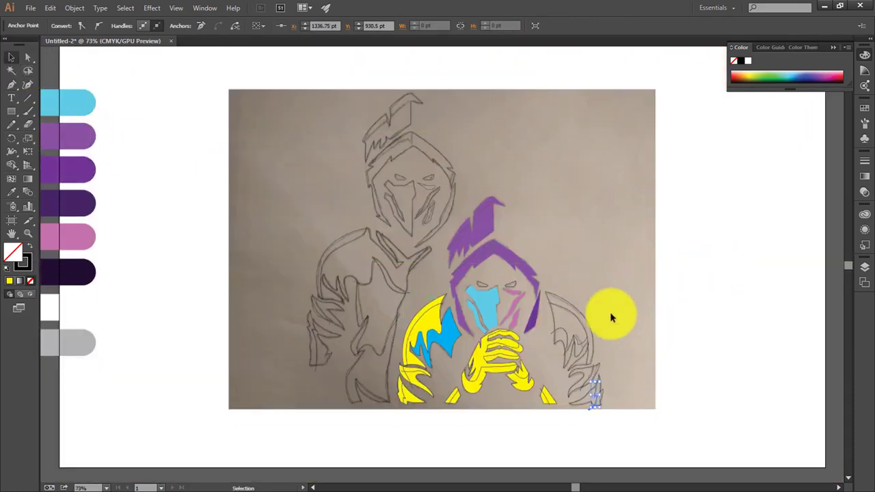
left_click_drag(660, 272, 560, 400)
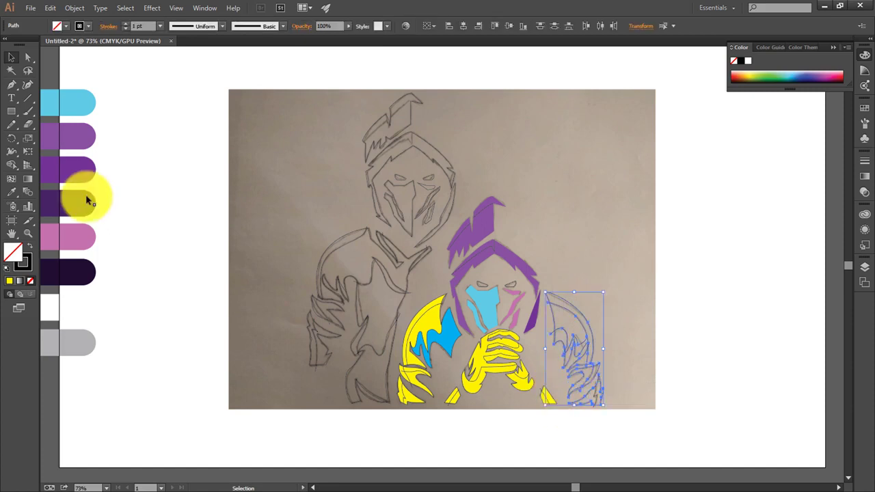
left_click_drag(567, 293, 606, 396)
left_click(11, 165)
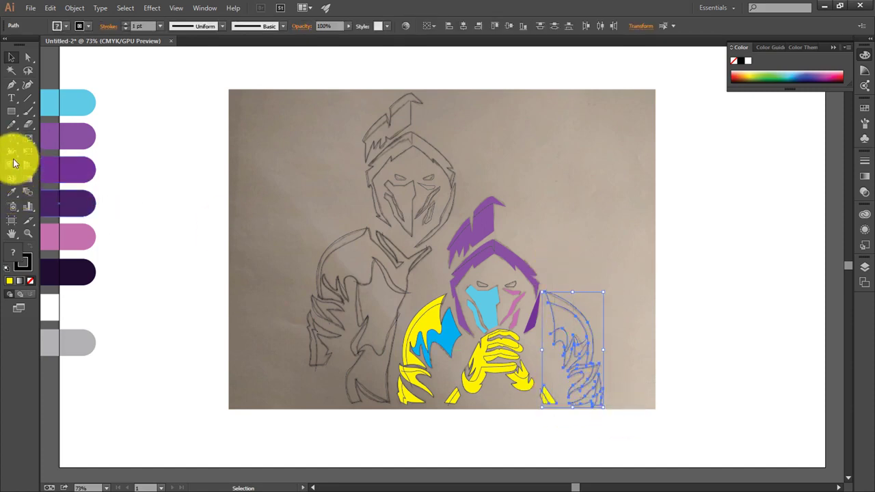
left_click(64, 26)
left_click(52, 44)
left_click(565, 322)
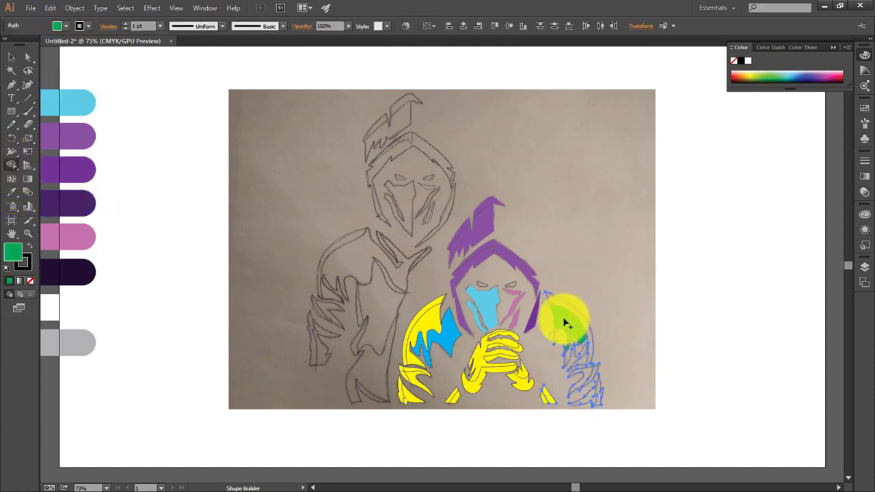
Merge the remaining right-shoulder regions into one green shape.
key("ctrl+plus")
key("ctrl+plus")
key("ctrl+plus")
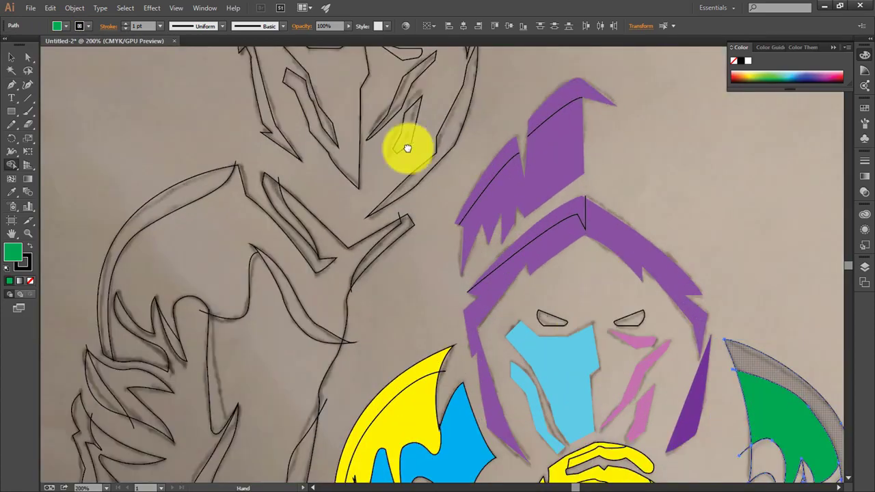
scroll(404, 146, "down", 5)
scroll(404, 146, "right", 5)
scroll(357, 98, "up", 3)
left_click_drag(430, 265, 424, 367)
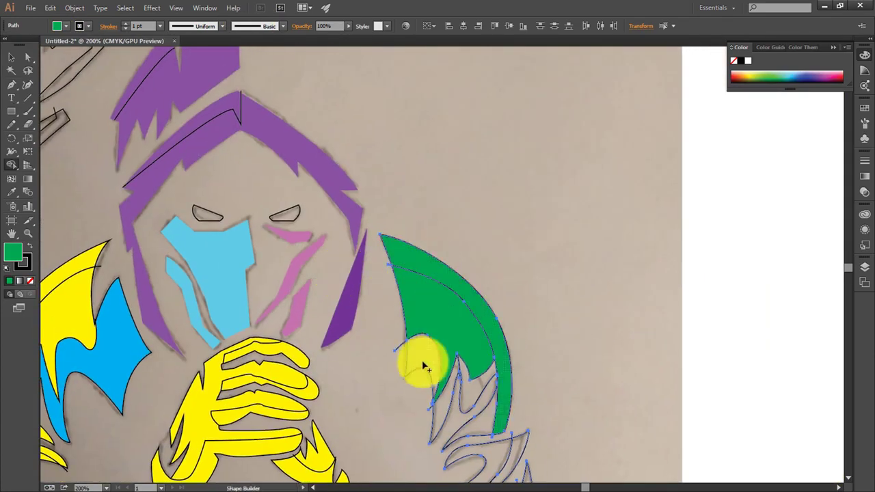
scroll(469, 405, "down", 3)
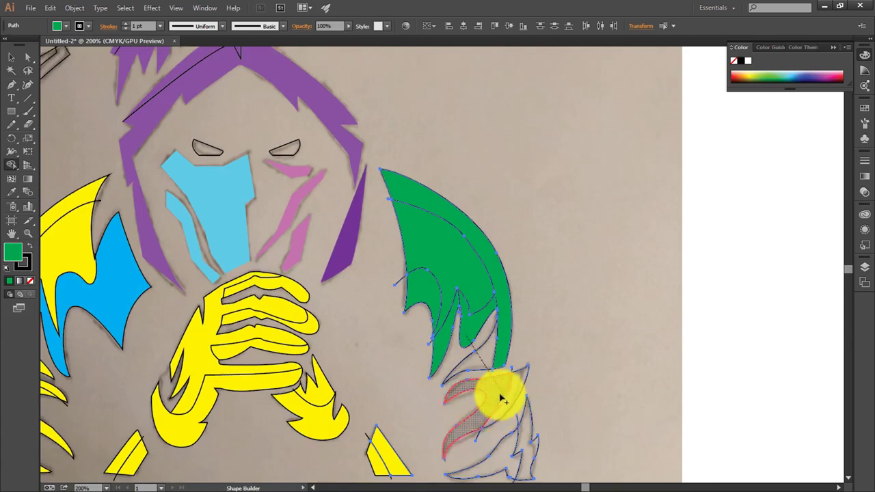
left_click_drag(475, 404, 511, 455)
scroll(519, 410, "up", 10)
scroll(520, 410, "left", 8)
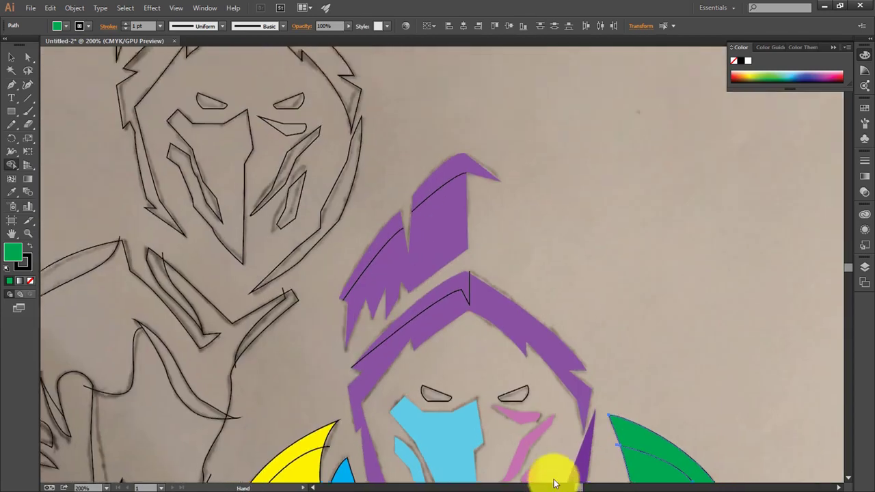
Merge the hood tip into the purple spike shape, undoing a trial blue fill.
left_click(11, 57)
left_click(389, 287)
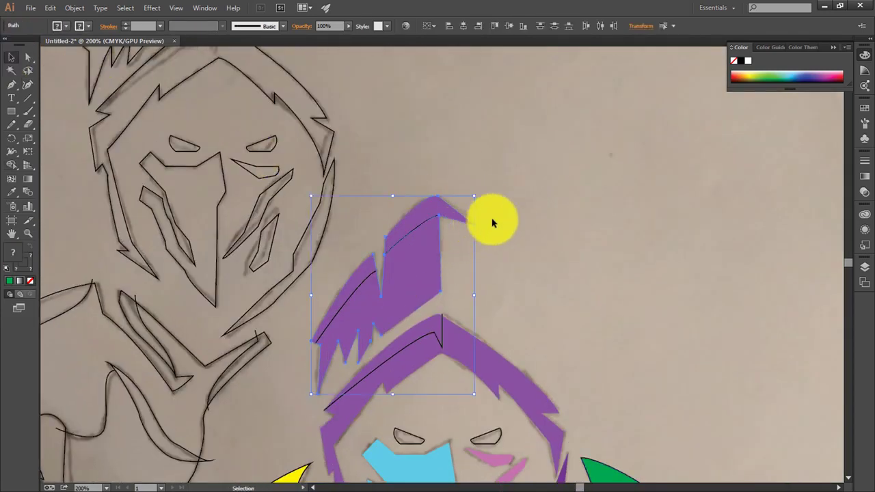
left_click(14, 163)
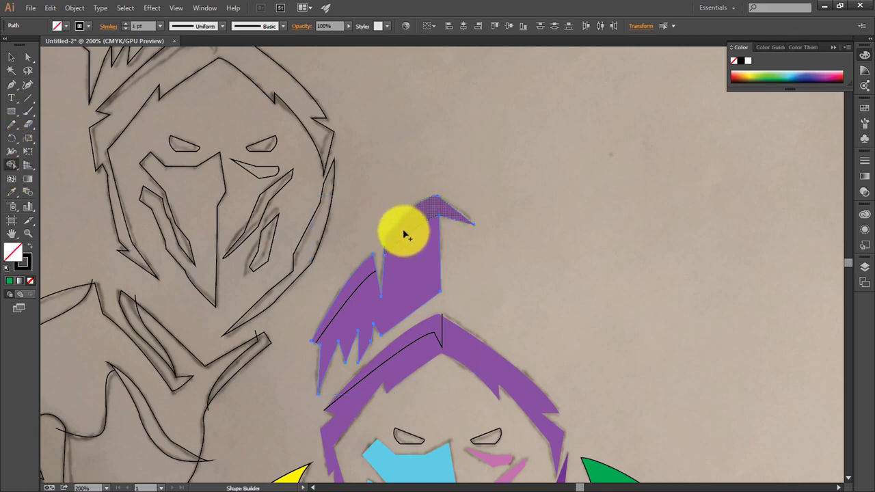
mouse_move(403, 235)
left_mouse_down()
mouse_move(454, 226)
mouse_move(370, 274)
left_mouse_up()
left_click(57, 26)
left_click(65, 55)
scroll(370, 274, "down", 1)
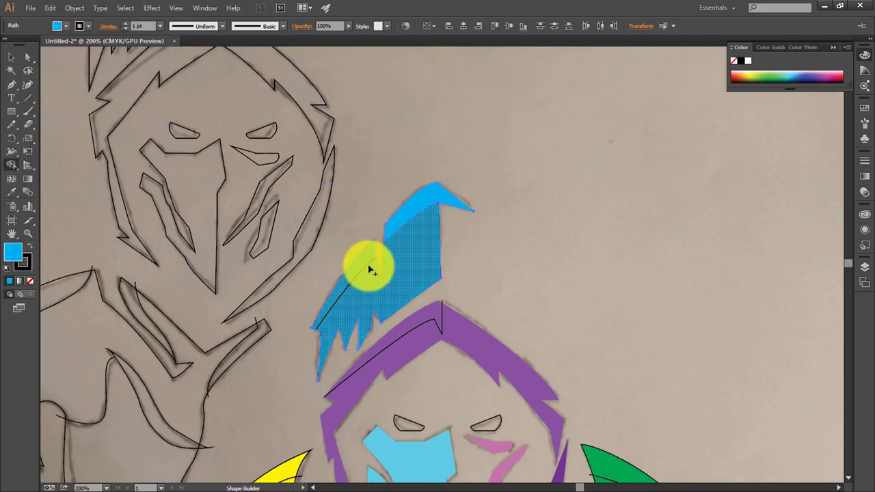
key("ctrl+z")
Nudge an anchor point on the hood's dividing line slightly upward.
left_click(28, 57)
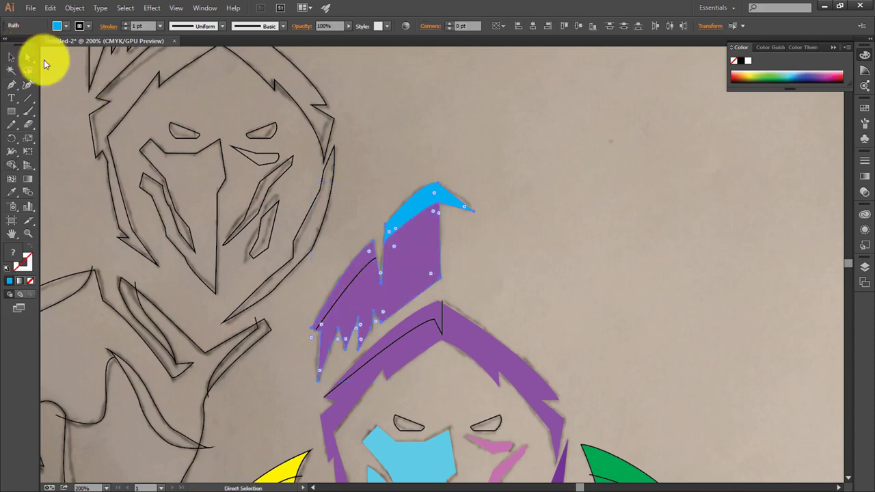
left_click(380, 263)
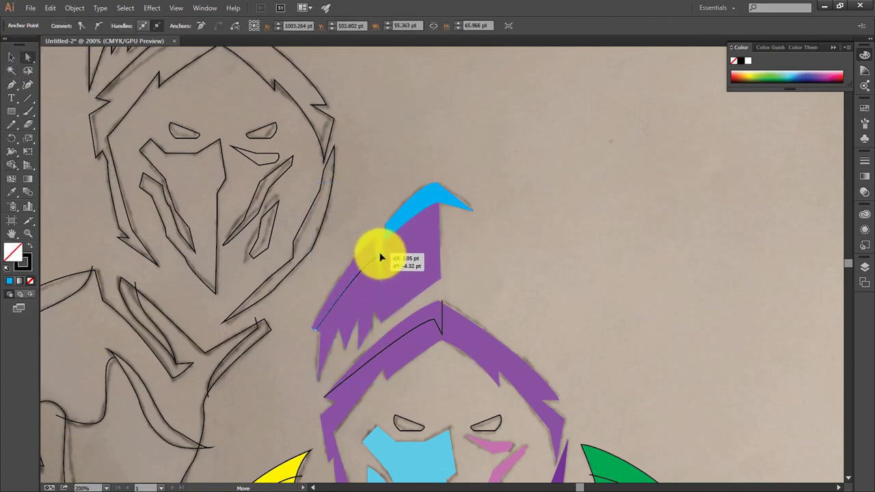
left_click_drag(380, 258, 380, 254)
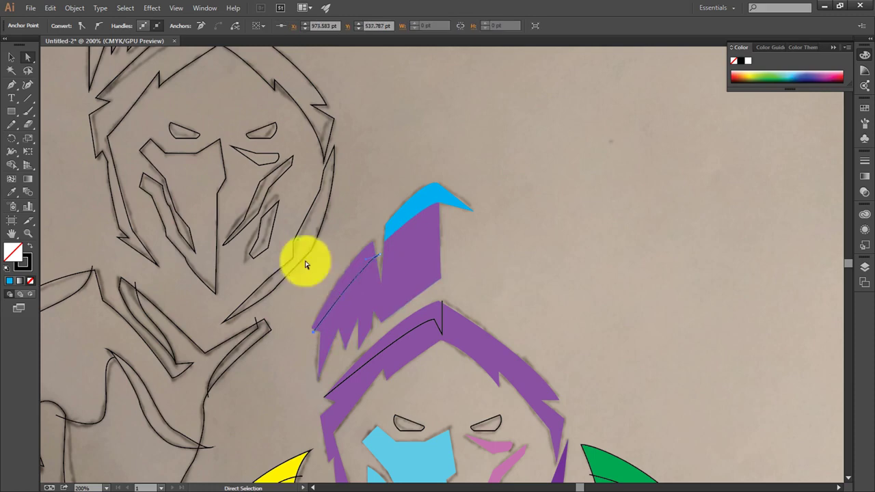
Fill the left strip of the hood spike cyan with Shape Builder.
left_click(11, 56)
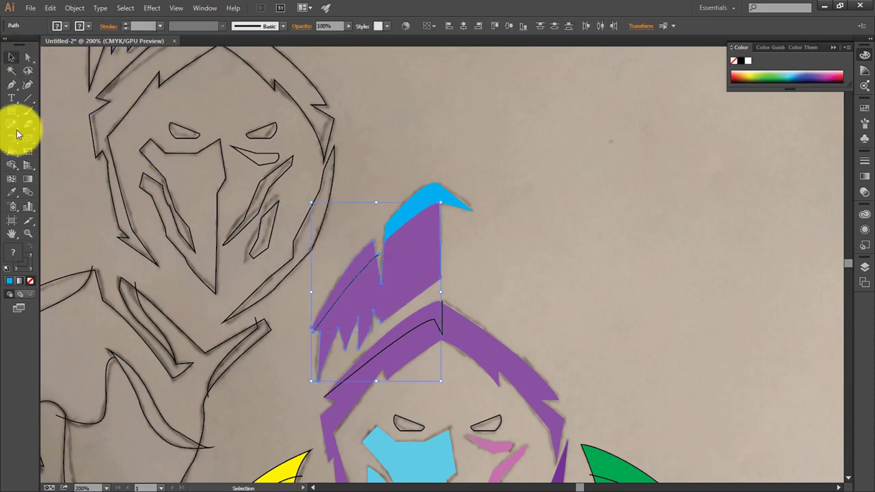
left_click(11, 165)
left_click(65, 26)
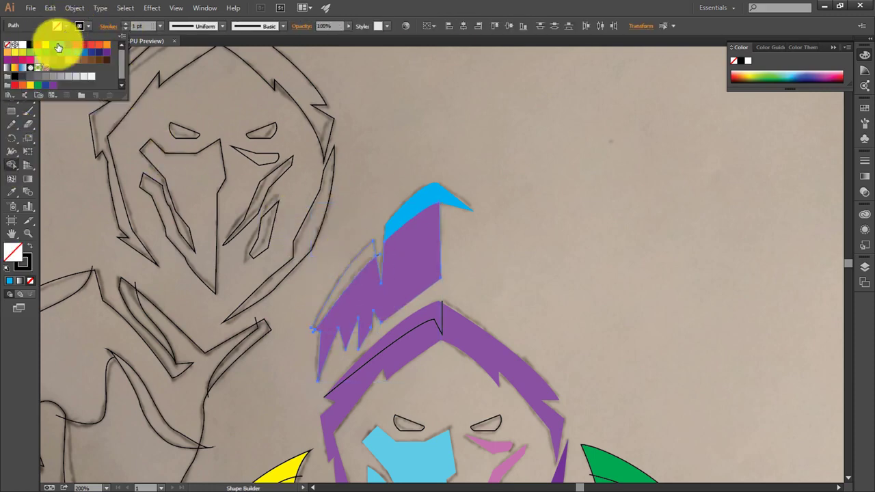
left_click(63, 38)
left_click(356, 266)
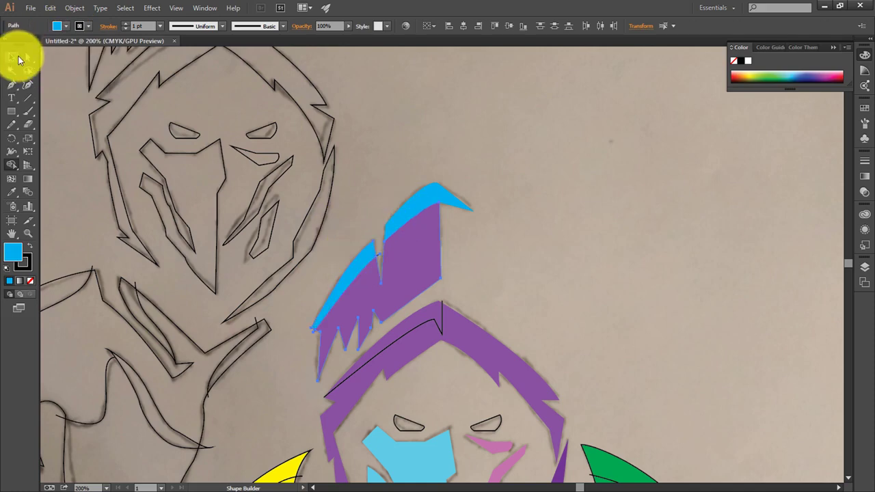
Fill the strip along the hood's upper edge cyan, then deselect and fit the artboard.
key("v")
left_click_drag(513, 294, 445, 352)
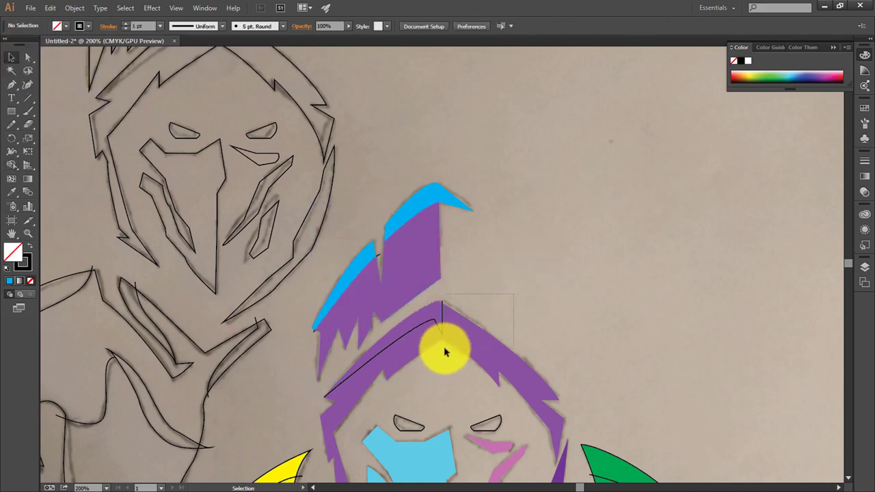
left_click(12, 165)
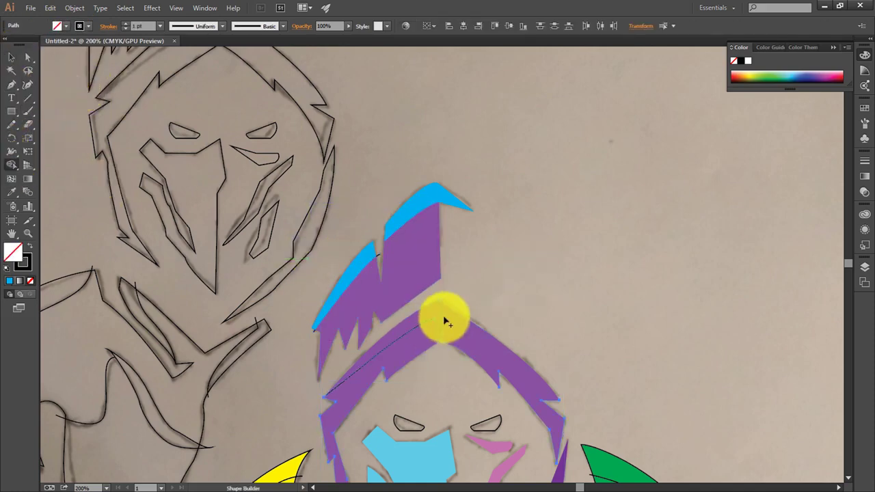
left_click(65, 26)
left_click(65, 48)
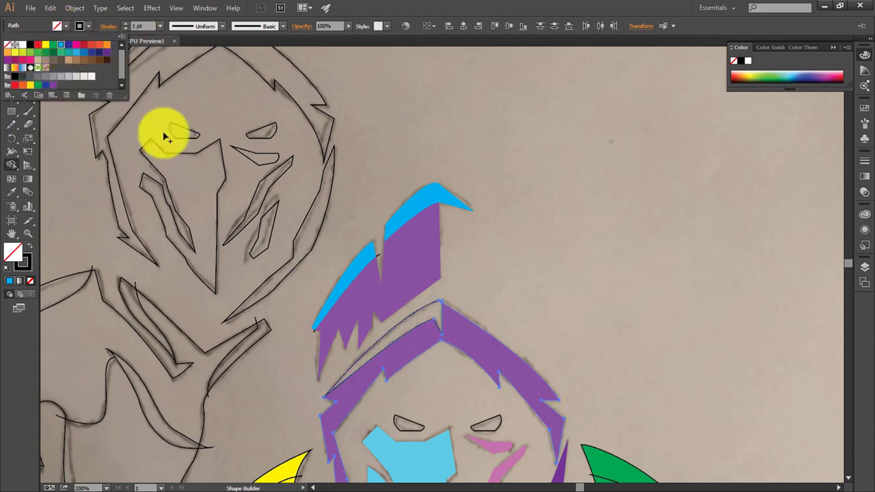
left_click(12, 58)
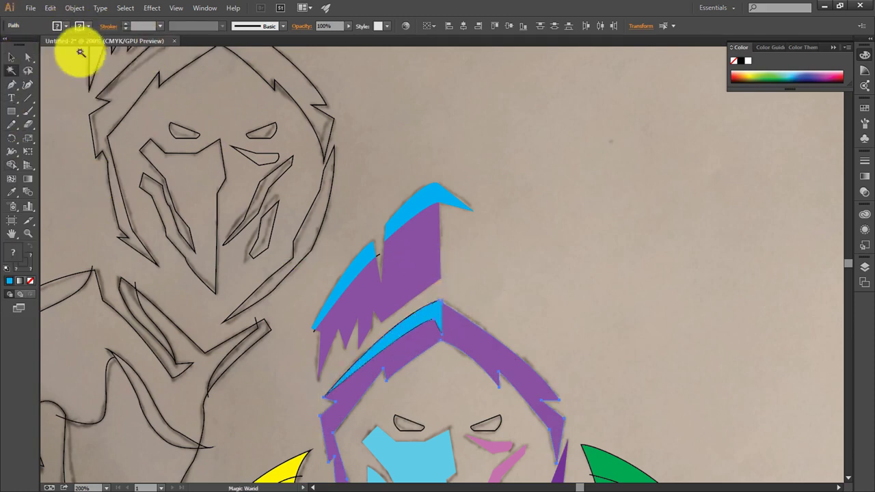
left_click(433, 129)
key("ctrl+0")
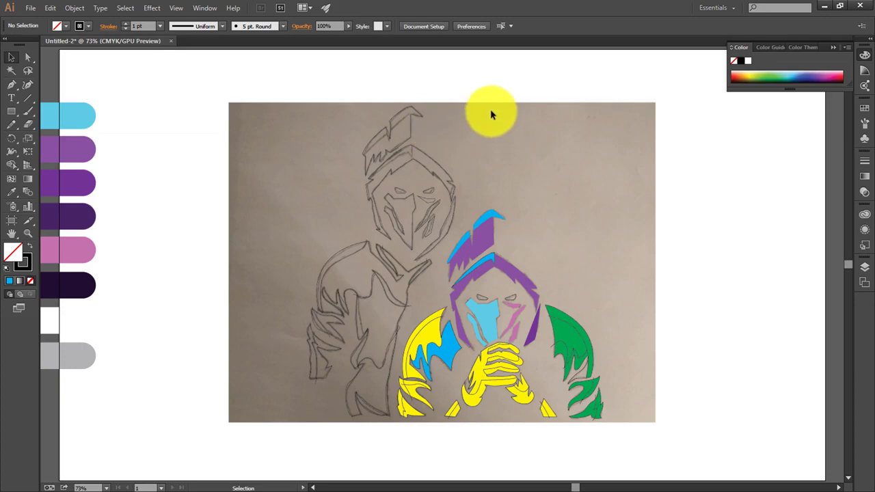
Recolour the yellow left-shoulder shape dark purple with the Eyedropper.
key("ctrl+plus")
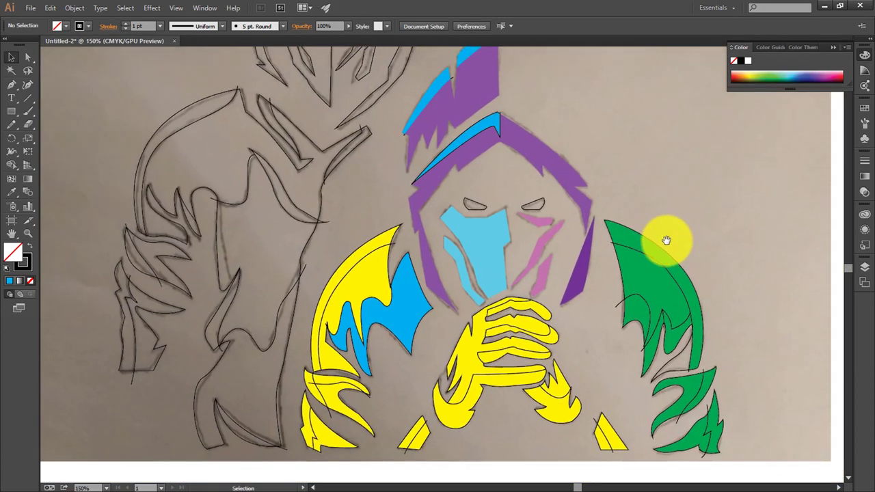
key("ctrl+0")
double_click(435, 329)
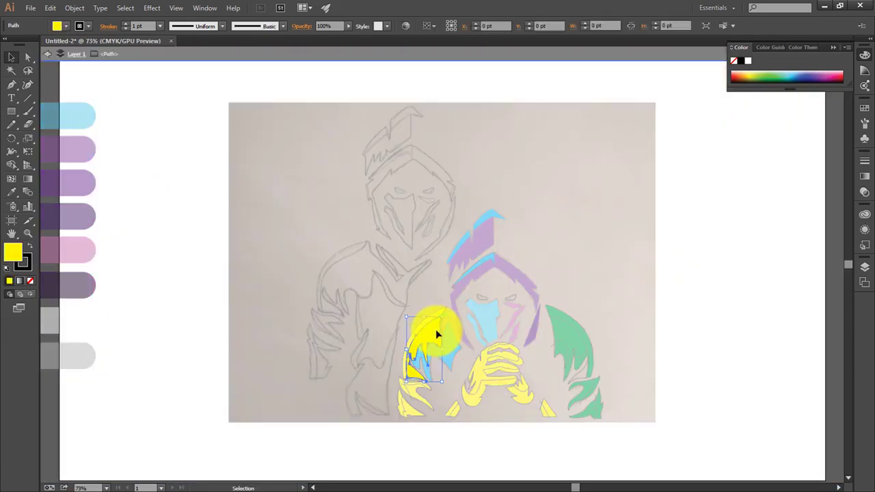
key("Escape")
left_click(451, 349)
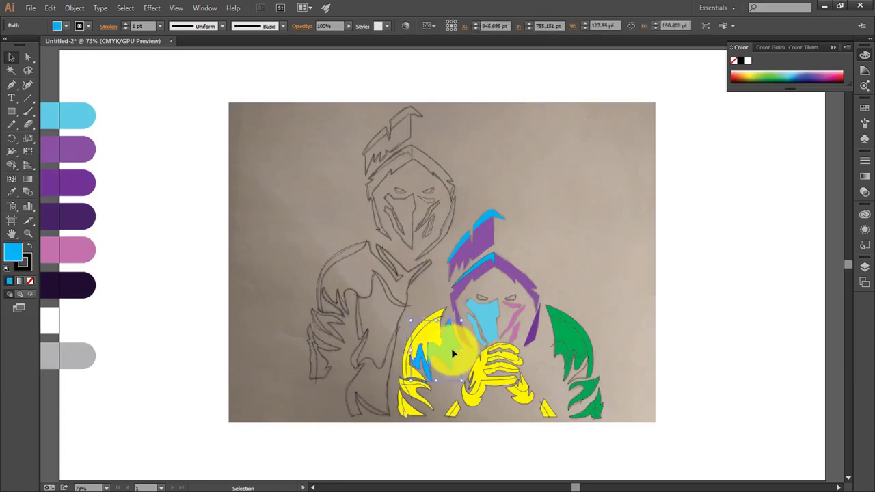
key("i")
left_click(93, 216)
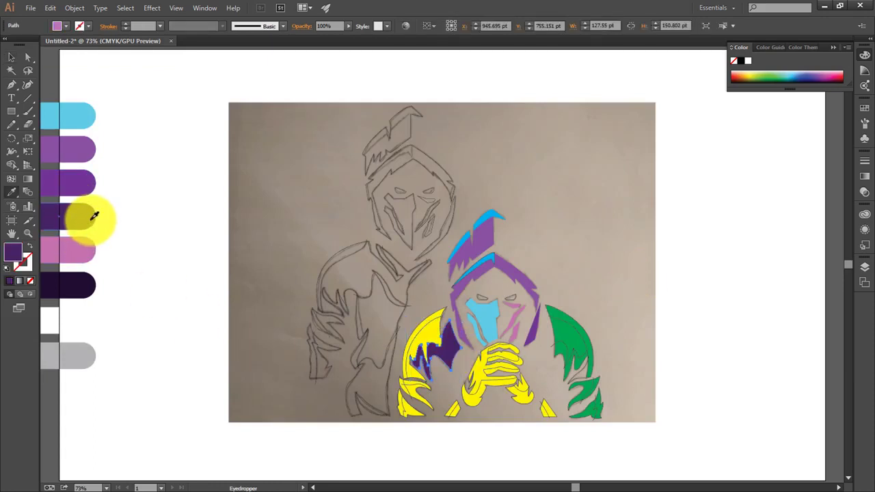
Make the thin shoulder curve light blue and the lower-left robe shape dark purple.
left_click(427, 332, "ctrl")
left_click(87, 181)
left_click(431, 307, "ctrl")
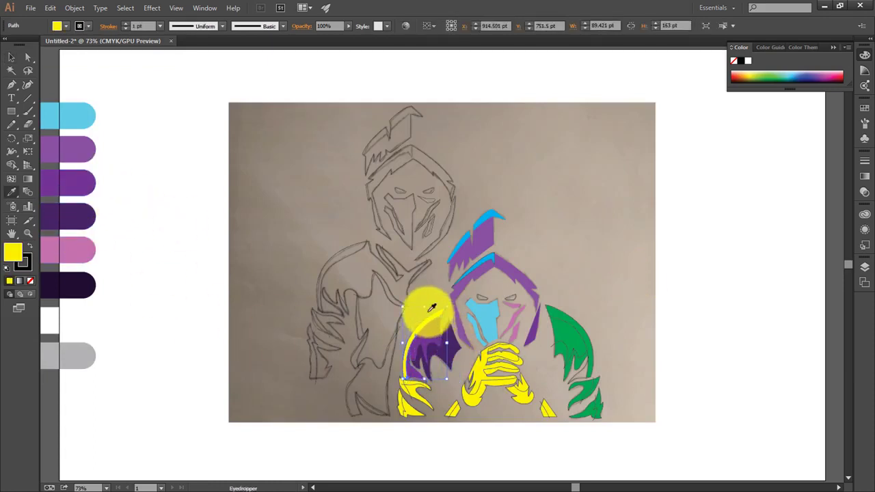
left_click(71, 110)
left_click(402, 389, "ctrl")
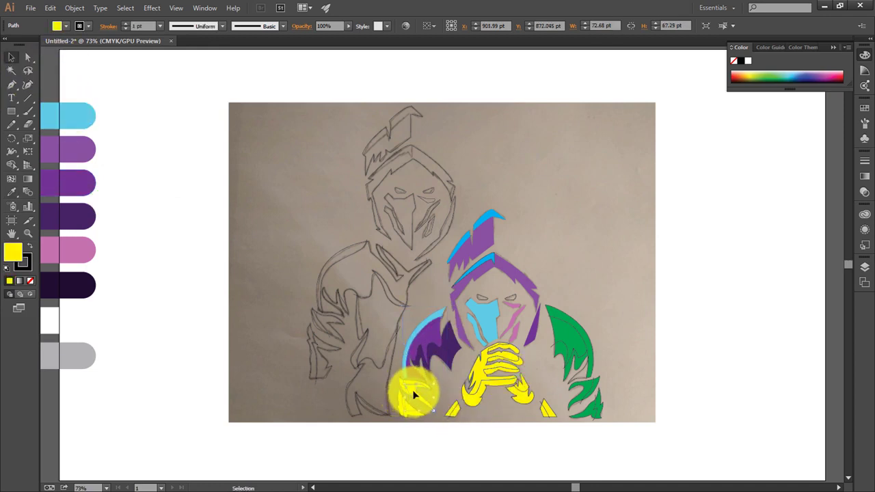
left_click(410, 381, "ctrl")
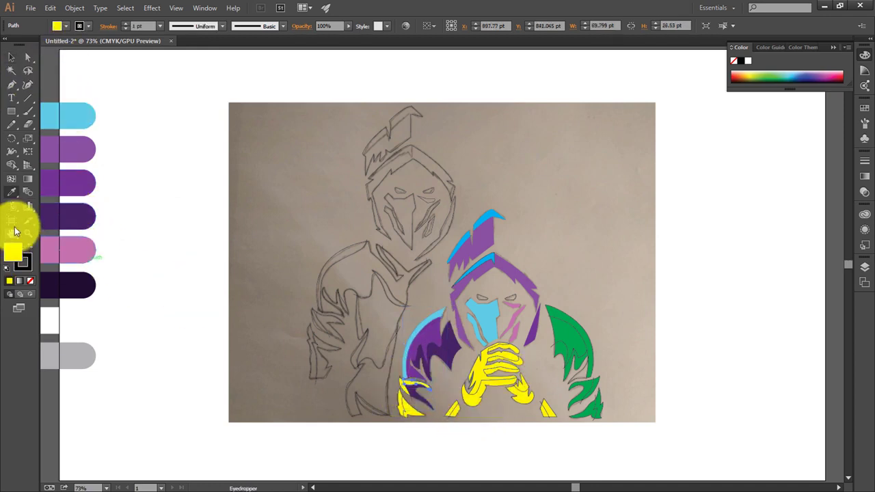
left_click(82, 190)
Fill the small lower-left edge piece light blue and the bottom-left piece dark purple.
left_click(403, 388, "ctrl")
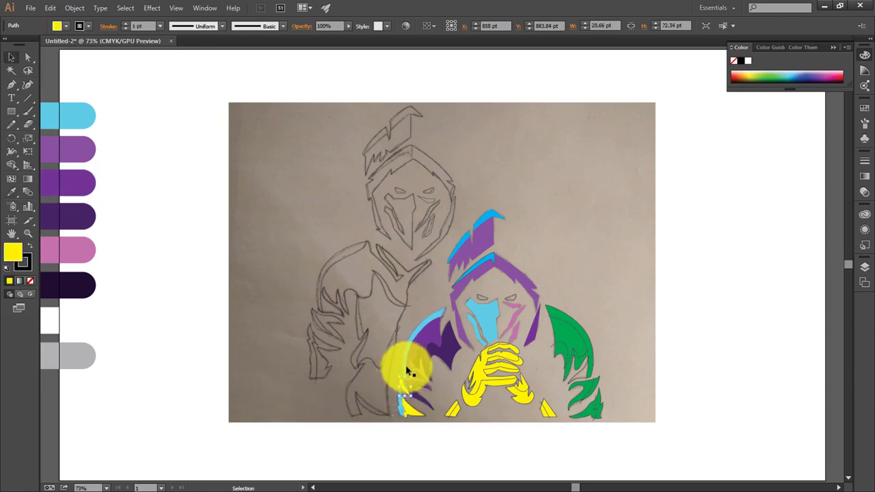
left_click(417, 387, "ctrl")
left_click(412, 359)
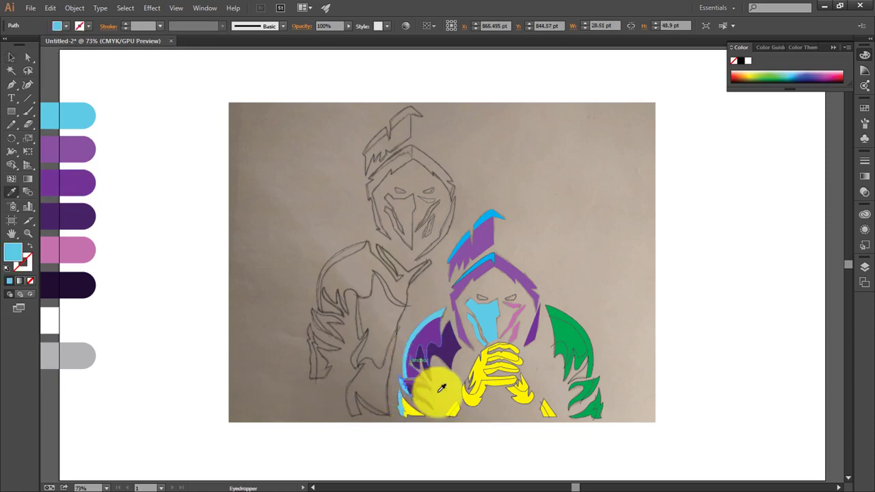
left_click(512, 402, "ctrl")
left_click(411, 411, "ctrl")
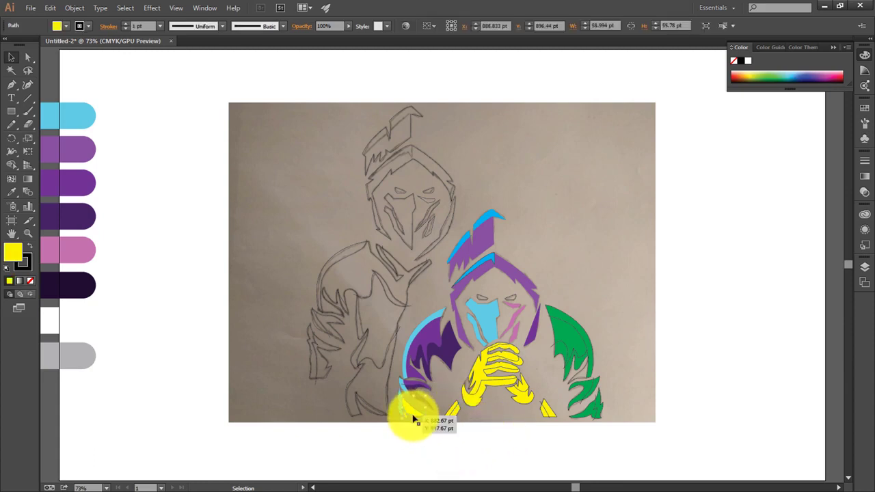
left_click(83, 190)
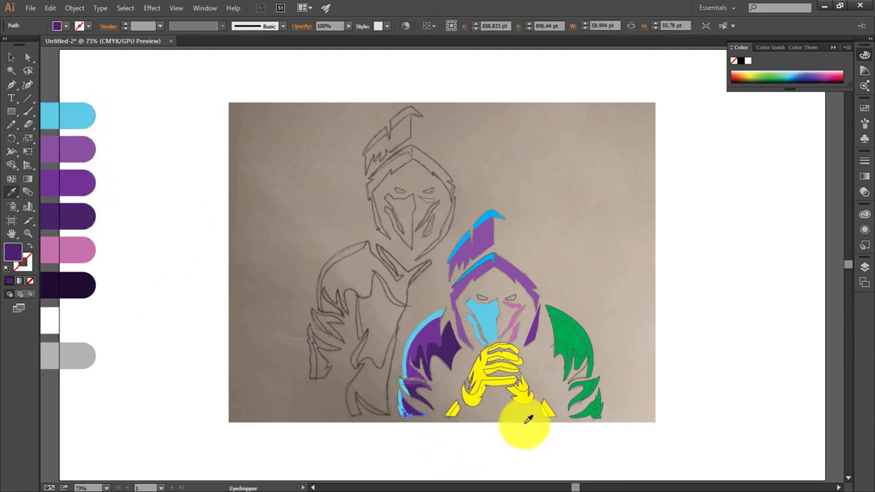
Fill the yellow triangle below the clasped hands light blue.
left_click(453, 407, "ctrl")
left_click(452, 413, "ctrl")
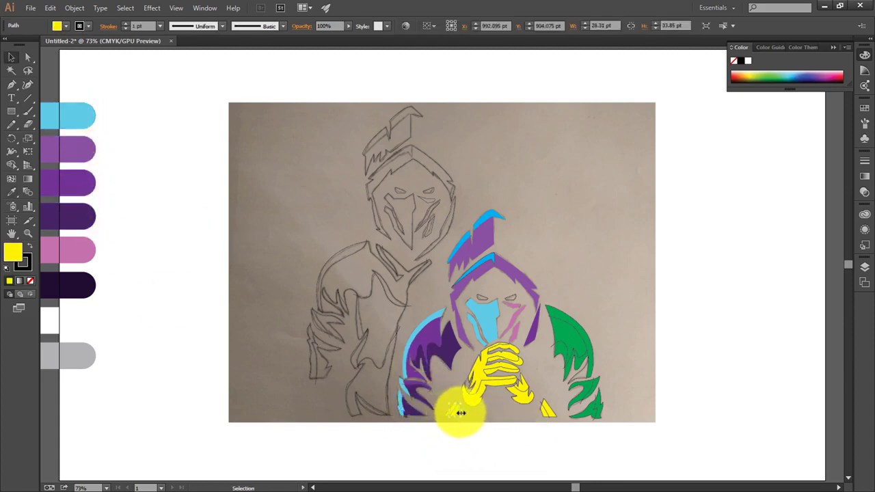
key("i")
left_click(443, 340)
left_click(488, 316)
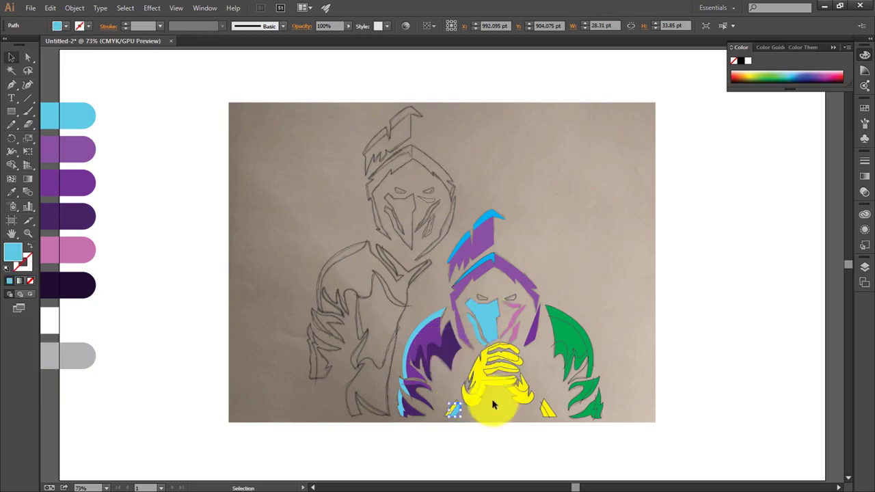
left_click(454, 407, "ctrl")
scroll(454, 405, "up", 1)
scroll(451, 400, "up", 1)
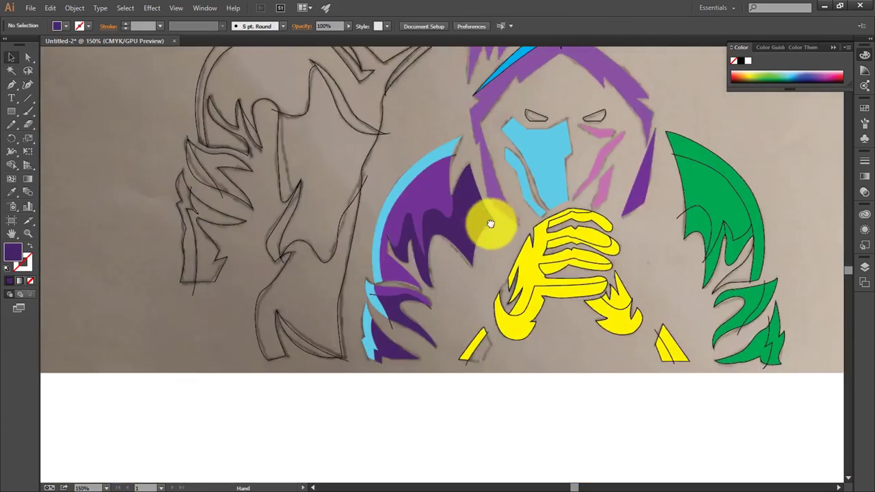
left_click(525, 182)
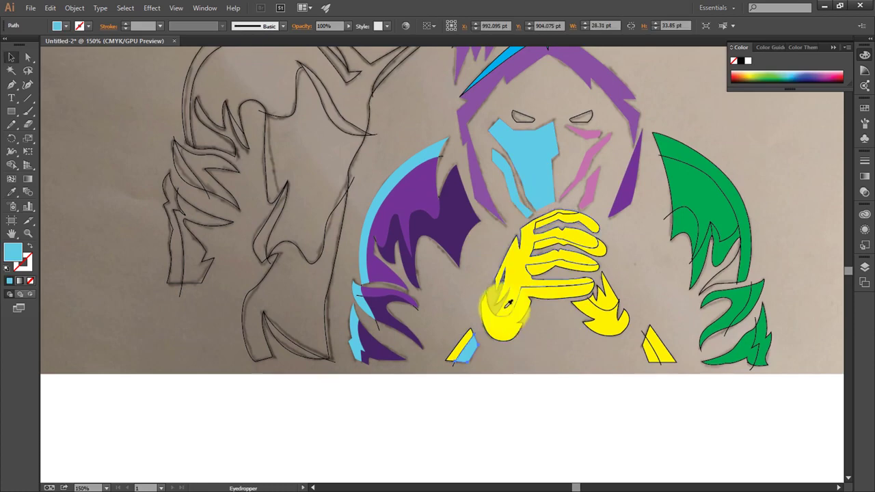
Sample light blue onto the small wedge below the hands, then fit the whole artboard.
key("i")
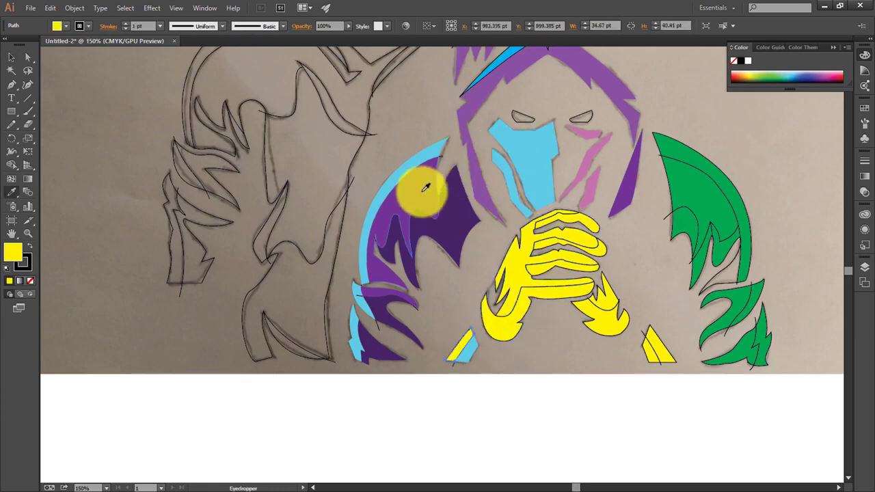
left_click(539, 162)
left_click(464, 348, "ctrl")
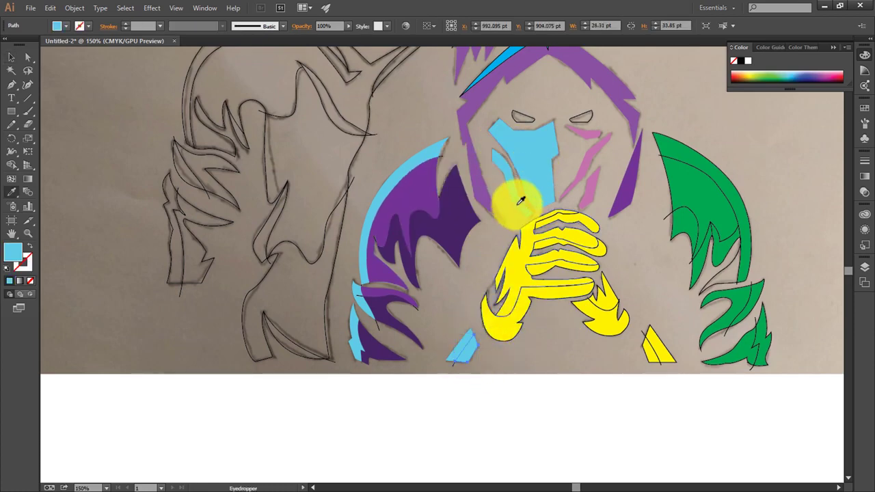
left_click(412, 221)
key("v")
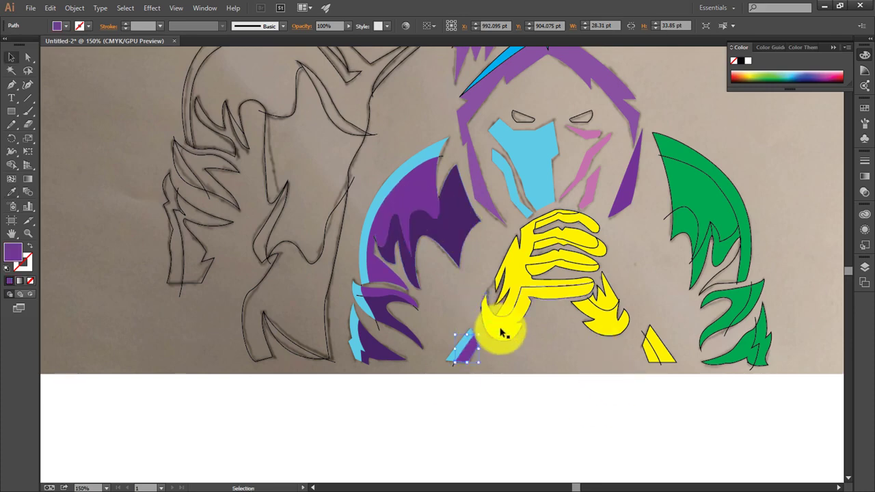
key("ctrl+0")
left_click(396, 239)
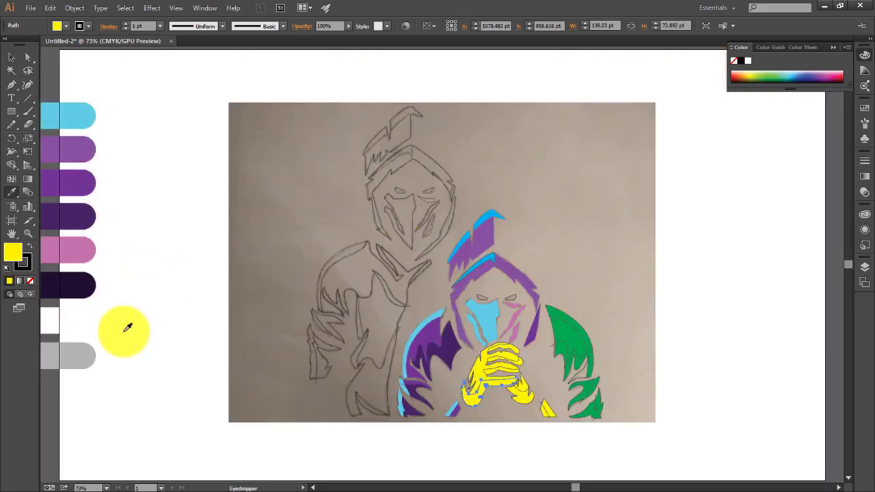
Fill the yellow clasped hands white using the Eyedropper on the white swatch.
key("v")
left_click(471, 366)
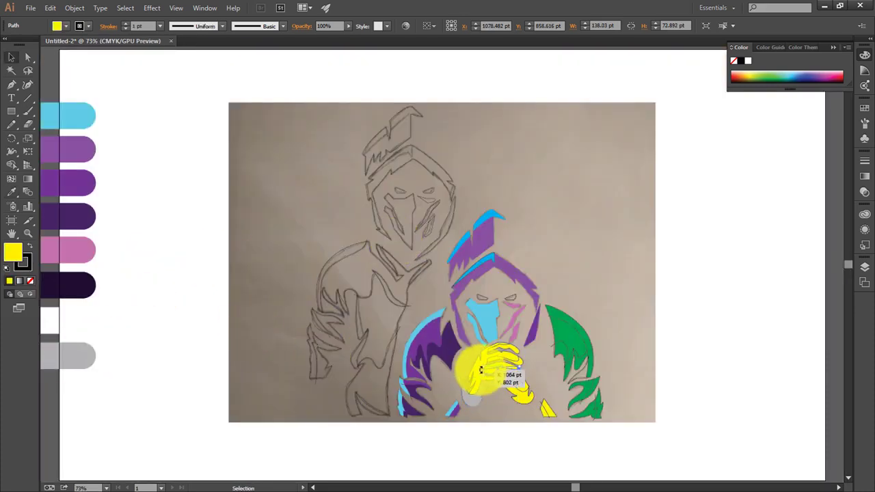
left_click(478, 368)
key("i")
left_click(72, 313)
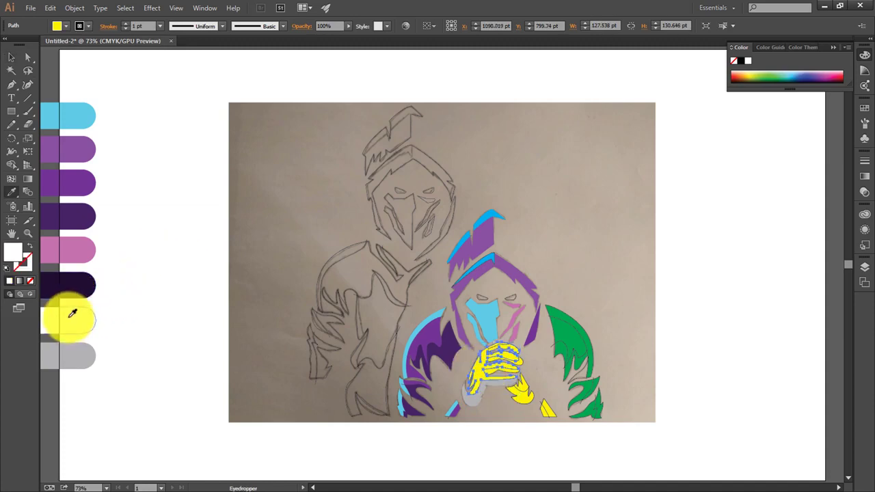
Give the shading pieces and finger shading under the hands a grey fill, then deselect.
key("v")
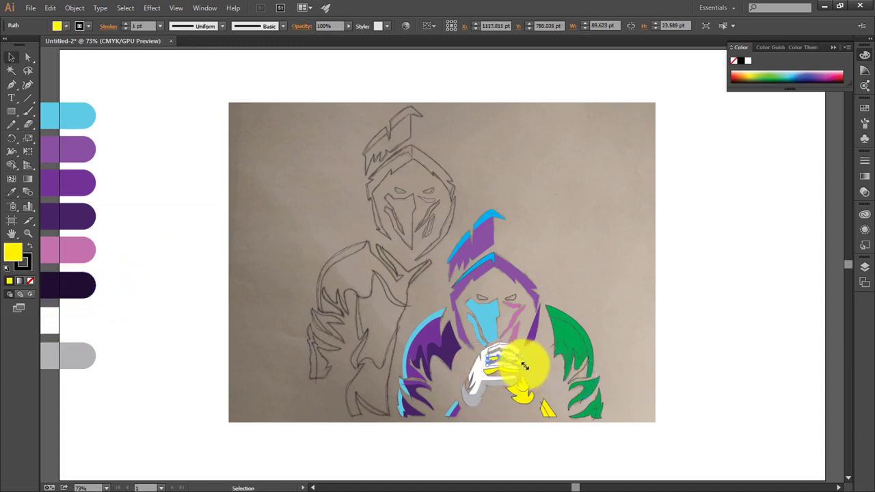
key("i")
left_click(72, 352)
key("v")
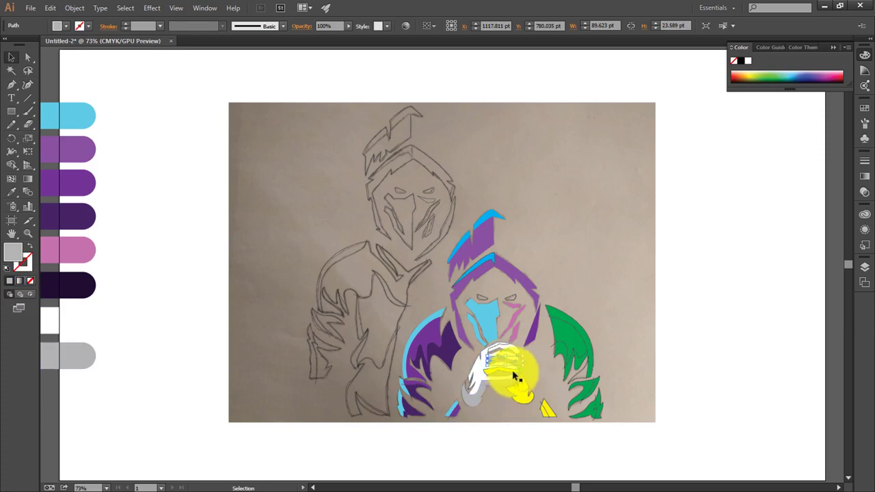
left_click(516, 376)
key("i")
left_click(86, 362)
key("v")
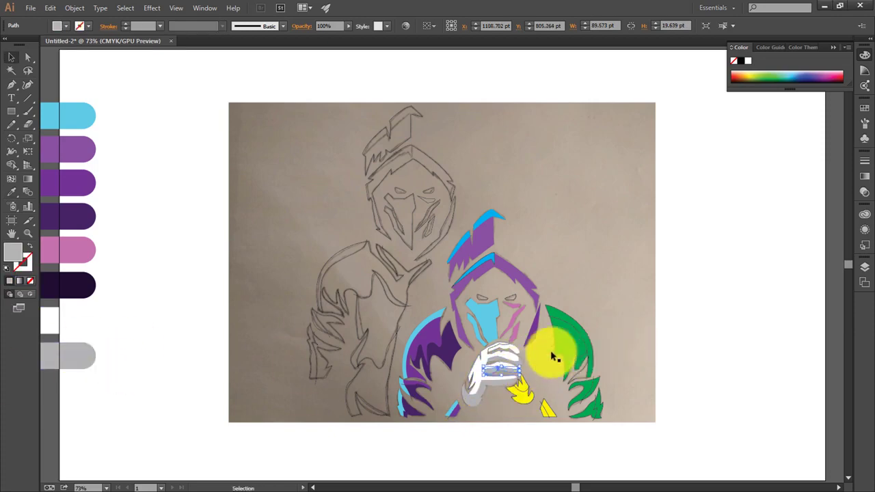
left_click(560, 353)
left_click(698, 349)
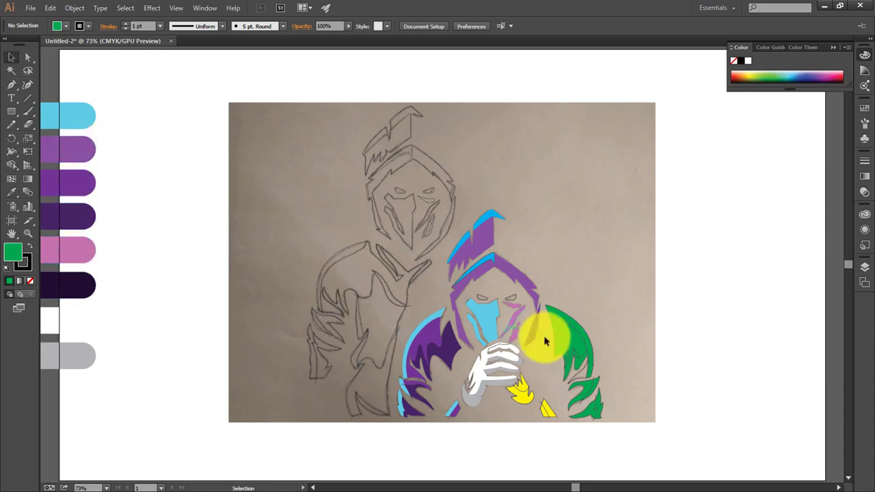
Recolour the small right-side piece light pink, after undoing a trial light purple fill.
left_click(564, 336)
key("i")
left_click(78, 157)
key("v")
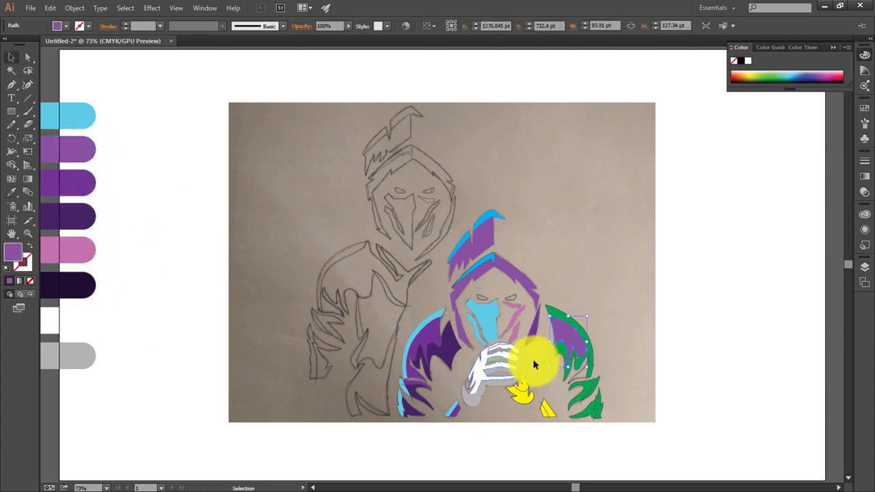
key("i")
left_click(557, 351)
left_click(561, 345)
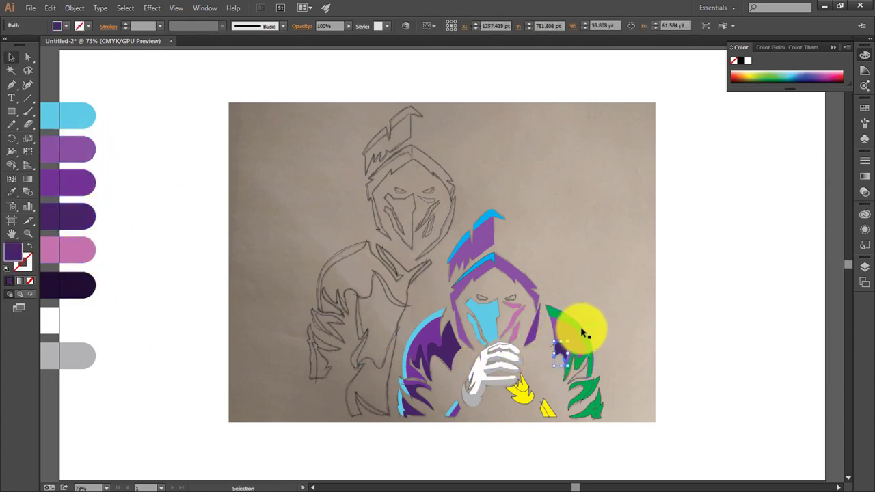
left_click(562, 311)
key("i")
Fill the lower leftover piece on the right with dark purple.
left_click(78, 250)
key("v")
left_click(575, 365)
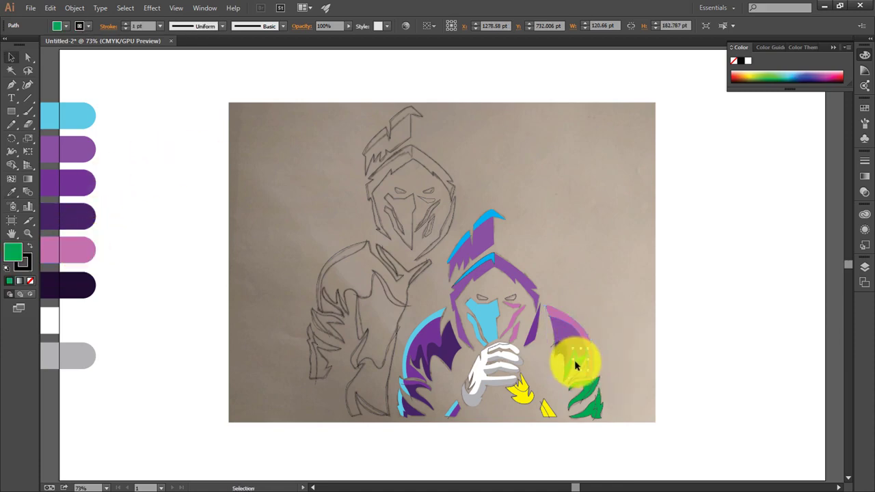
key("i")
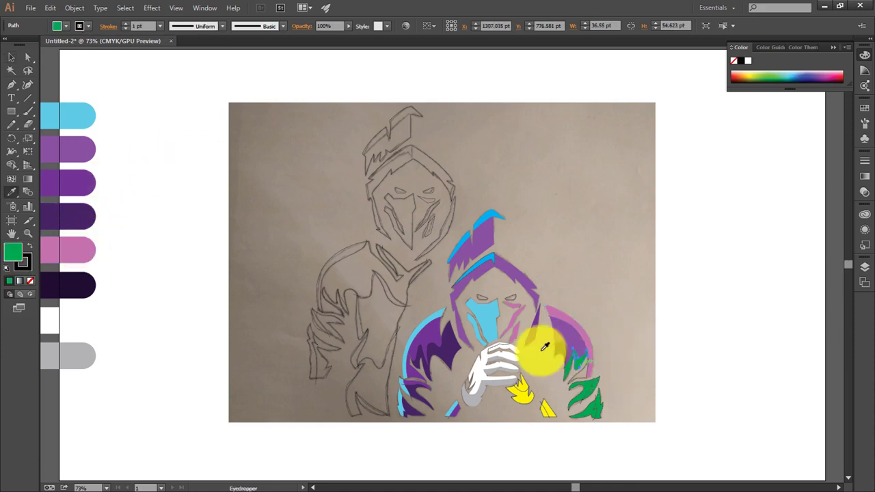
left_click(75, 218)
key("v")
Fill the lower-right leftover shape pink from the palette.
left_click(586, 389)
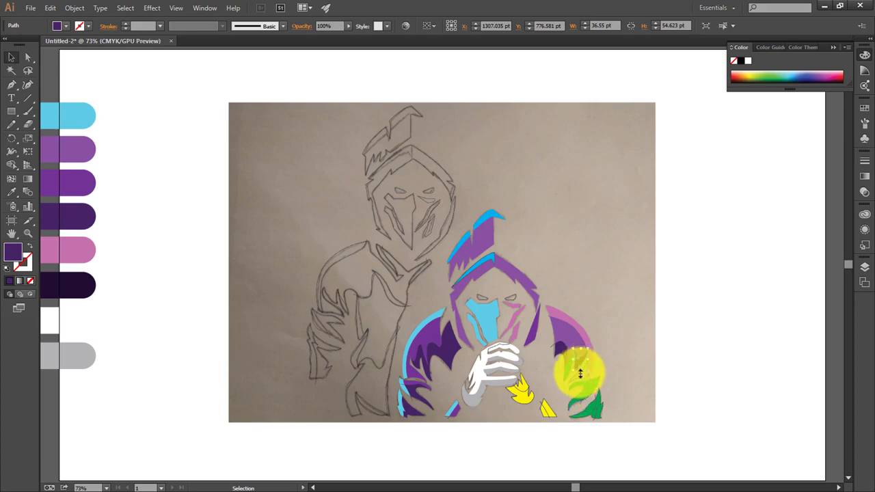
left_click(569, 375)
left_click(577, 319)
left_click(650, 384)
scroll(615, 362, "down", 2)
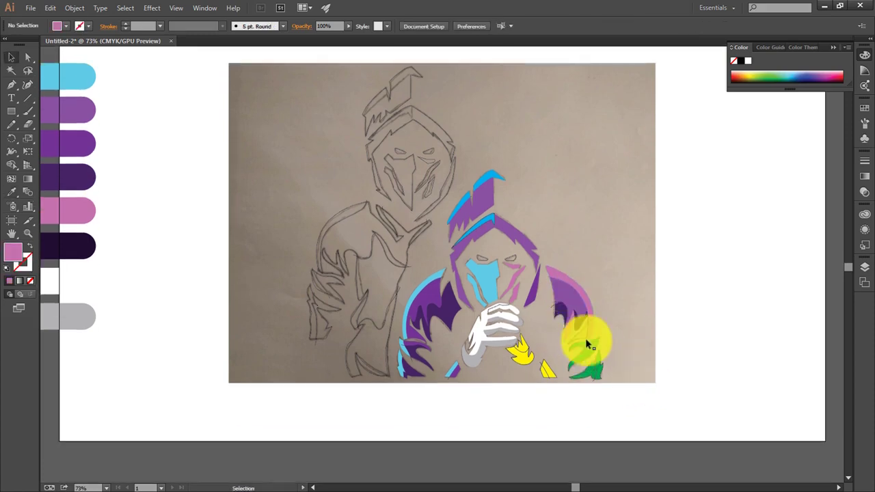
left_click(586, 342)
left_click(568, 312)
left_click(592, 303)
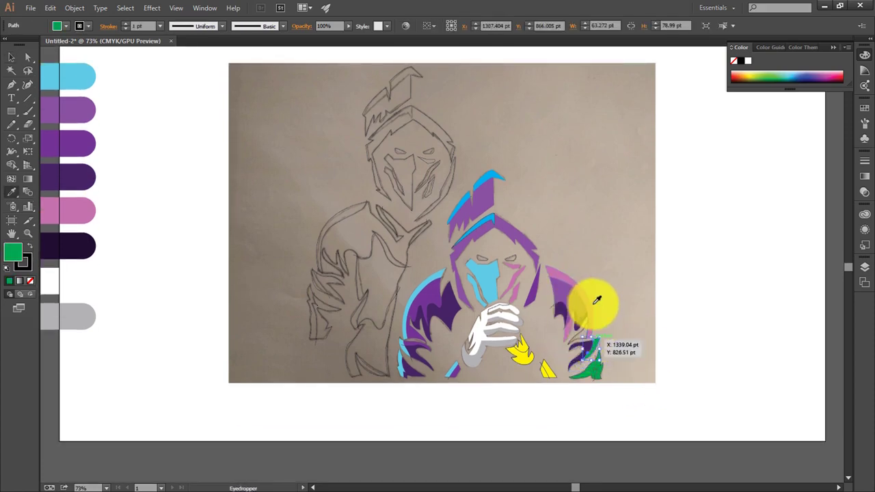
Give the leftover placeholder piece on the shoulder the pink palette colour.
left_click(589, 345)
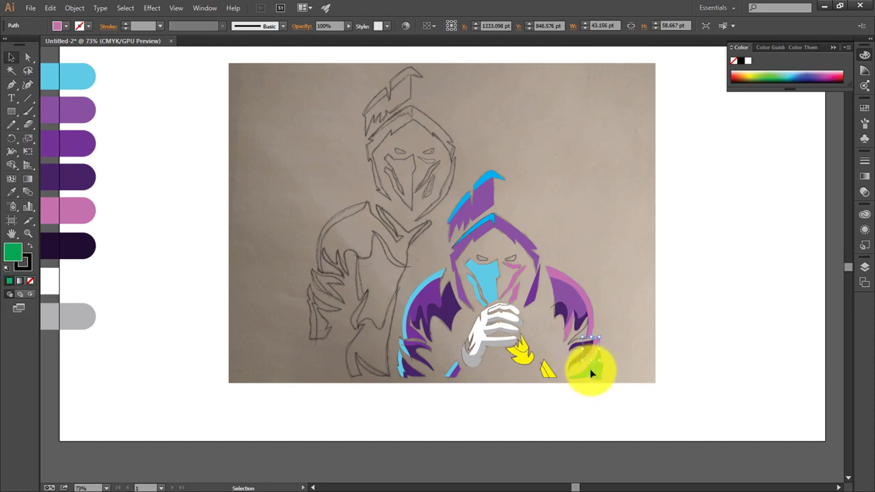
left_click(600, 375)
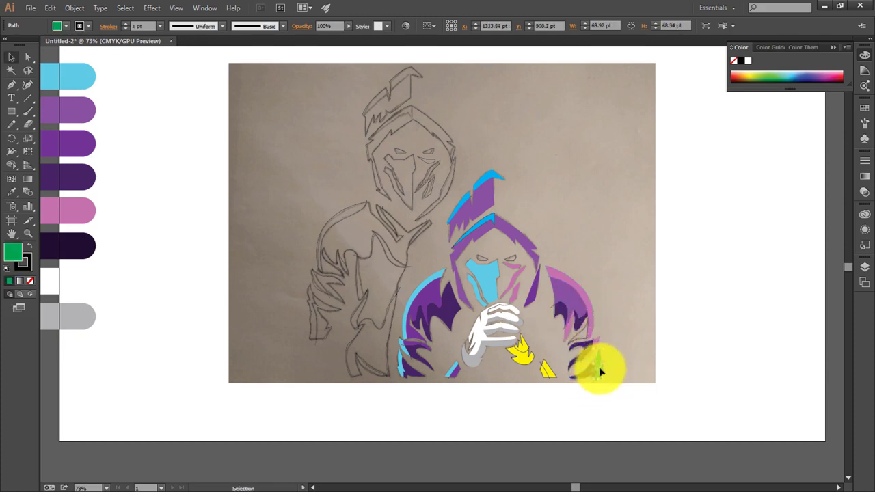
left_click(586, 307)
left_click(570, 274)
left_click(610, 345)
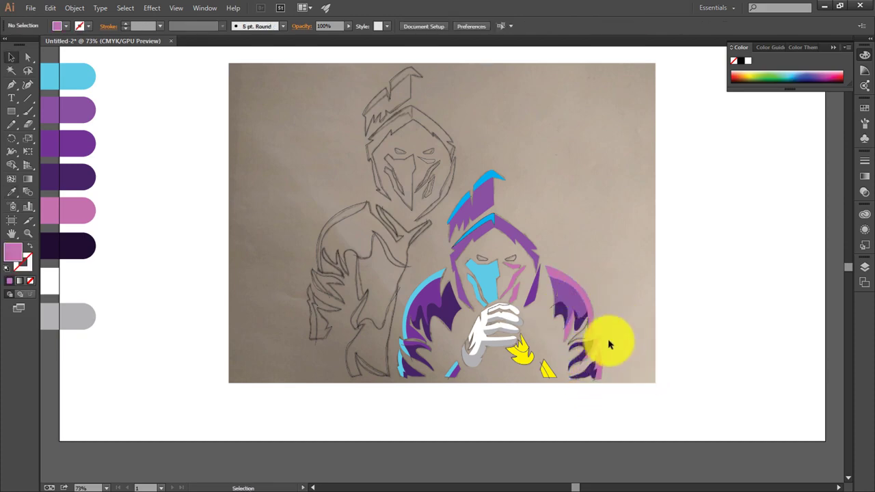
left_click(586, 335)
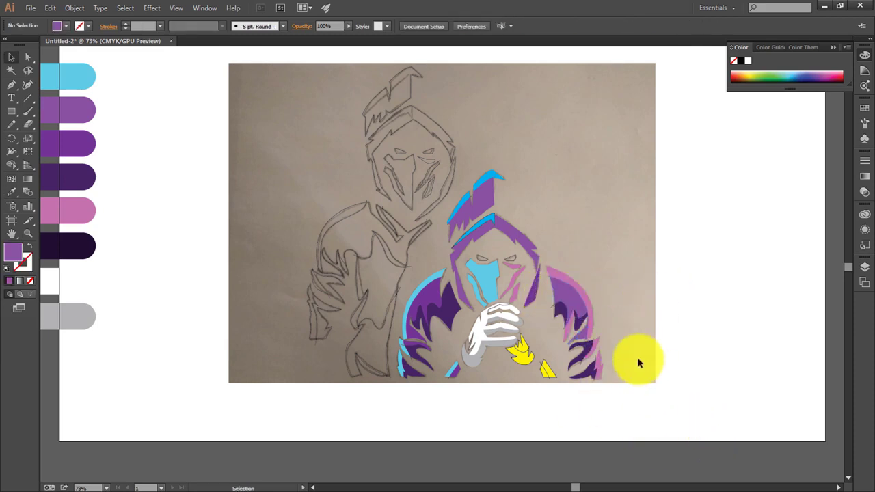
Recolour the small yellow flames beside the clasped hands purple and pink.
left_click(524, 356)
key("v")
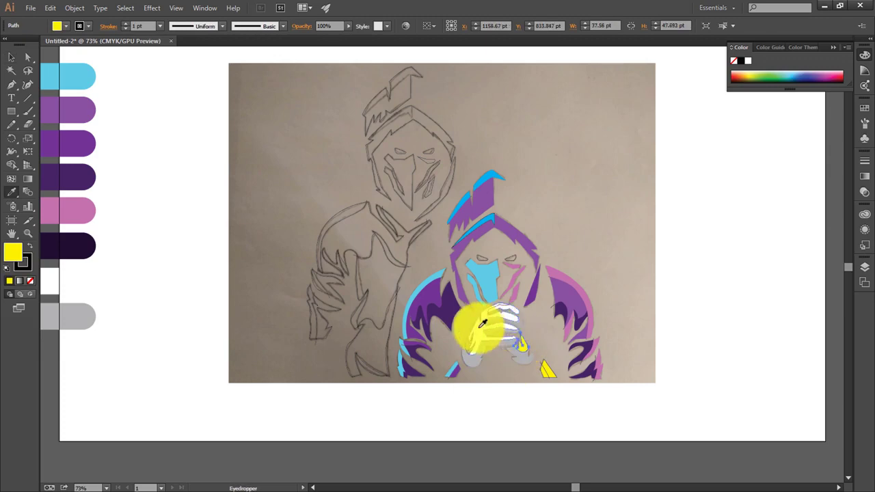
left_click(520, 341)
key("i")
left_click(544, 376)
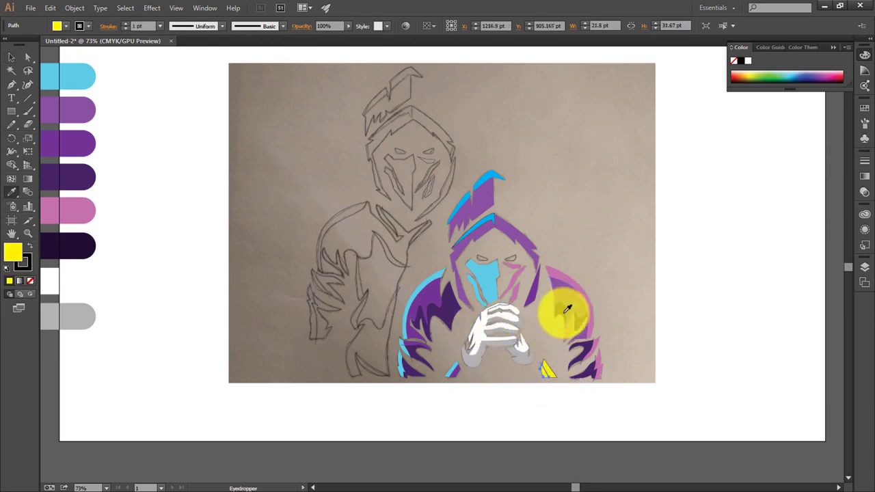
left_click(566, 309)
key("v")
left_click(595, 308)
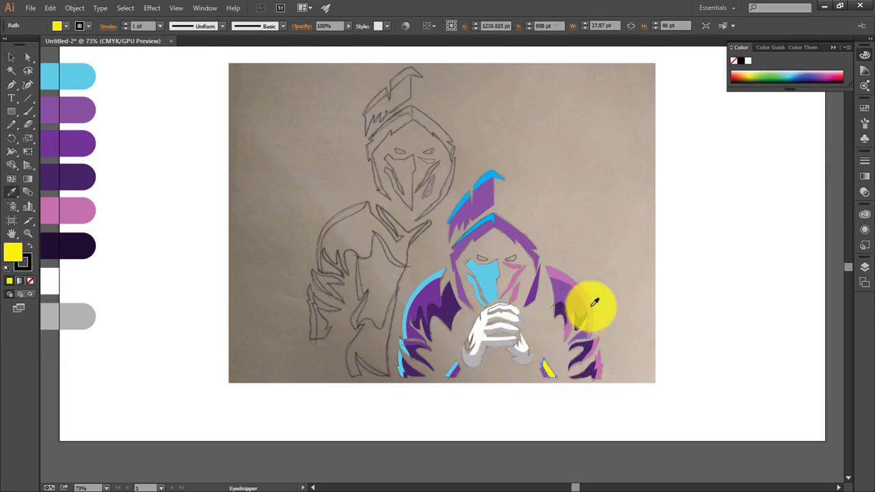
left_click(617, 313)
left_click(516, 250)
Make the front figure's eyes white from the palette.
left_click(482, 258)
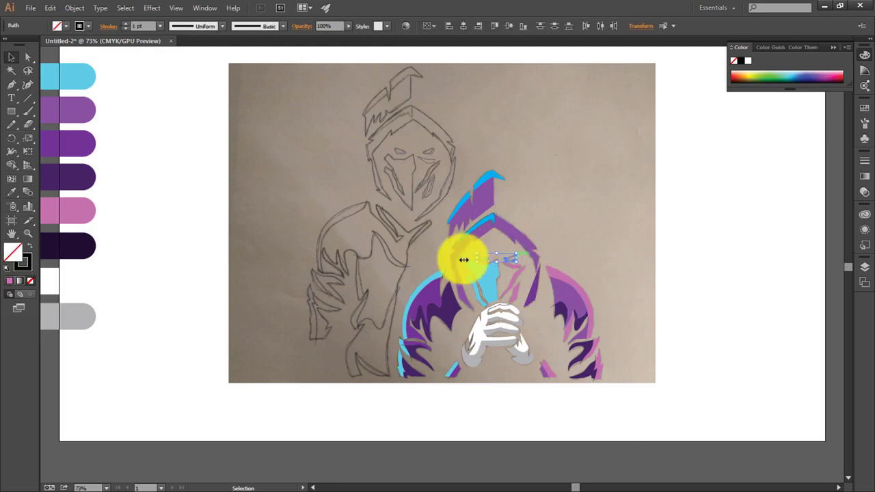
key("i")
left_click(49, 281)
key("v")
left_click(425, 424)
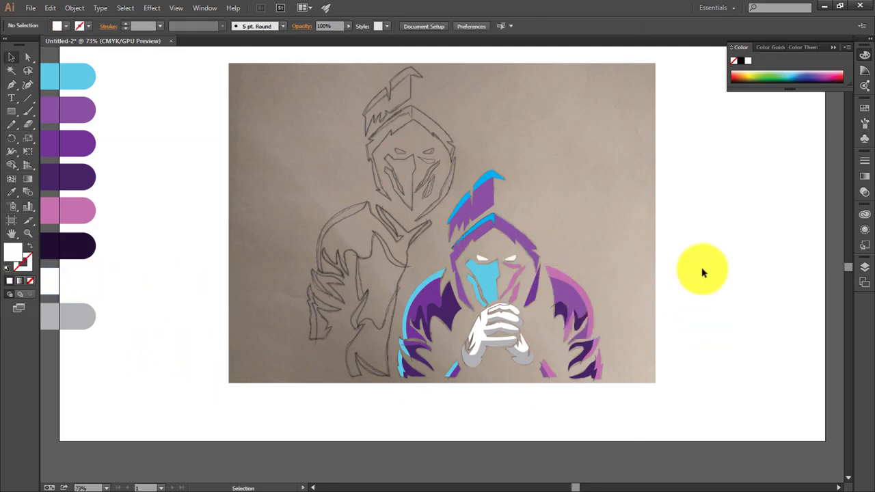
Split the top finger of the hand group along its sketch line with Shape Builder.
scroll(700, 275, "up", 2)
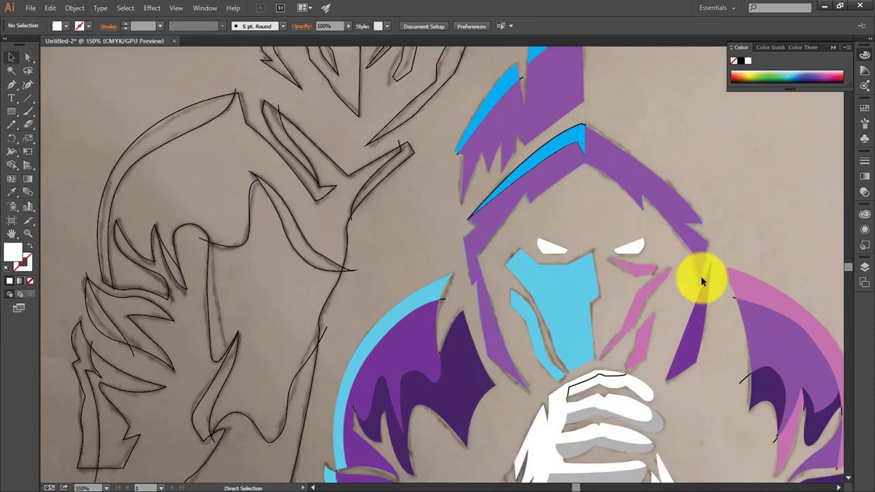
scroll(629, 253, "up", 2)
scroll(606, 410, "down", 2)
left_click(566, 392)
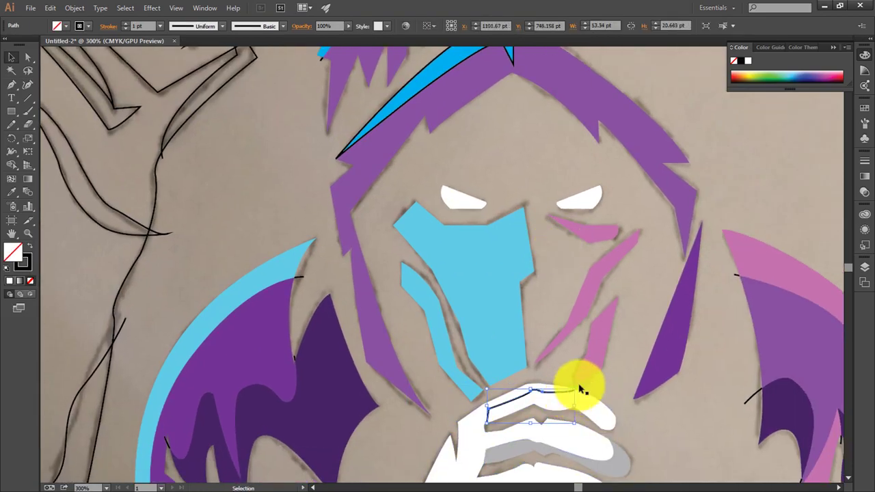
left_click(28, 57)
left_click(568, 396)
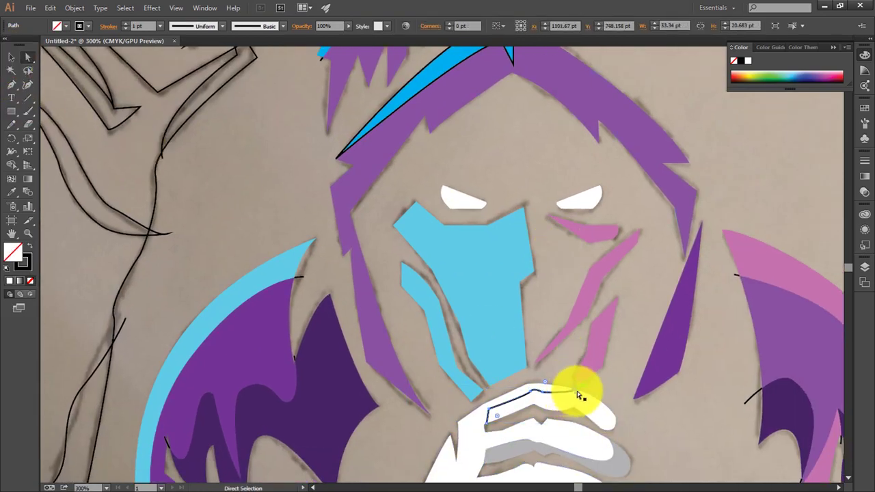
left_click(579, 394)
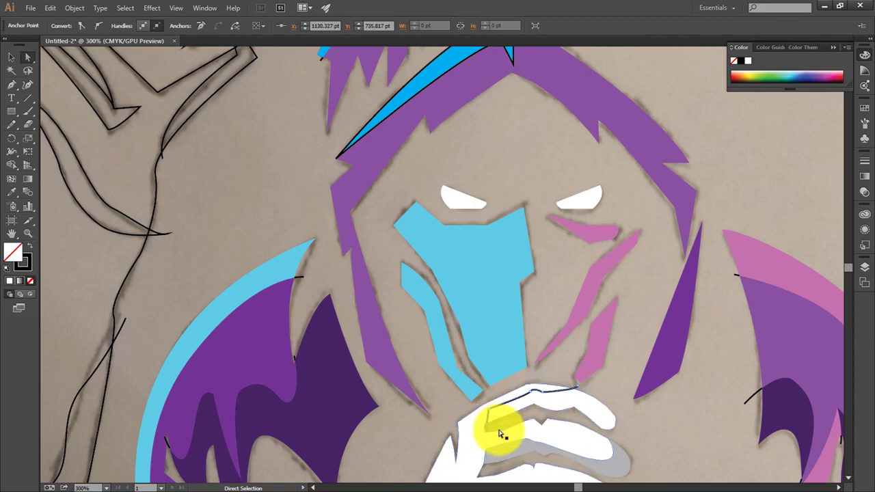
left_click(11, 59)
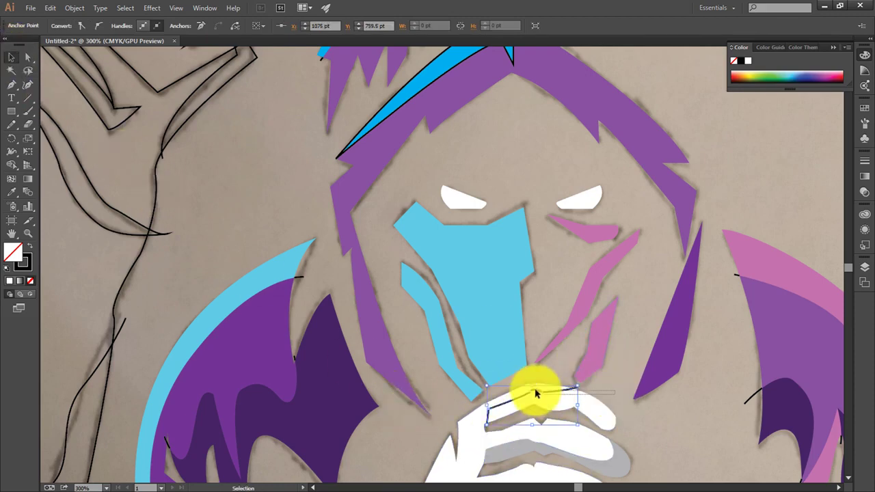
left_click(532, 402)
left_click(11, 164)
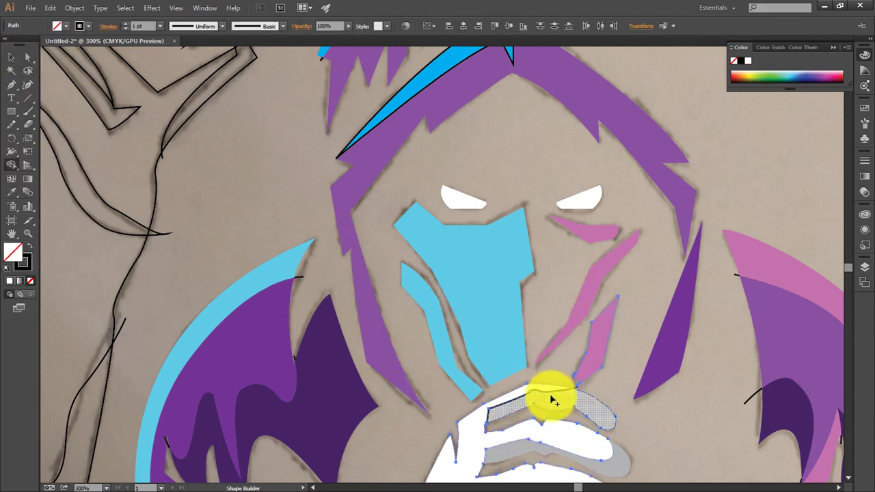
key("ctrl+0")
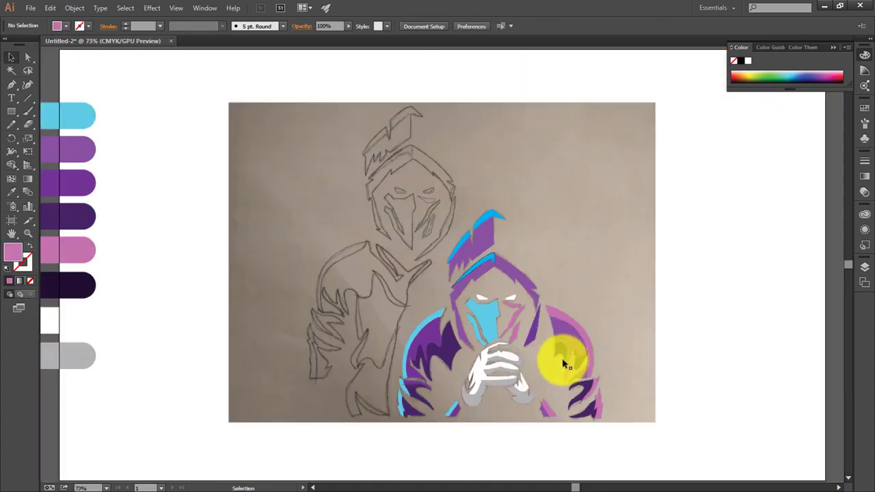
Shade the new finger piece light grey and check the hands up close.
left_click(513, 354)
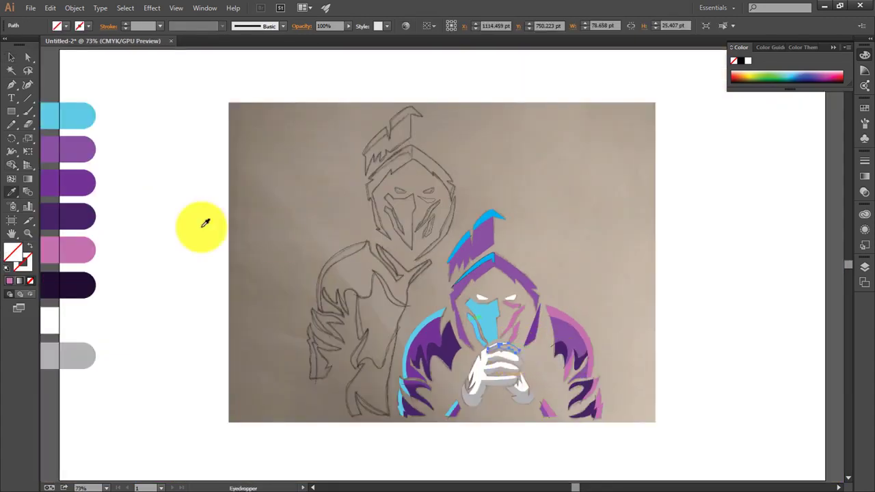
left_click(73, 351)
left_click(792, 212)
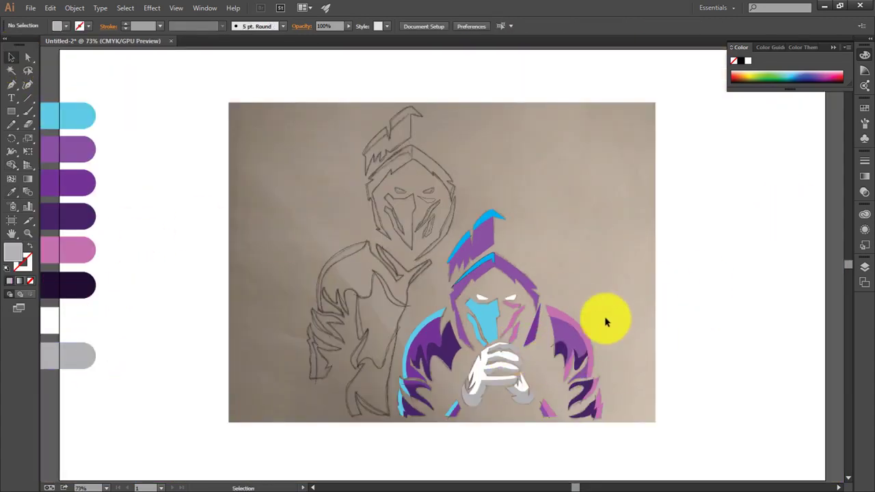
key("ctrl+plus")
key("ctrl+plus")
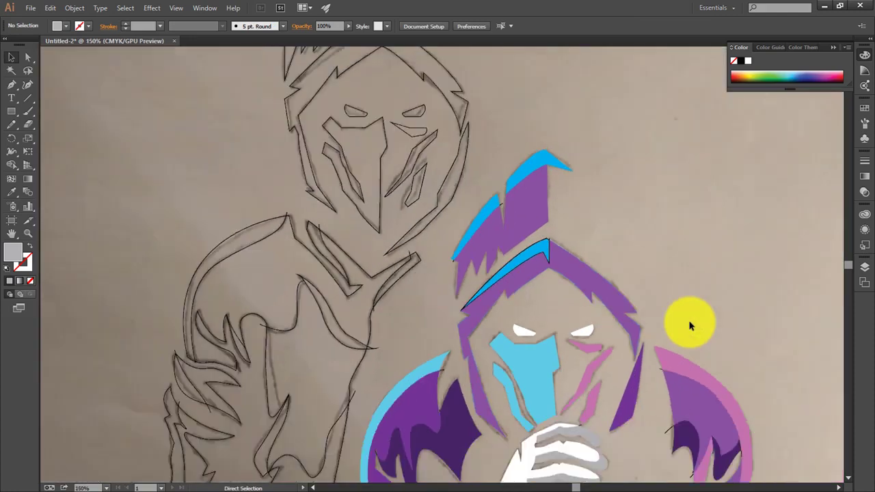
key("ctrl+0")
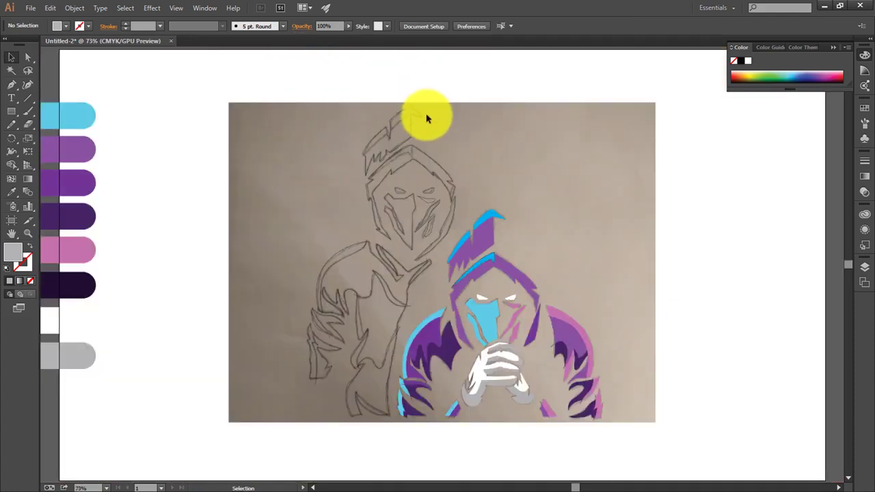
Use Shape Builder on the left figure's sketch to fill its shoulder, arm and hand bright blue.
left_click(421, 118)
left_click(359, 373)
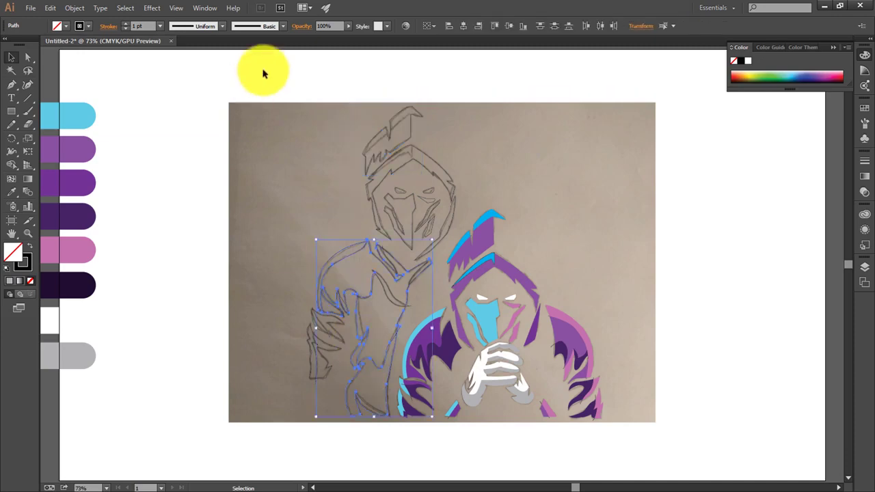
left_click_drag(263, 72, 391, 459)
left_click(12, 165)
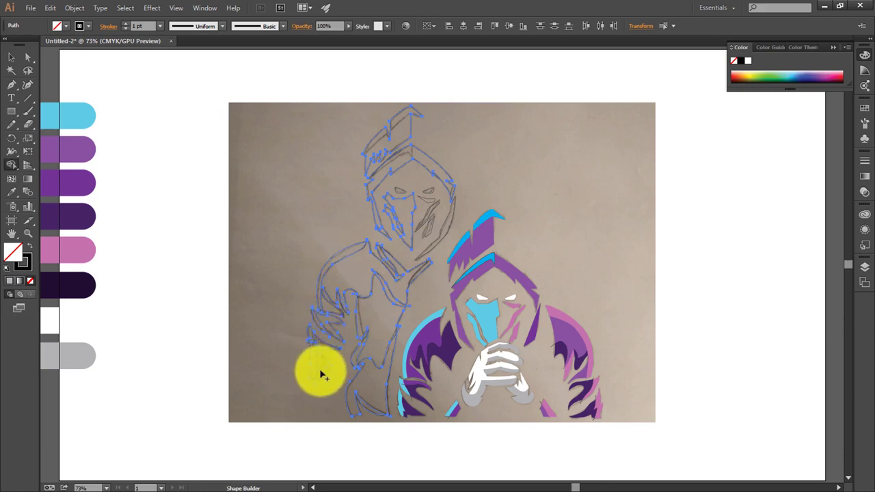
left_click(66, 26)
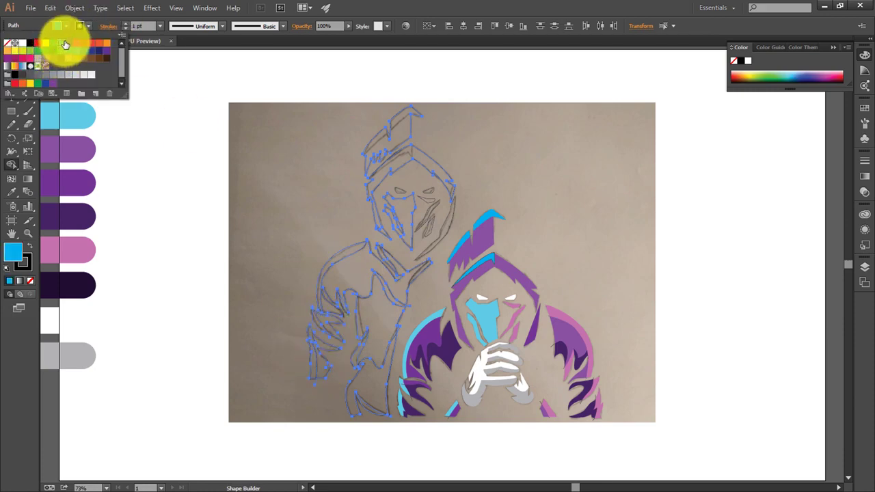
left_click(351, 248)
mouse_move(352, 248)
left_mouse_down()
mouse_move(327, 311)
mouse_move(333, 329)
left_mouse_up()
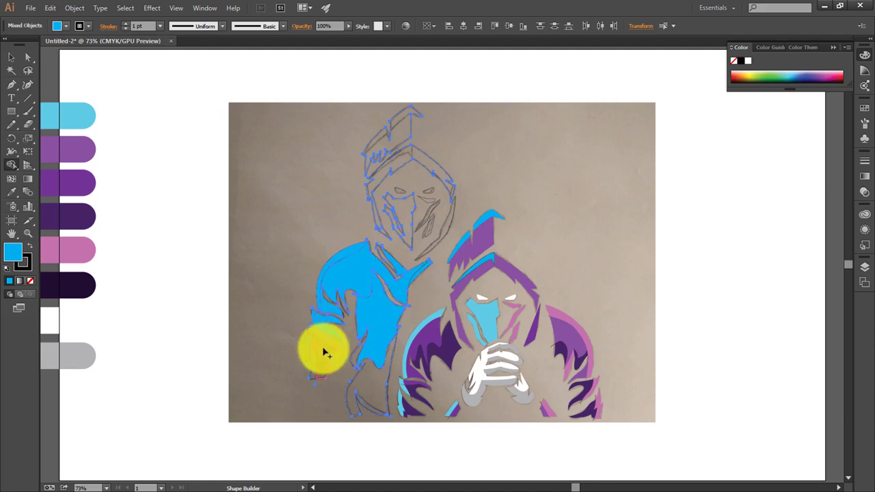
mouse_move(316, 371)
left_mouse_down()
mouse_move(378, 385)
mouse_move(358, 358)
mouse_move(414, 298)
mouse_move(385, 254)
mouse_move(421, 263)
mouse_move(427, 249)
left_mouse_up()
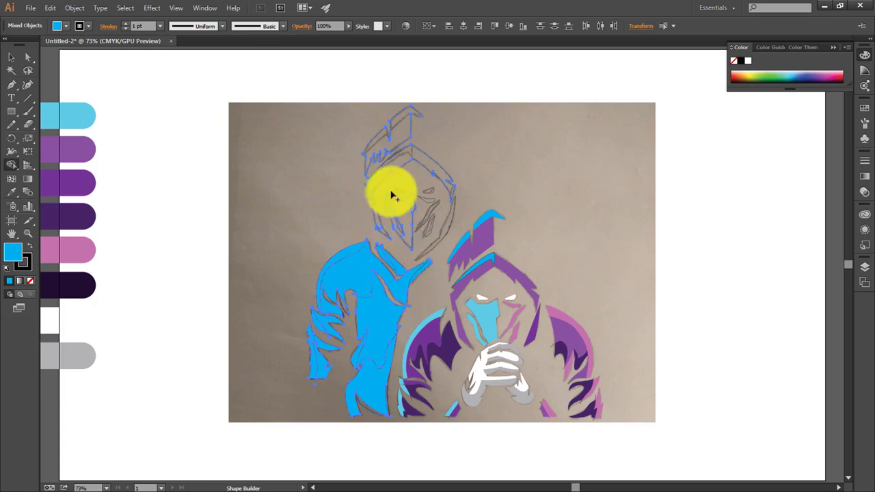
left_click(19, 59)
Colour the back figure's mask cyan and its cheek stripe pink.
left_click(401, 209)
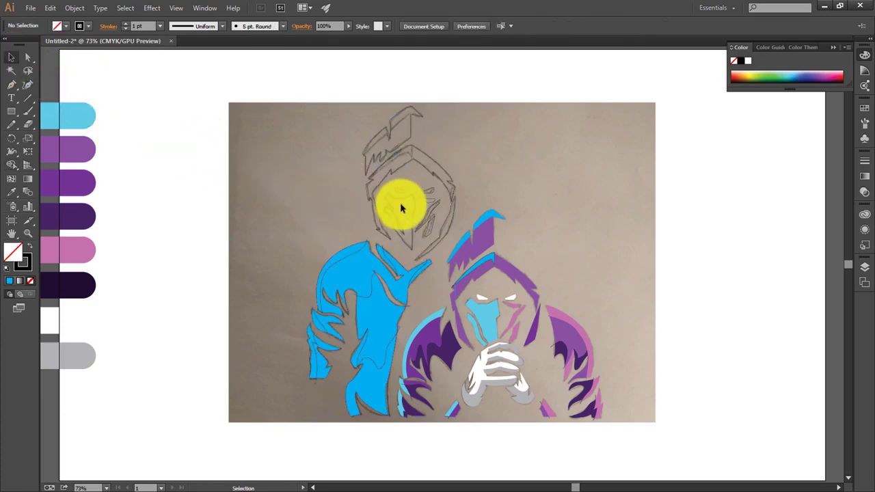
key("i")
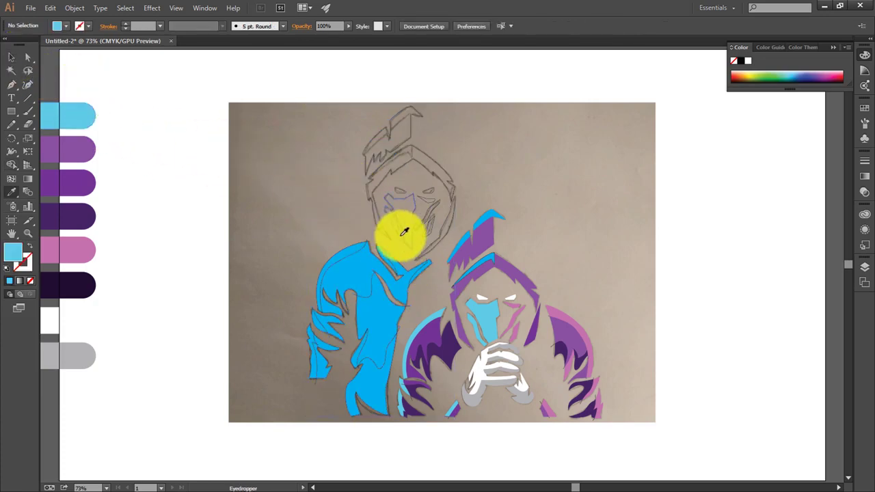
left_click(403, 236)
left_click(72, 113)
left_click(427, 219)
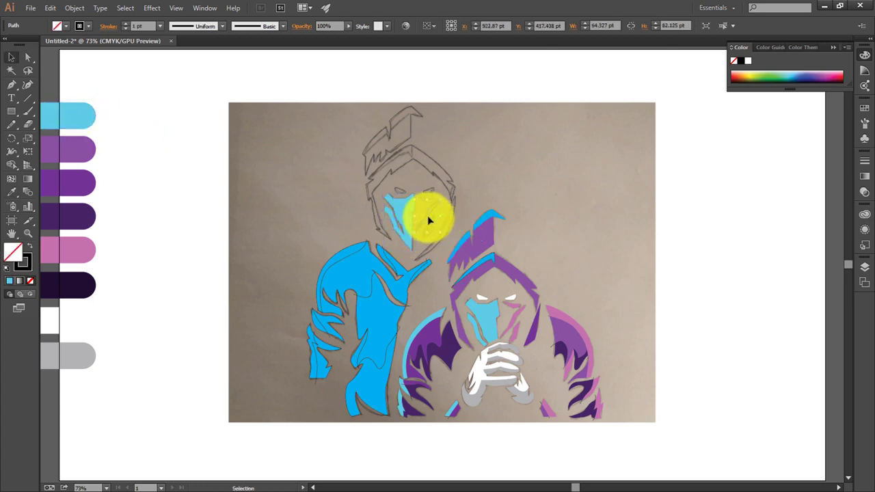
key("i")
left_click(506, 316)
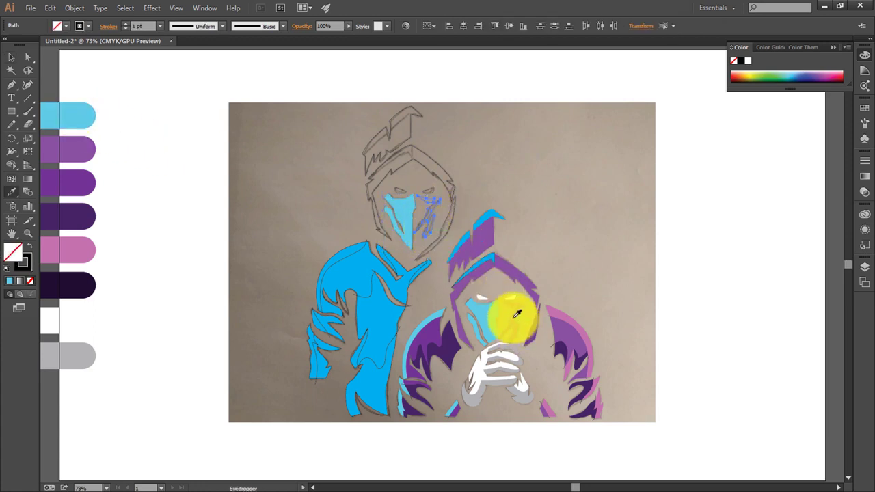
left_click(10, 57)
left_click(252, 222)
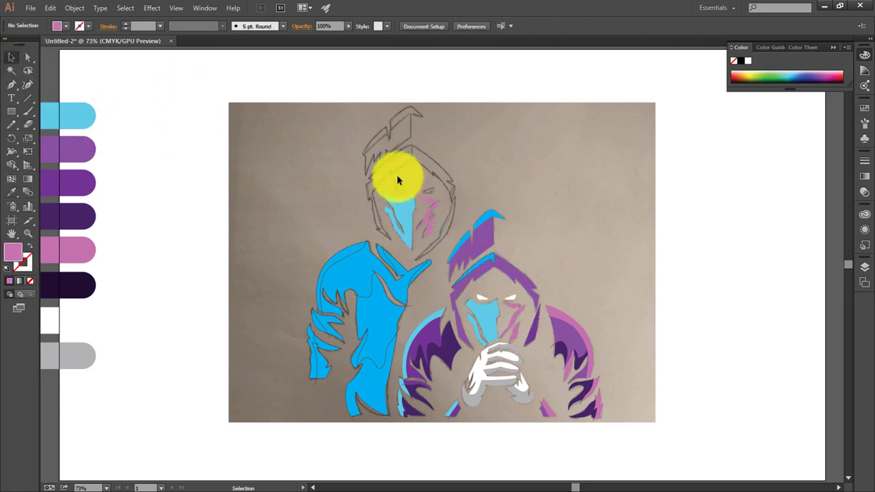
Make the back figure's eyes white and fill its hood with purple.
left_click(431, 197)
key("i")
left_click(507, 298)
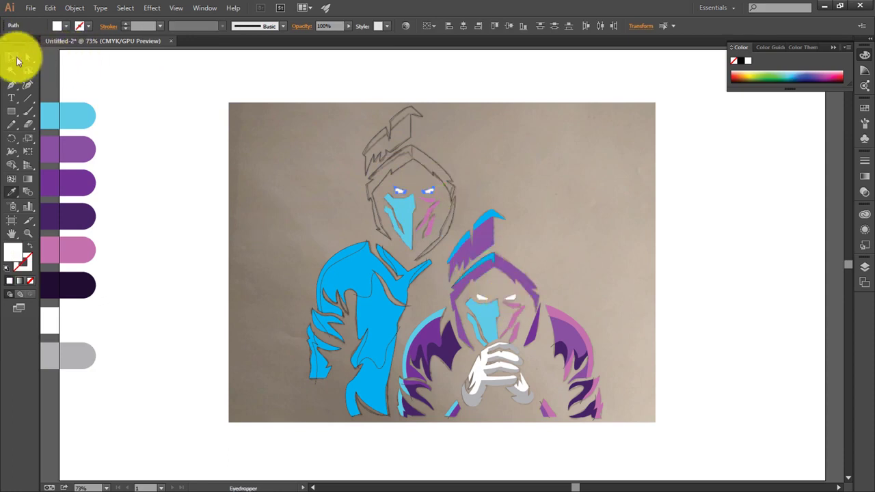
left_click(13, 59)
left_click(463, 170)
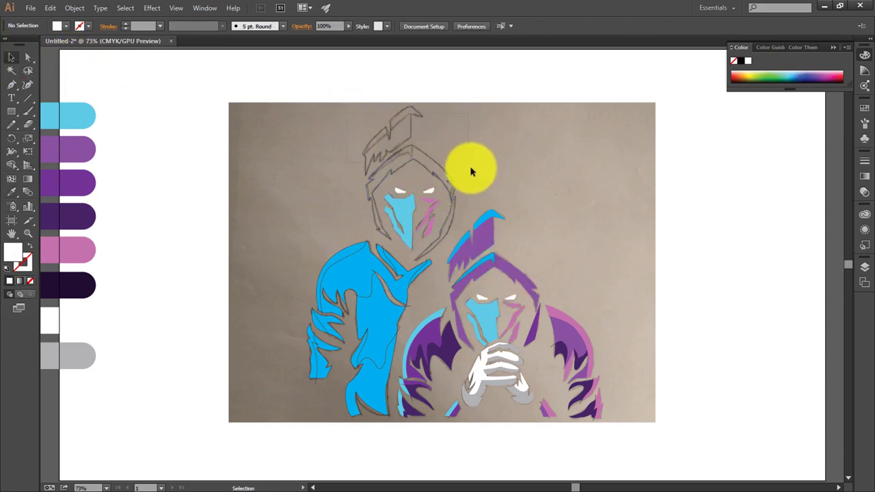
left_click(473, 173)
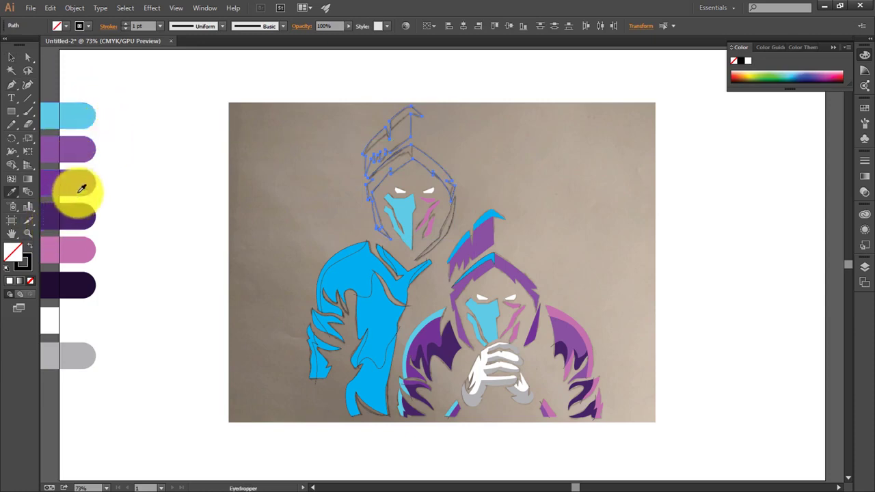
left_click(81, 151)
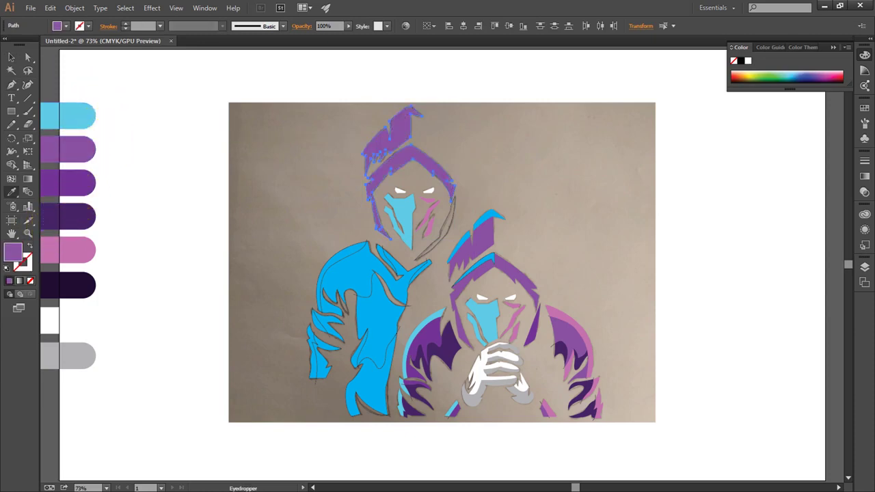
left_click(11, 59)
Recolour the small face path light blue and turn the left figure's blue body purple.
key("ctrl+plus")
key("ctrl+plus")
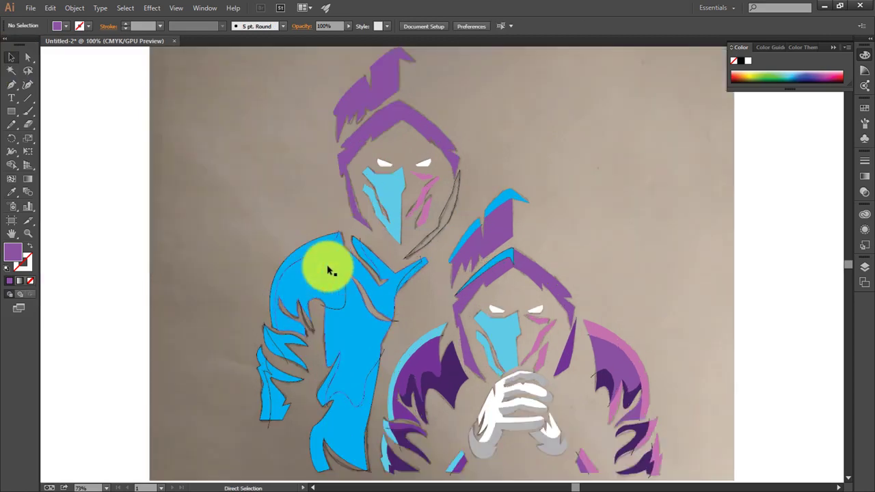
left_click(299, 248)
key("ctrl+0")
key("i")
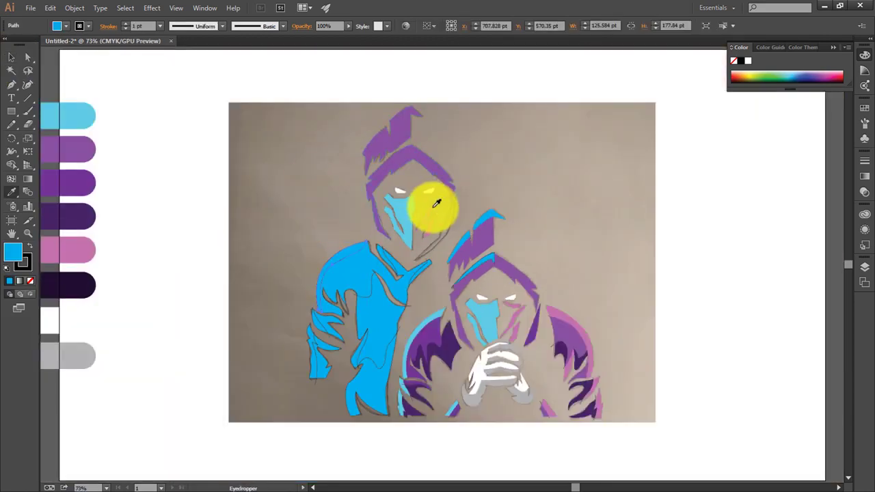
left_click(386, 229)
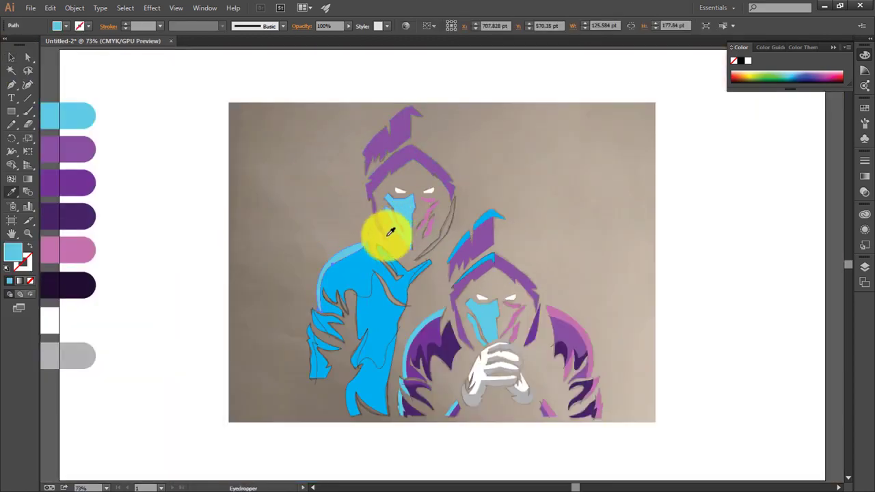
left_click(349, 275, "ctrl")
left_click(89, 153)
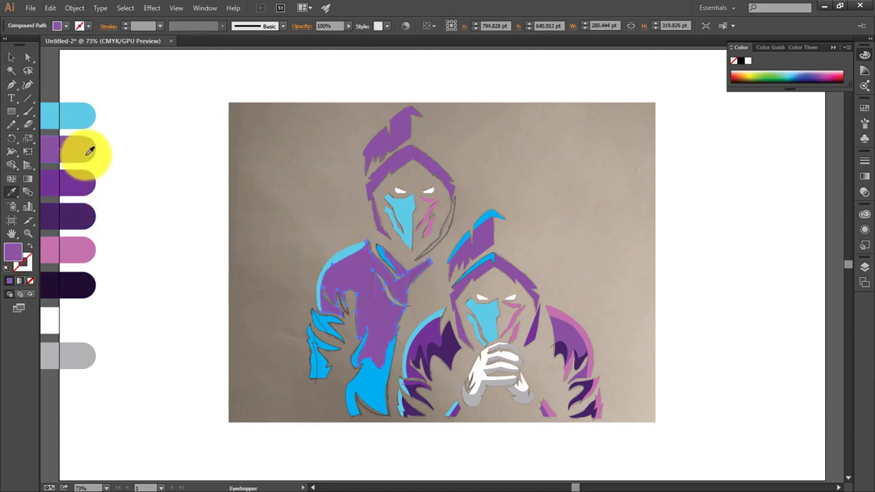
Select the left figure's body paths with Shape Builder, undoing a trial purple fill.
key("v")
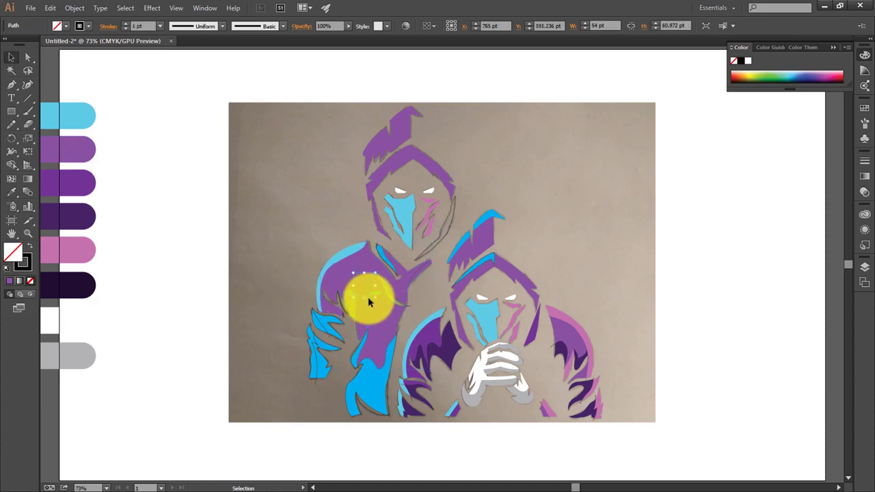
scroll(368, 301, "up", 1)
scroll(371, 293, "up", 2)
left_click(27, 57)
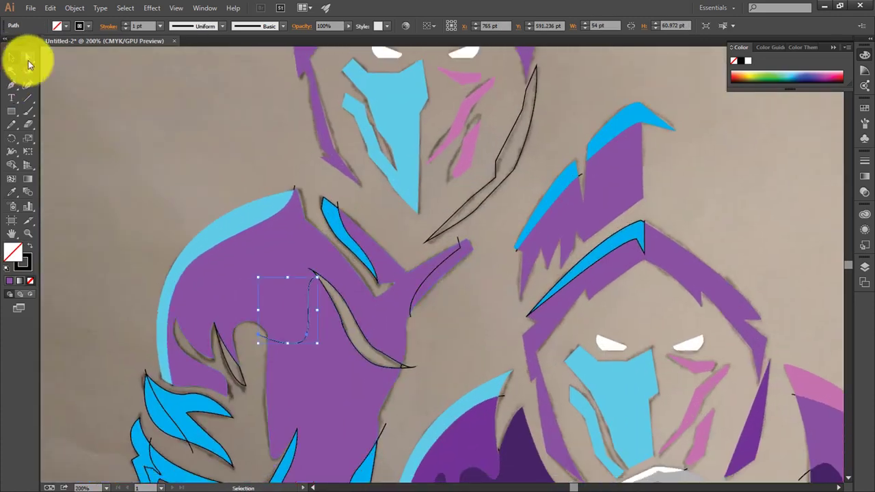
left_click(328, 287)
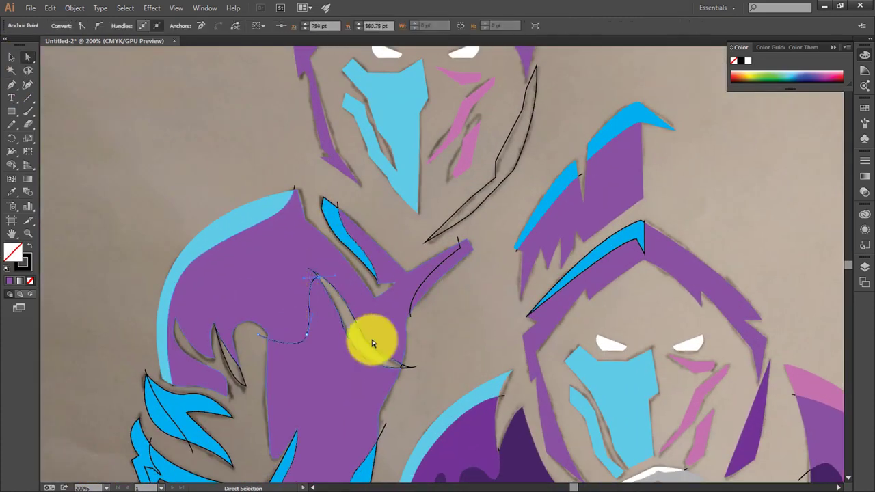
left_click(11, 57)
key("ctrl+a")
left_click(11, 164)
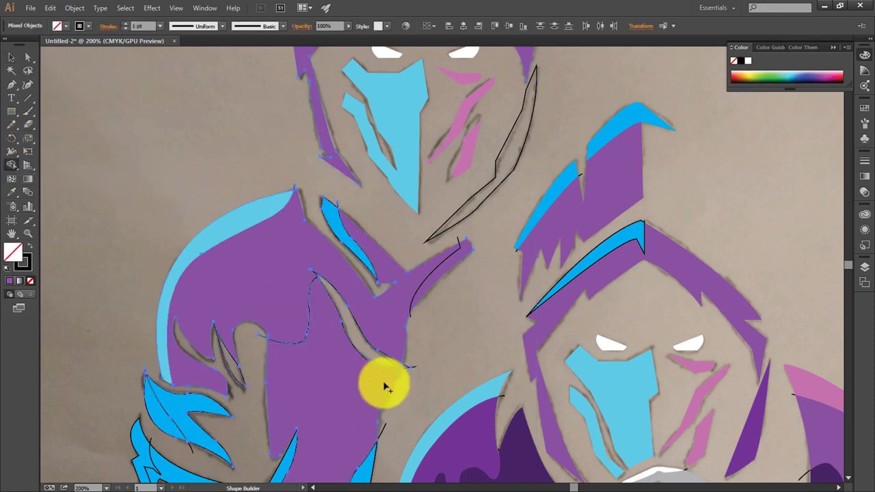
key("ctrl+0")
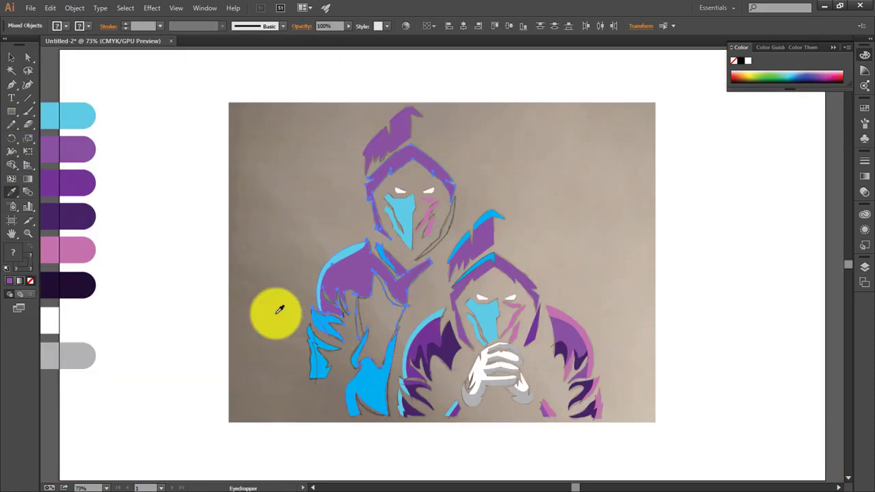
key("i")
left_click(83, 179)
key("ctrl+z")
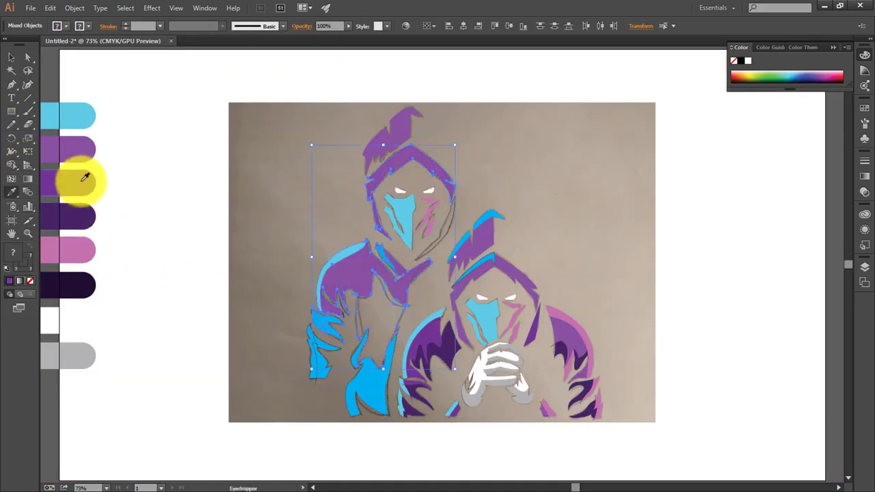
left_click(11, 57)
left_click(387, 312)
Make the left figure's lower body shapes dark purple.
left_click(361, 318)
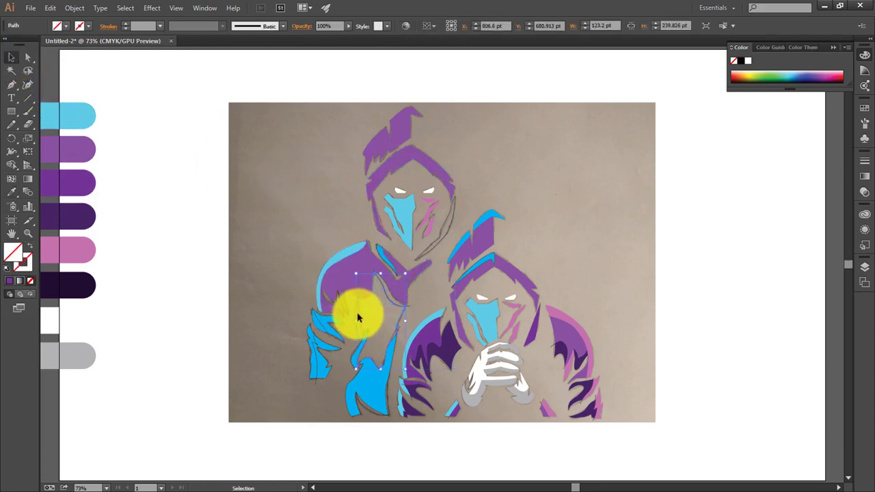
key("i")
left_click(96, 176)
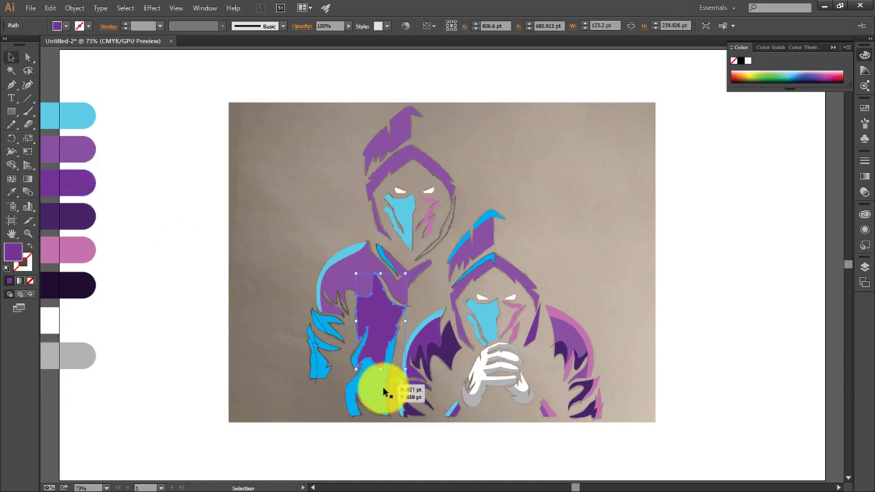
left_click(383, 387)
left_click(73, 217)
key("v")
left_click(303, 362)
Fill the tall thin cyan shape purple and recolour the left hand shape.
left_click(313, 369)
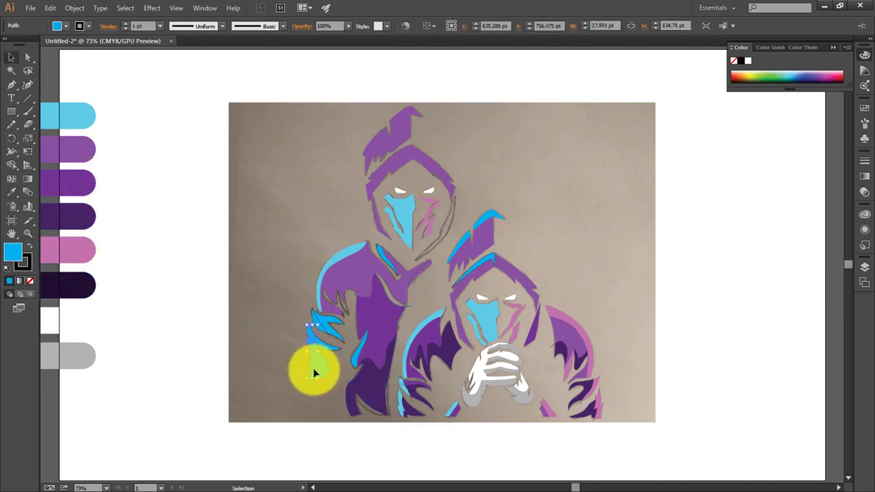
key("i")
left_click(333, 280)
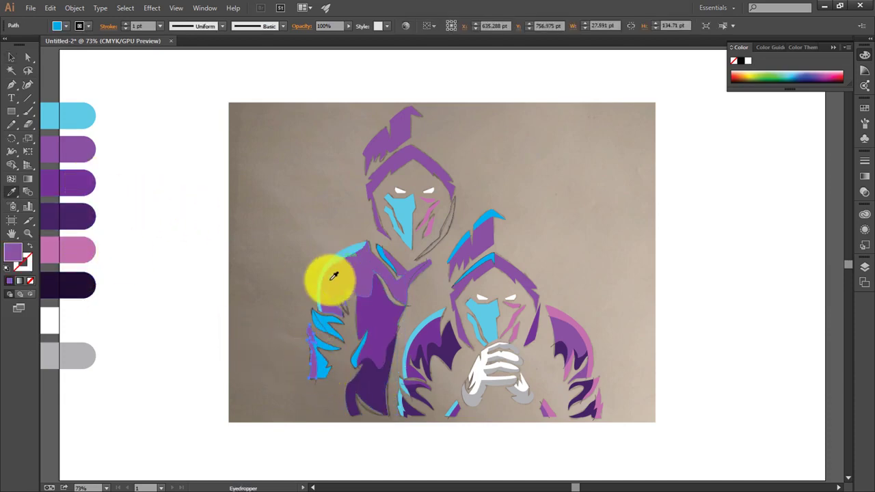
key("v")
left_click(312, 332)
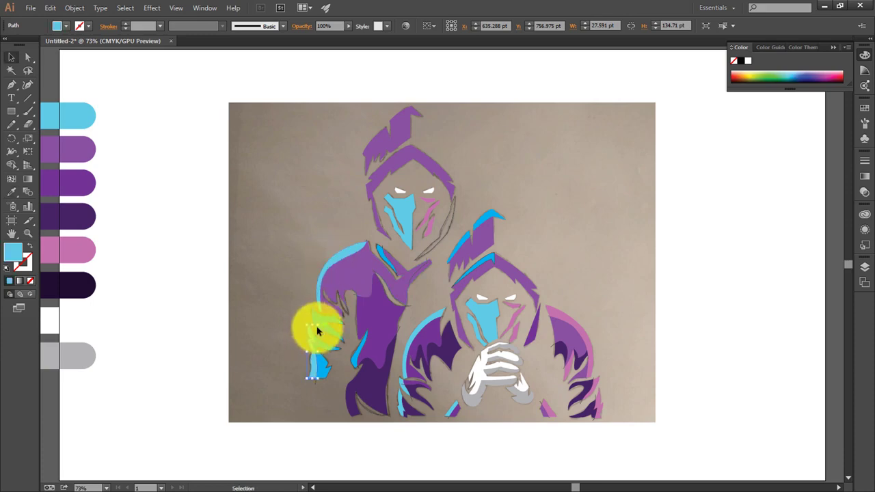
key("i")
left_click(336, 307)
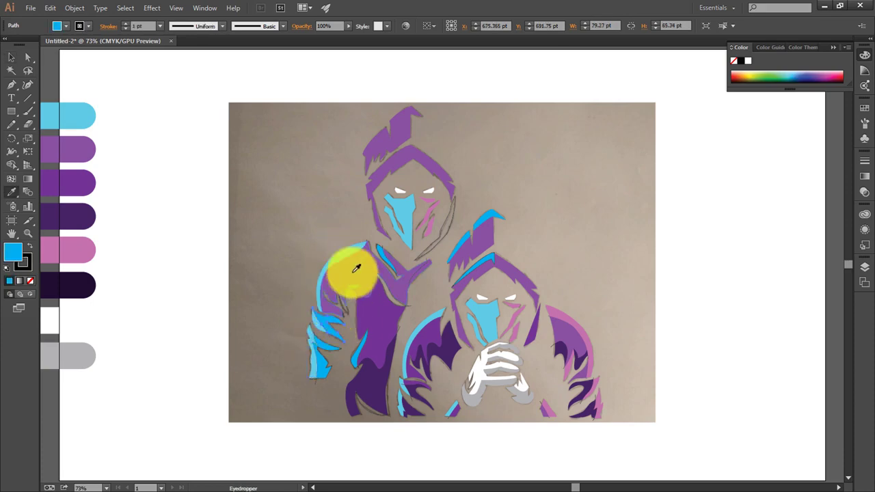
left_click(84, 251)
key("v")
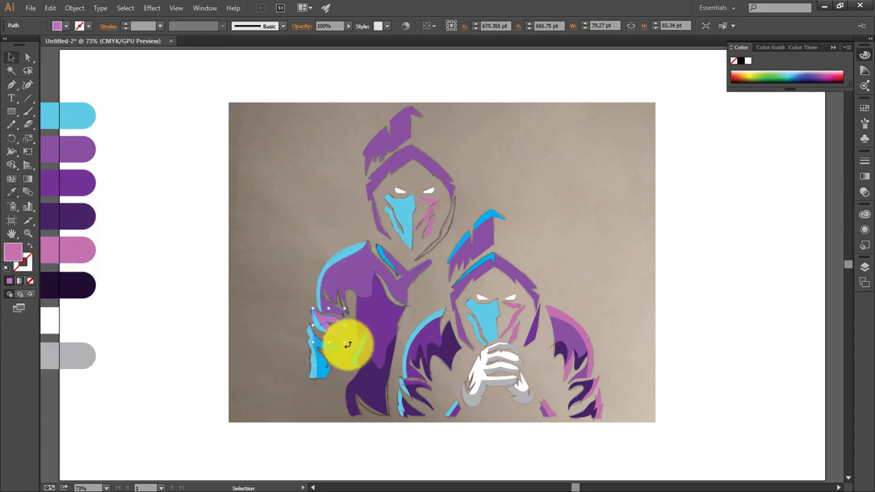
Fill the cyan arm shape below the hand purple, leaving the stroked outline unchanged.
left_click(326, 373)
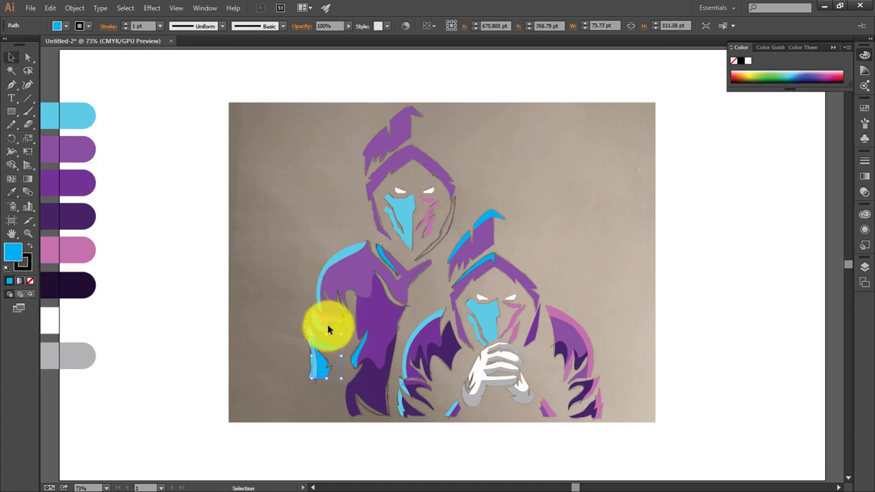
key("i")
left_click(74, 241)
left_click(108, 182)
left_click(344, 305)
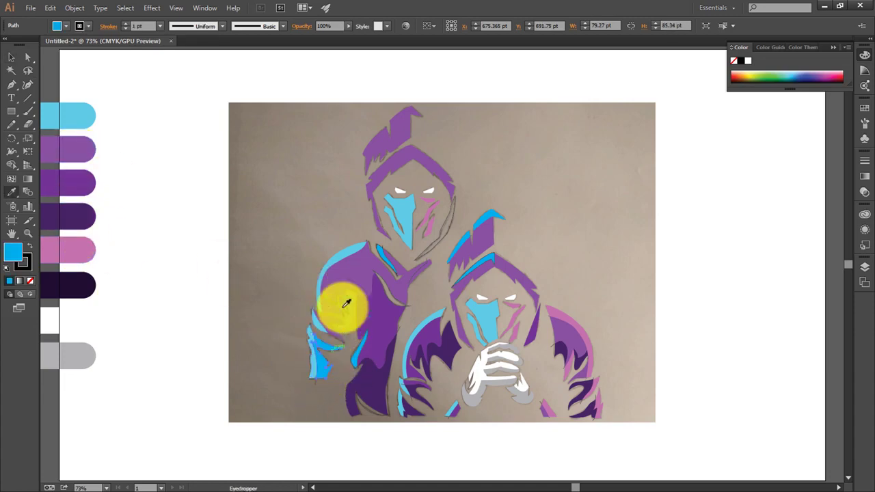
left_click(347, 302)
key("v")
key("ctrl+shift+a")
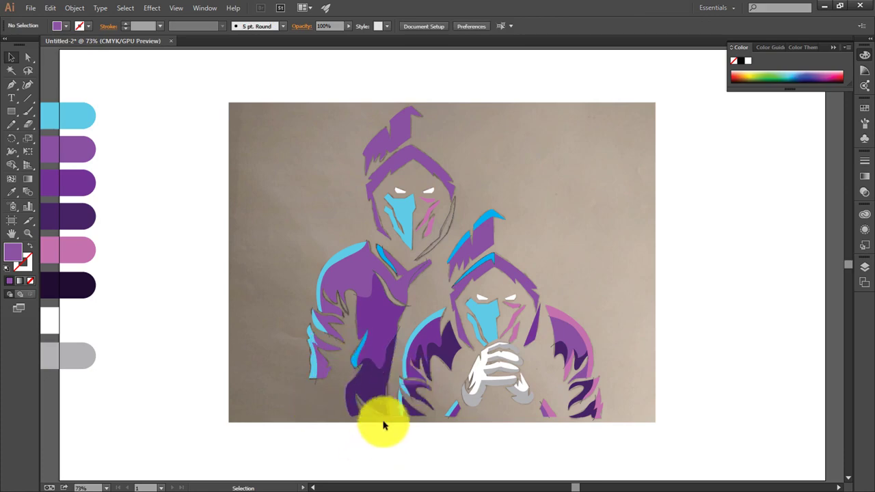
left_click(366, 414)
key("i")
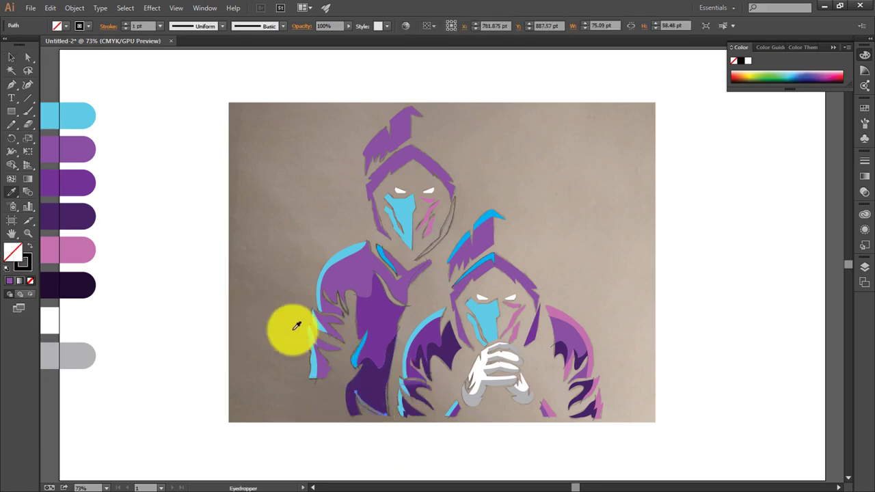
key("v")
key("ctrl+shift+a")
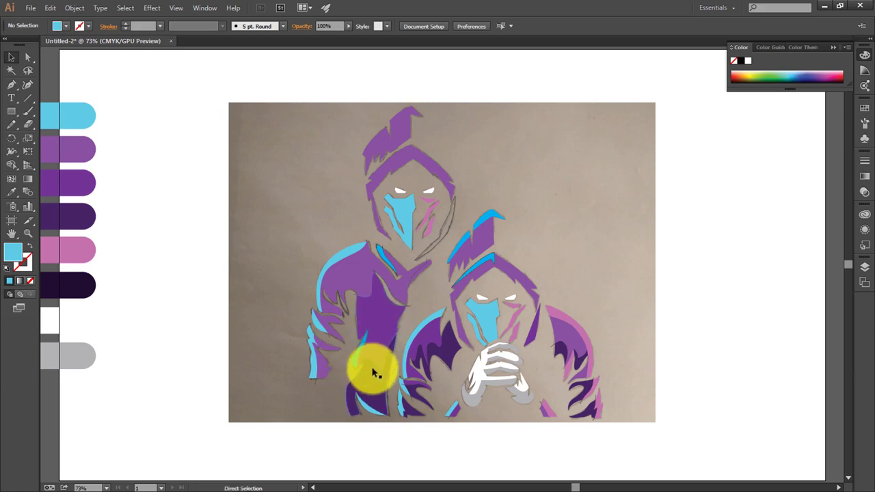
scroll(373, 372, "up", 3)
scroll(372, 369, "up", 2)
Fill the new chest strip on the left figure light blue and delete a tiny stray path.
left_click(385, 239)
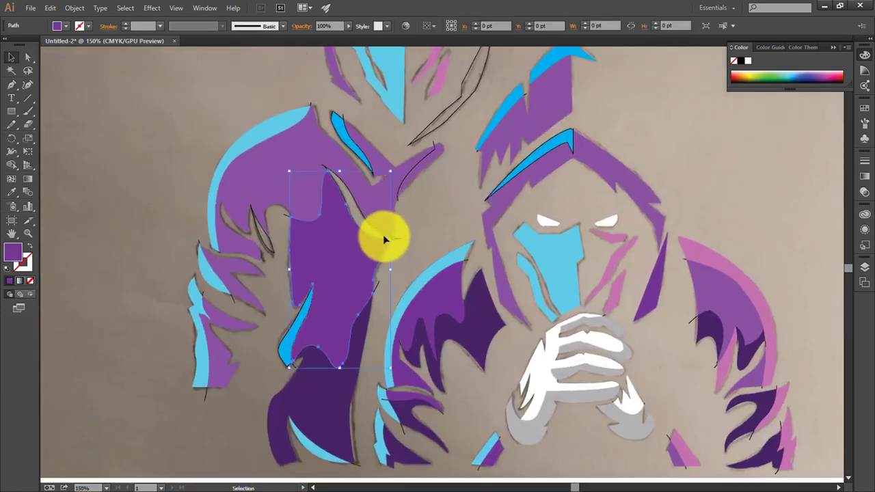
key("p")
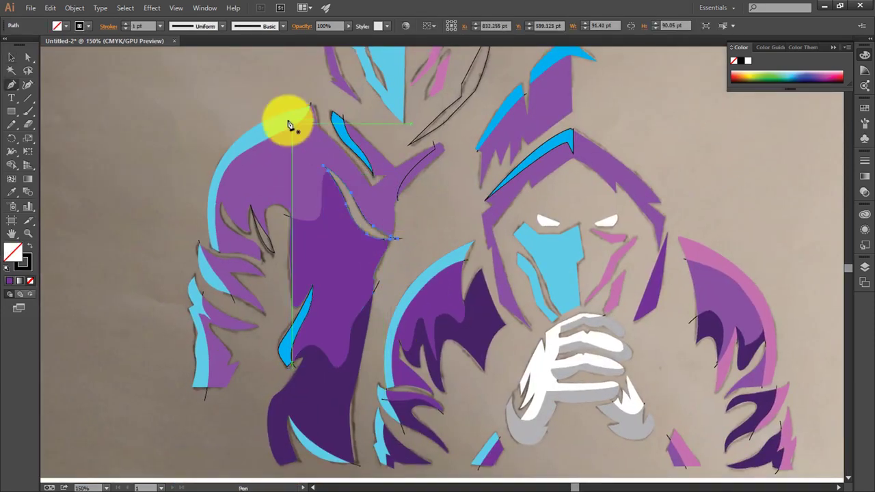
left_click(290, 116)
left_click(11, 57)
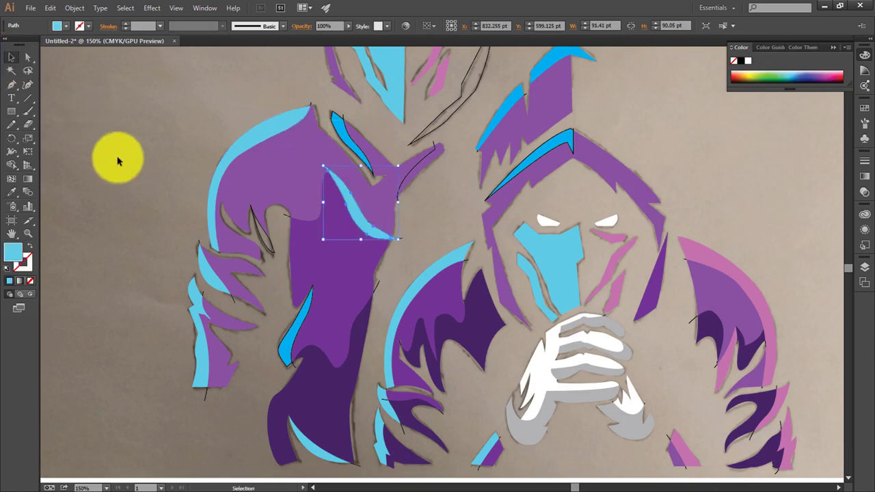
left_click(401, 239)
key("Delete")
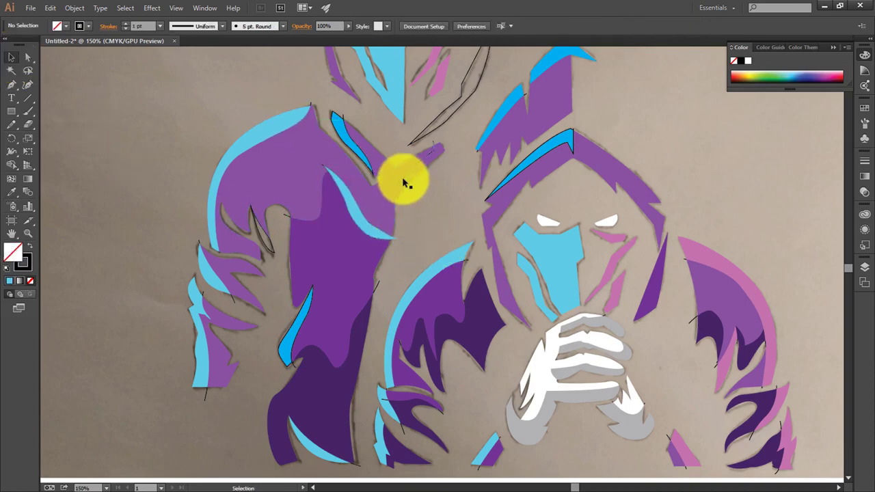
Merge the left figure's upper purple and blue shoulder shapes into one shape.
left_click(418, 179)
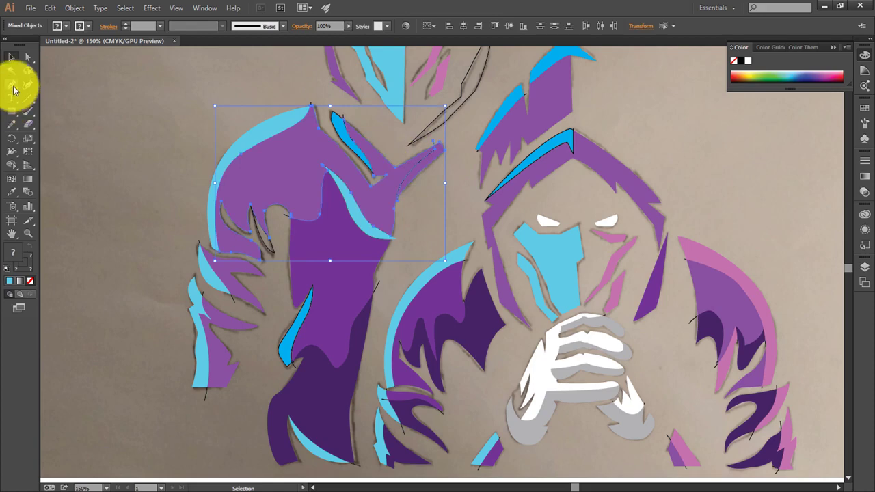
left_click(12, 164)
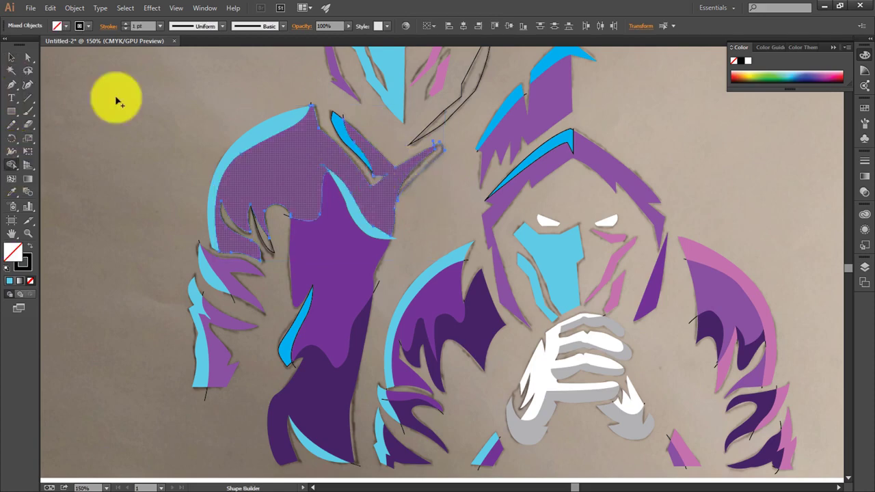
left_click(11, 57)
left_click(88, 117)
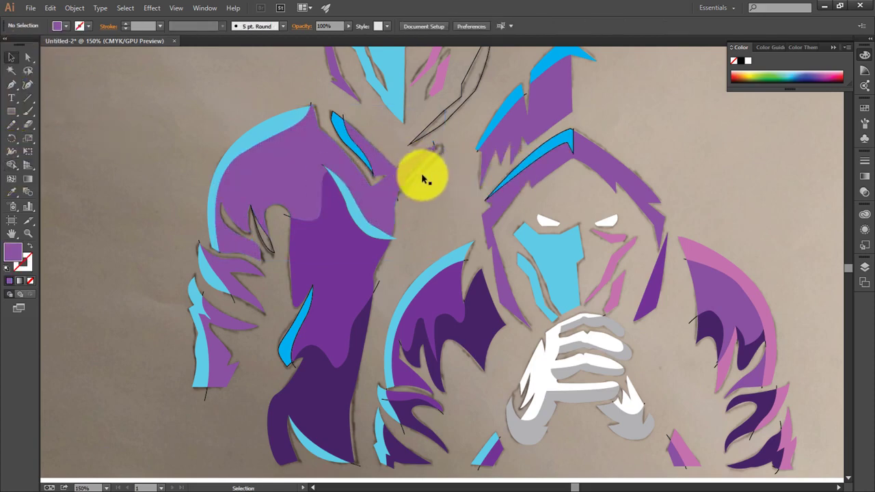
Recolour a path on the right figure dark purple and a small piece pink with the Eyedropper.
left_click(419, 170)
key("i")
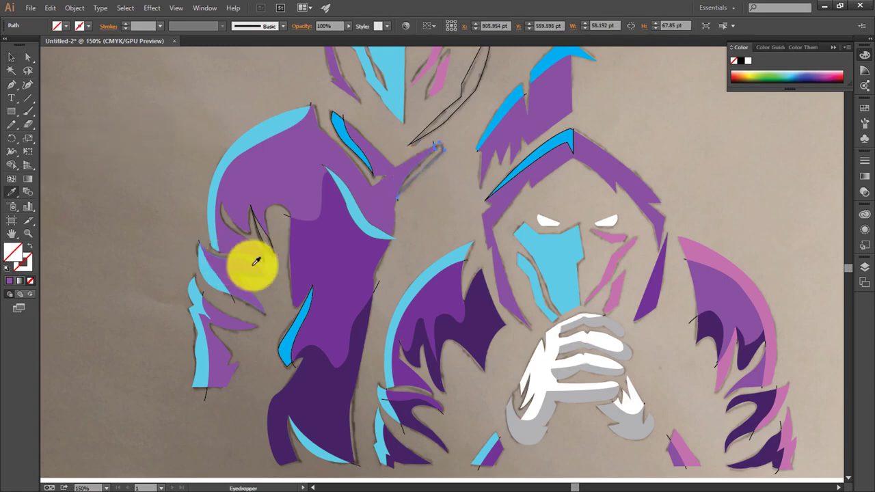
left_click(339, 378)
left_click(11, 57)
left_click(410, 117)
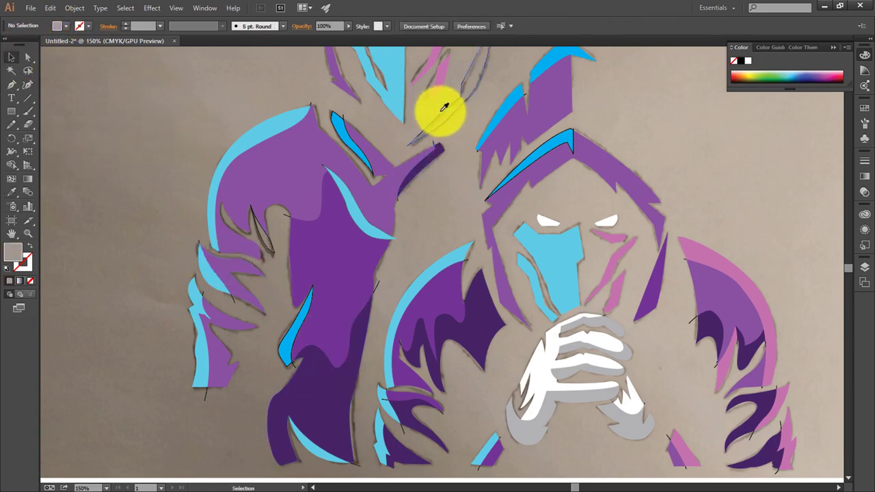
left_click(441, 111)
left_click(704, 254)
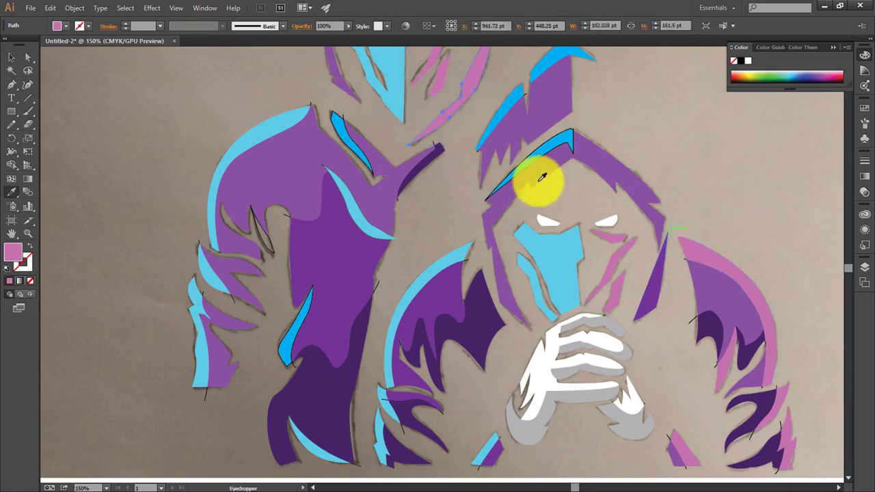
left_click(12, 57)
left_click(123, 109)
Eyedrop colour onto the remaining path near the hoods, then fit the whole artboard in view.
scroll(231, 167, "up", 2)
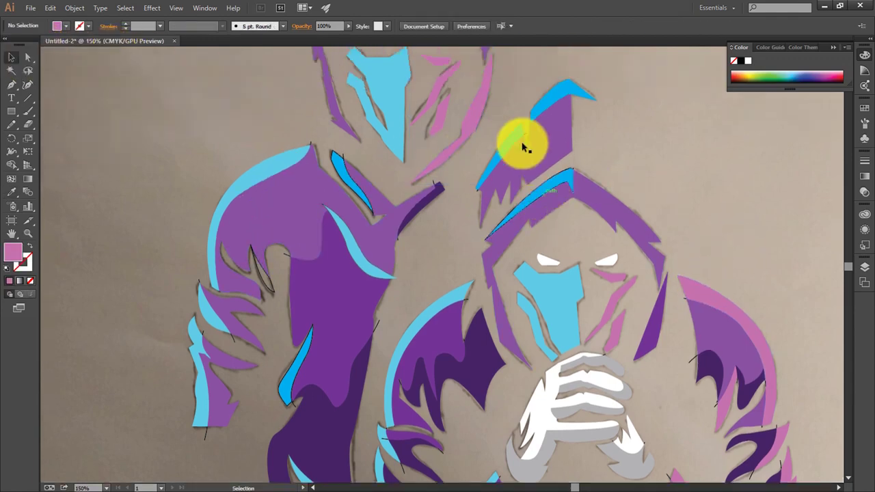
left_click(481, 123)
key("i")
left_click(334, 194)
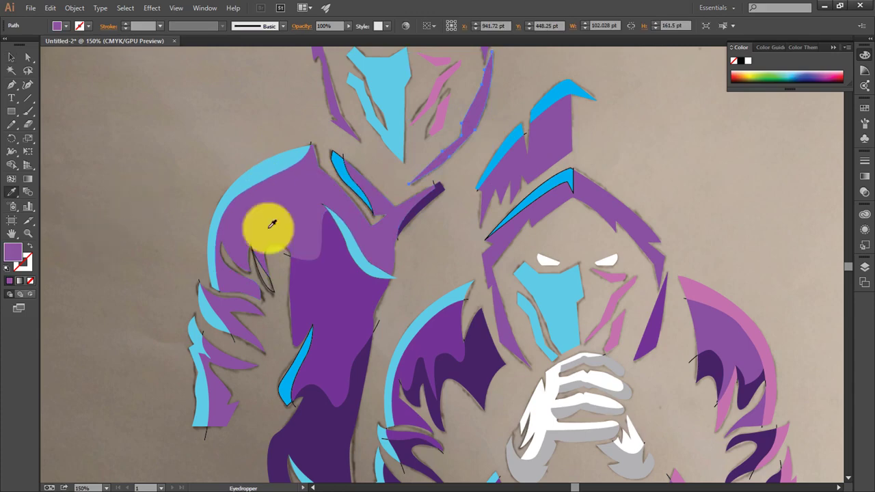
left_click(12, 57)
left_click(84, 84)
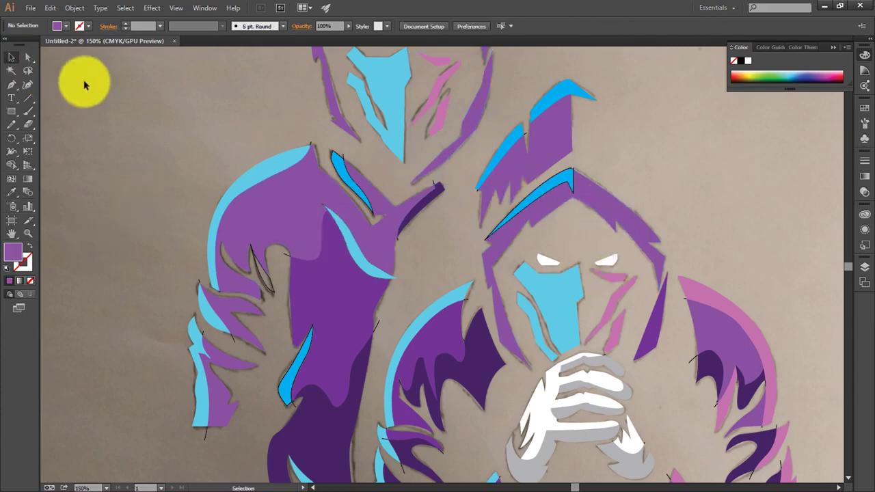
key("ctrl+0")
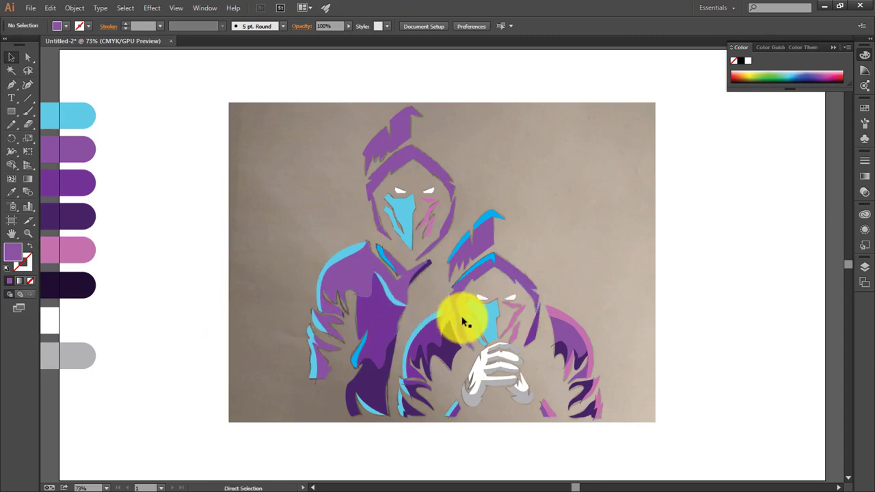
Drag the placed reference photo off the artboard to the lower right and delete it.
key("ctrl+1")
key("ctrl+0")
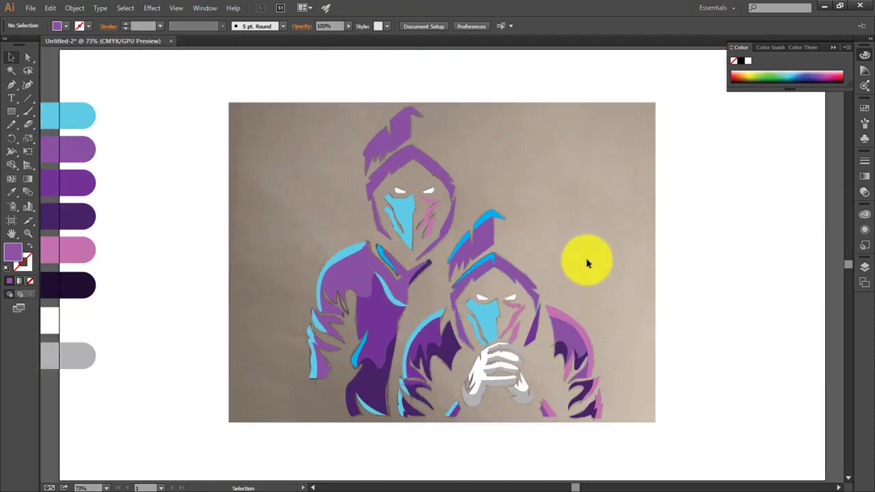
left_click(586, 258)
left_click(737, 263)
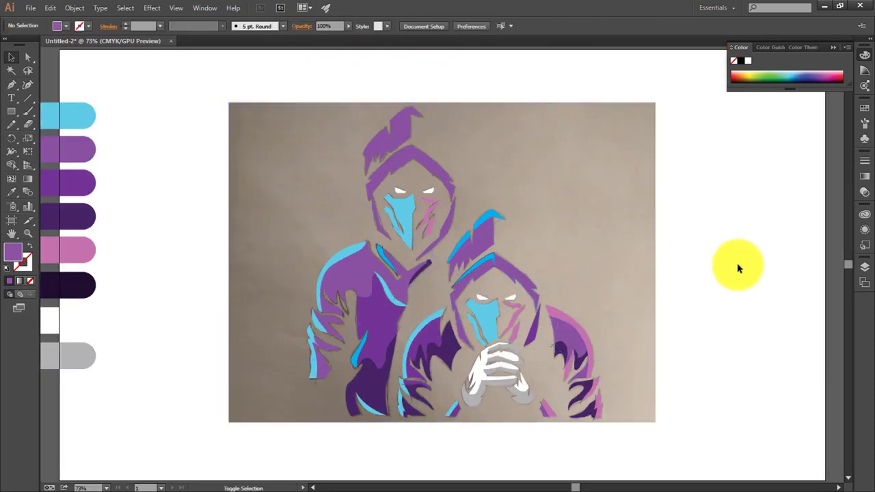
left_click(609, 260)
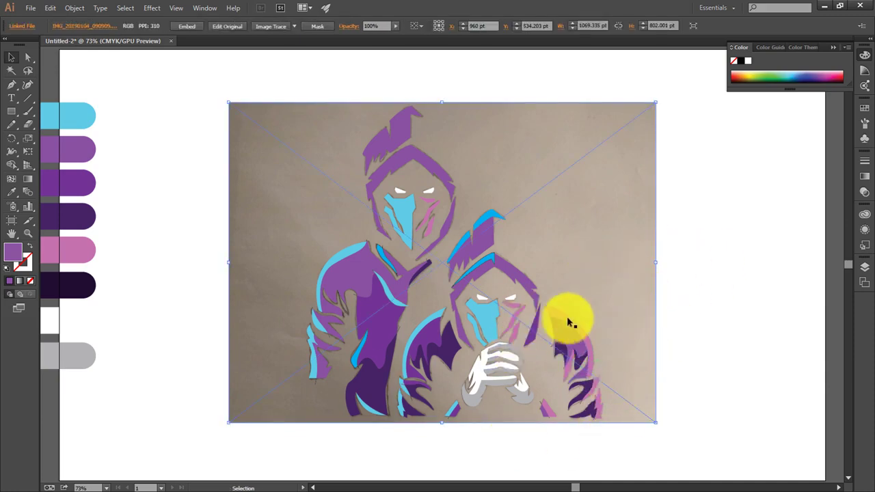
left_click_drag(419, 208, 744, 265)
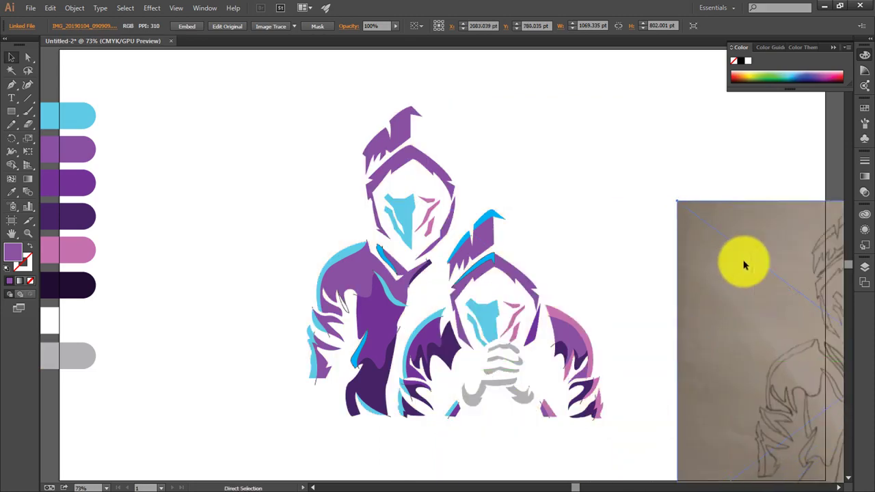
key("ctrl+minus")
key("ctrl+minus")
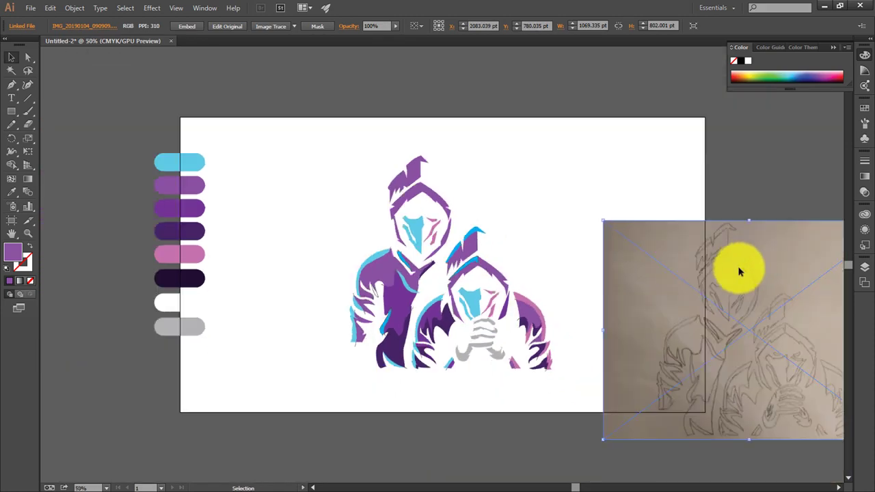
key("Delete")
Move the column of colour swatches further left, off the artboard.
left_click(19, 116)
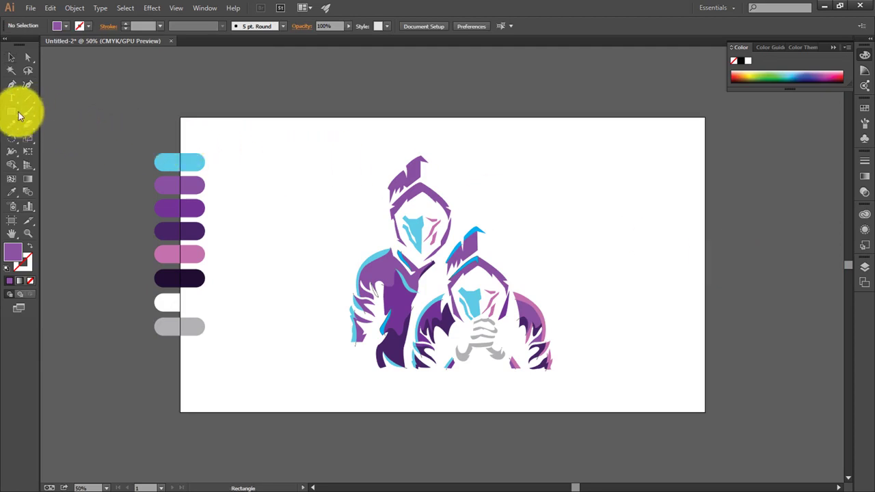
left_click(12, 58)
left_click_drag(48, 83, 209, 364)
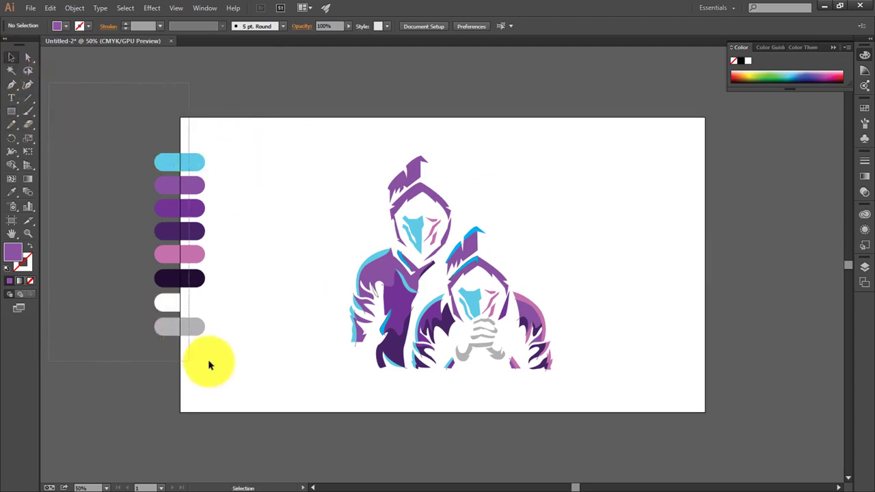
left_click_drag(188, 328, 146, 328)
Draw an artboard-sized rectangle filled with the darkest purple swatch and send it to back.
left_click(12, 111)
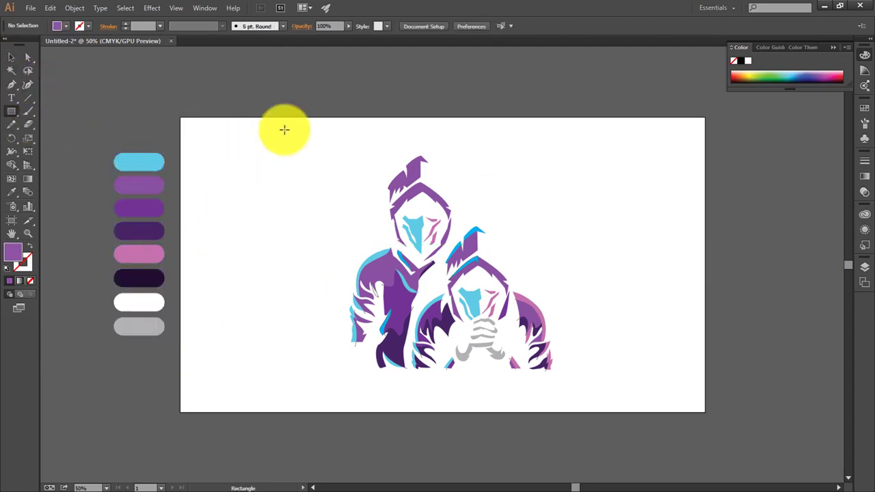
left_click_drag(179, 117, 704, 412)
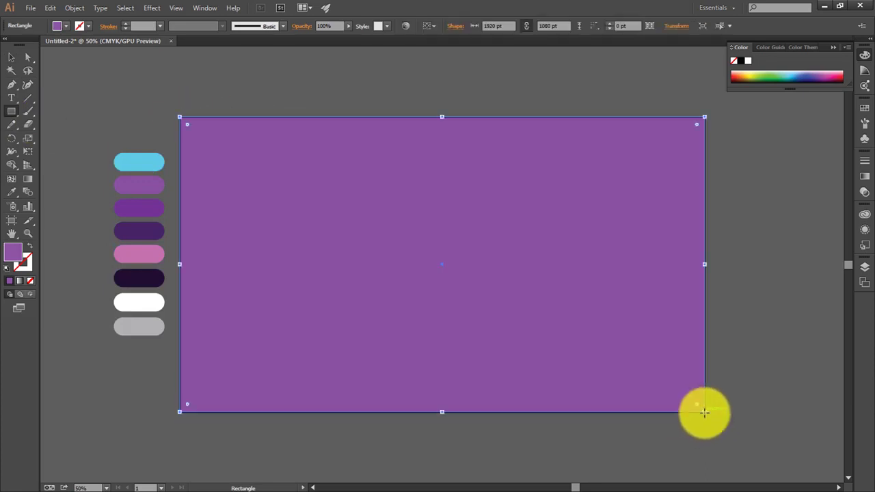
key("i")
left_click(140, 278)
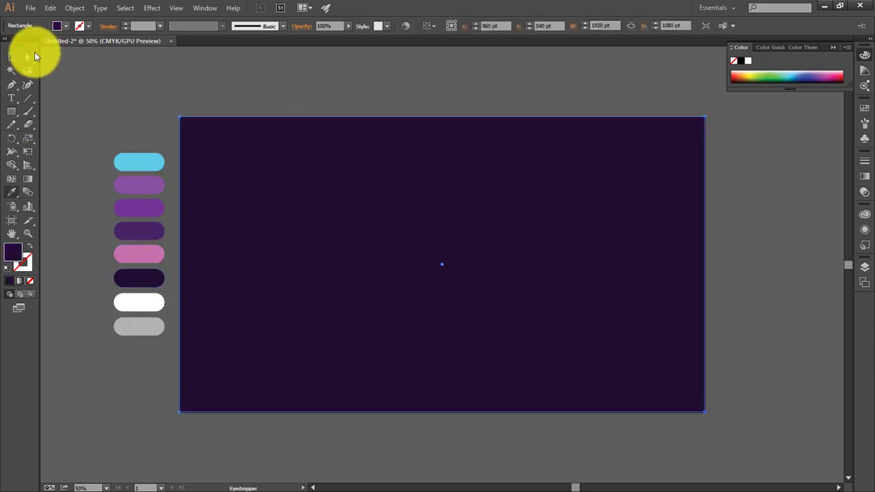
left_click(12, 58)
right_click(301, 231)
left_click(462, 419)
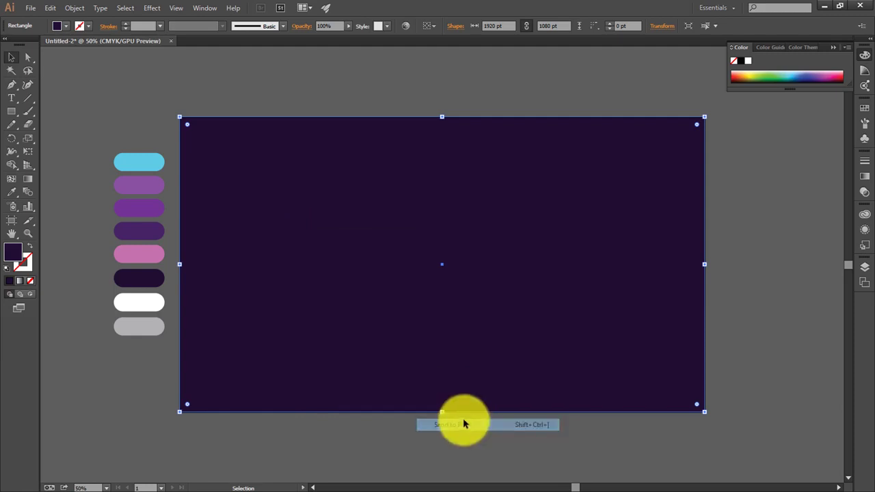
left_click(501, 445)
Briefly remove the figures' fill, undo it, and zoom in on the taller figure's chest.
scroll(501, 446, "up", 2)
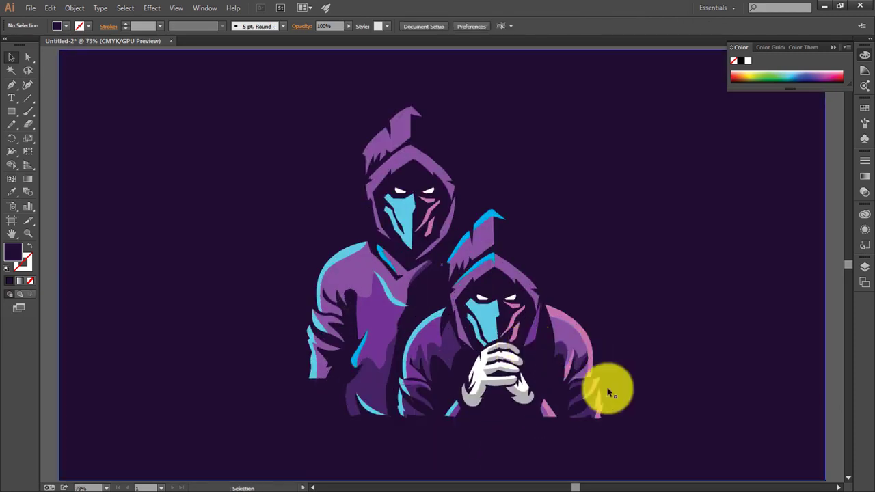
scroll(648, 393, "up", 3)
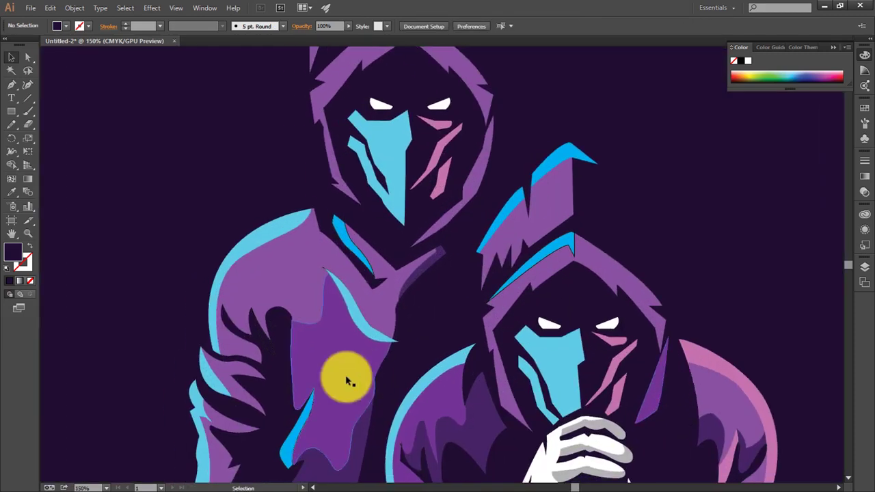
scroll(346, 376, "up", 1)
scroll(345, 375, "down", 4)
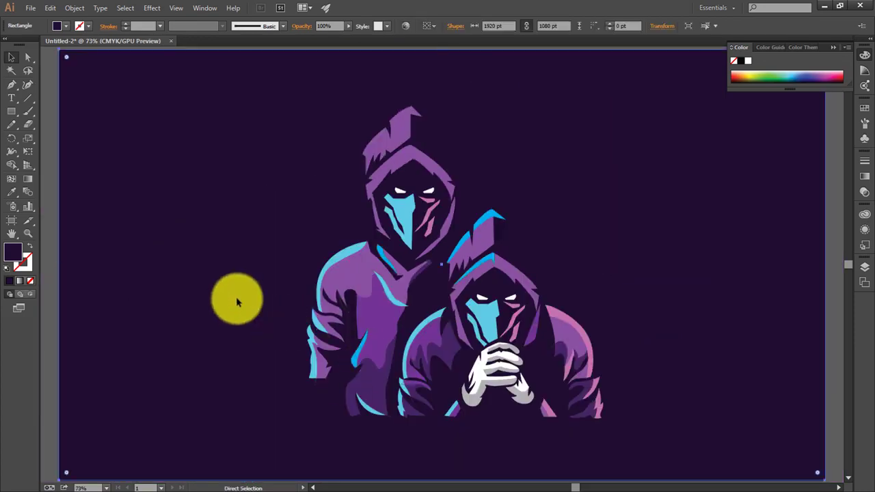
key("ctrl+a")
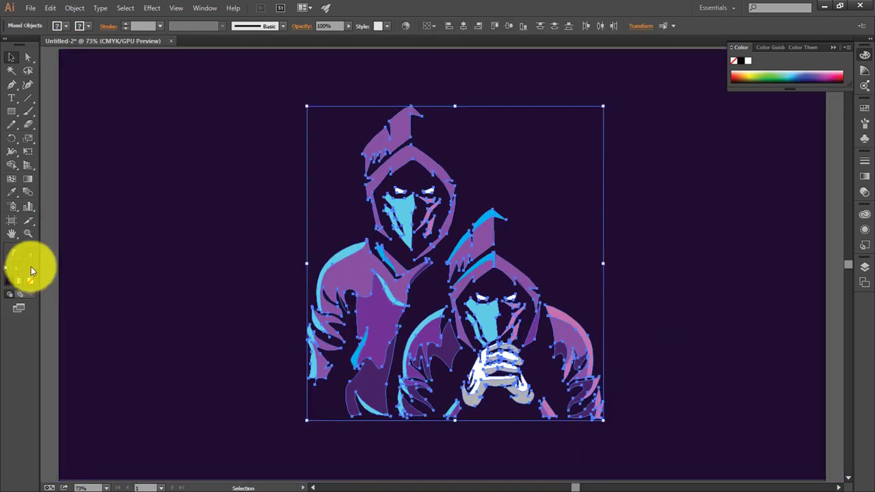
left_click(30, 283)
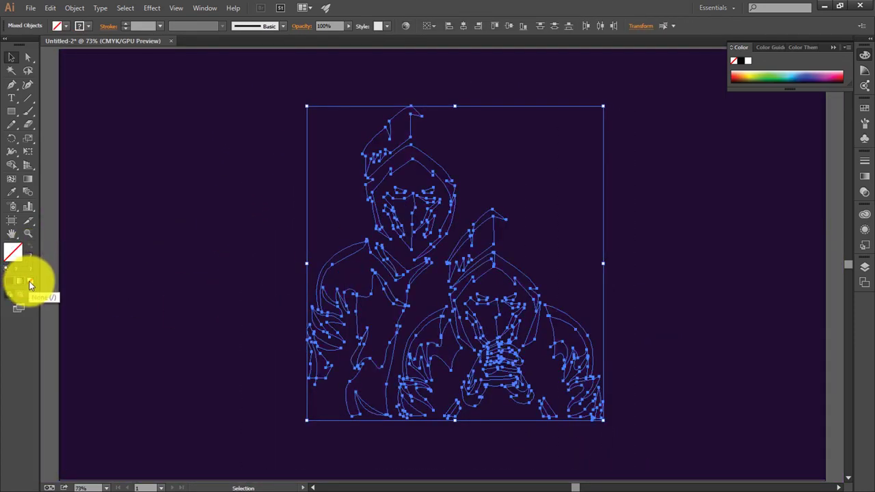
key("ctrl+z")
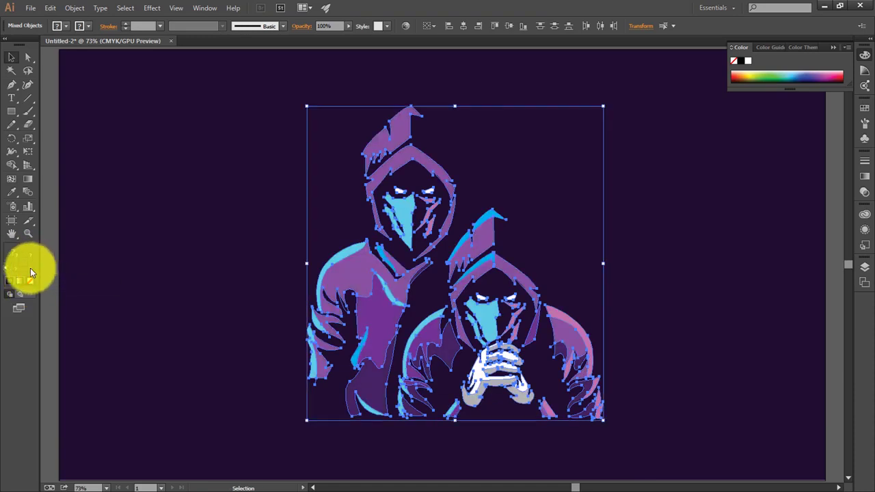
left_click(137, 299)
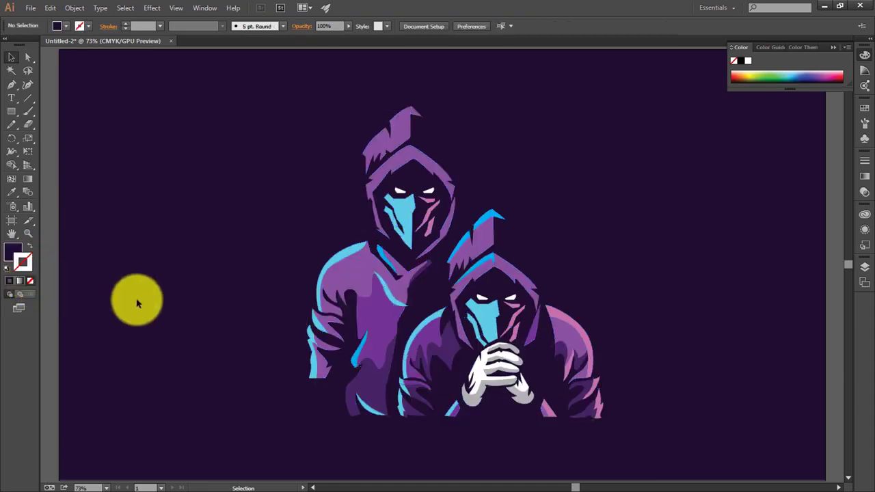
key("ctrl+plus")
key("ctrl+plus")
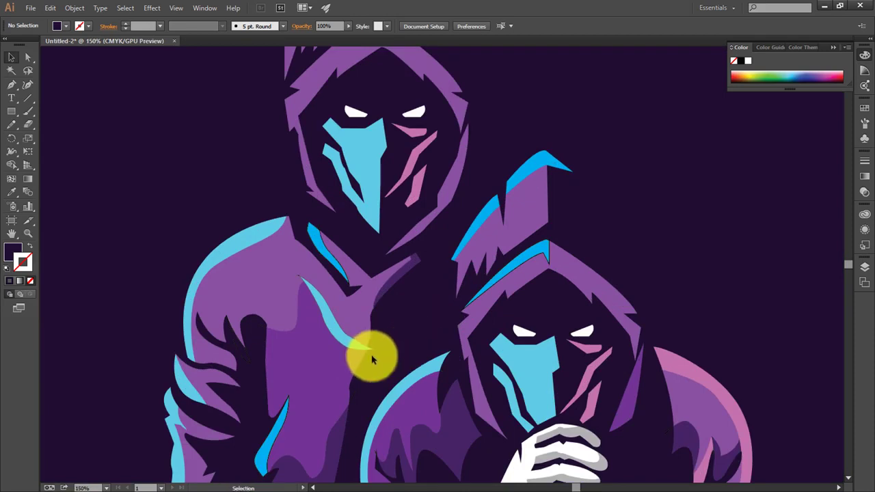
Enlarge the light-blue stripe on the taller figure's chest.
left_click(372, 350)
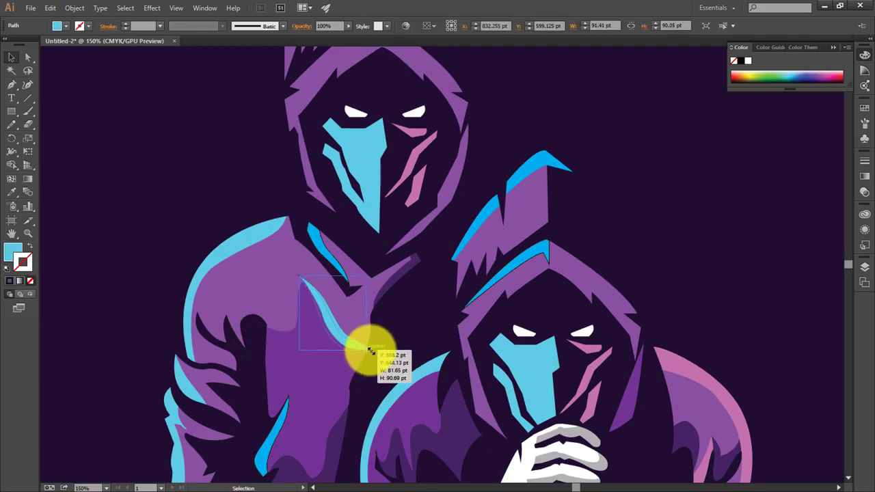
left_click_drag(369, 350, 369, 350)
left_click(389, 353)
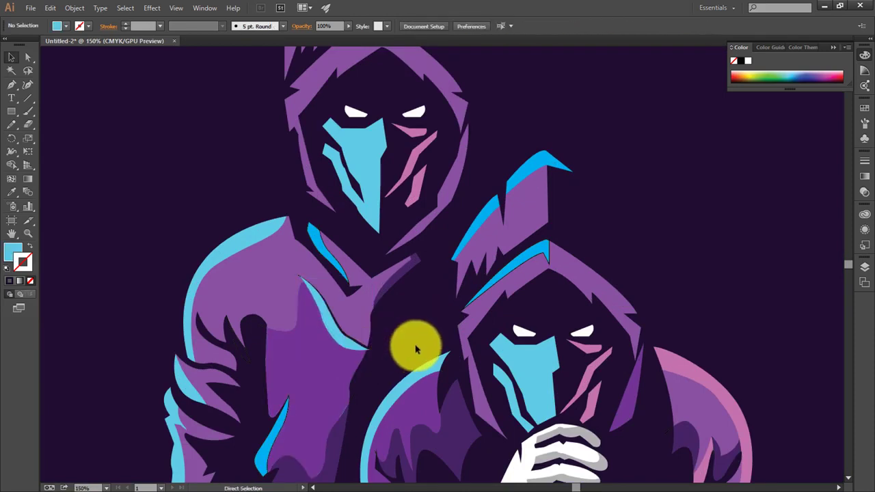
key("ctrl+0")
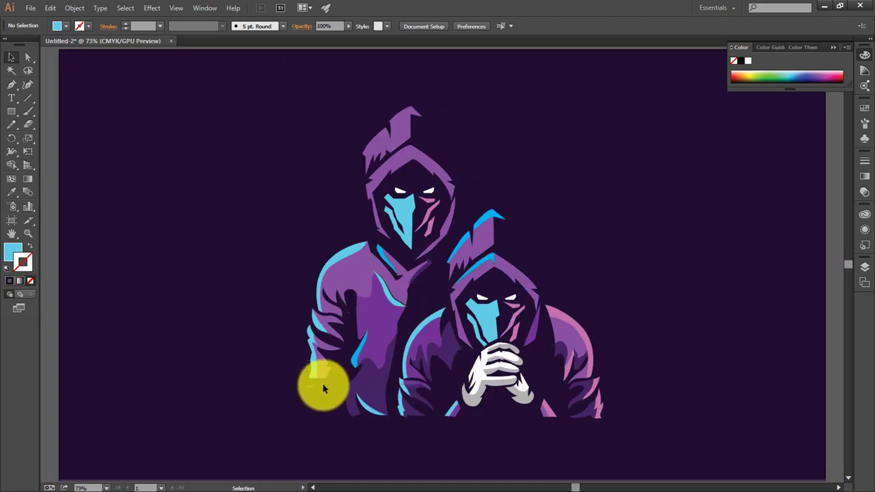
Fill the small shape on the figure's shoulder with the face's cyan.
left_click(325, 386)
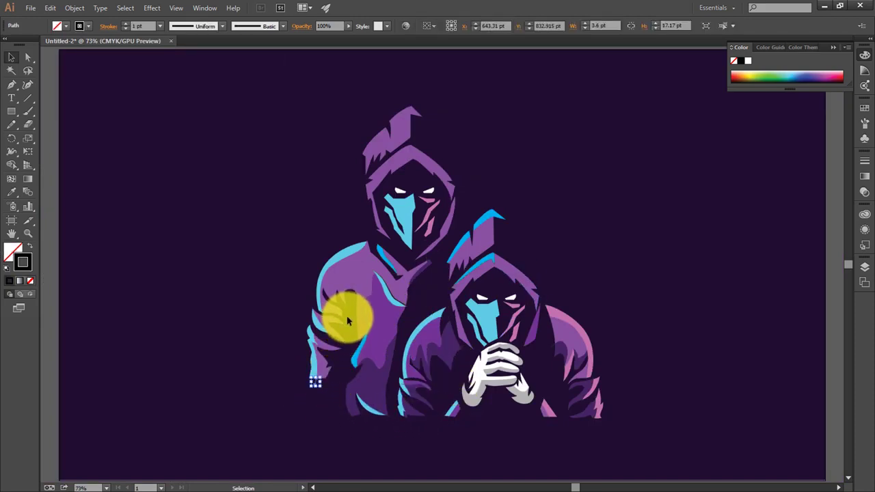
left_click(332, 400)
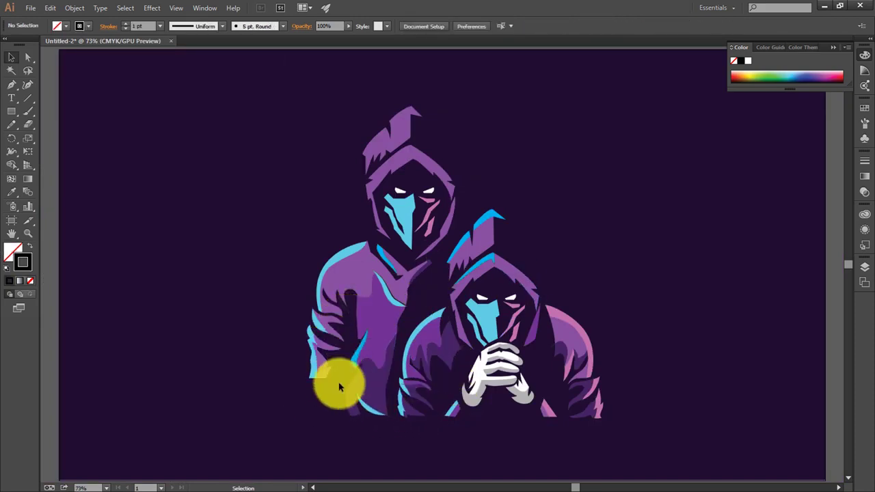
left_click(350, 318)
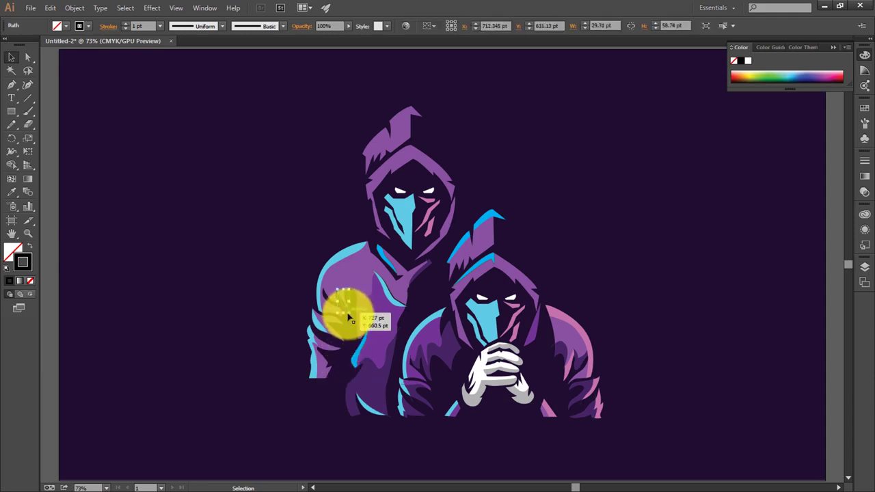
key("i")
left_click(402, 209)
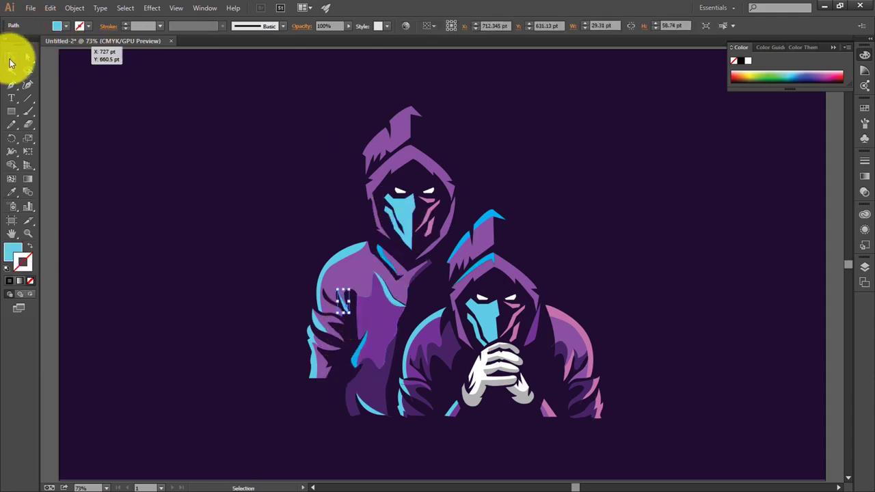
left_click(94, 261)
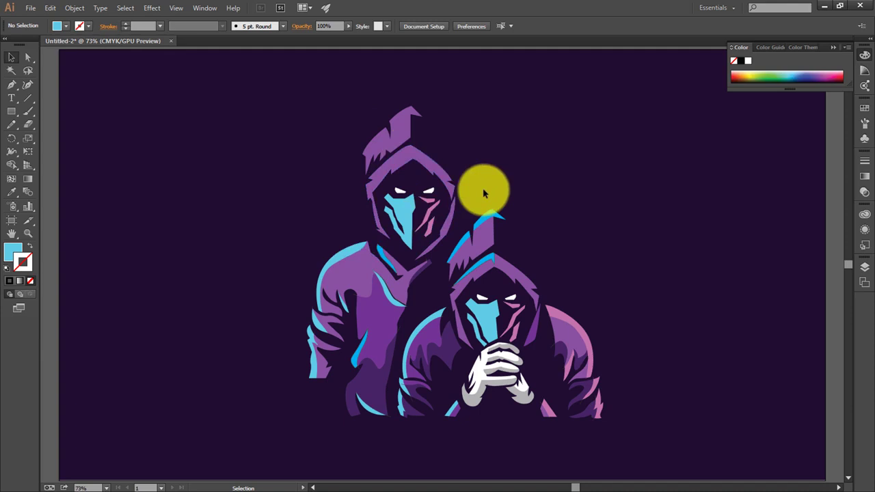
scroll(483, 194, "up", 3)
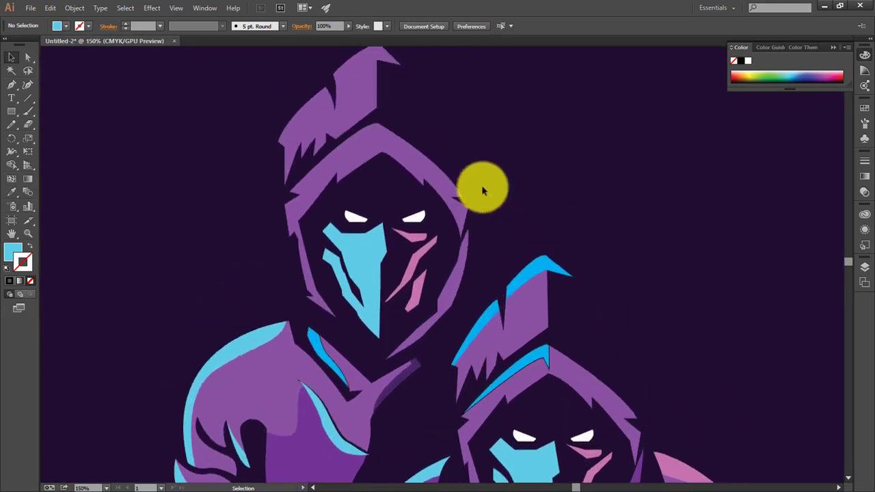
Split the hood spike with a Pen line and fill its upper strip cyan using Shape Builder.
key("p")
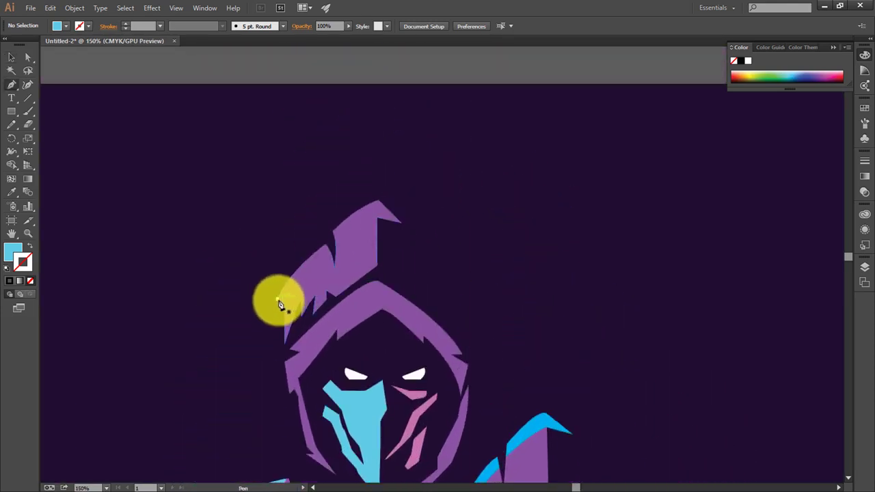
left_click(278, 300)
left_click(377, 218)
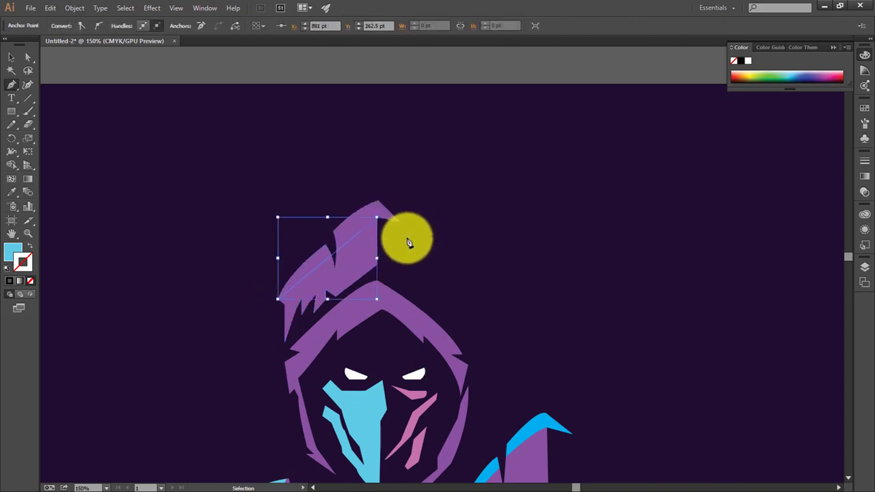
left_click_drag(248, 142, 376, 221)
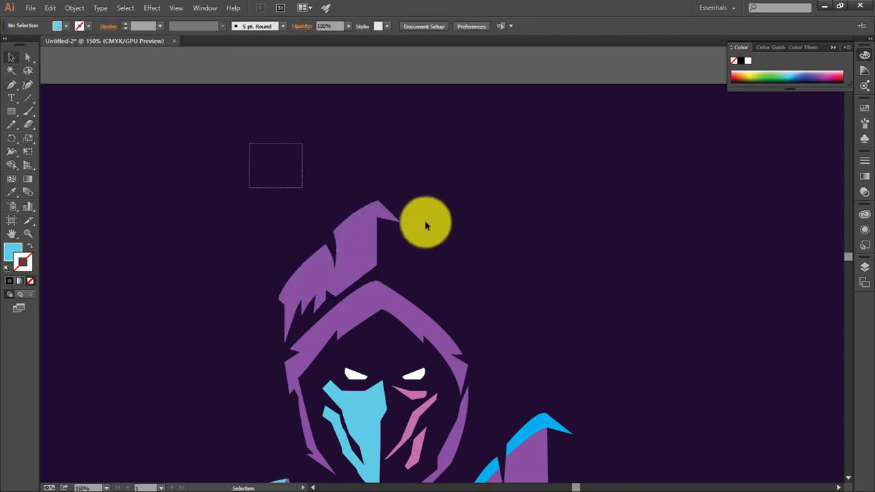
left_click(12, 164)
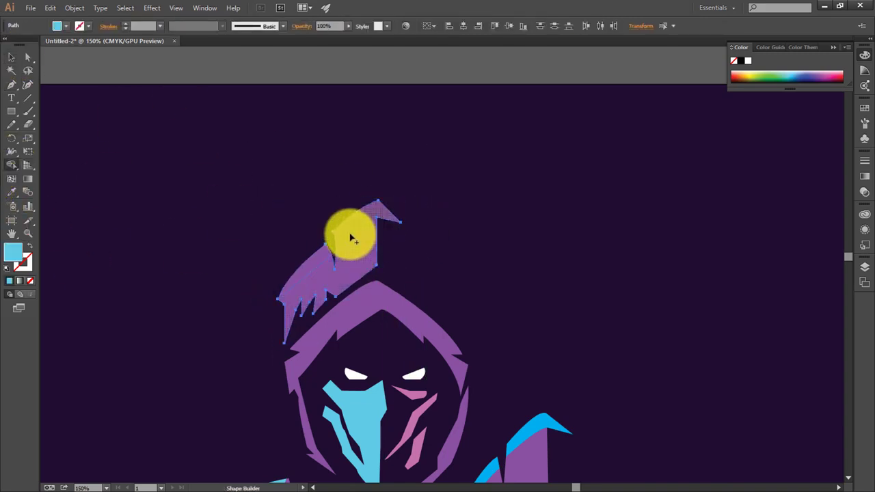
left_click_drag(350, 239, 292, 293)
left_click(10, 57)
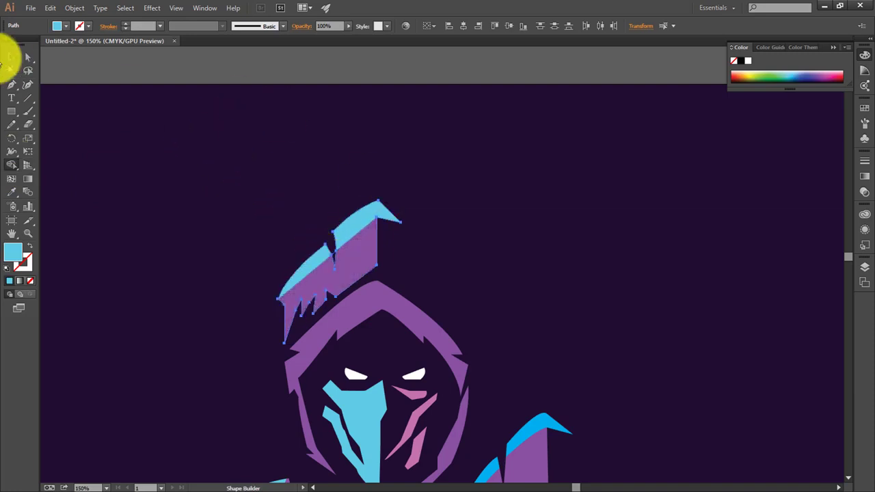
left_click(141, 88)
Draw a closed cyan highlight wedge along the hood's rim with the Pen tool.
key("p")
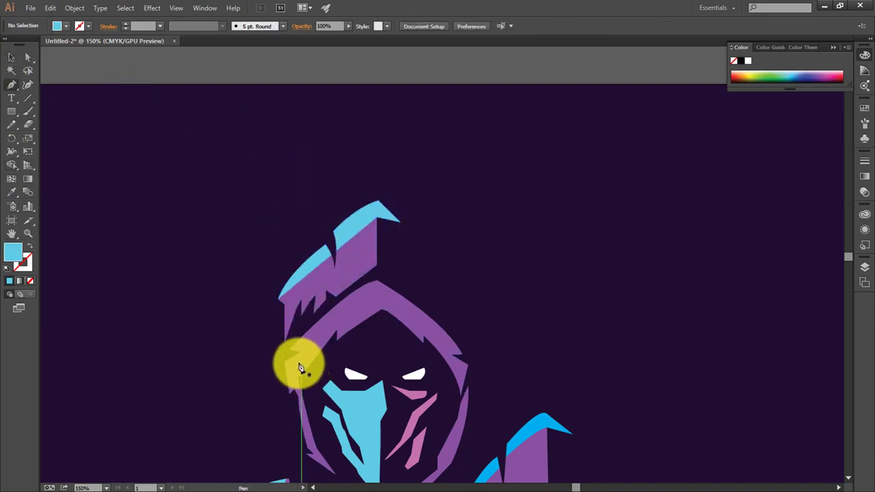
left_click(290, 354)
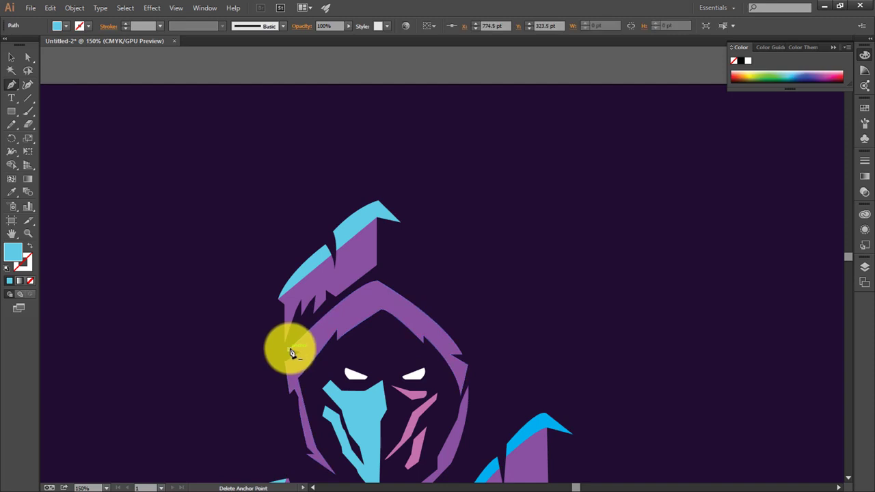
left_click(291, 354)
left_click(291, 354)
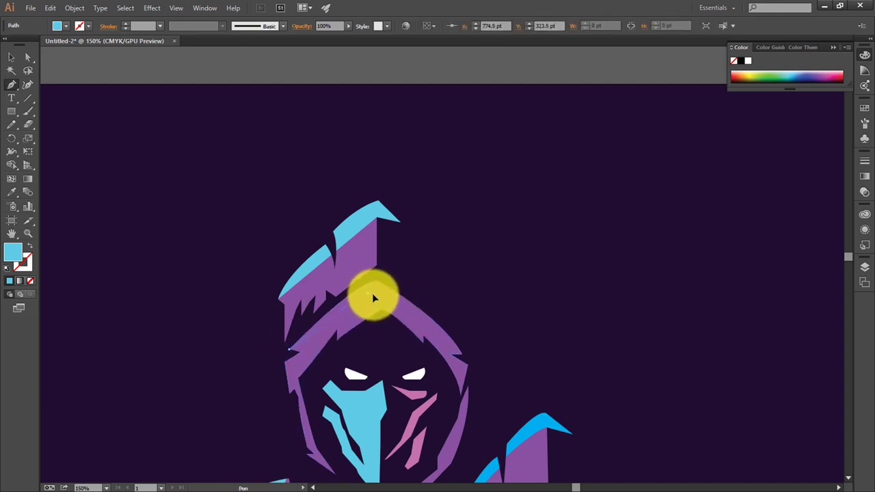
left_click(370, 297)
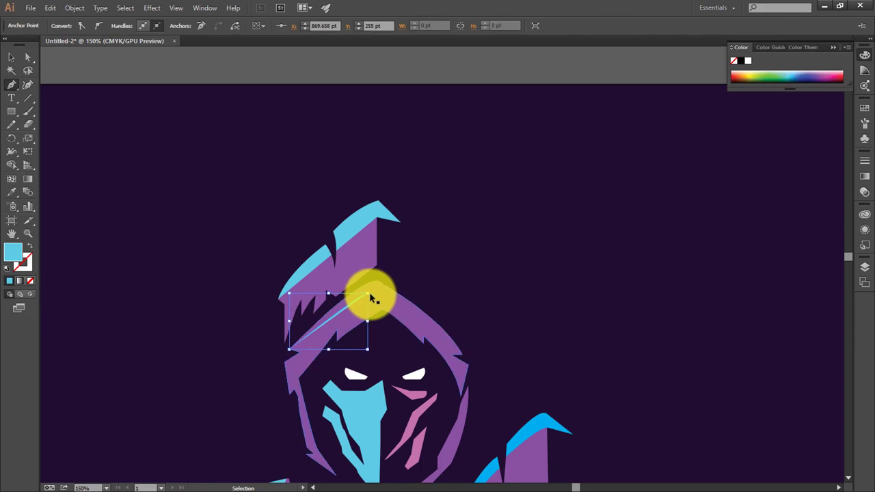
left_click(375, 297)
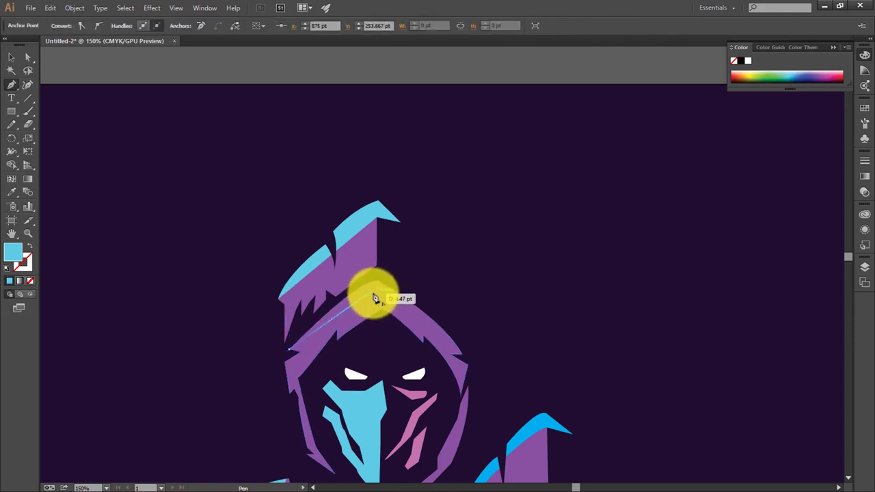
left_click(378, 304)
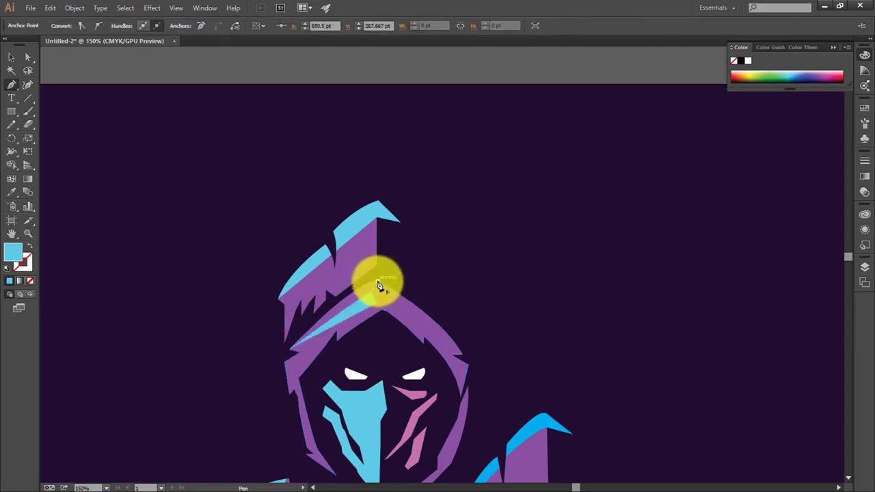
left_click(378, 282)
left_click(289, 352)
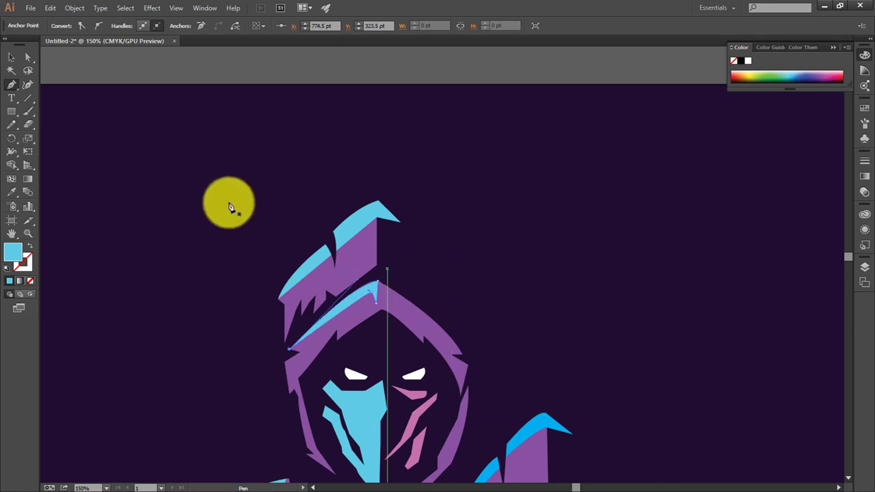
left_click(11, 57)
left_click(540, 280)
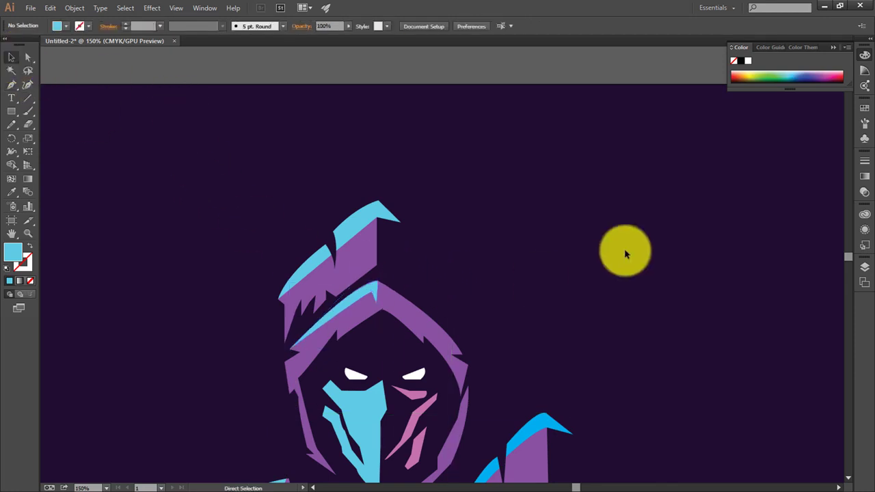
key("ctrl+0")
key("ctrl+1")
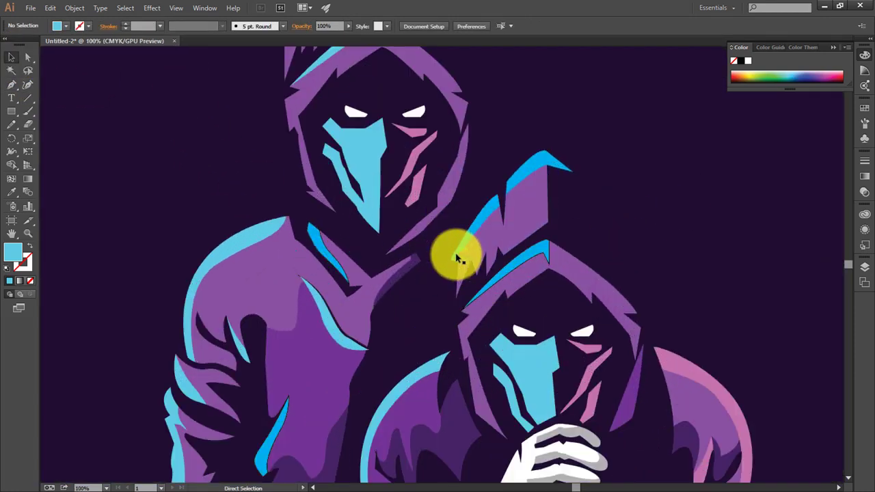
Delete the stray dark wedge near the shoulder and check the hood edge at full view.
scroll(499, 273, "up", 2)
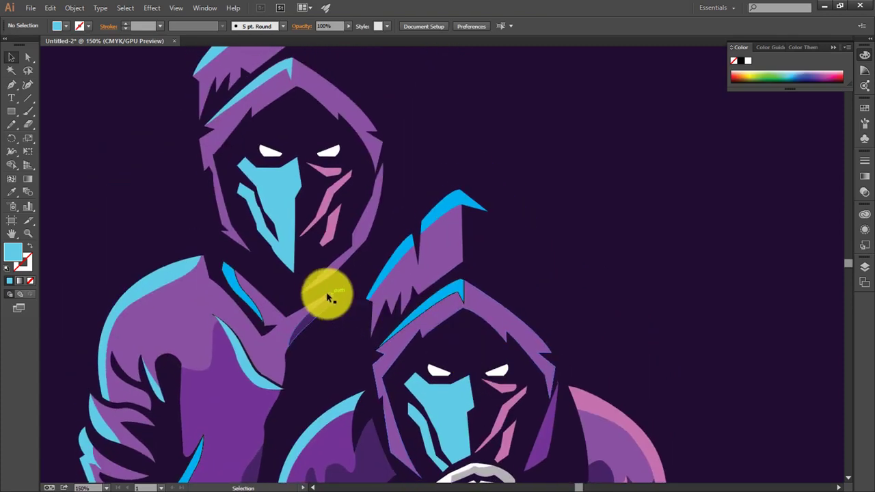
left_click(328, 297)
key("Delete")
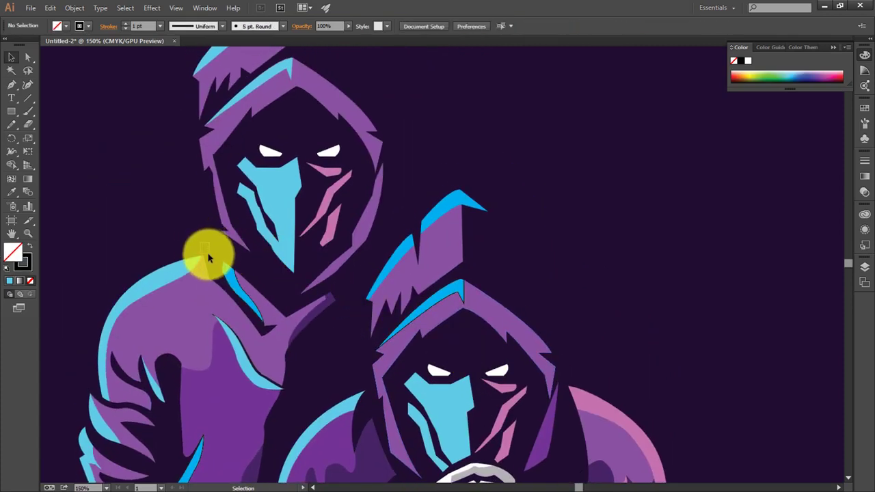
scroll(264, 251, "down", 4)
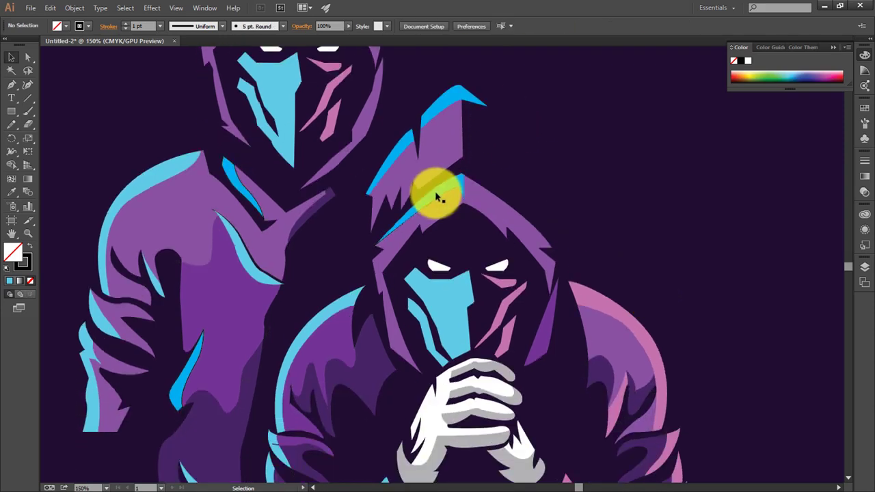
left_click(437, 196)
left_click(138, 126)
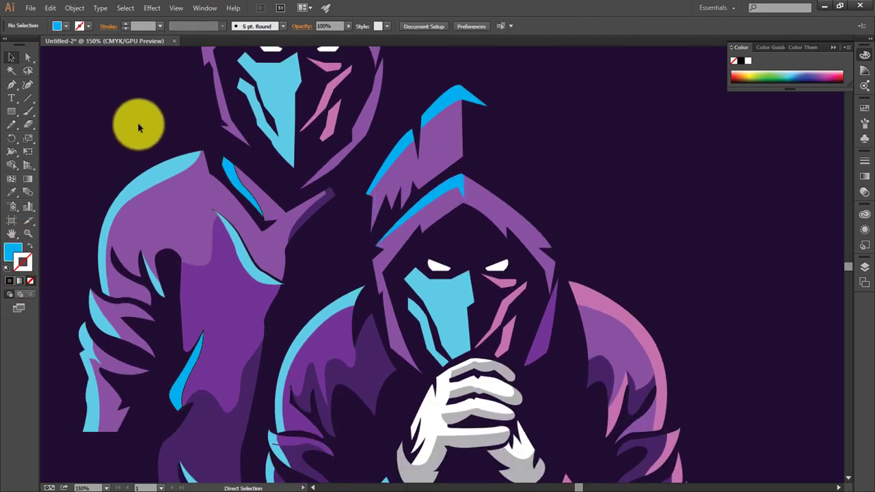
key("ctrl+0")
key("v")
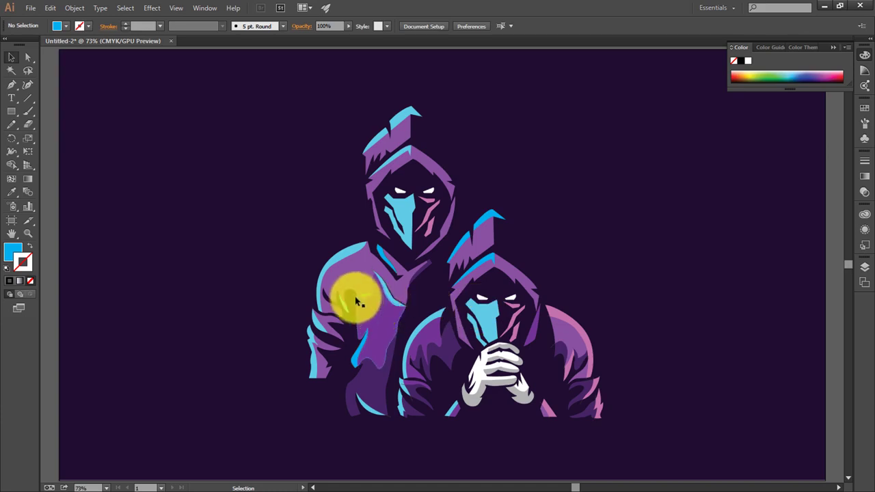
left_click(356, 296)
left_click(580, 405)
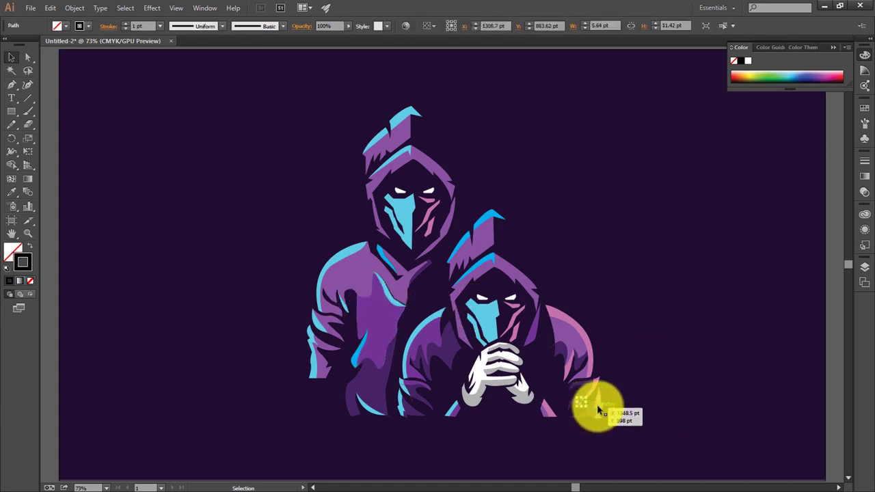
scroll(592, 406, "down", 5)
left_click(592, 406)
scroll(592, 406, "up", 4)
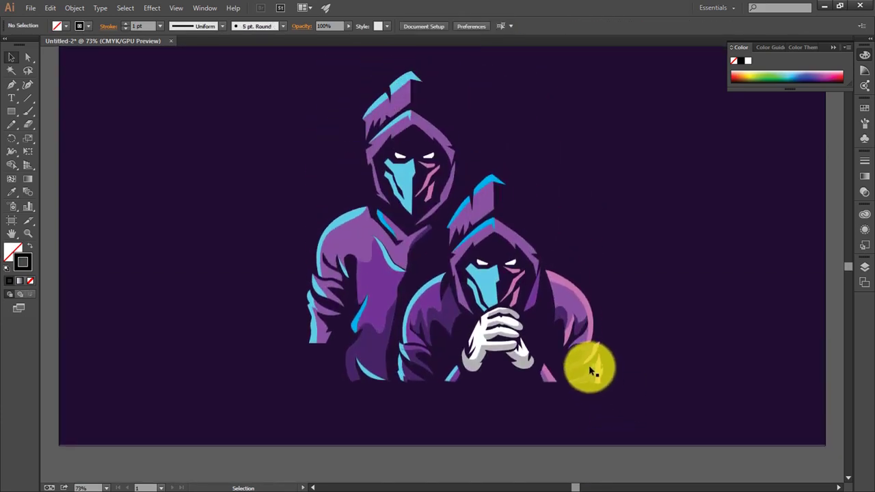
scroll(615, 376, "up", 1)
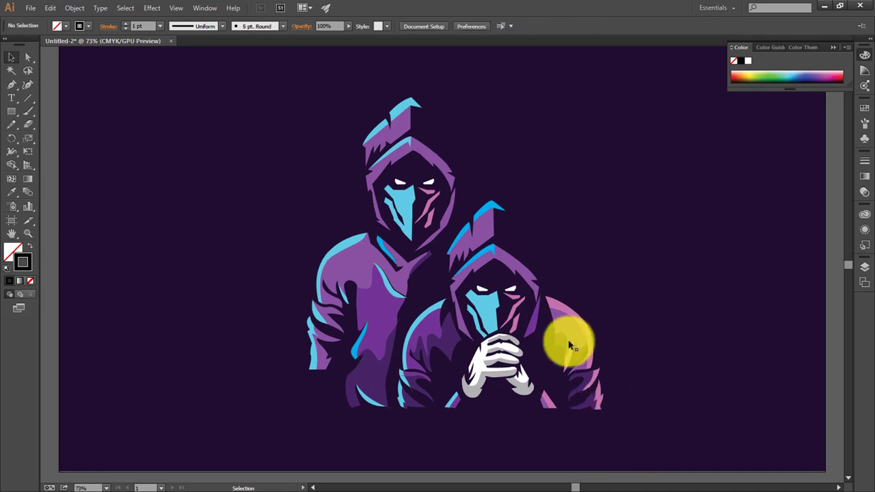
left_click(514, 418)
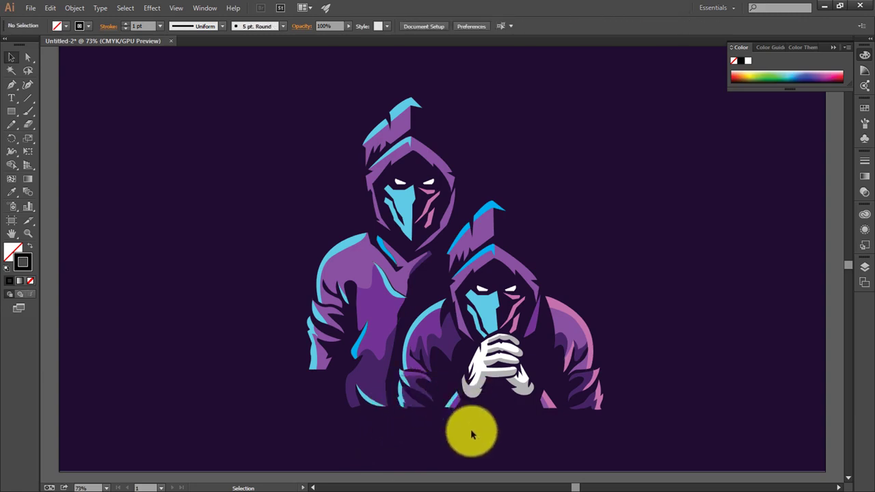
scroll(499, 413, "up", 2)
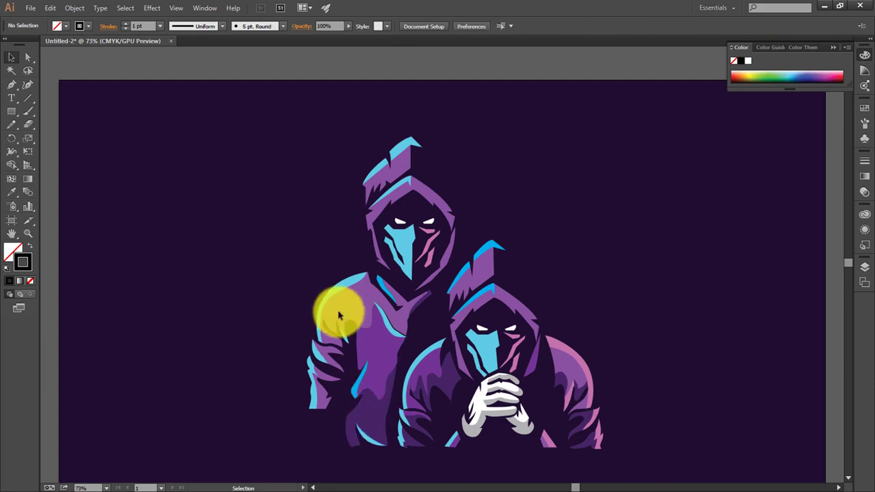
Marquee-select the pieces of the front praying figure.
left_click_drag(649, 427, 443, 361)
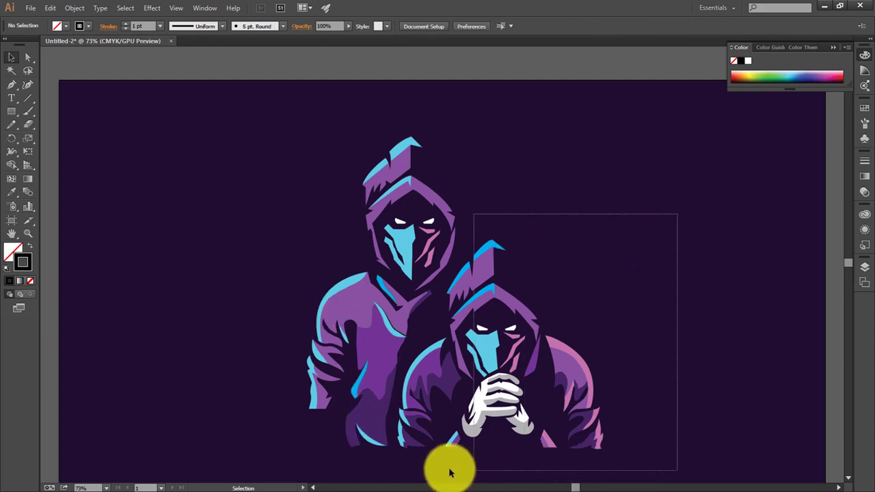
left_click(341, 253)
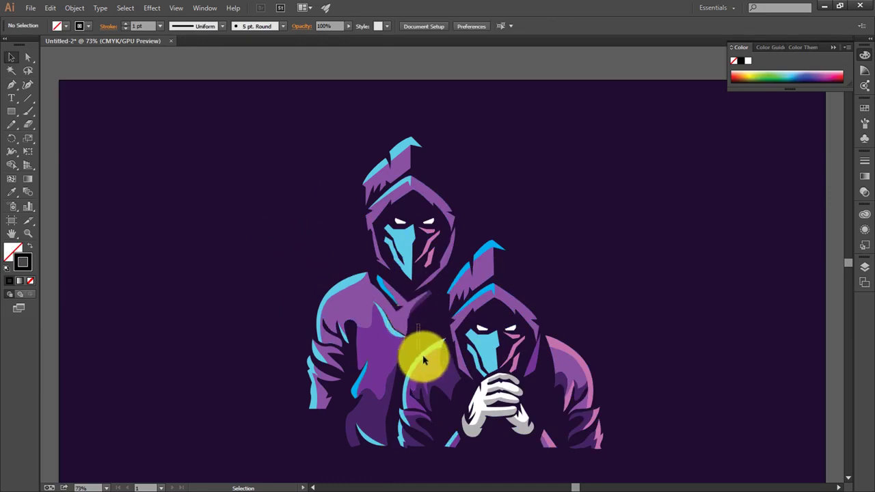
mouse_move(420, 358)
left_mouse_down()
mouse_move(400, 361)
mouse_move(419, 342)
mouse_move(635, 469)
left_mouse_up()
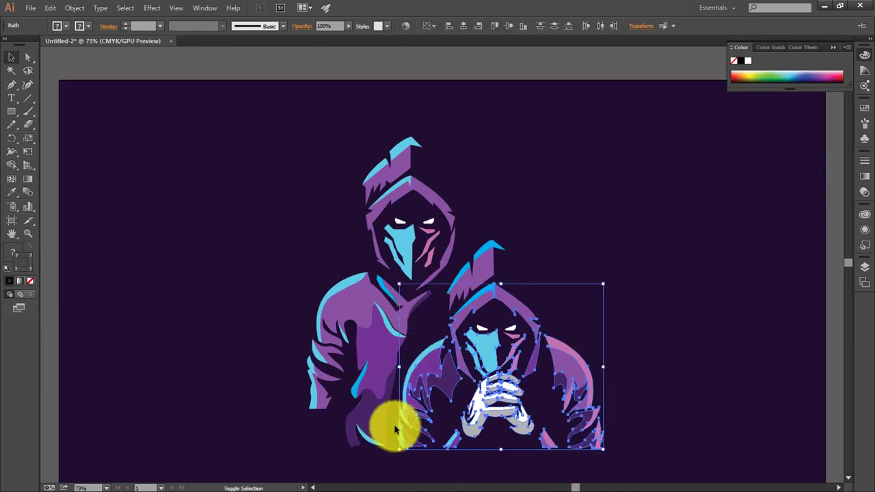
mouse_move(644, 469)
left_mouse_down()
mouse_move(514, 222)
mouse_move(679, 219)
mouse_move(518, 436)
mouse_move(473, 434)
left_mouse_up()
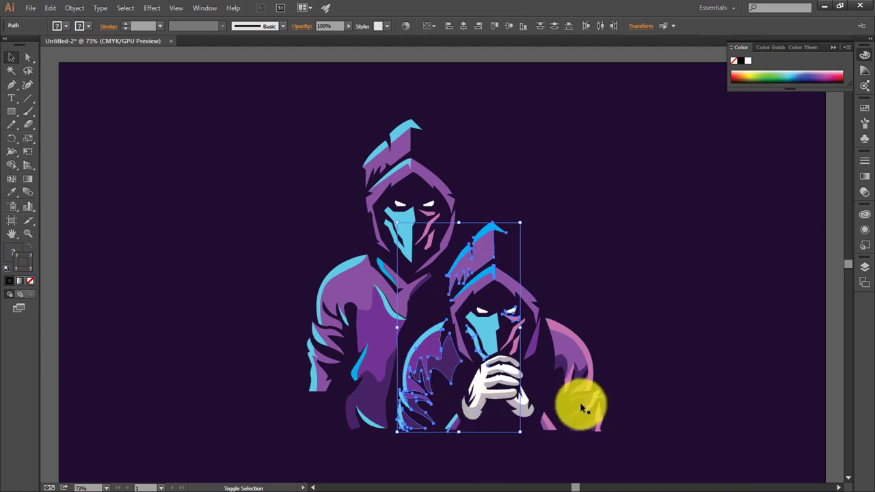
mouse_move(632, 257)
left_mouse_down()
mouse_move(538, 479)
mouse_move(505, 421)
left_mouse_up()
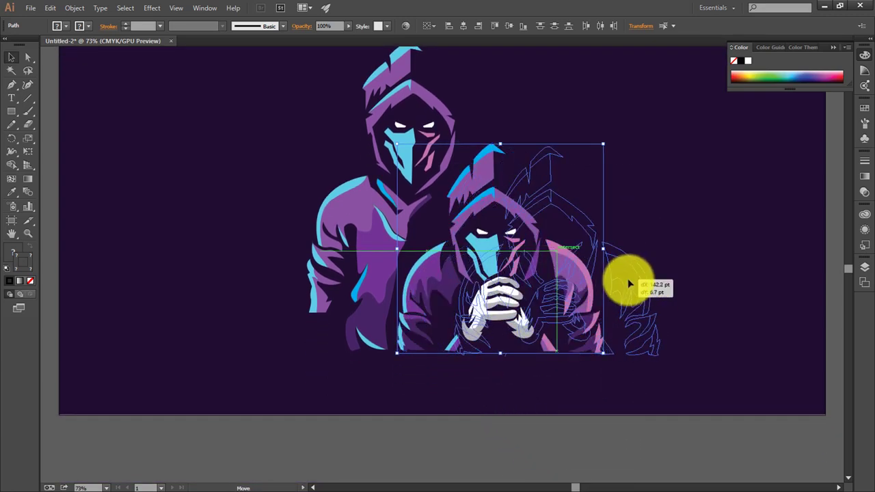
Try moving the praying figure right, then undo so it stays overlapping the standing figure.
left_click_drag(574, 280, 699, 287)
key("ctrl+z")
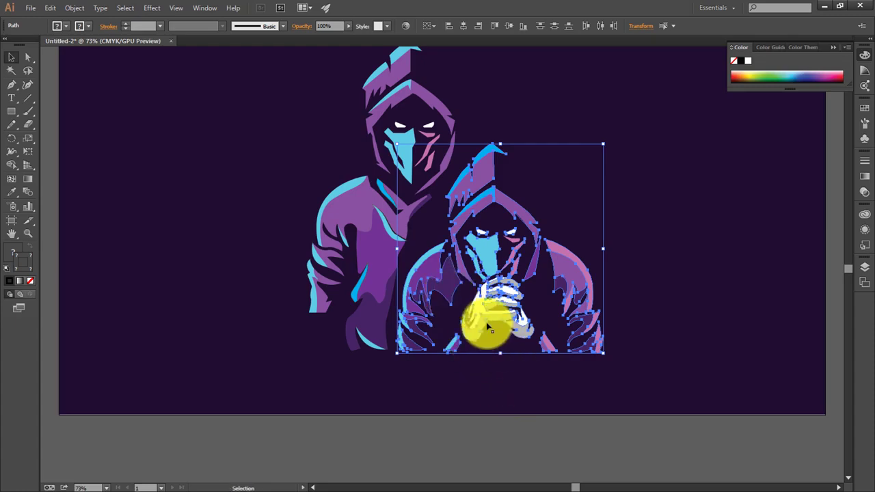
left_click_drag(485, 328, 619, 329)
key("ctrl+z")
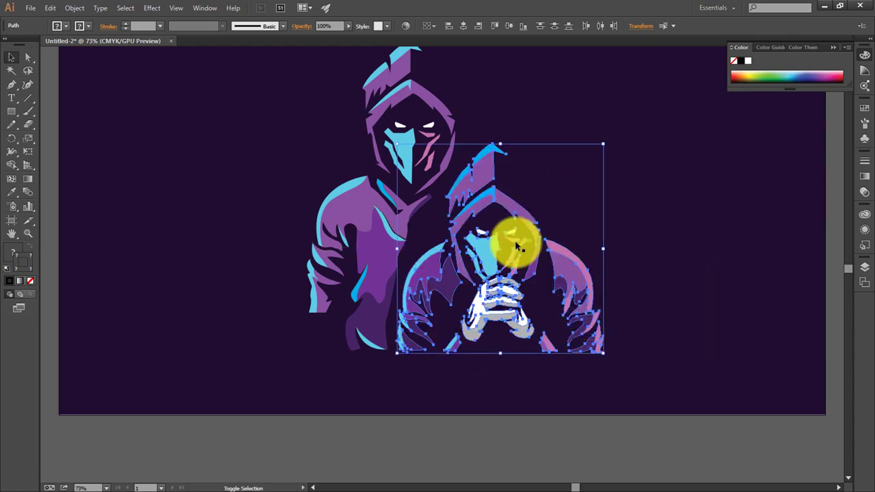
left_click_drag(562, 294, 743, 290)
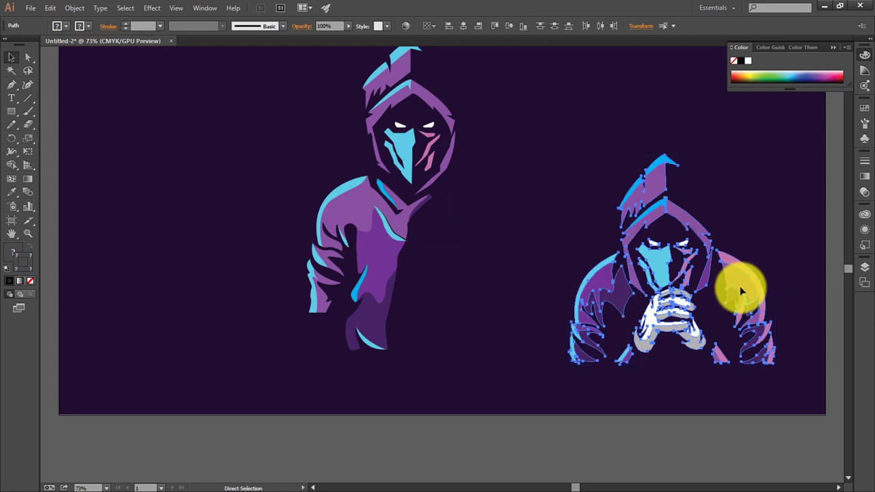
key("ctrl+z")
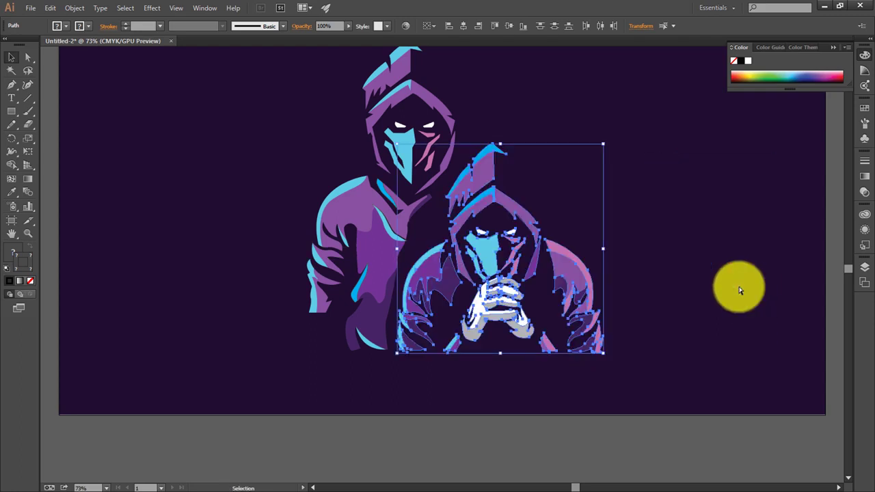
Marquee-select all the figures on the canvas with the Selection tool.
key("v")
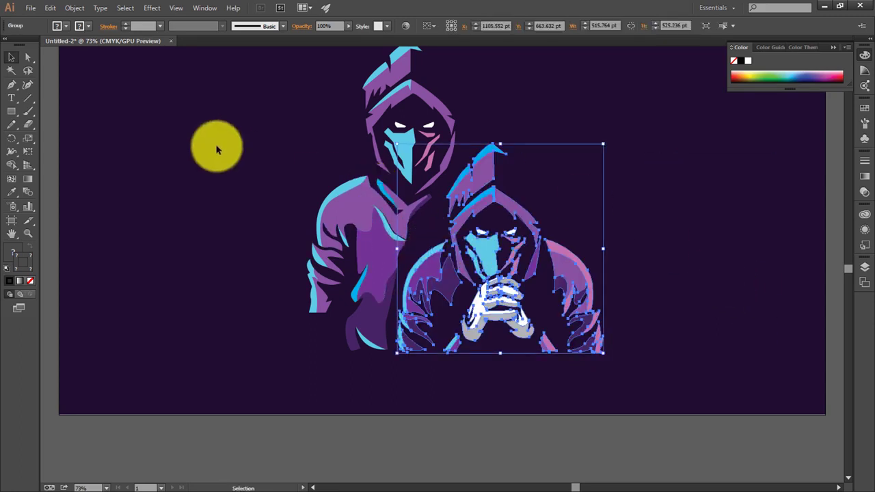
left_click(266, 132)
scroll(265, 131, "up", 1)
scroll(265, 131, "up", 1)
left_click_drag(250, 98, 417, 453)
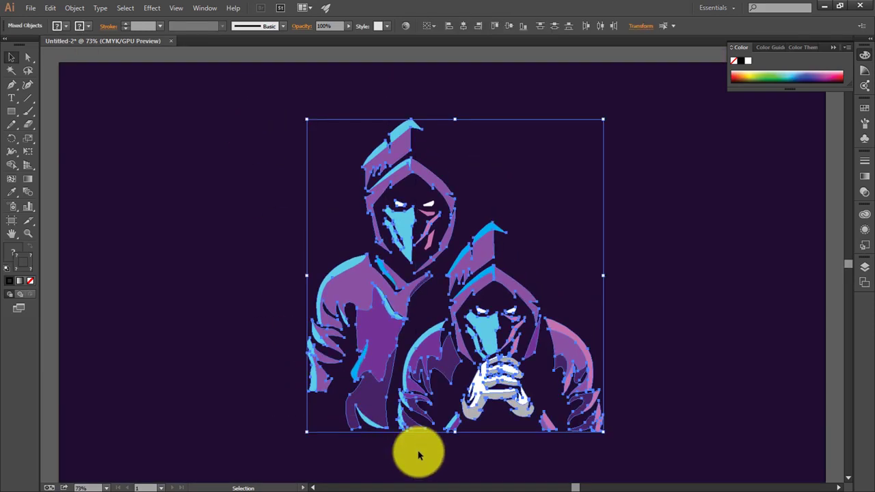
left_click_drag(206, 76, 430, 449)
Reflect the left standing figure vertically and nudge it to the right.
left_click(570, 337, "shift")
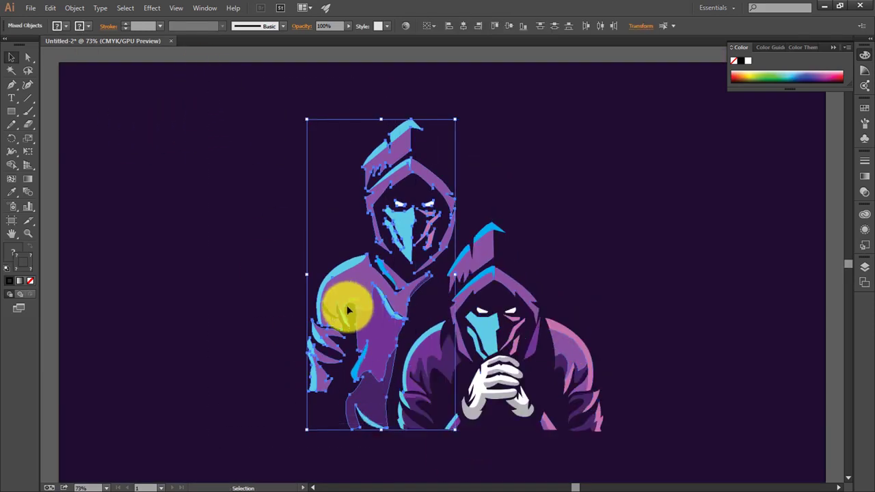
right_click(374, 336)
mouse_move(405, 428)
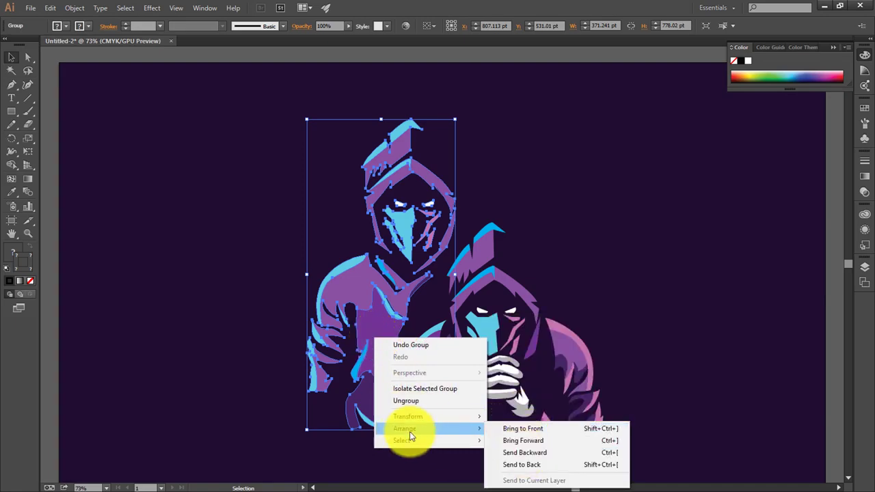
left_click(522, 364)
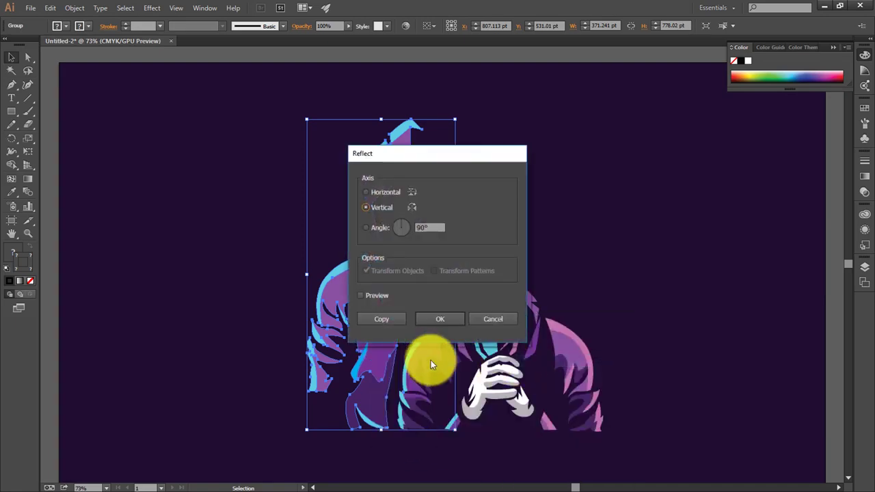
left_click(439, 326)
left_click_drag(389, 325, 422, 335)
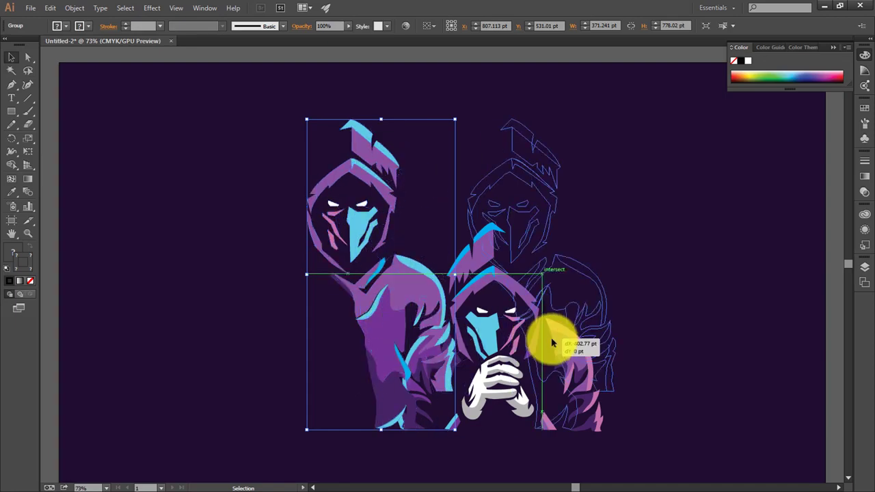
Make a vertically reflected copy of the standing figure and drag it to the right side.
right_click(353, 320)
mouse_move(388, 398)
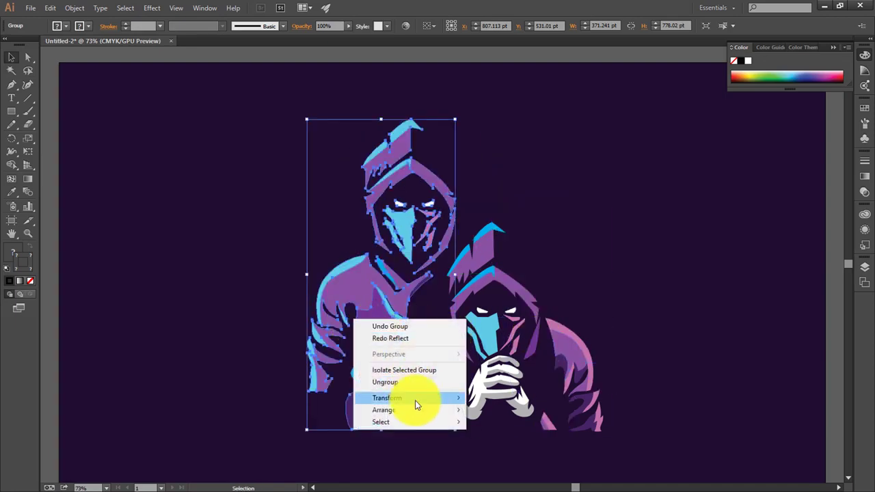
left_click(509, 348)
left_click(414, 322)
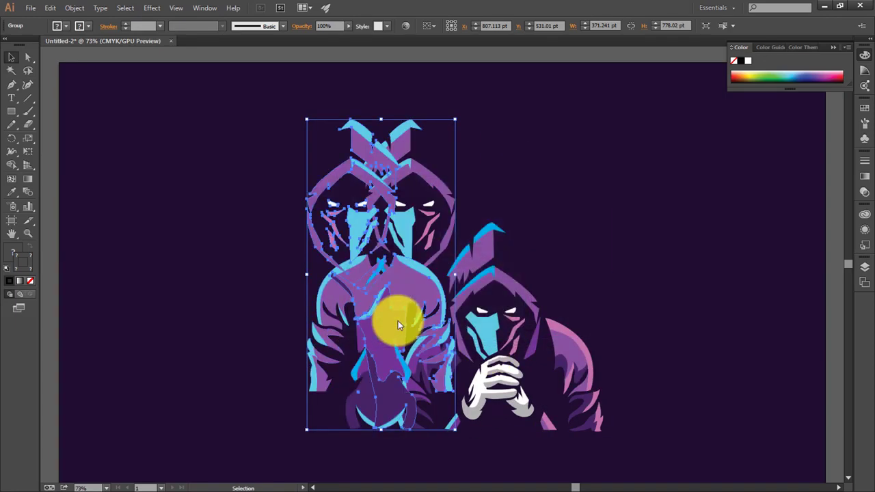
left_click_drag(398, 321, 622, 345)
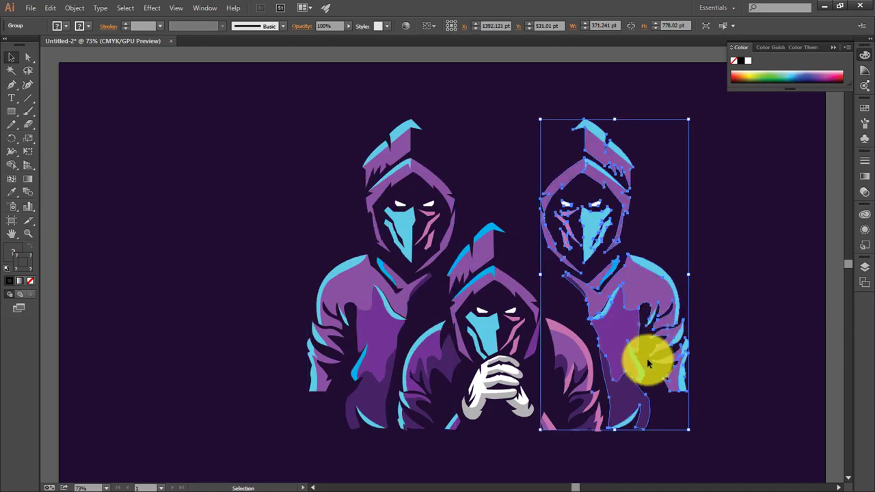
left_click(745, 339)
Nudge the right standing figure into position on the canvas.
scroll(745, 340, "down", 1)
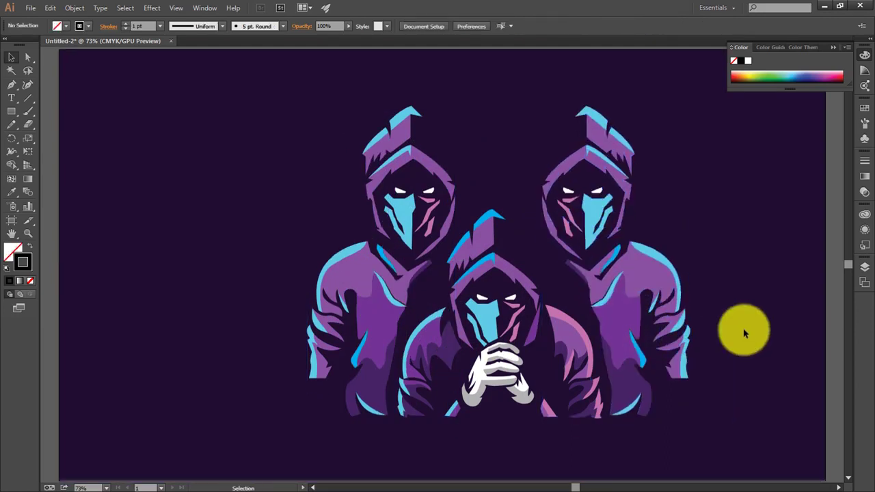
left_click_drag(650, 89, 638, 371)
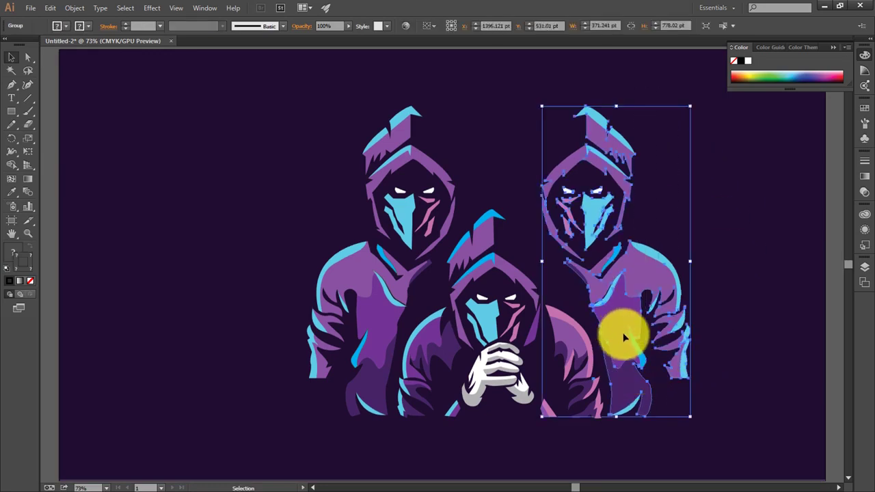
left_click_drag(624, 337, 622, 341)
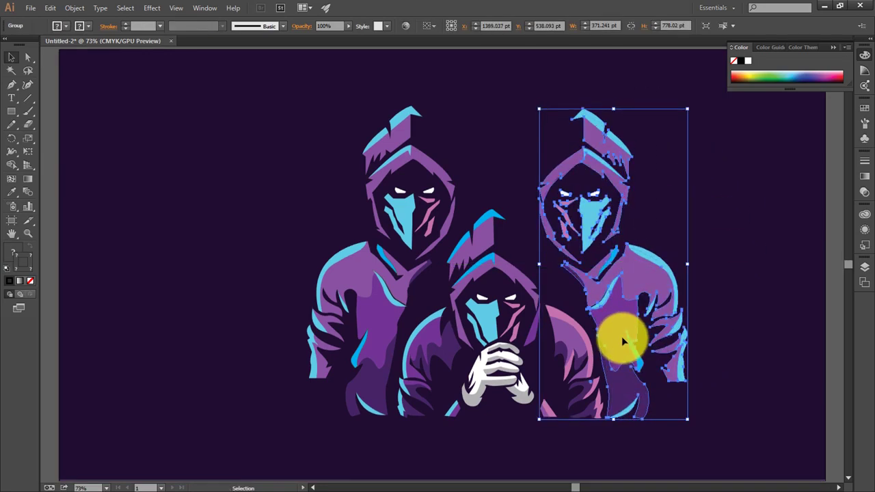
left_click(742, 328)
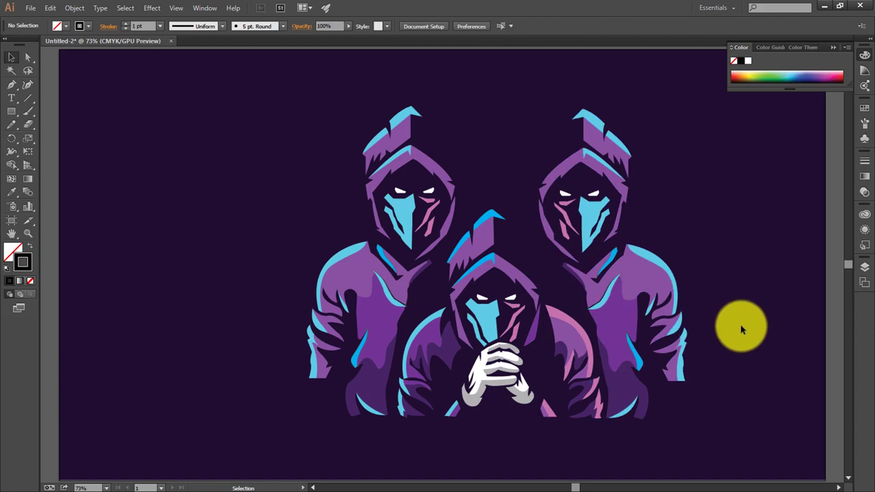
Ungroup the right standing figure into its separate pieces.
left_click(610, 137)
right_click(609, 140)
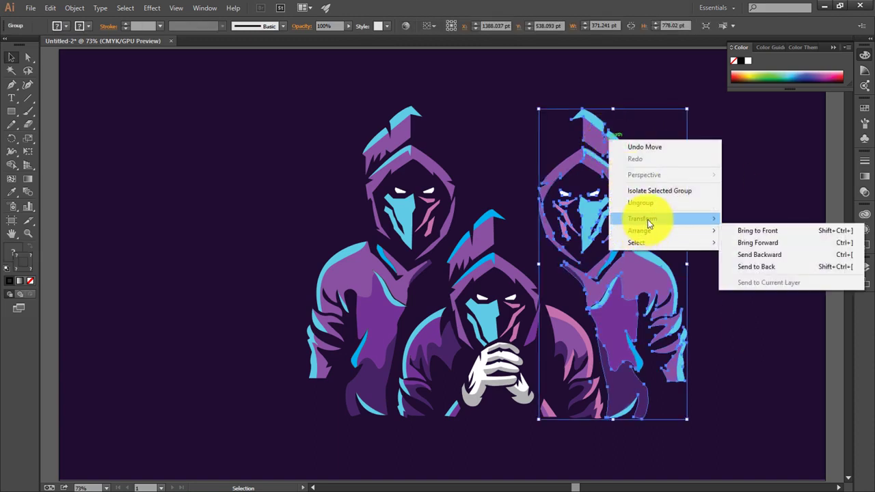
mouse_move(643, 219)
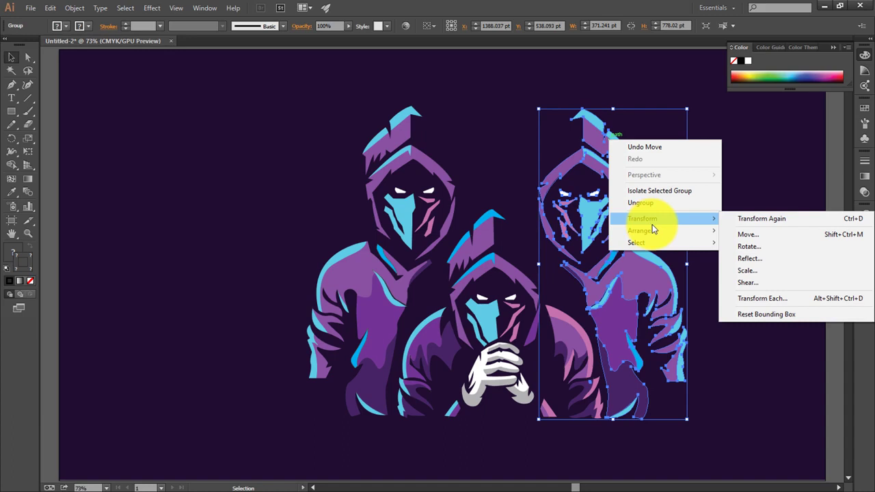
left_click(694, 230)
left_click(652, 264)
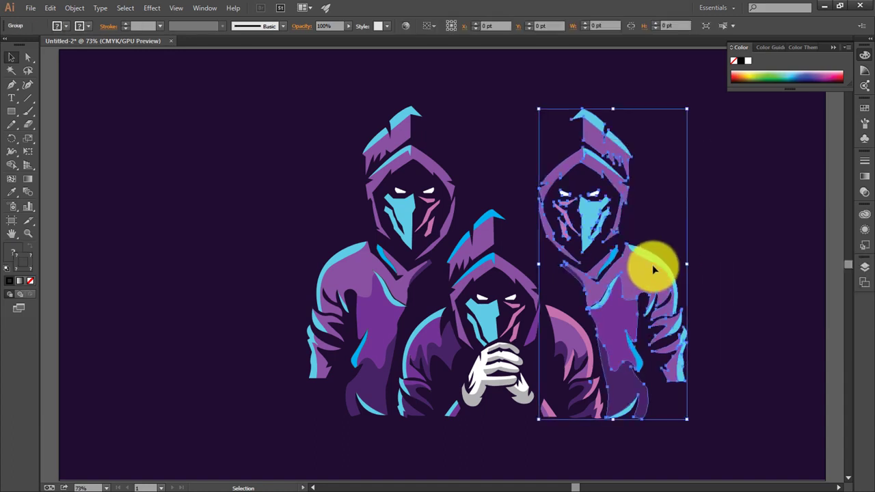
right_click(653, 266)
left_click(687, 330)
Group the right figure's head pieces and reflect them vertically.
left_click_drag(530, 103, 630, 226)
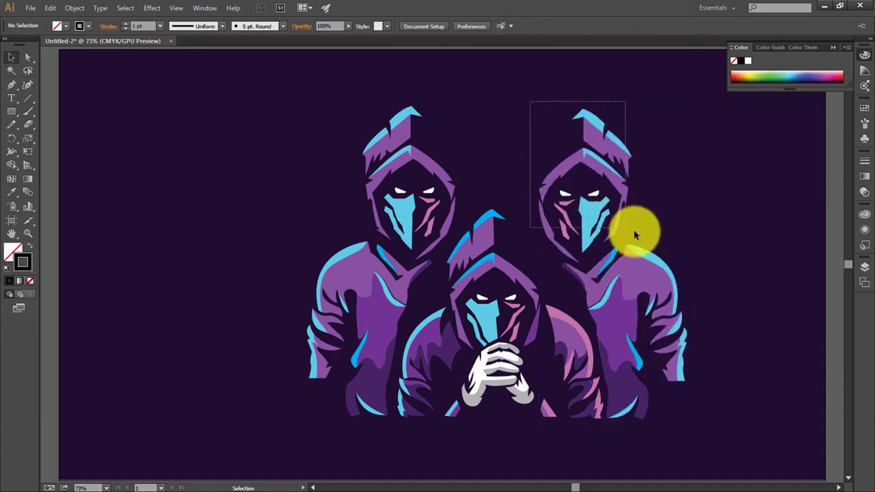
right_click(587, 204)
left_click(625, 256)
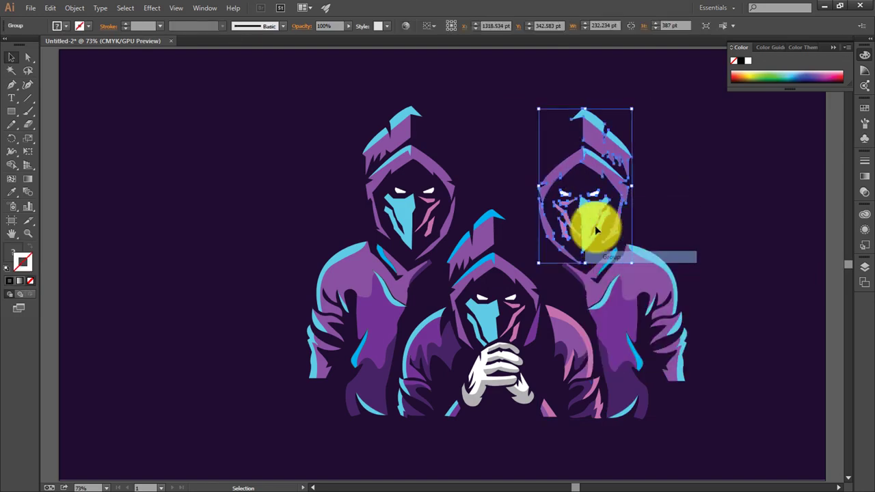
right_click(594, 224)
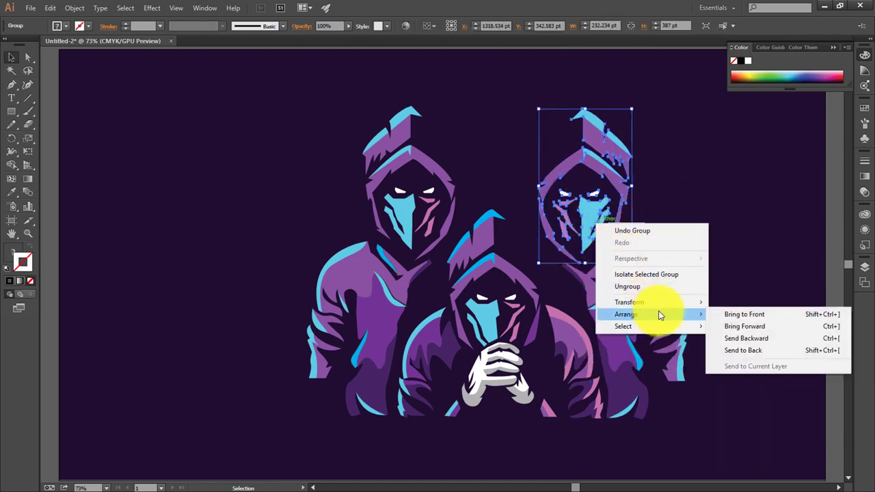
mouse_move(626, 315)
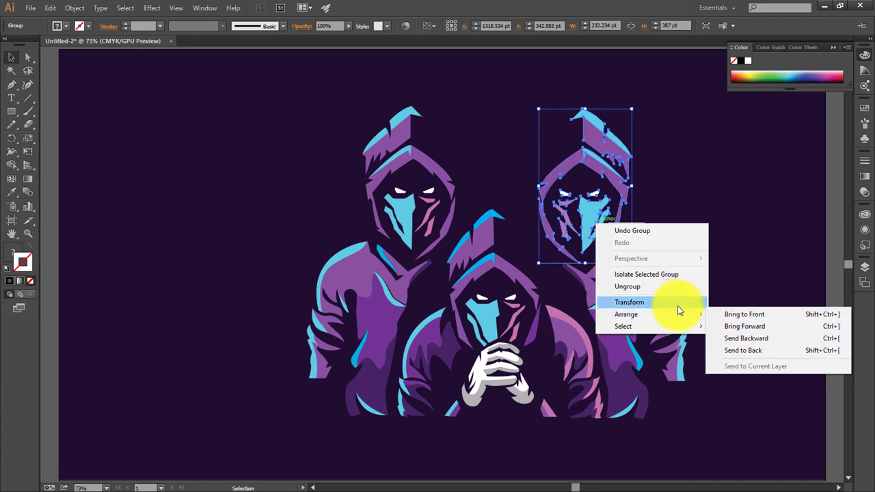
left_click(744, 341)
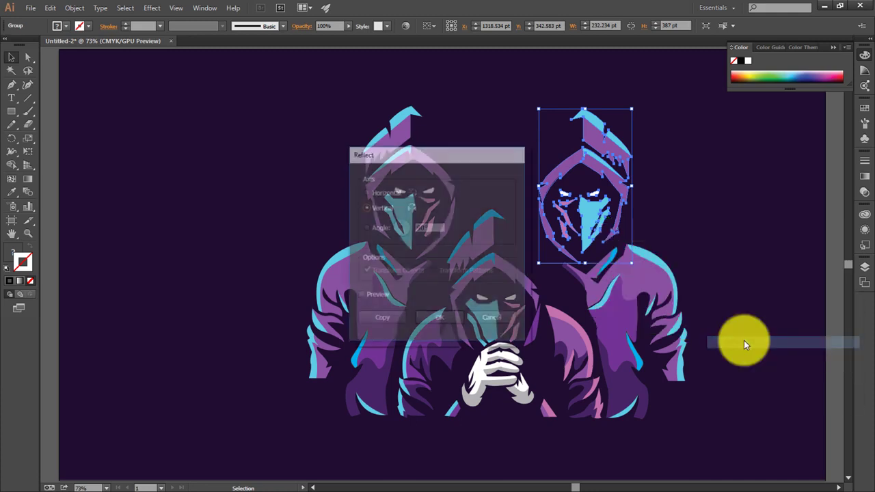
left_click(384, 297)
left_click(448, 319)
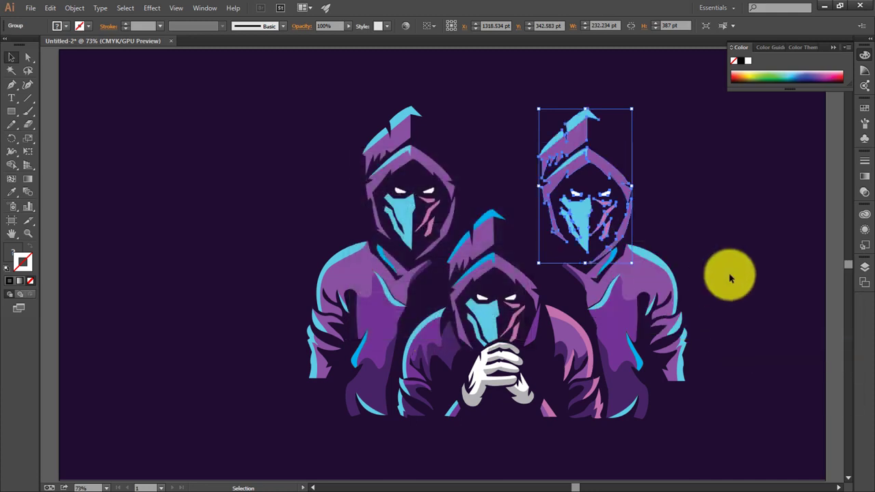
left_click(726, 275)
left_click(622, 220)
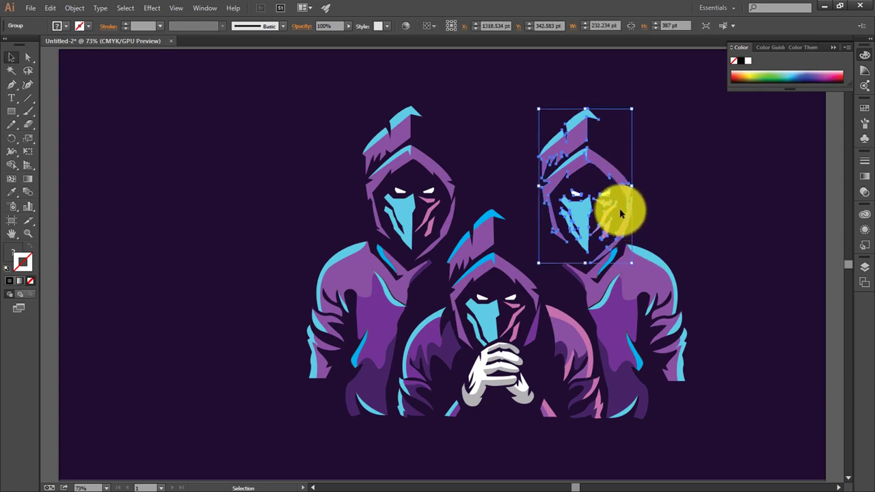
key("ctrl+shift+a")
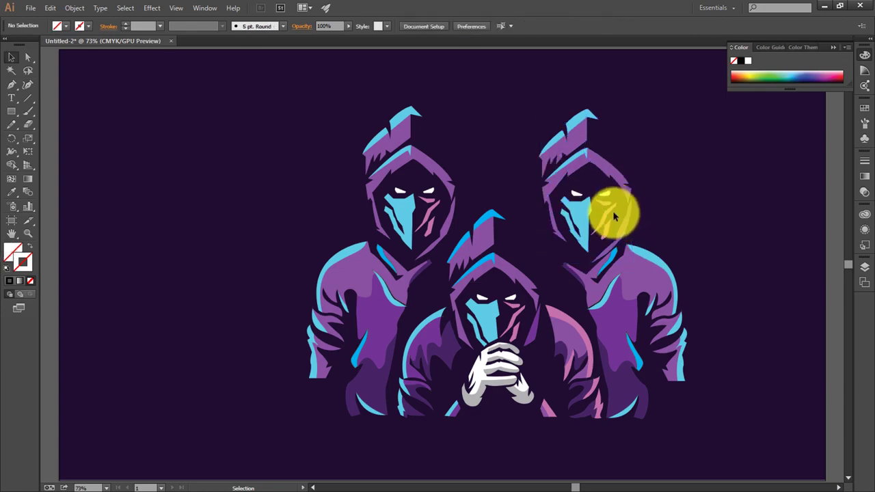
Pick out the cyan shoulder stripe on the right figure.
left_click(623, 232)
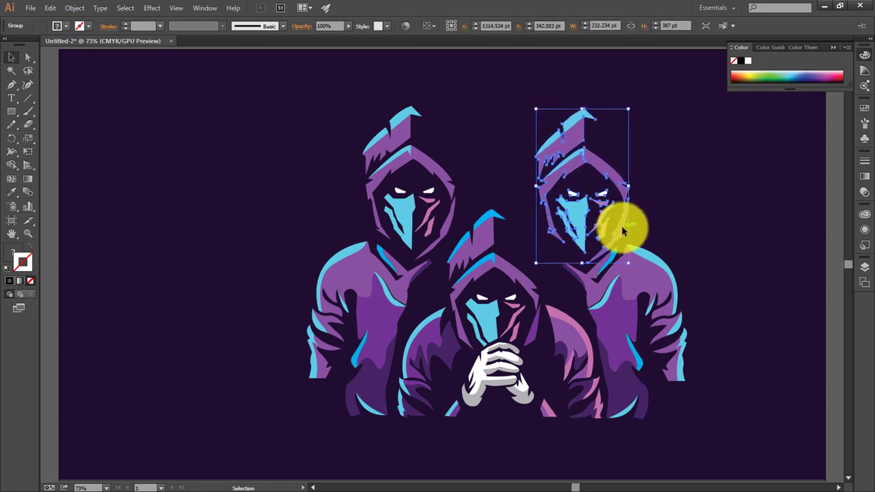
key("ctrl+shift+a")
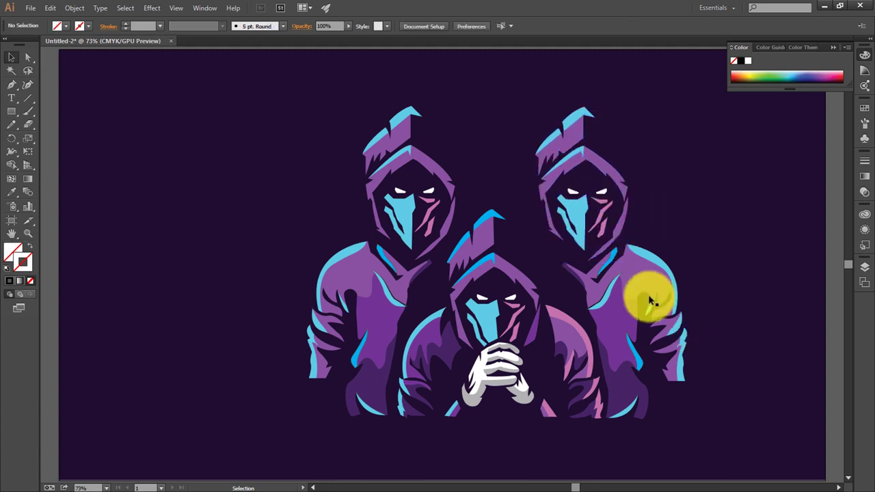
left_click(651, 270)
right_click(651, 270)
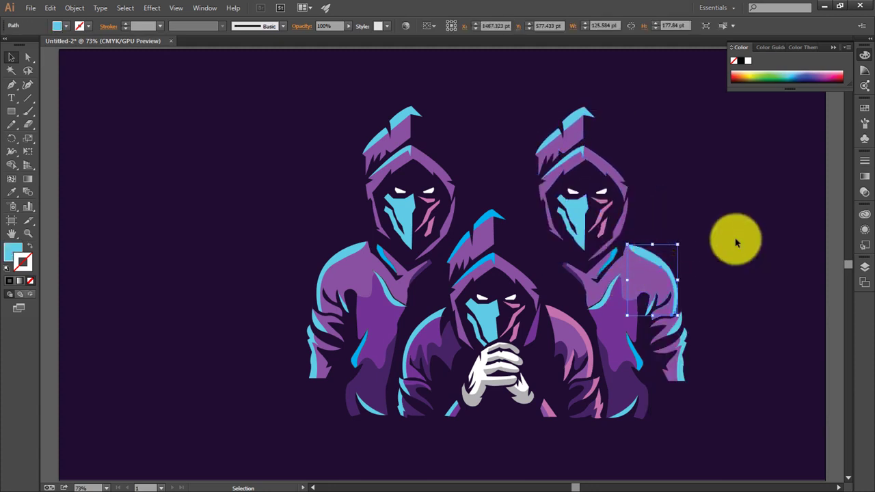
left_click(659, 268)
right_click(663, 267)
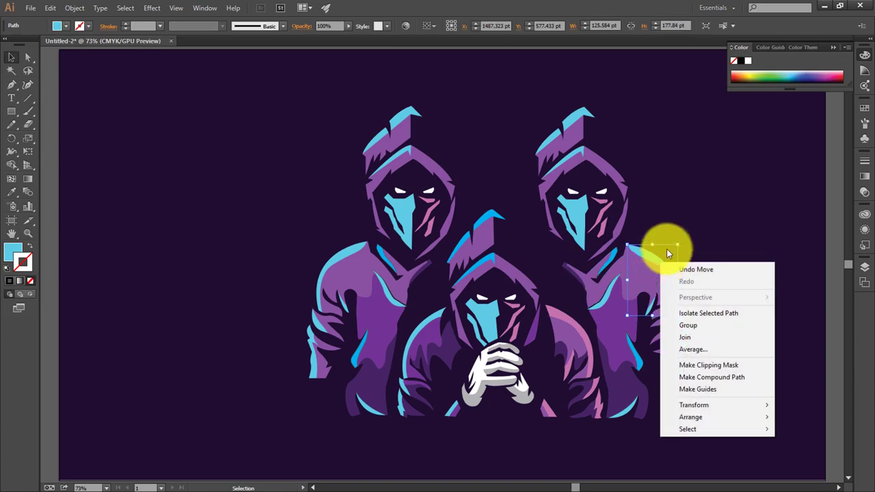
left_click(664, 253)
Select the three cyan shoulder and arm stripes and recolour them pink.
left_click(631, 265)
left_click(614, 261, "shift")
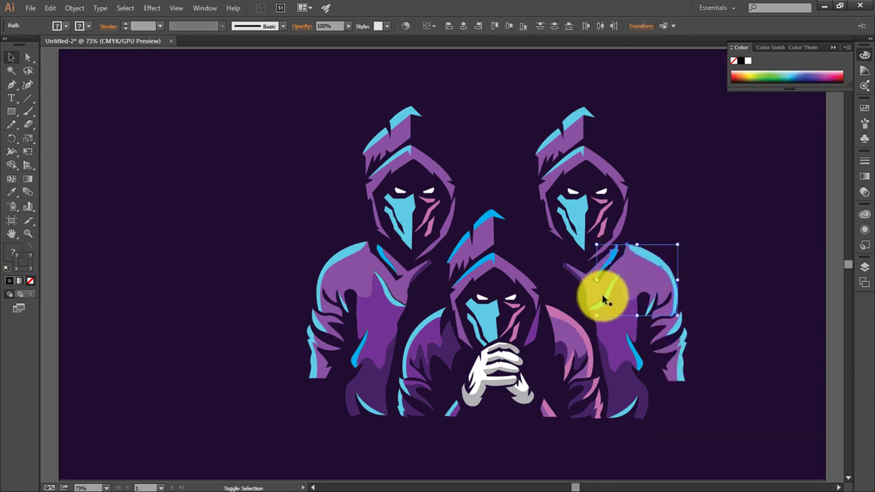
left_click(682, 372, "shift")
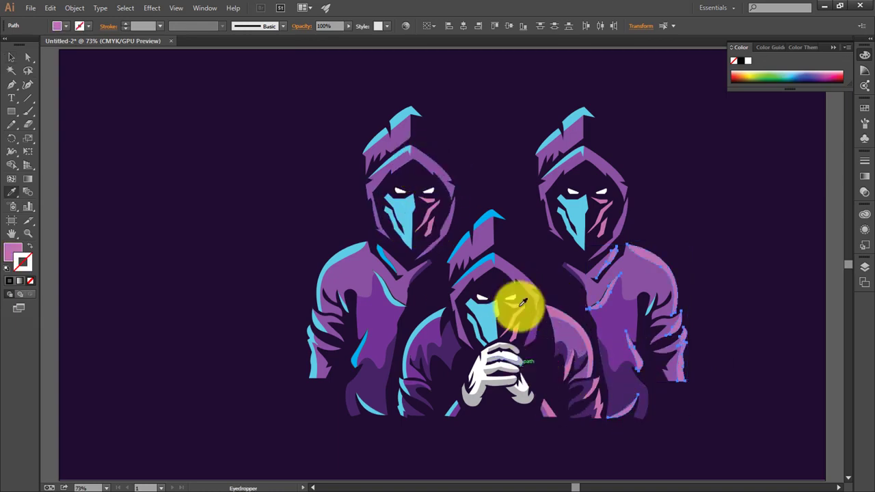
left_click(17, 62)
left_click(177, 111)
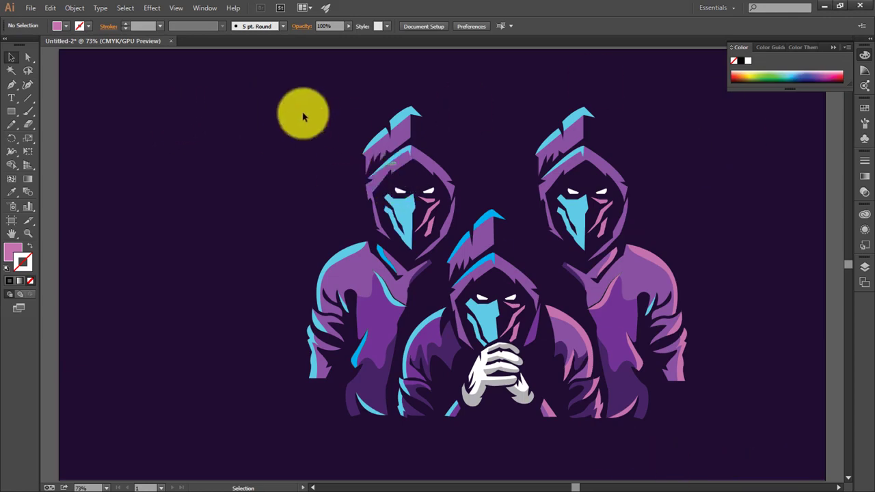
Shift the whole three-figure artwork left toward the canvas centre.
left_click_drag(296, 103, 765, 448)
left_click_drag(606, 357, 540, 354)
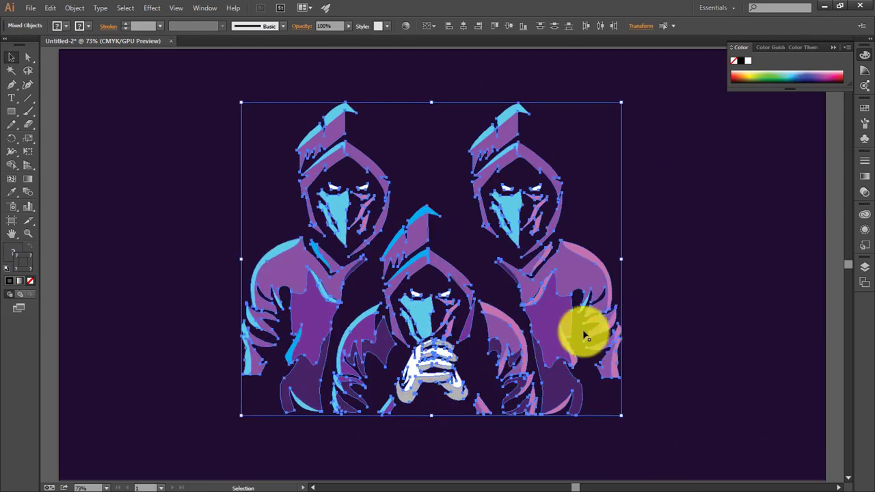
left_click(633, 318)
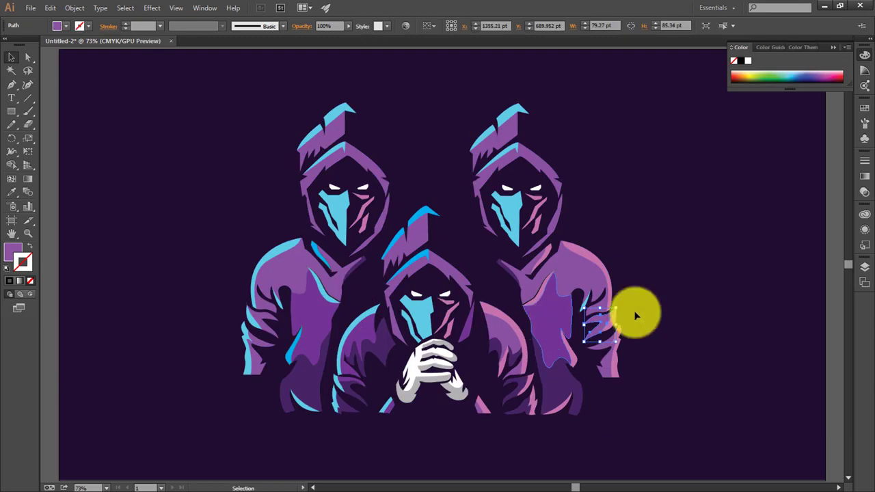
left_click(441, 341)
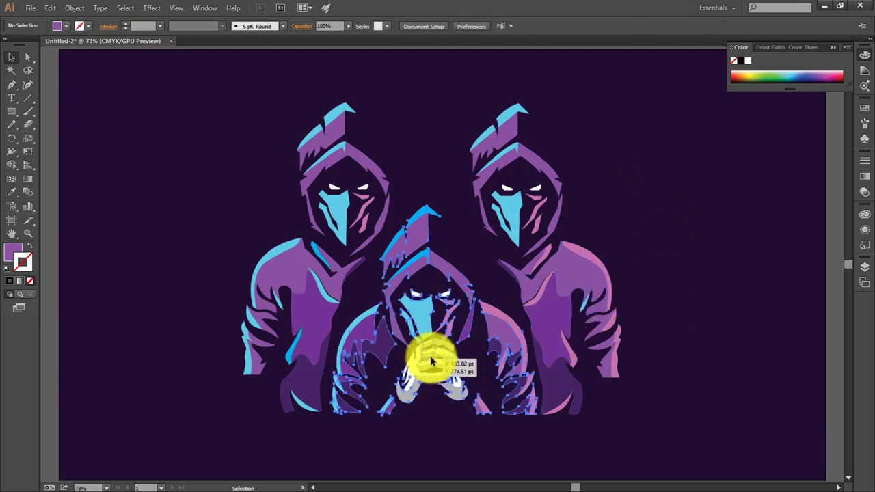
left_click(688, 317)
Zoom in and draw a Pen path down the right hood's outer edge.
key("ctrl+equal")
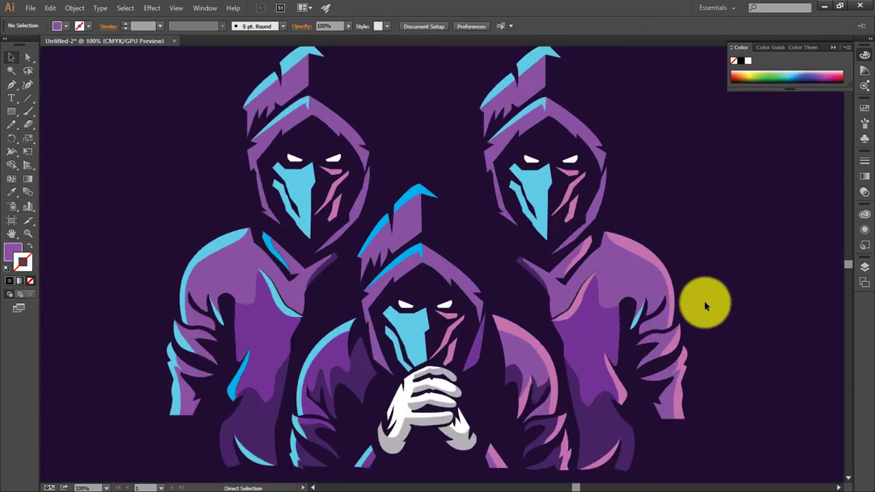
key("ctrl+equal")
key("ctrl+equal")
left_click_drag(707, 301, 628, 292)
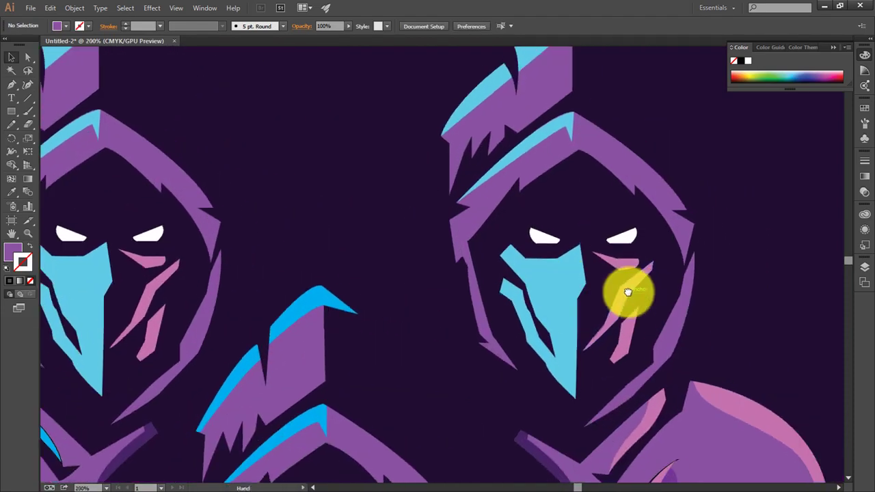
key("p")
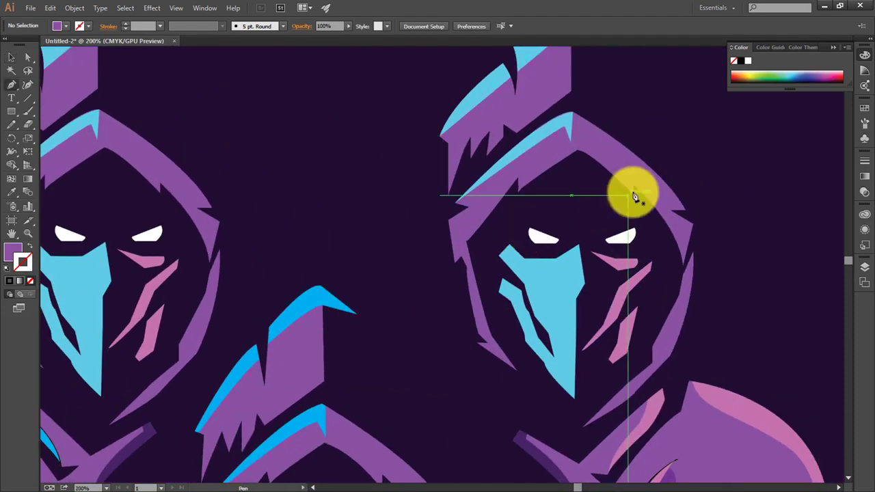
left_click(660, 178)
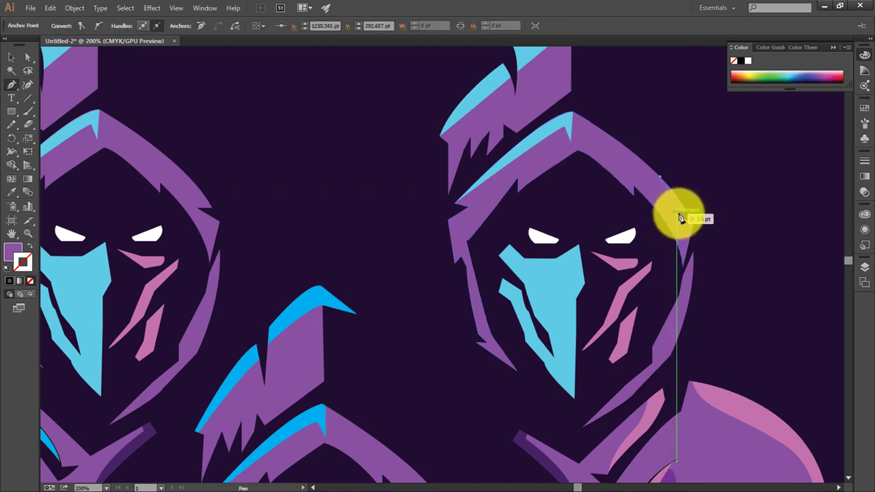
left_click(680, 214)
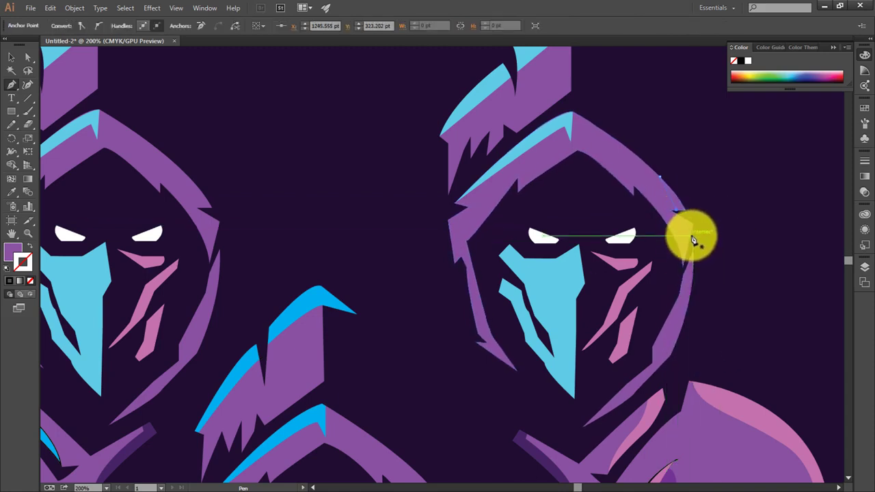
left_click(688, 238)
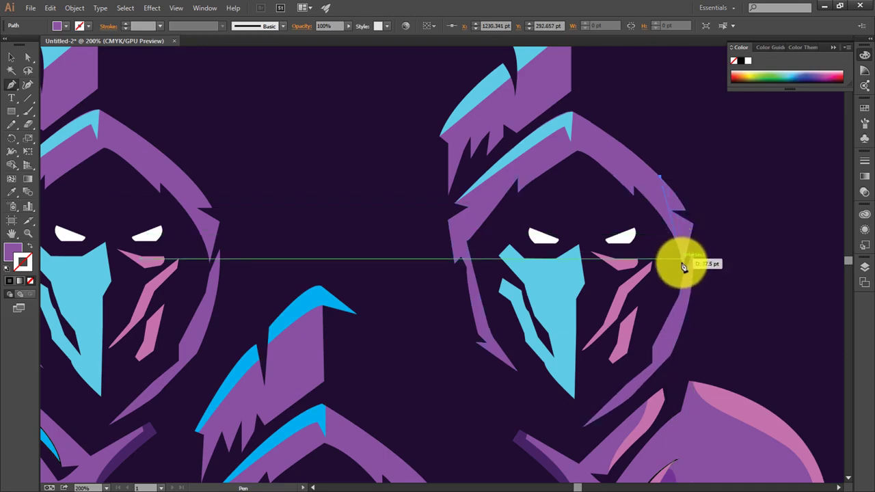
left_click_drag(678, 322, 682, 275)
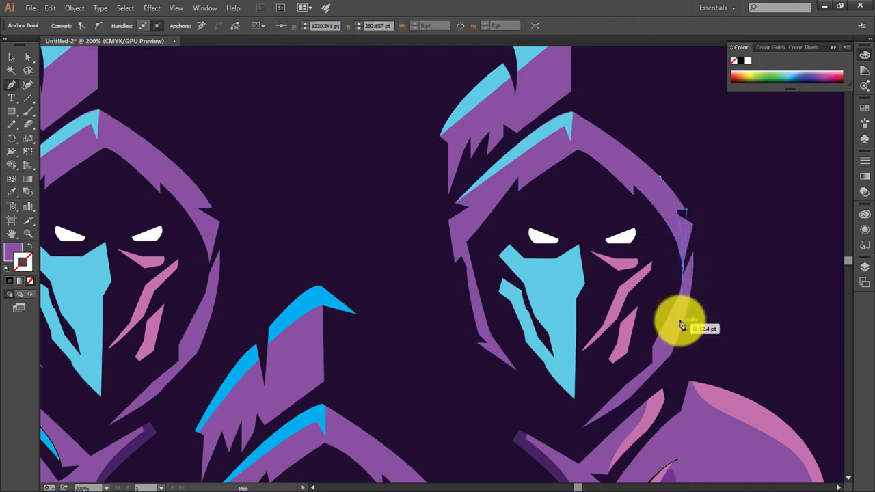
left_click(17, 290)
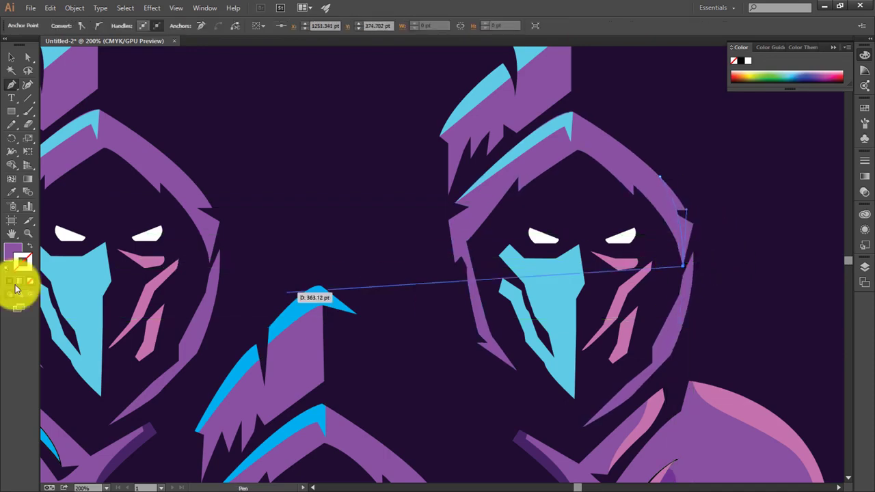
left_click(12, 57)
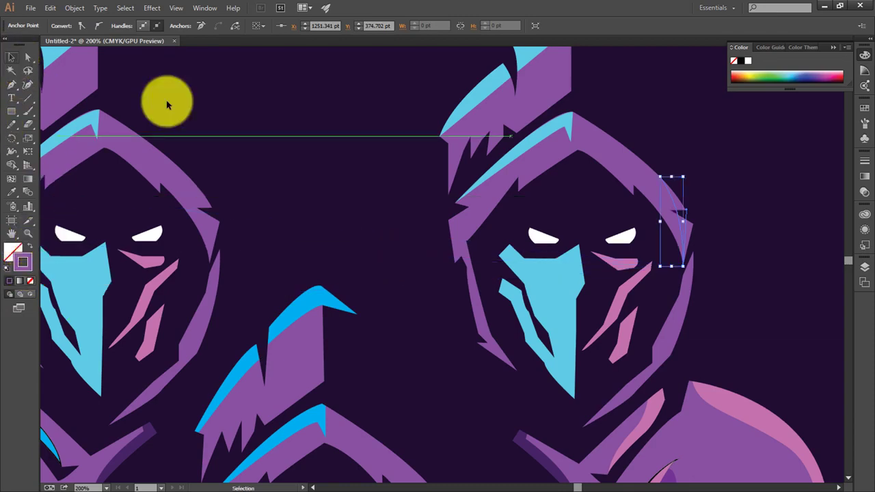
Split the hood edge into a separate sliver with the Shape Builder.
left_click(720, 186)
left_click_drag(722, 157, 683, 235)
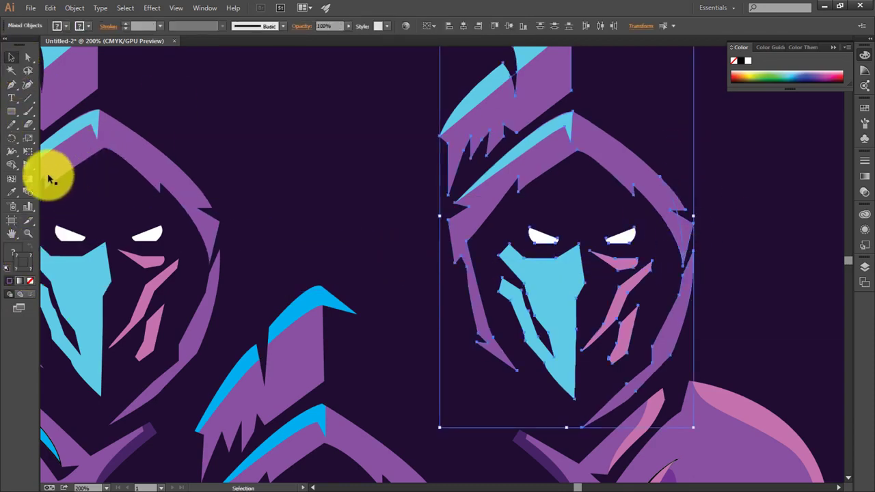
left_click(11, 165)
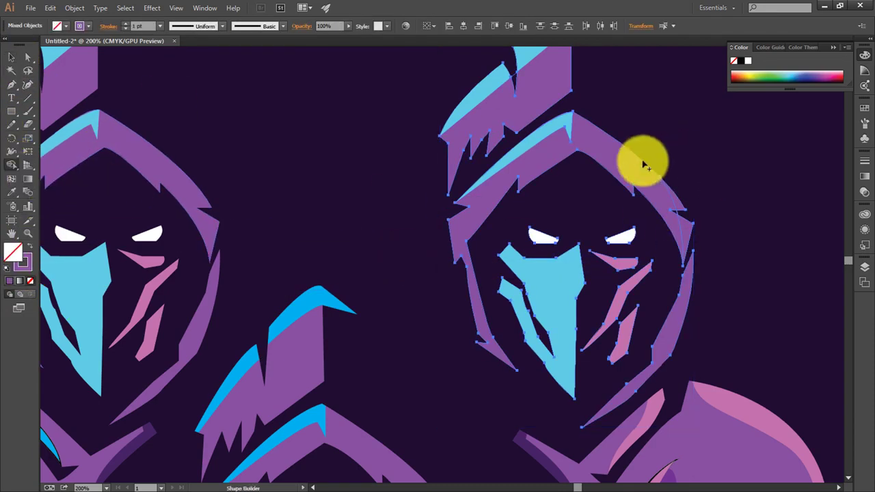
left_click(686, 231)
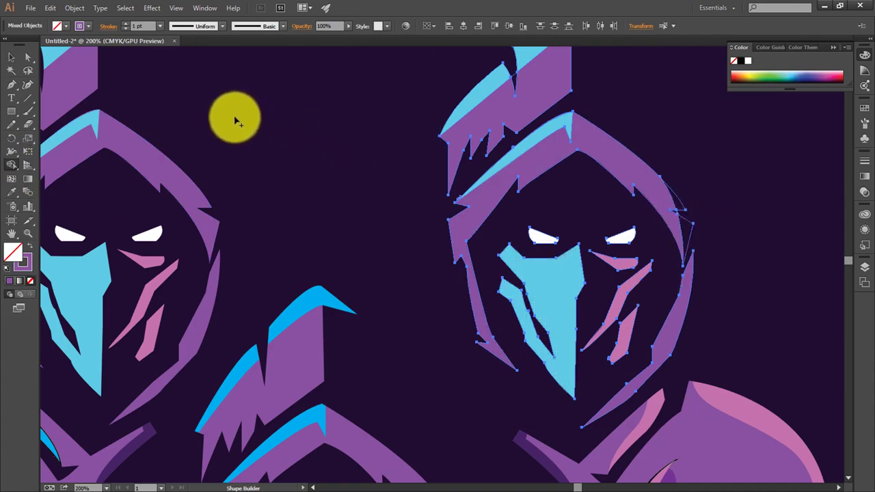
left_click(12, 57)
left_click(752, 195)
Select the small sliver on the right hood's edge.
left_click(681, 209)
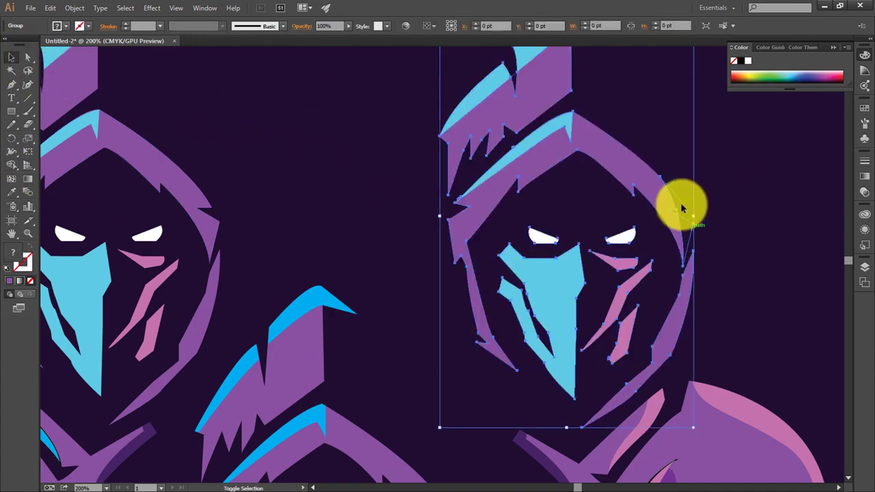
right_click(679, 199)
left_click(697, 227)
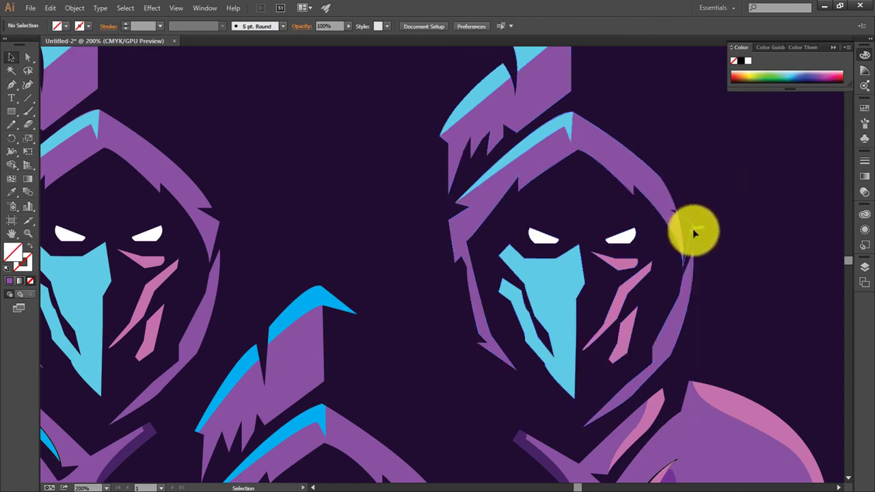
left_click_drag(693, 231, 683, 208)
Fill the hood sliver with the shoulder's pink, undoing a misplaced copy.
key("i")
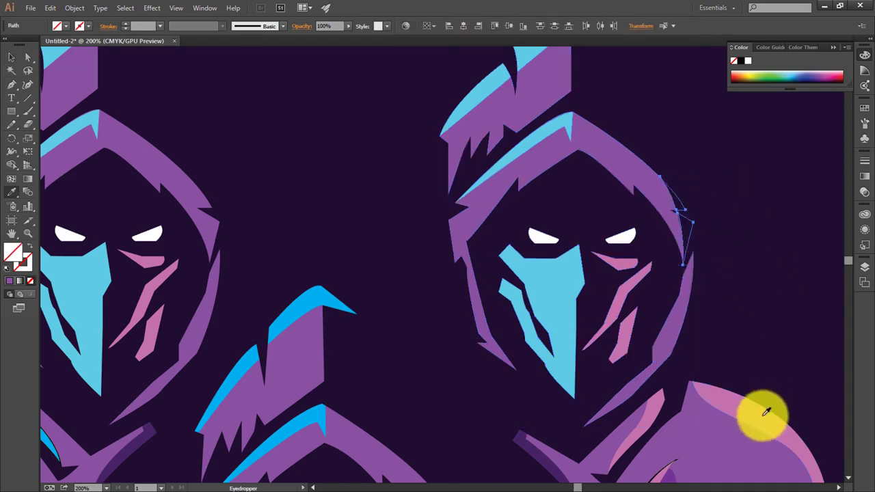
left_click(764, 412)
left_click(20, 58)
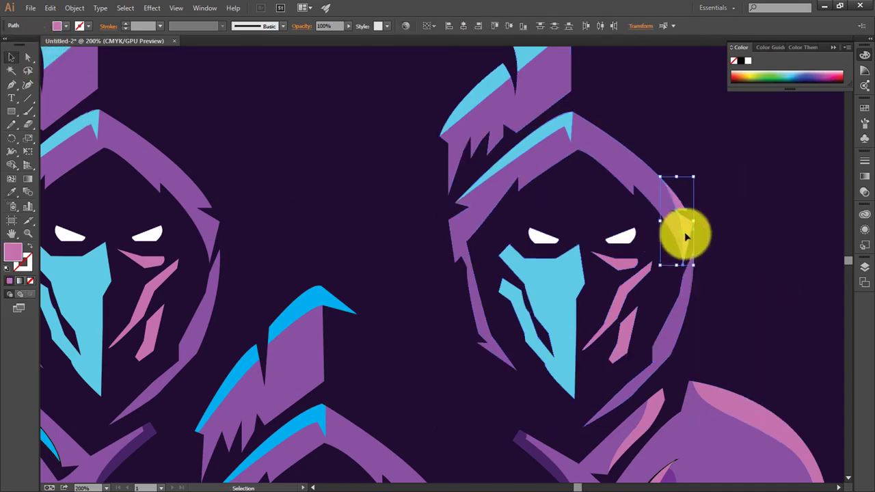
mouse_move(687, 236)
left_mouse_down()
mouse_move(235, 248)
mouse_move(309, 234)
left_mouse_up()
key("ctrl+z")
Reselect the sliver on the right hood edge and delete the unwanted selection.
left_click(741, 220)
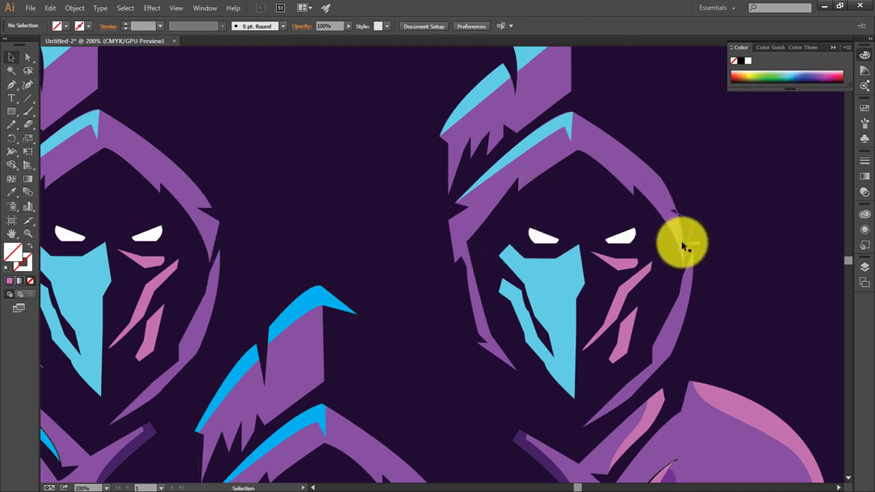
left_click(691, 229)
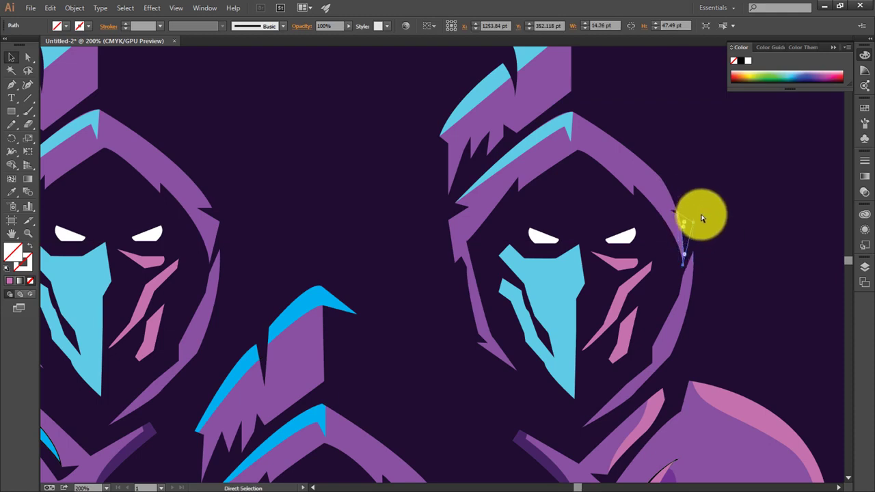
key("v")
left_click(694, 226)
left_click(693, 229)
left_click(692, 227)
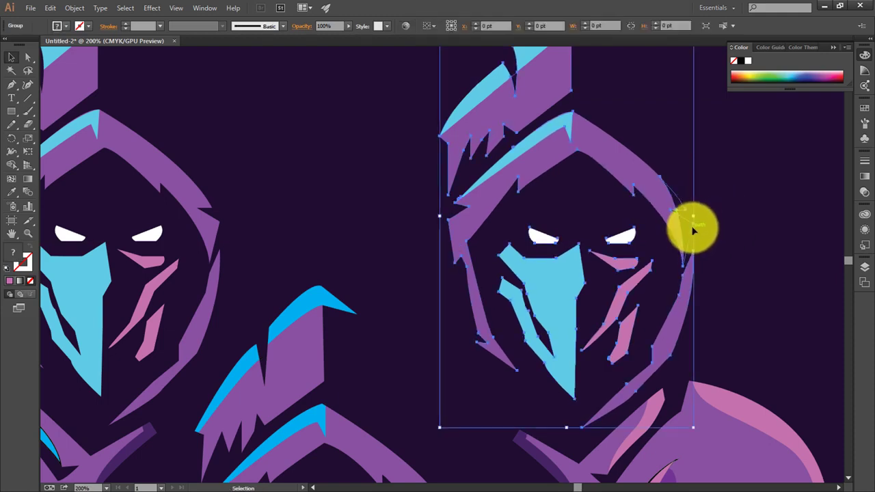
right_click(693, 230)
left_click(703, 279)
left_click(711, 236)
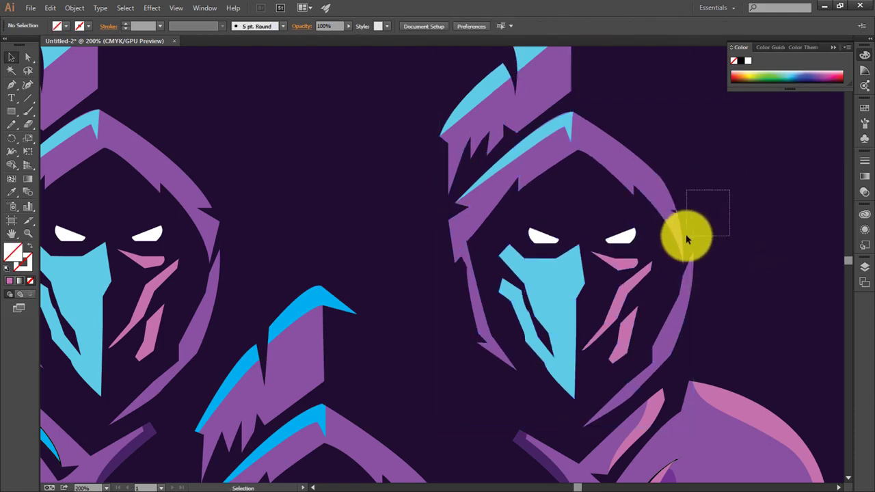
left_click_drag(730, 190, 688, 238)
key("Delete")
Refill the sliver pink and place a copy on the left figure's hood.
left_click(687, 213)
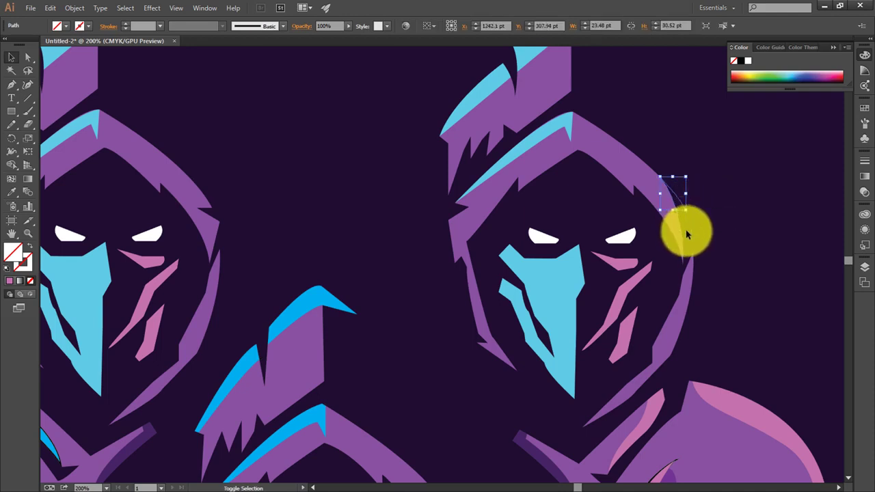
key("i")
left_click(740, 399)
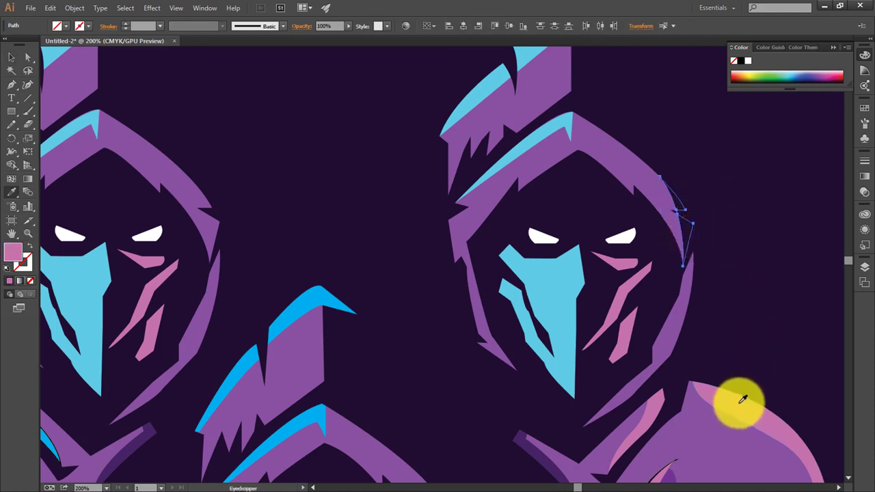
left_click(15, 59)
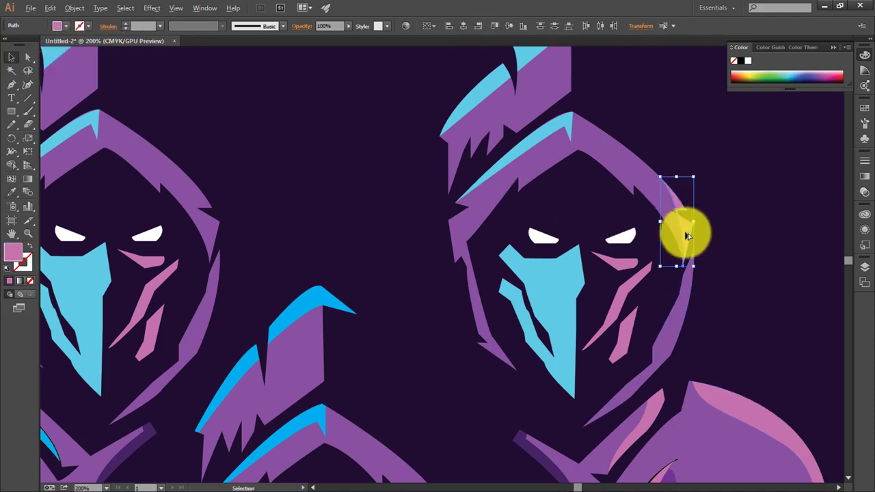
left_click_drag(684, 232, 208, 242)
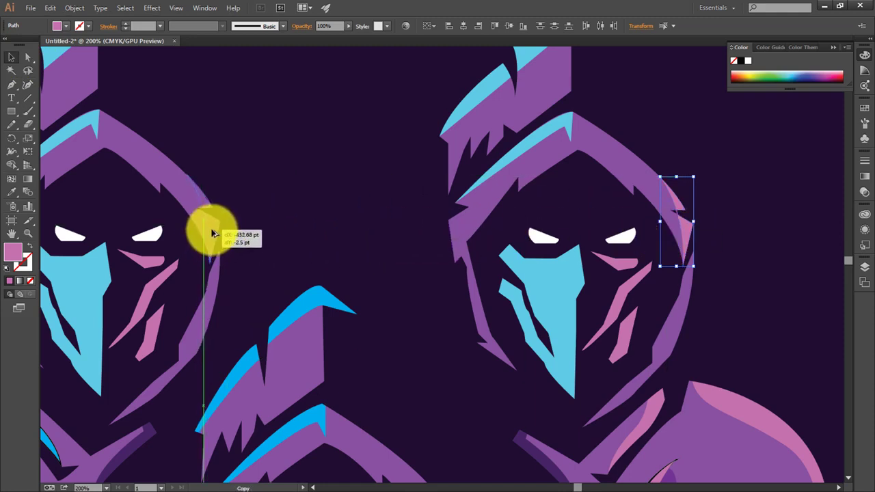
left_click(680, 218)
left_click(683, 219)
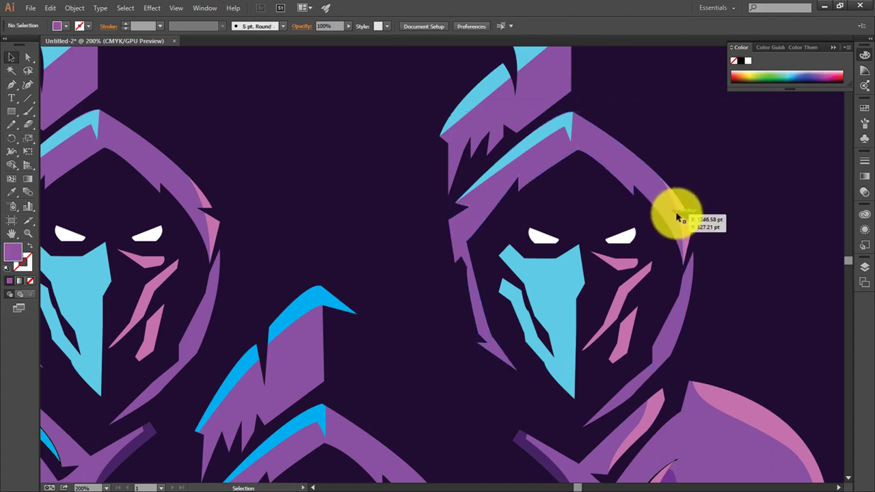
left_click(679, 217)
key("ctrl+0")
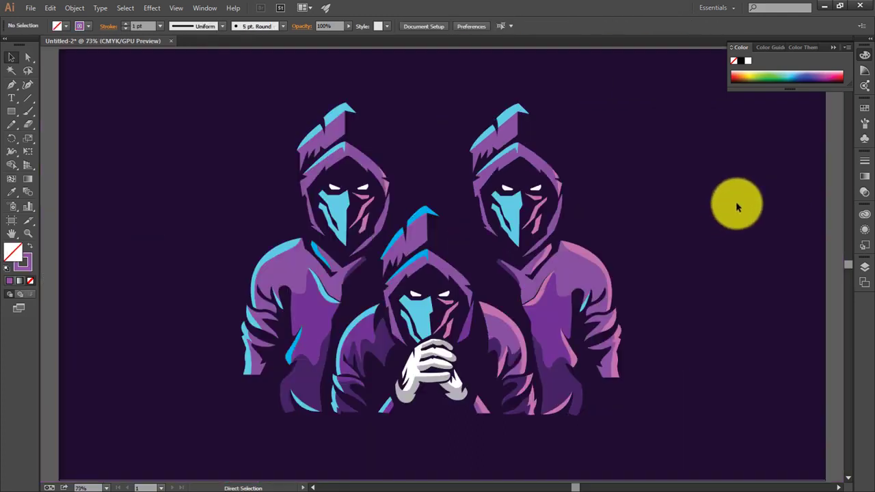
left_click(833, 47)
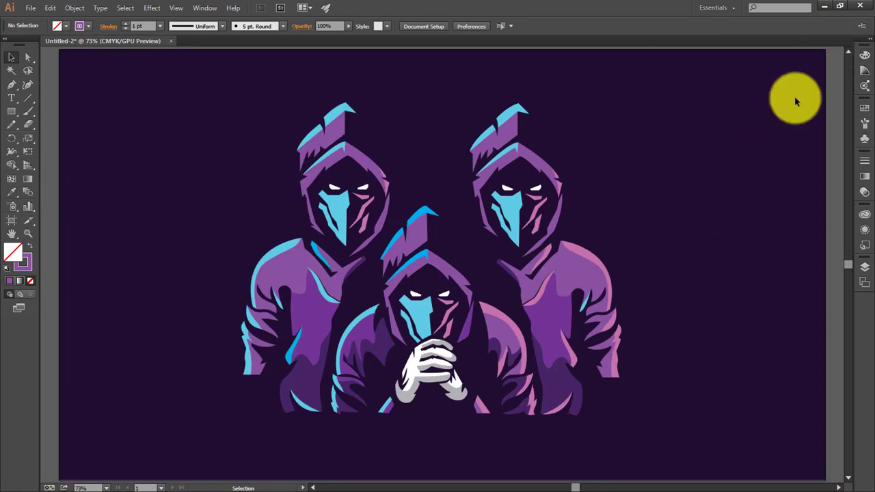
left_click(470, 335)
left_click(690, 302)
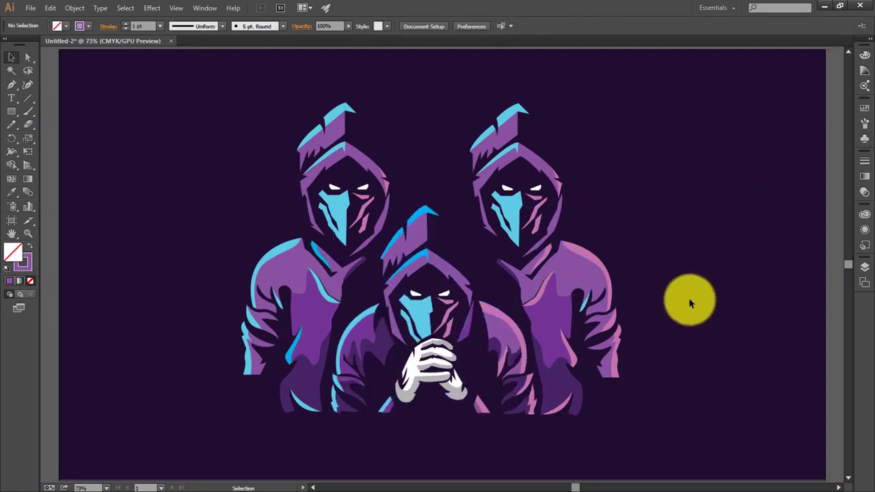
key("ctrl+a")
scroll(536, 306, "down", 2)
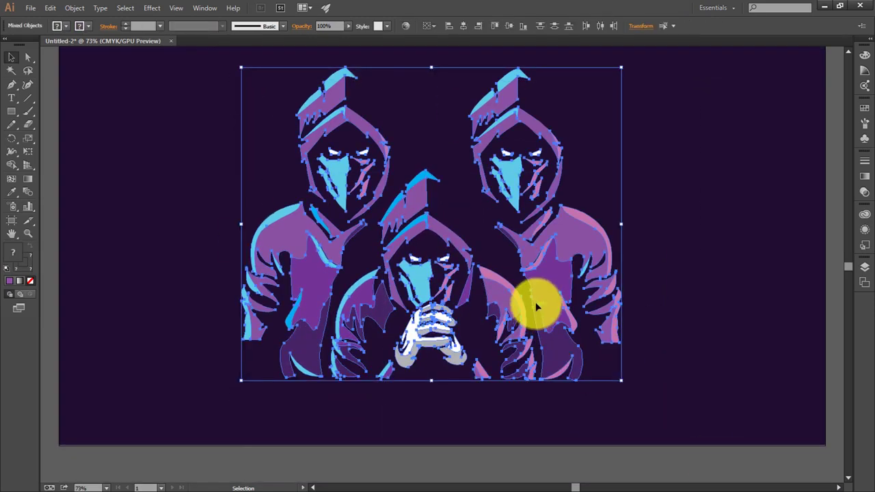
right_click(536, 306)
left_click(566, 329)
scroll(625, 332, "up", 1)
scroll(674, 351, "up", 1)
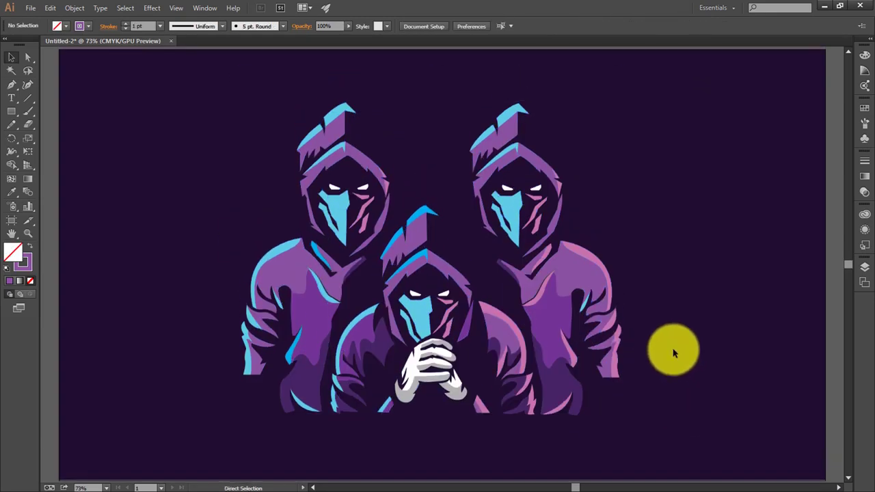